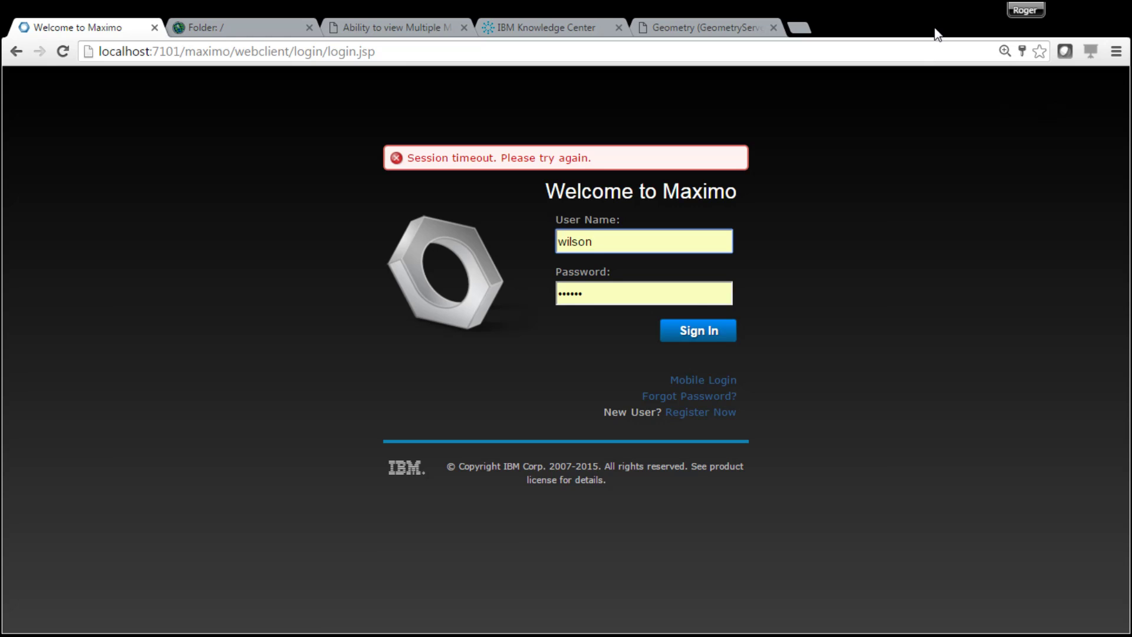
- Sign in to Maximo and show the Administration submenu of the applications menu
left_click(702, 345)
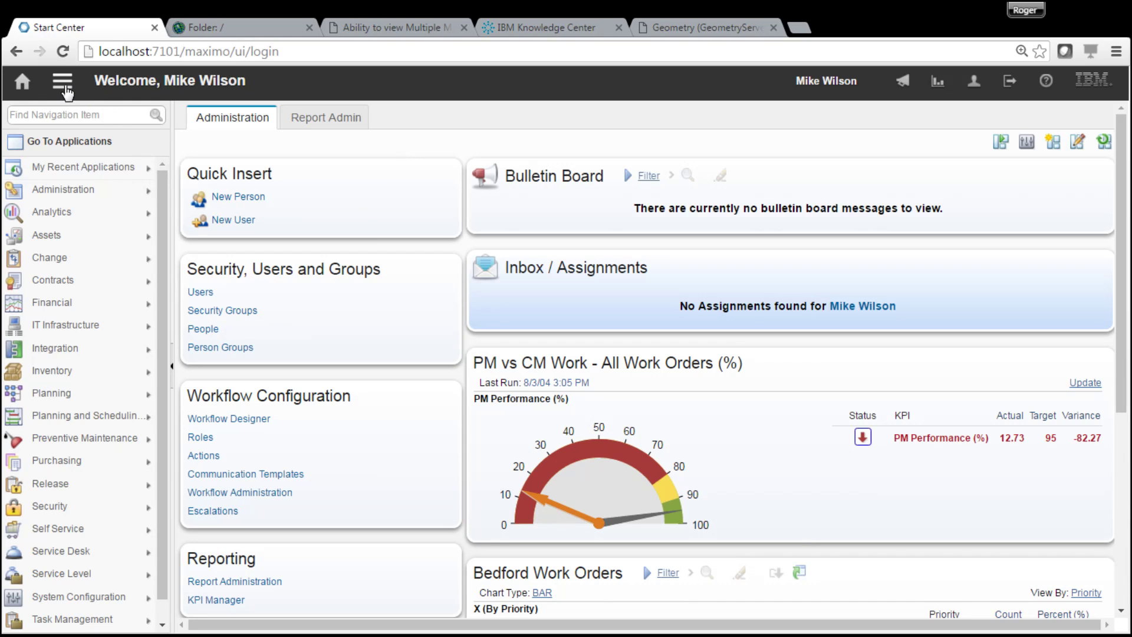
left_click(63, 82)
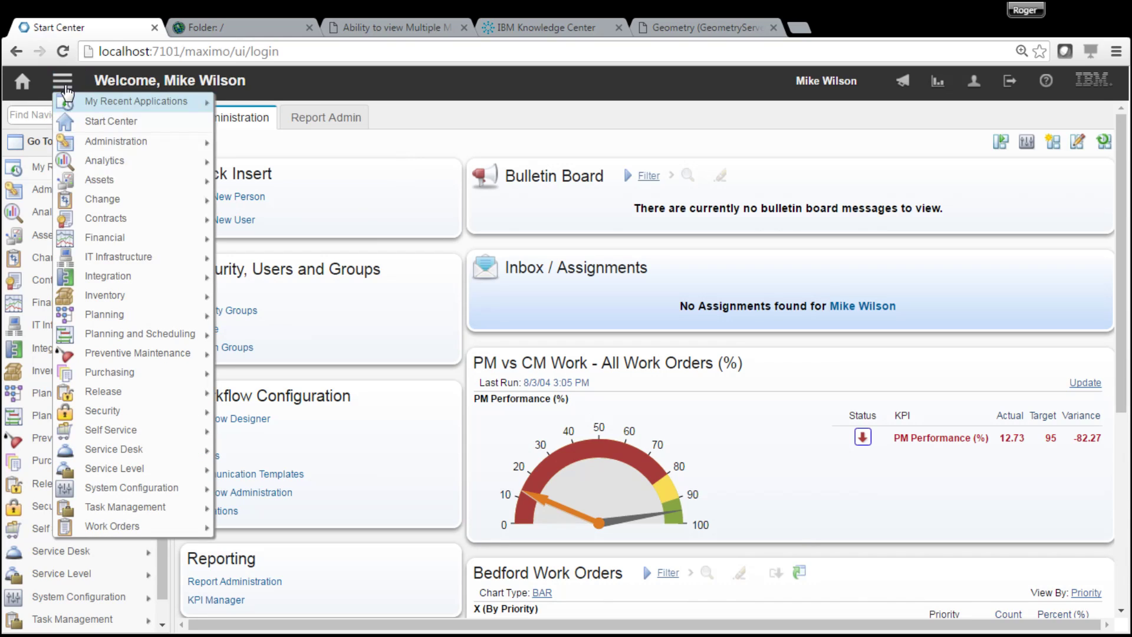
mouse_move(135, 149)
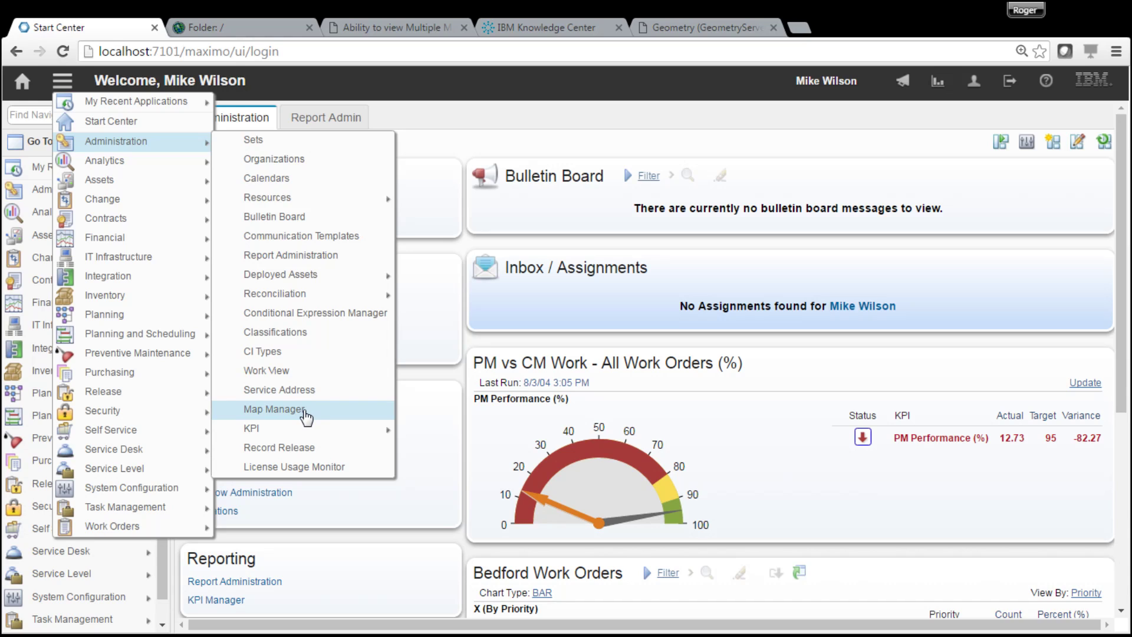
- In Map Manager, create new map record MAP1 described as 'Map 1 presentation'
left_click(304, 412)
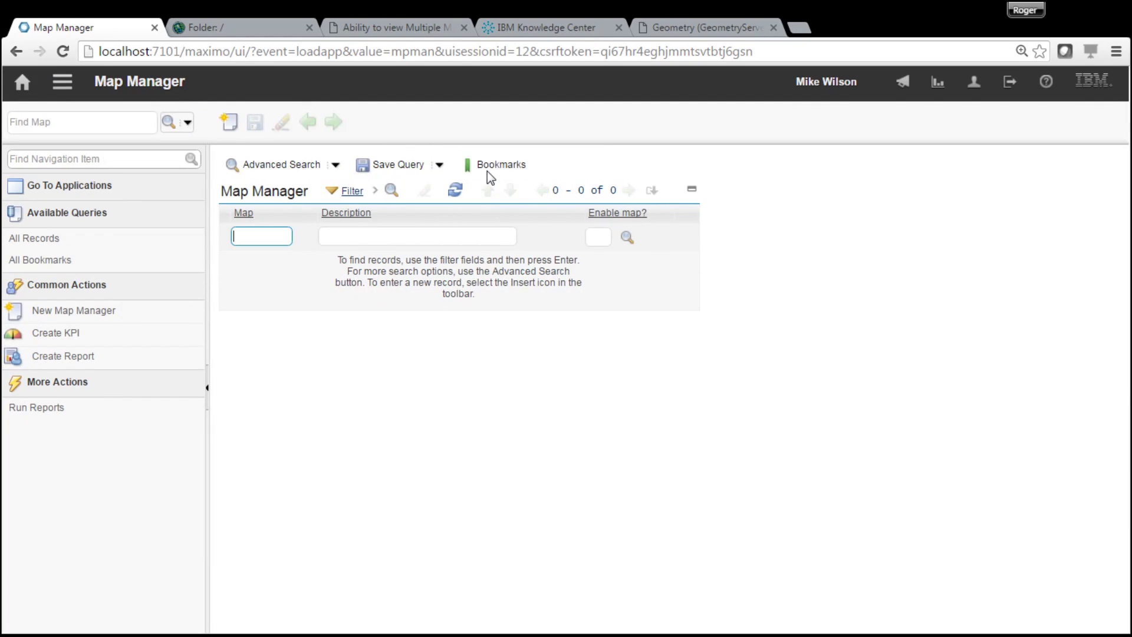
key("Return")
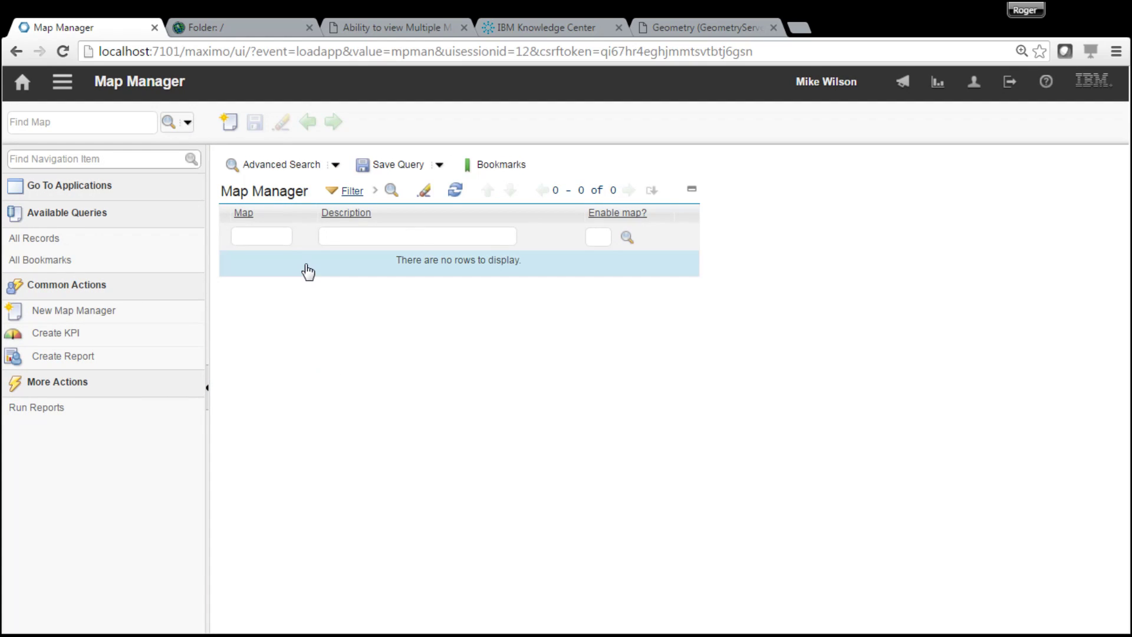
left_click(229, 122)
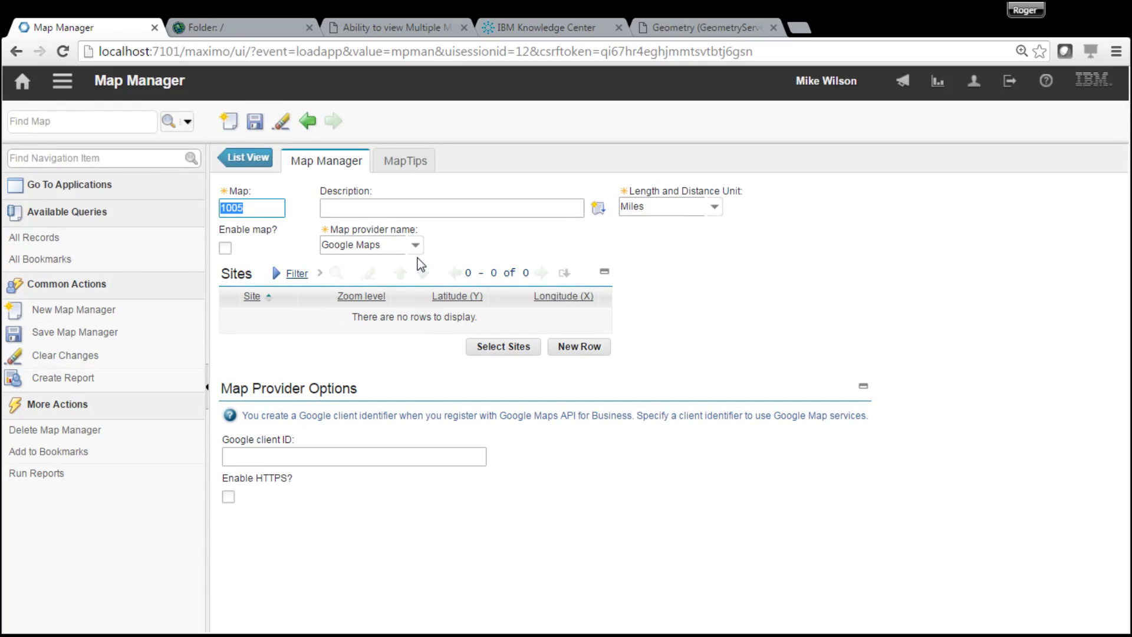
type("Map1")
left_click(375, 208)
type("Map ")
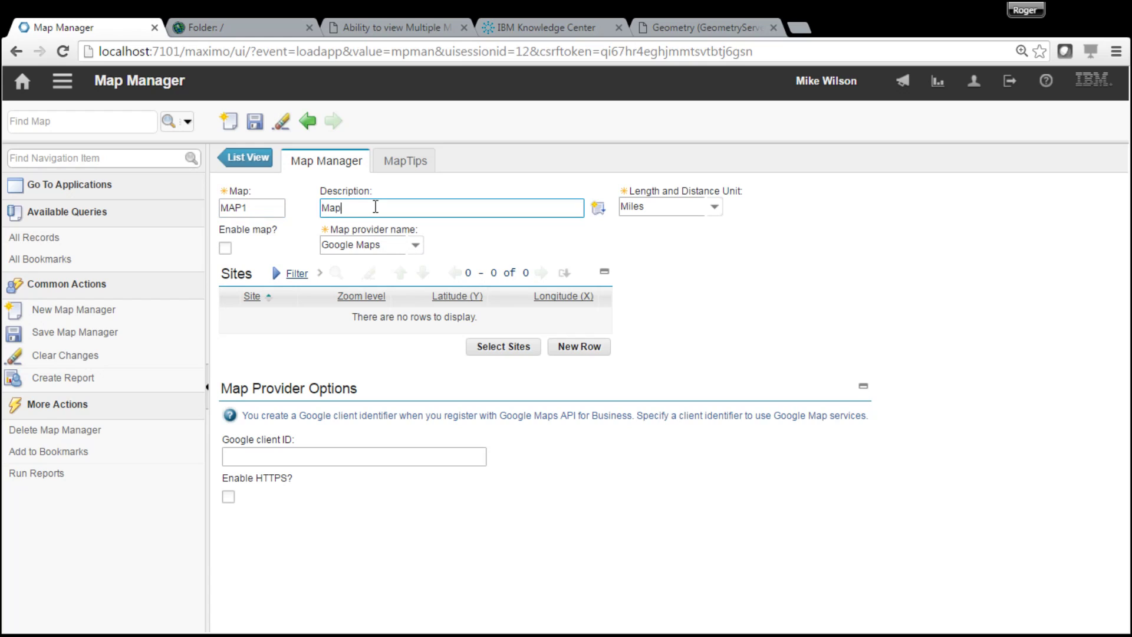
type("1 presentation")
- Keep Miles as the distance unit and set the map provider to Maximo Spatial
left_click(714, 206)
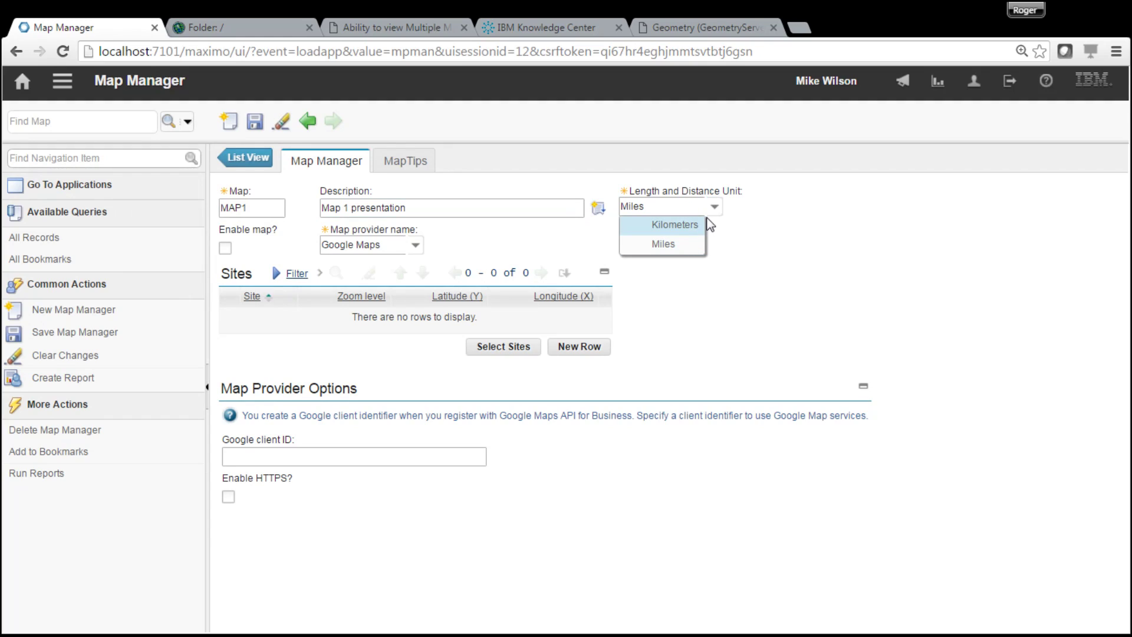
left_click(718, 208)
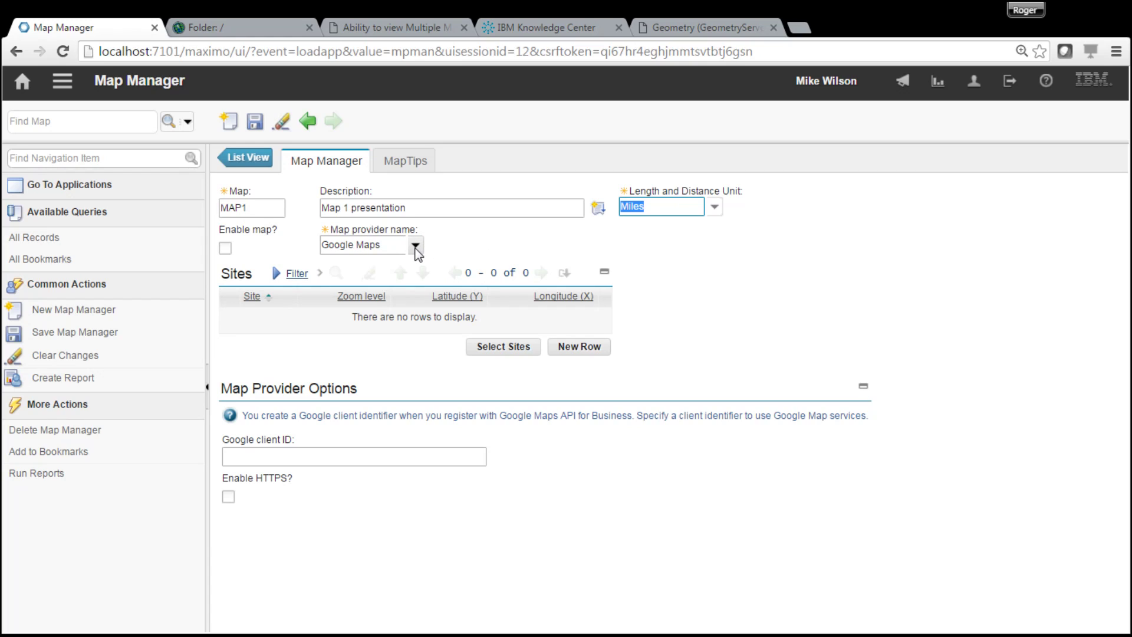
left_click(417, 247)
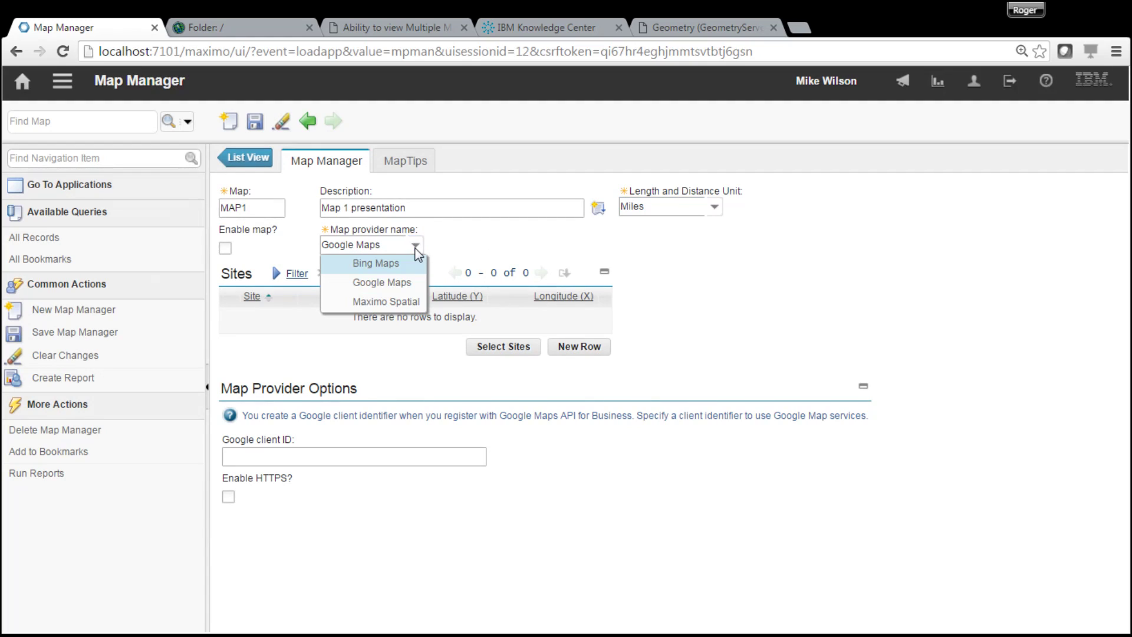
left_click(403, 299)
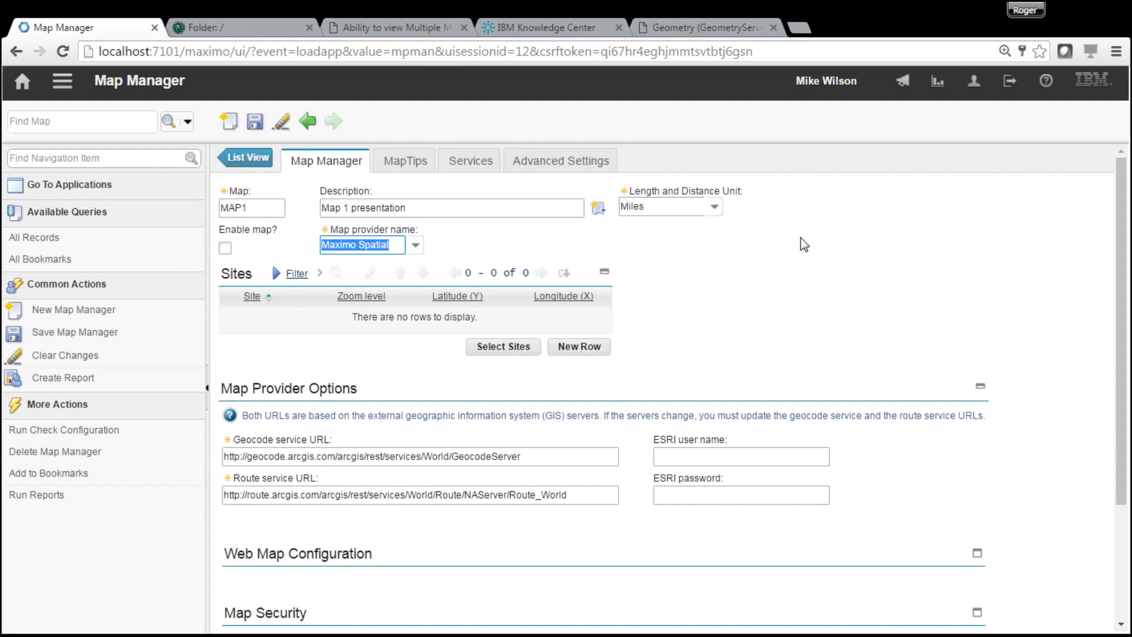
- Scroll through MAP1's details and return to the list of maps
left_click_drag(1121, 298, 1122, 321)
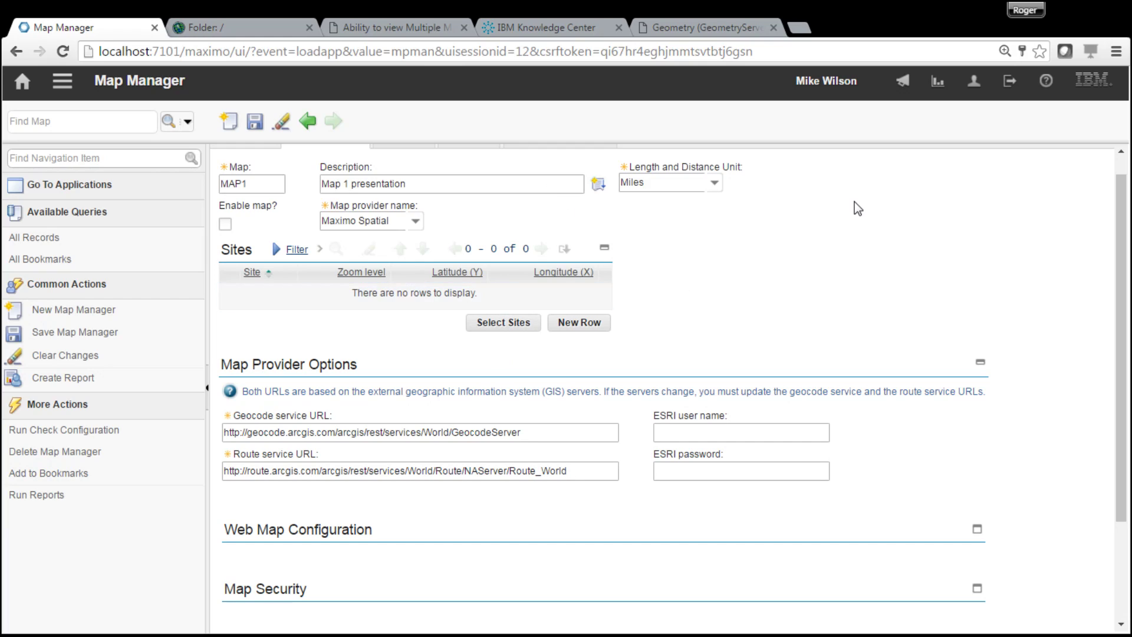
scroll(1123, 340, "up", 1)
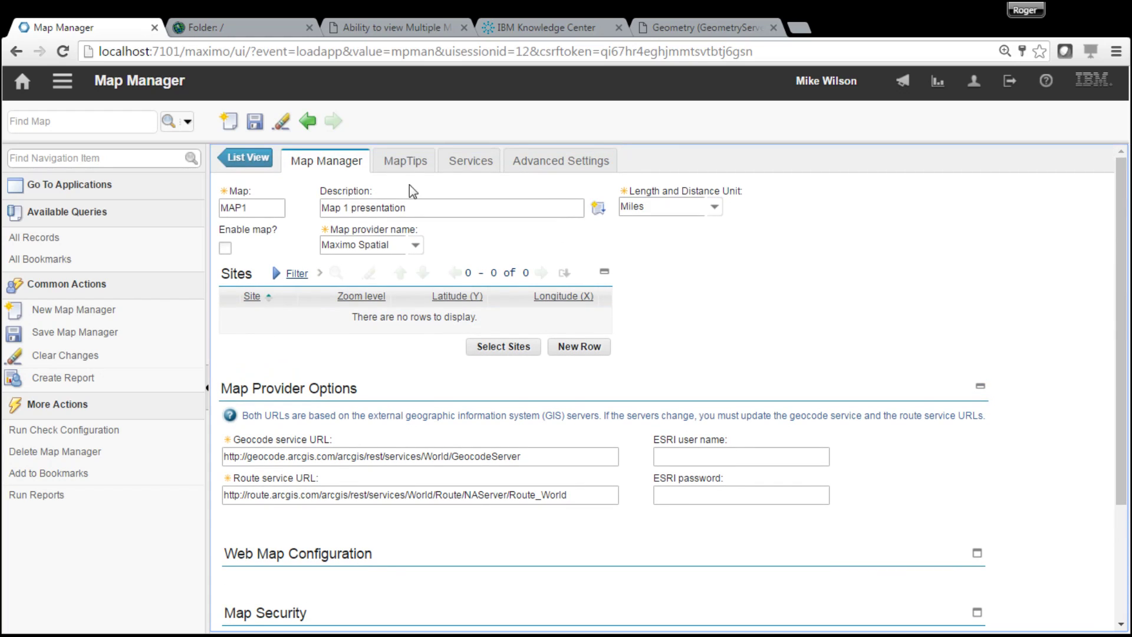
left_click(247, 166)
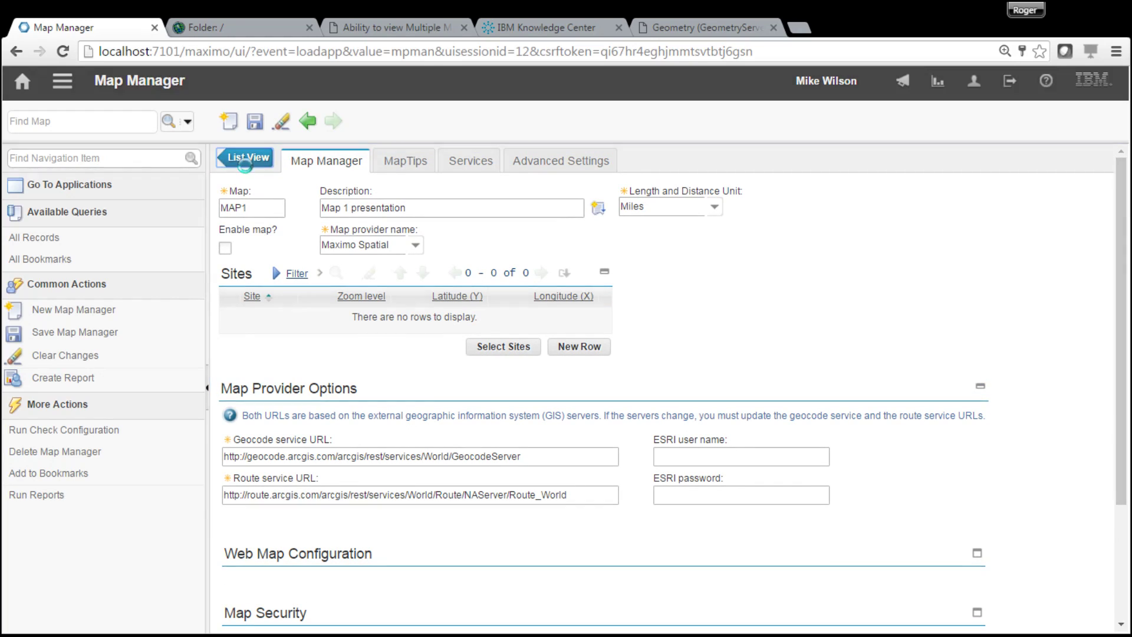
- Discard the unsaved map draft and start another new map record
left_click(608, 384)
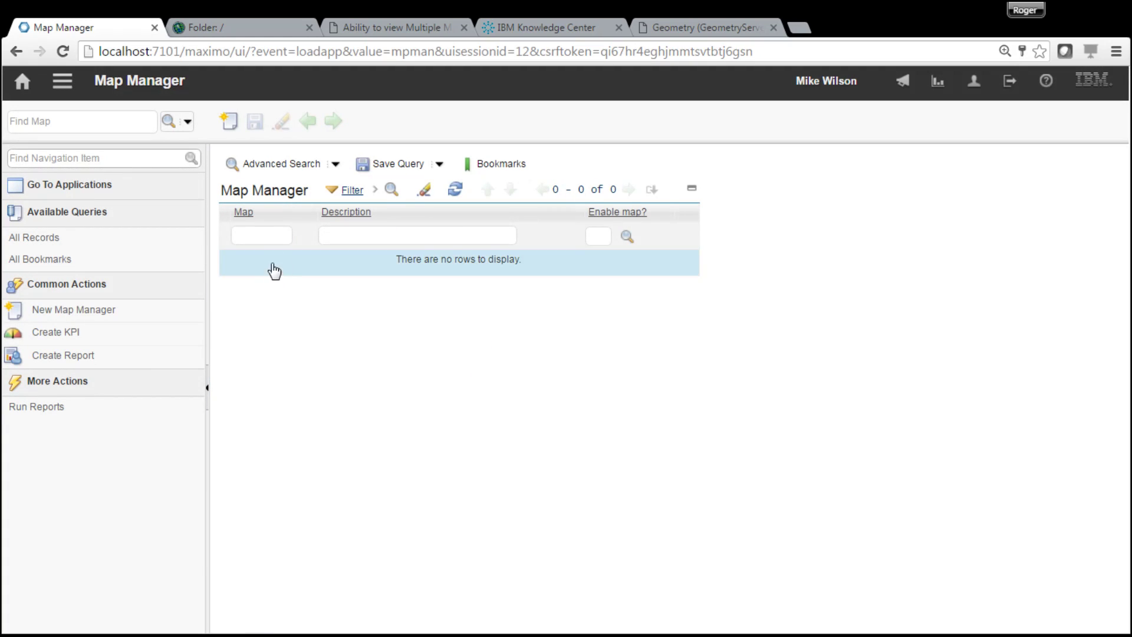
left_click(274, 241)
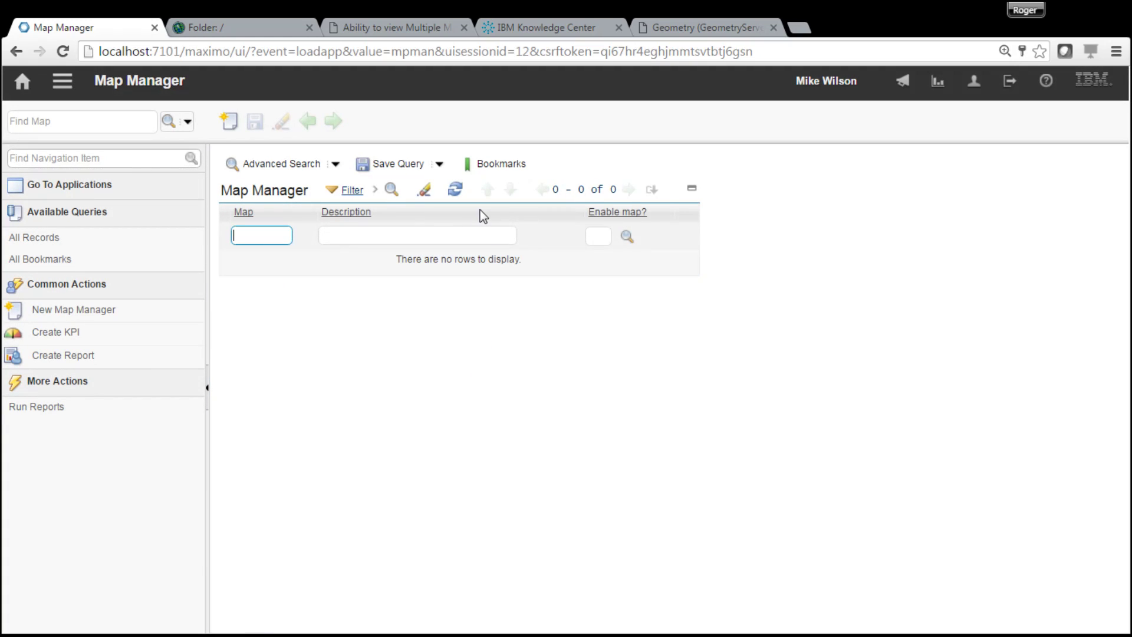
left_click(234, 122)
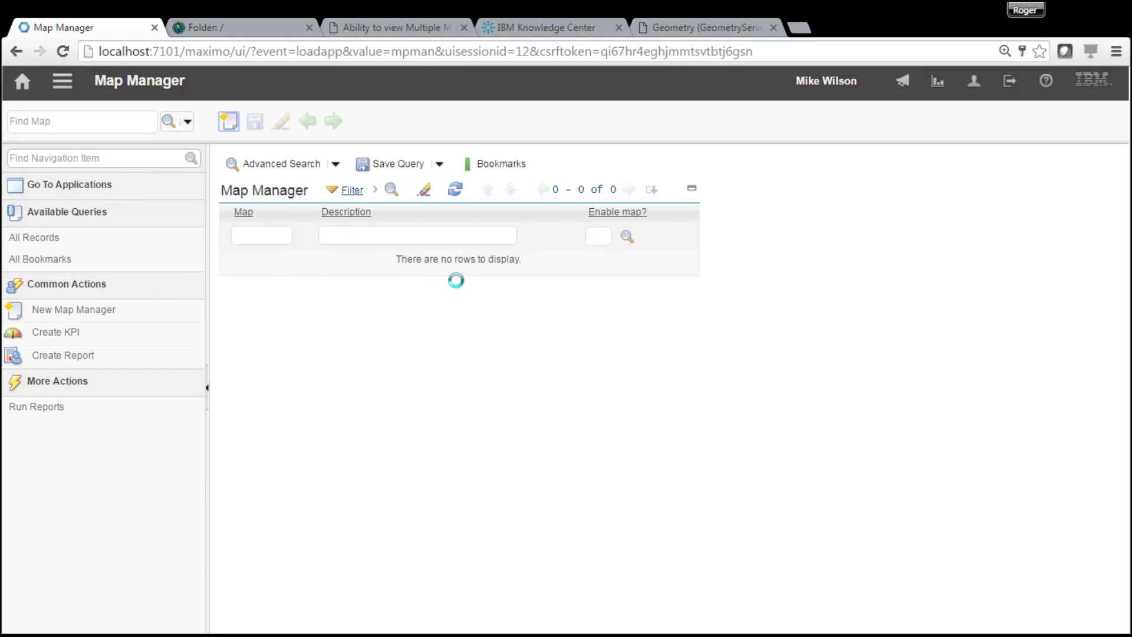
- Replace the default map number with MAP1 and describe it as 'Map 1 Presentation'
left_click(245, 209)
type("Map1")
key("BackSpace")
key("BackSpace")
key("BackSpace")
key("BackSpace")
key("BackSpace")
key("BackSpace")
key("BackSpace")
key("BackSpace")
type("Map1")
left_click(377, 201)
type("Map 1 Presentation")
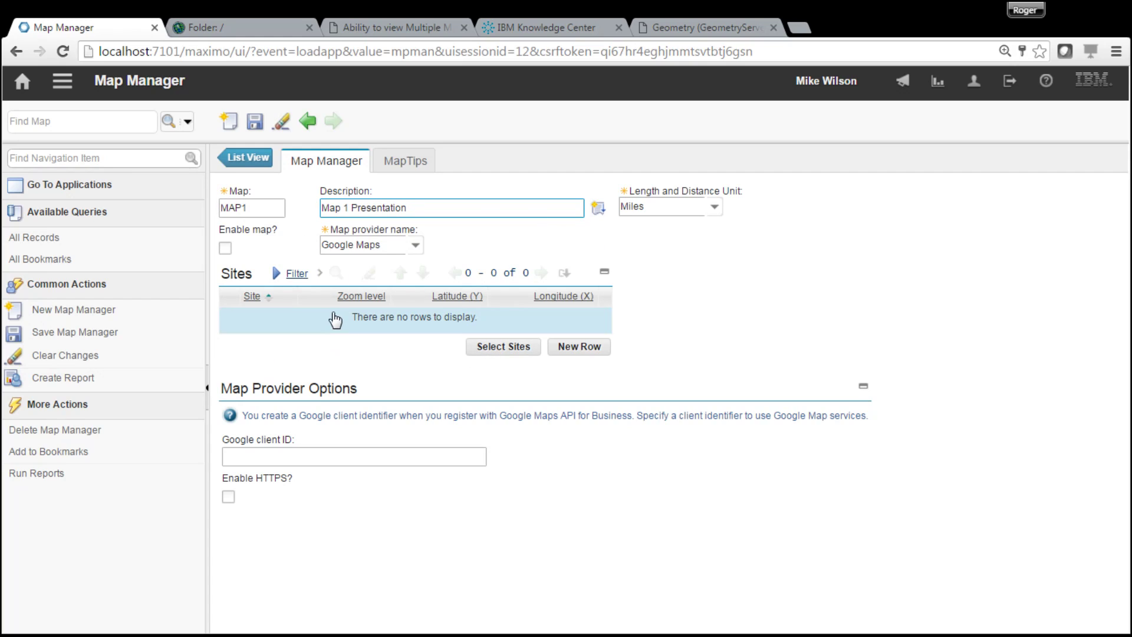
- Set MAP1's provider to Maximo Spatial and add site BEDFORD to its sites
left_click(416, 245)
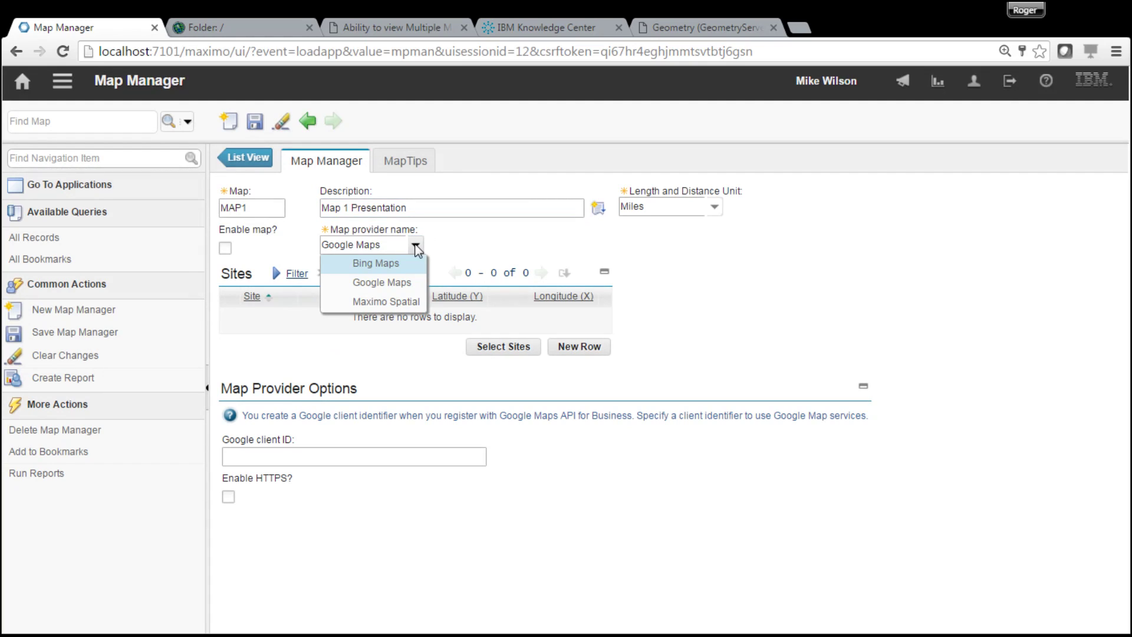
left_click(410, 302)
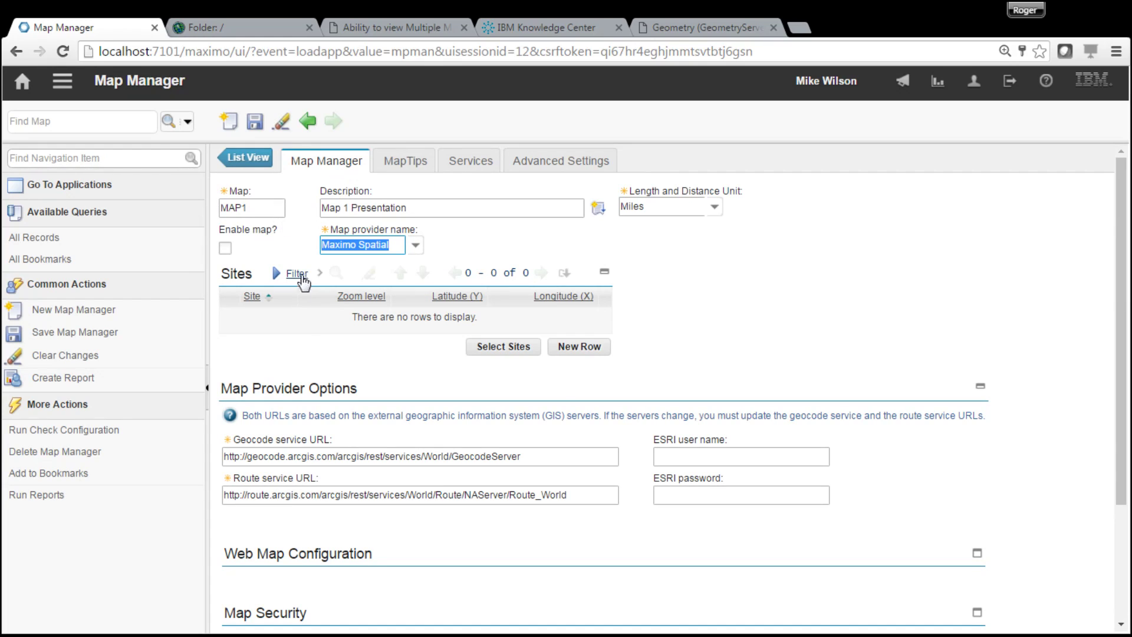
left_click(520, 349)
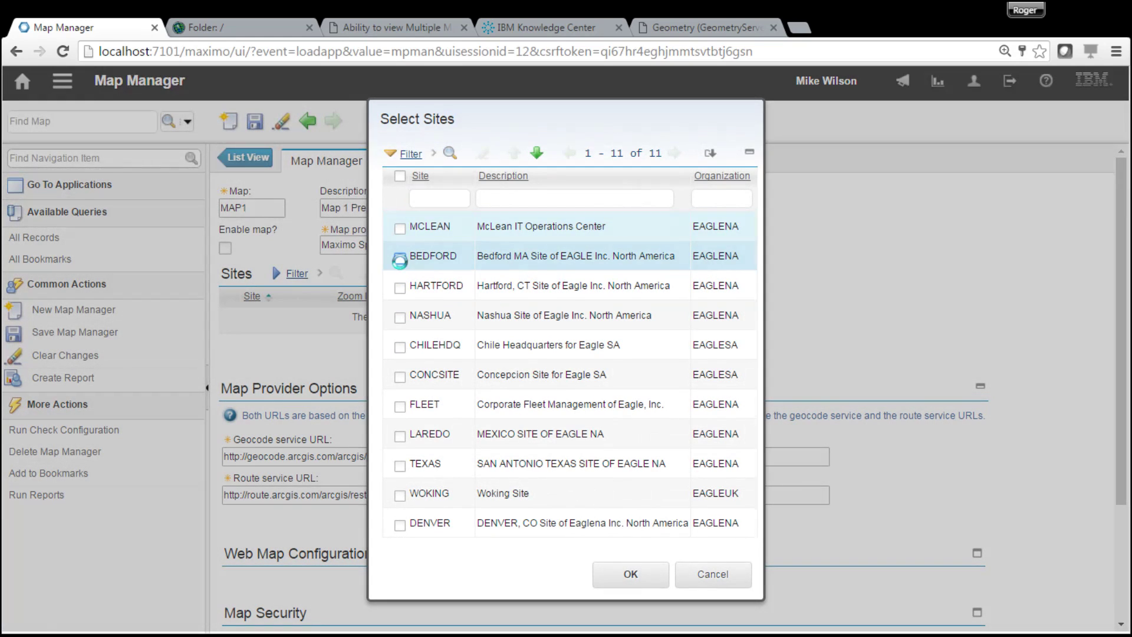
left_click(400, 258)
left_click(625, 574)
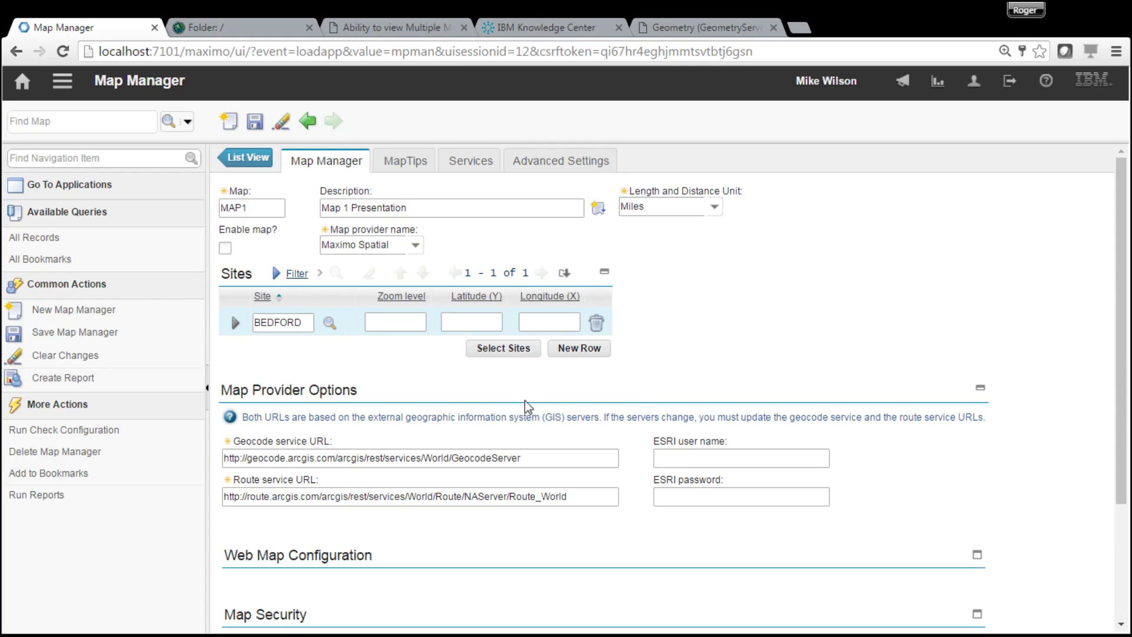
- Review MAP1's settings, then switch to the ArcGIS REST Services Directory root folder listing
left_click_drag(1121, 413, 1116, 489)
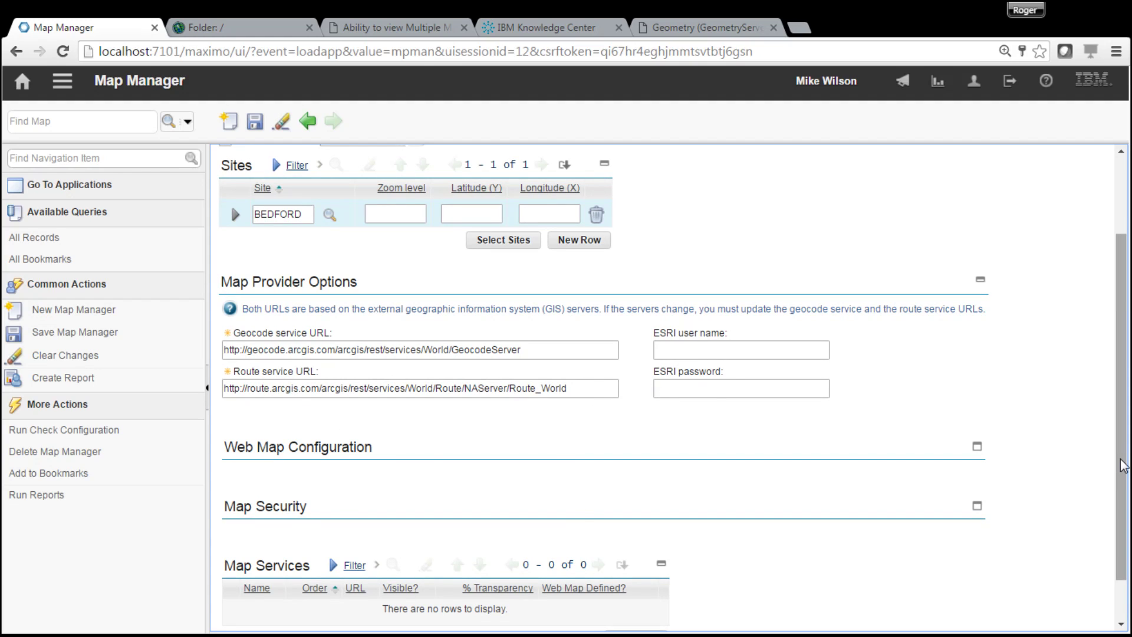
scroll(1123, 465, "up", 2)
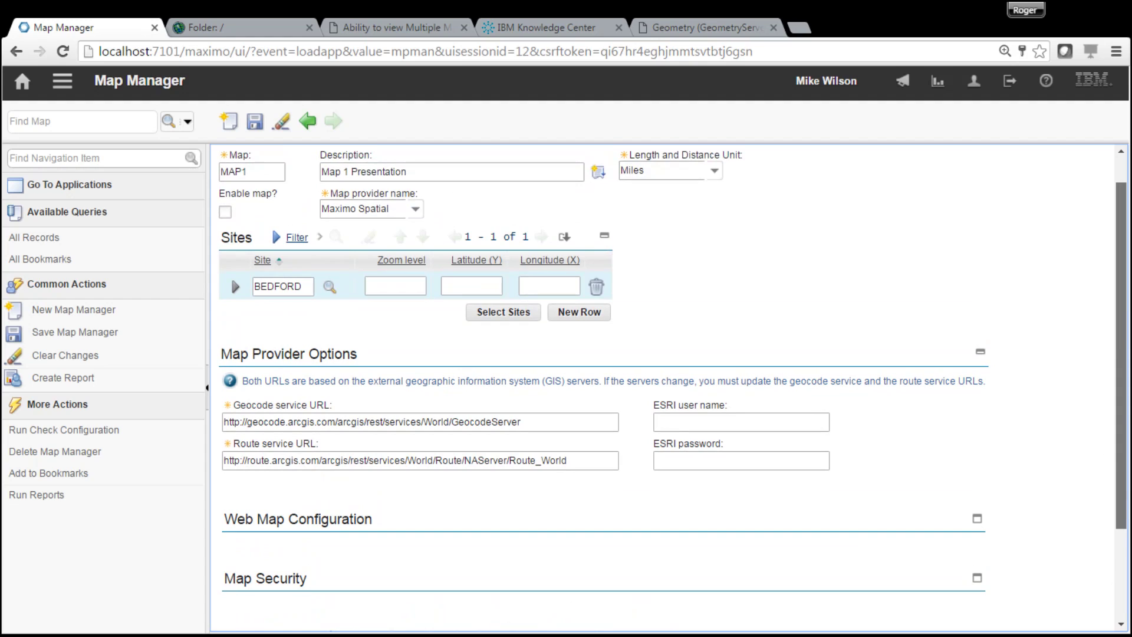
scroll(1127, 471, "down", 3)
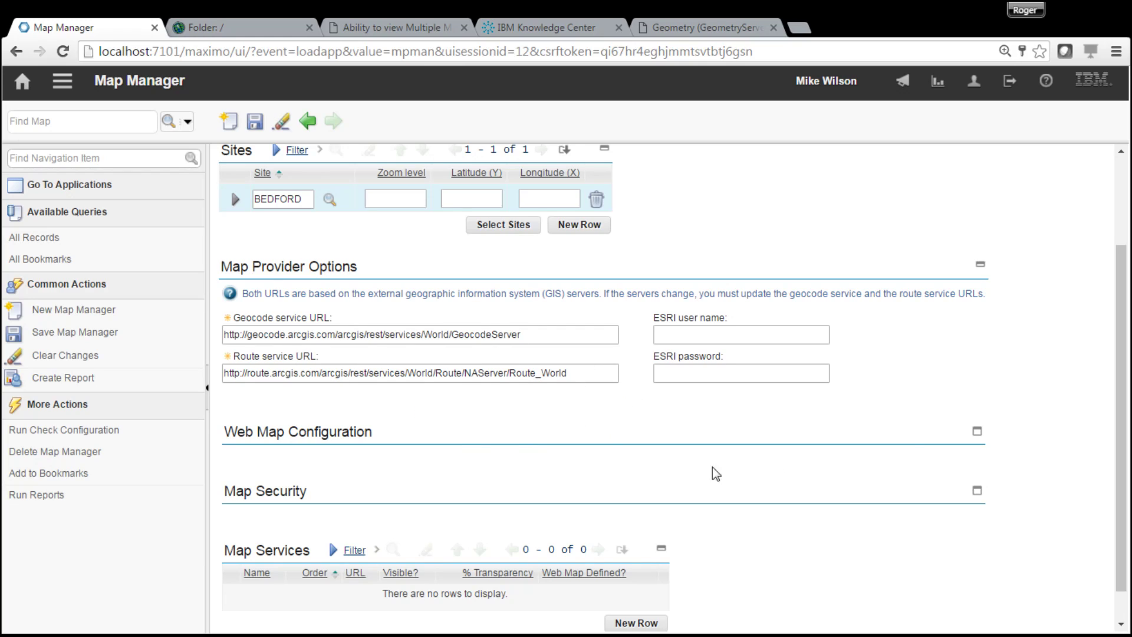
left_click_drag(1118, 361, 1114, 472)
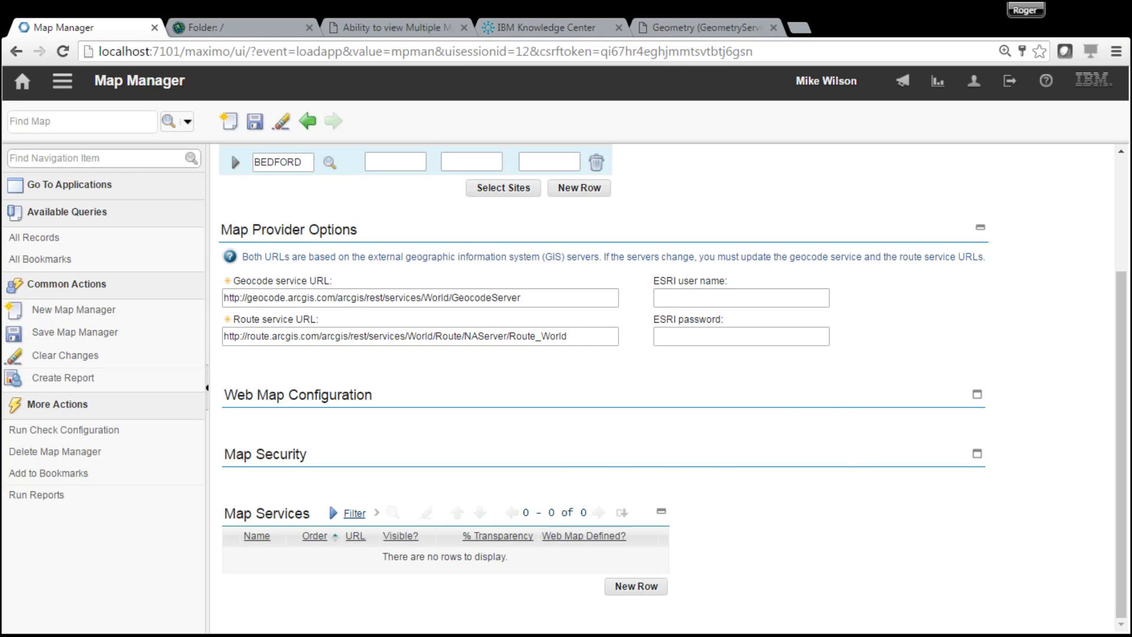
left_click(246, 31)
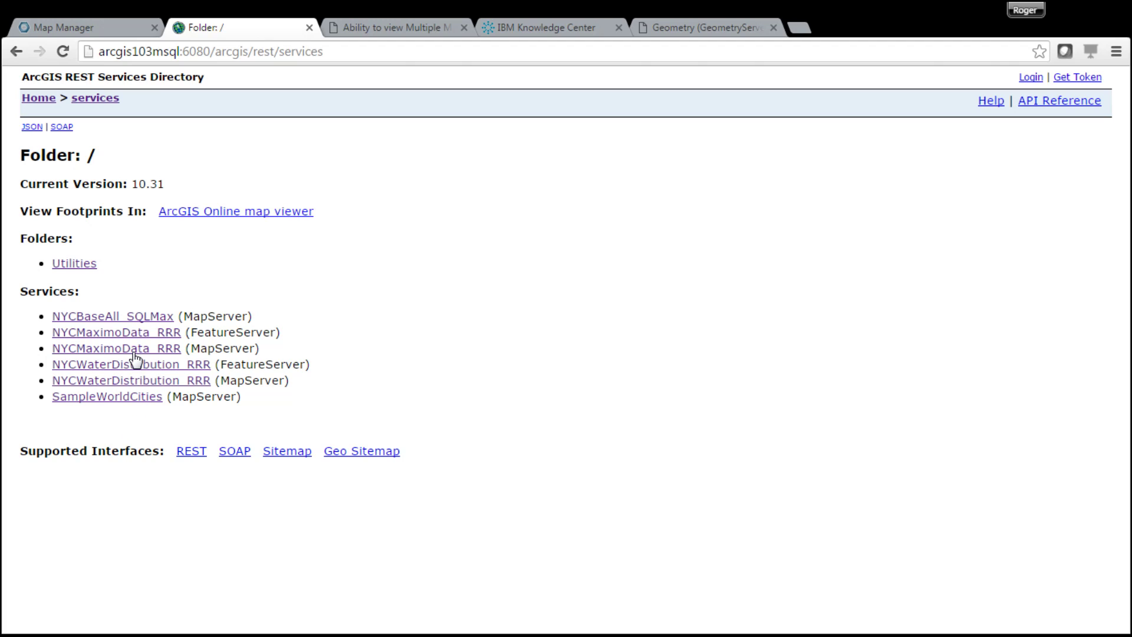
- Open the NYCWaterDistribution_RRR MapServer page, copy its URL, and return to Map Manager
left_click(136, 380)
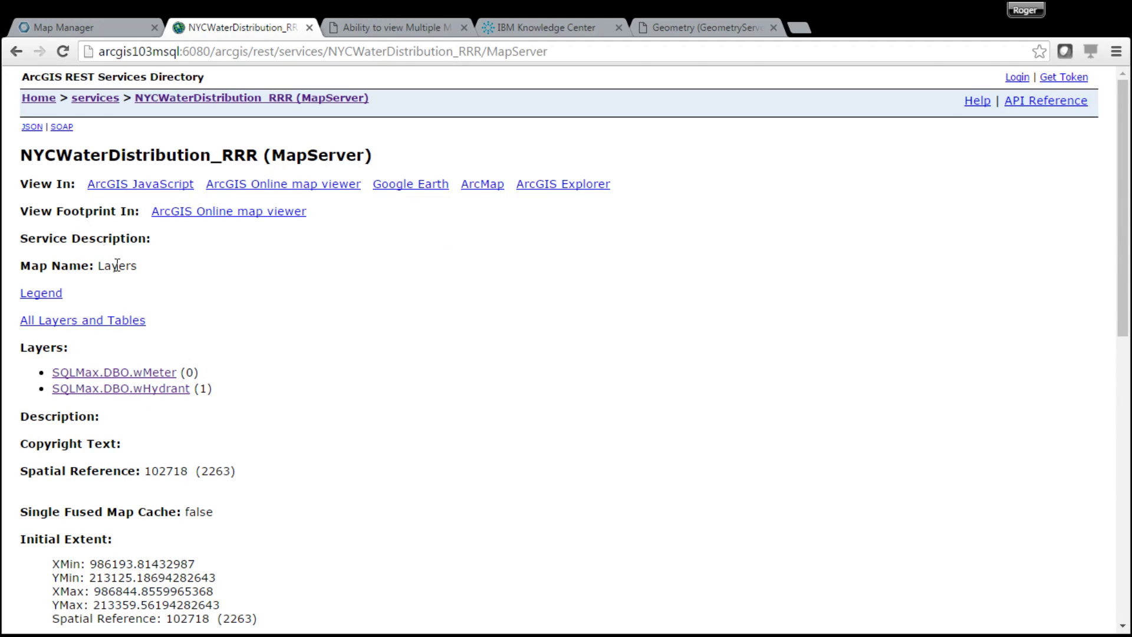
left_click(546, 56)
key("ctrl+c")
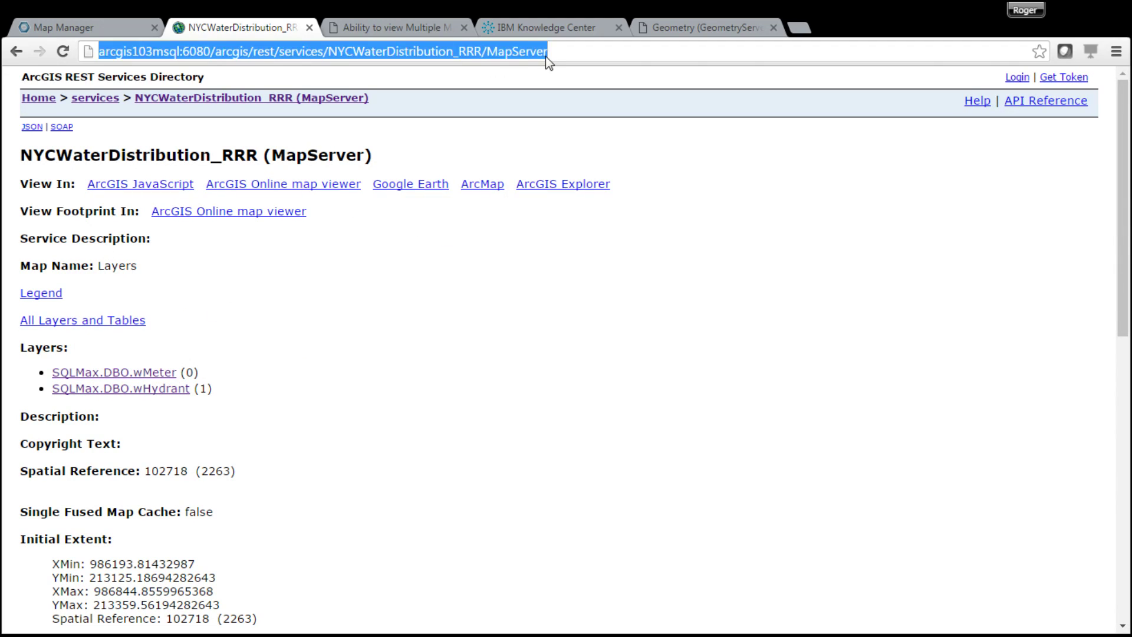
left_click(65, 27)
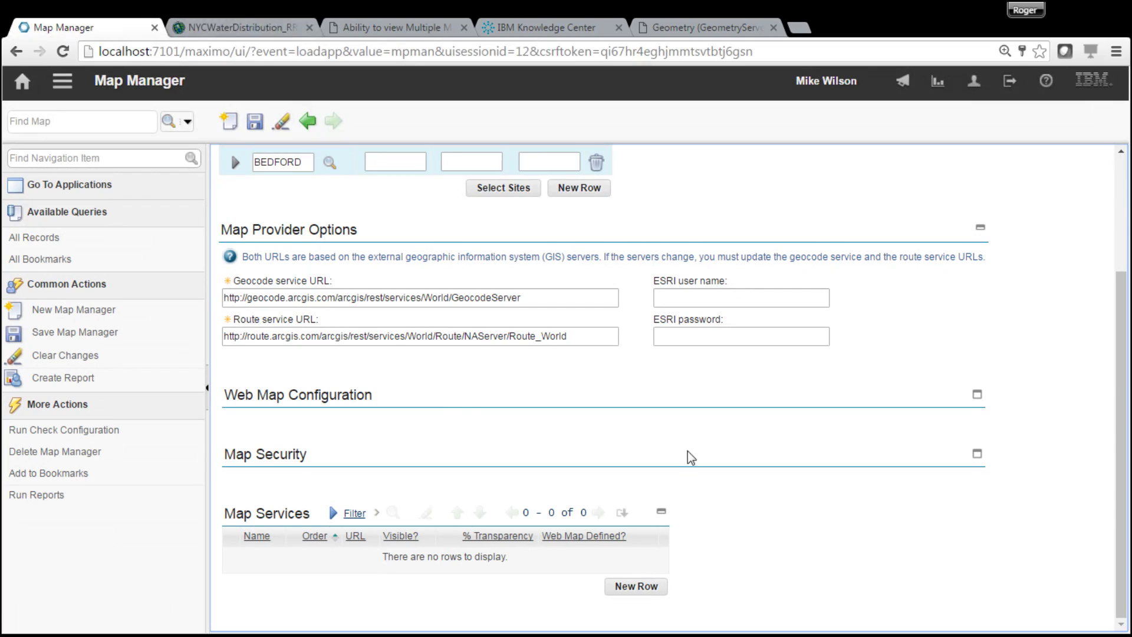
- Add a map service row with the copied MapServer URL and order 10
left_click(640, 588)
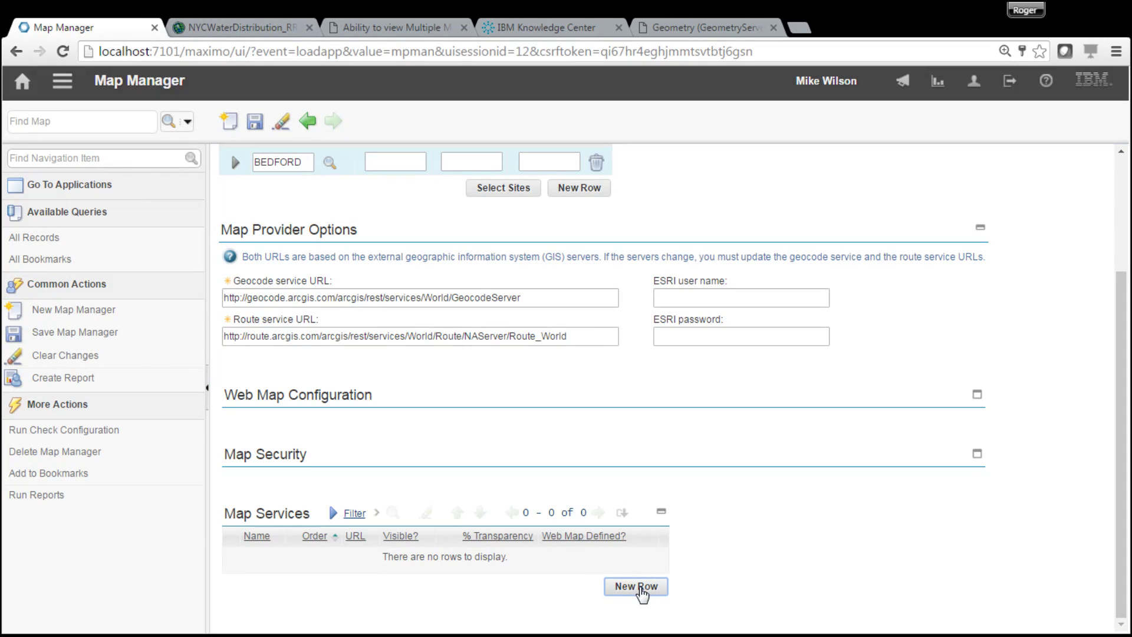
left_click(557, 561)
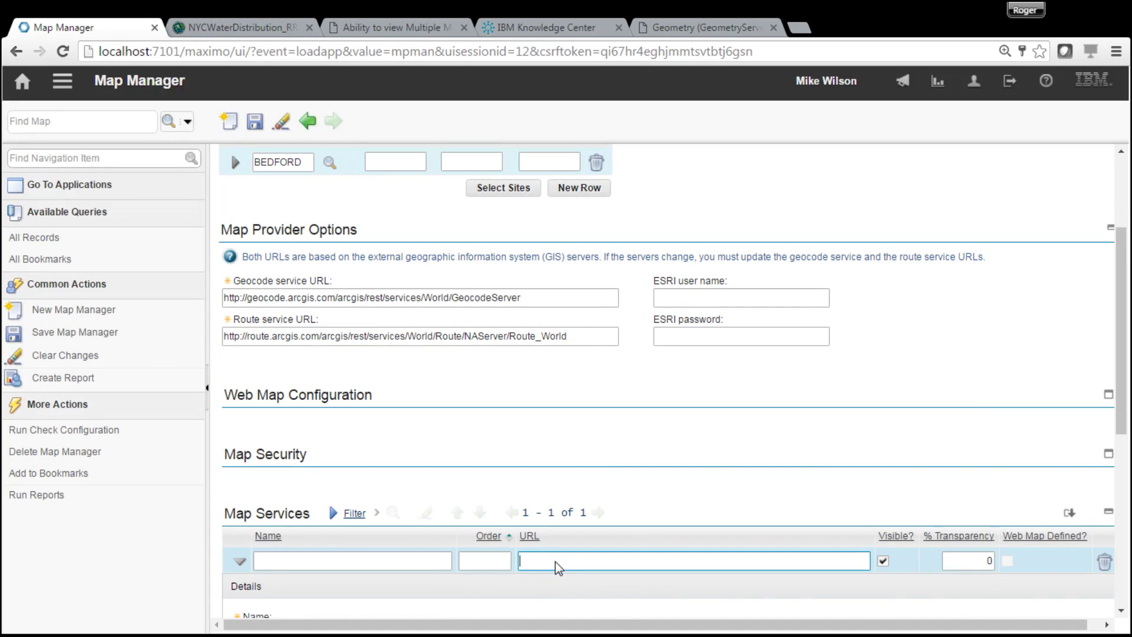
key("ctrl+v")
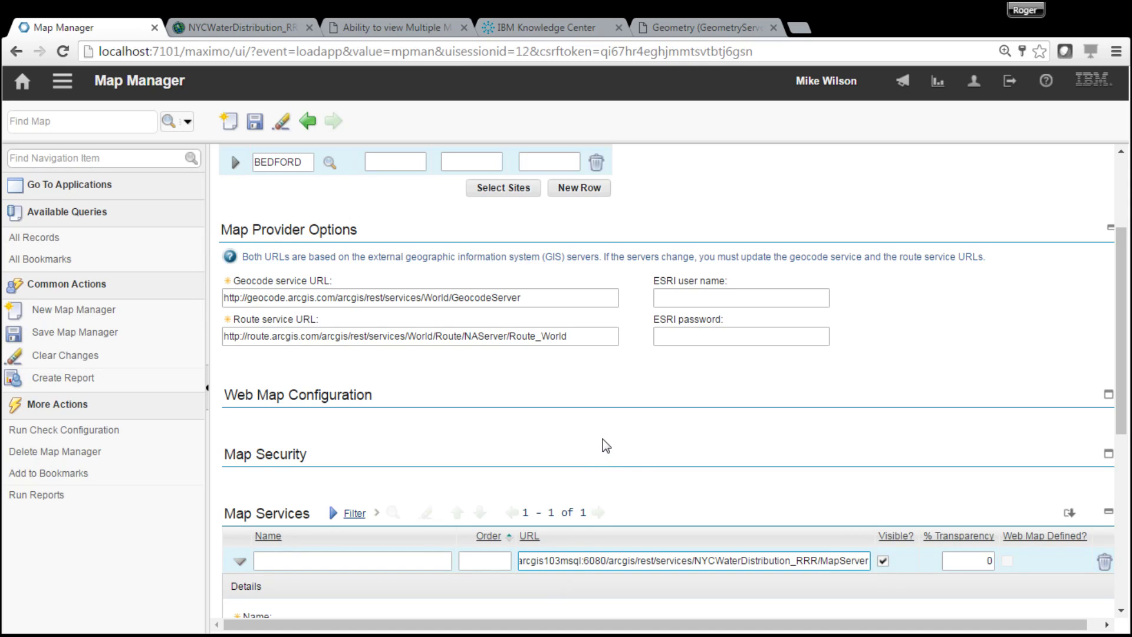
left_click(504, 561)
type("10")
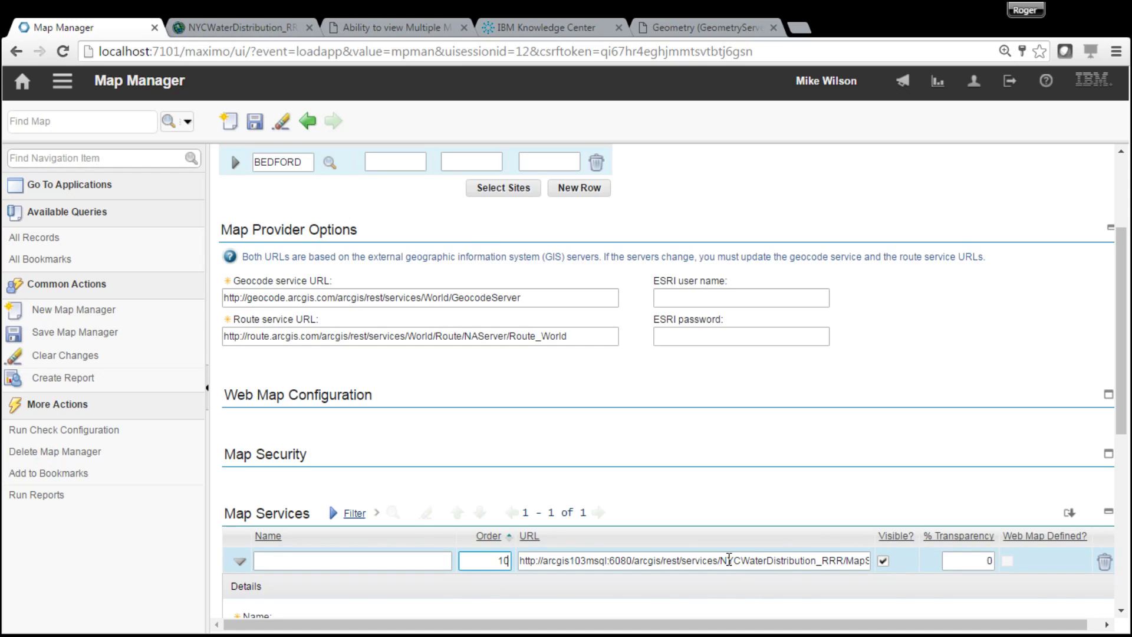
- Copy 'NYCWaterDistribution' from the URL into the map service Name
left_click(726, 560)
left_click_drag(721, 561, 817, 564)
key("ctrl+c")
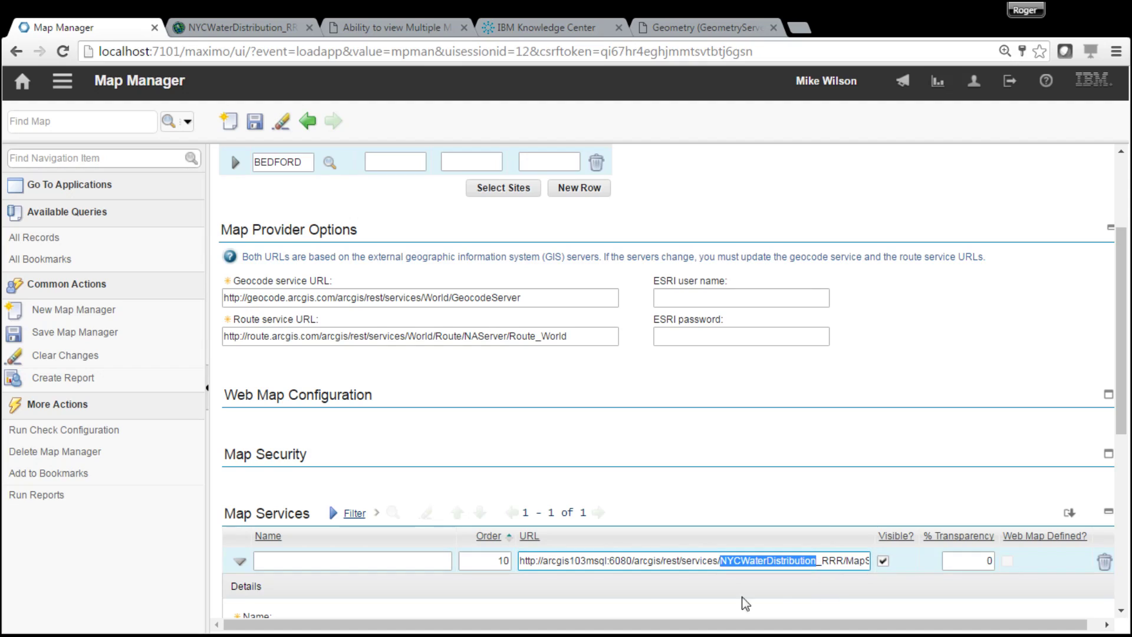
left_click(280, 561)
key("ctrl+v")
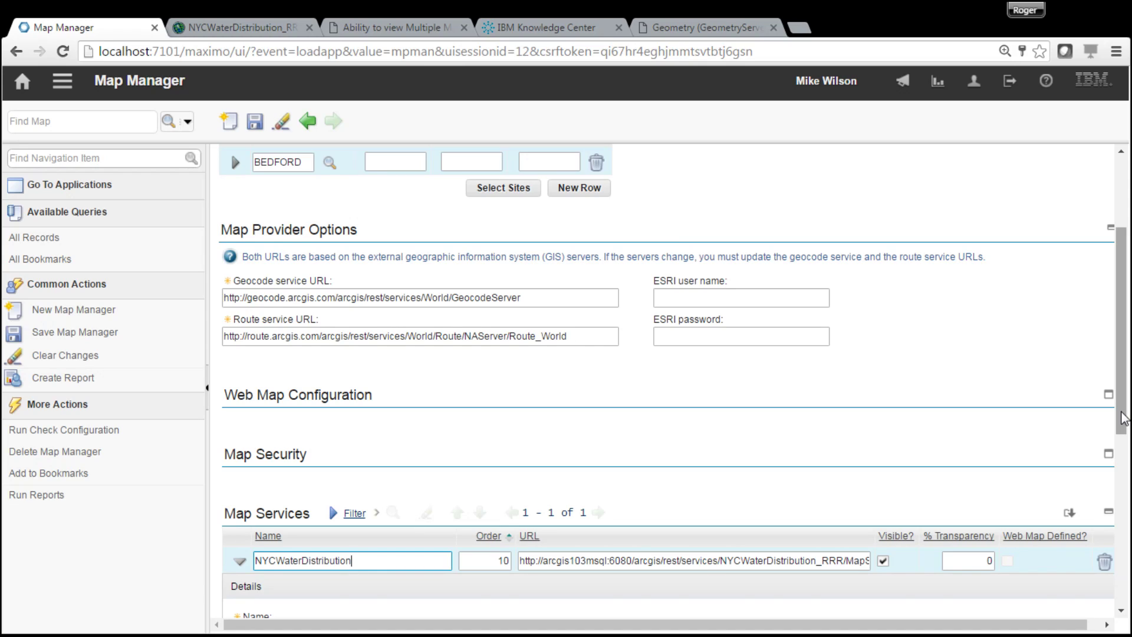
- Save MAP1 and switch back to the NYCWaterDistribution_RRR MapServer page
left_click_drag(1123, 419, 1112, 561)
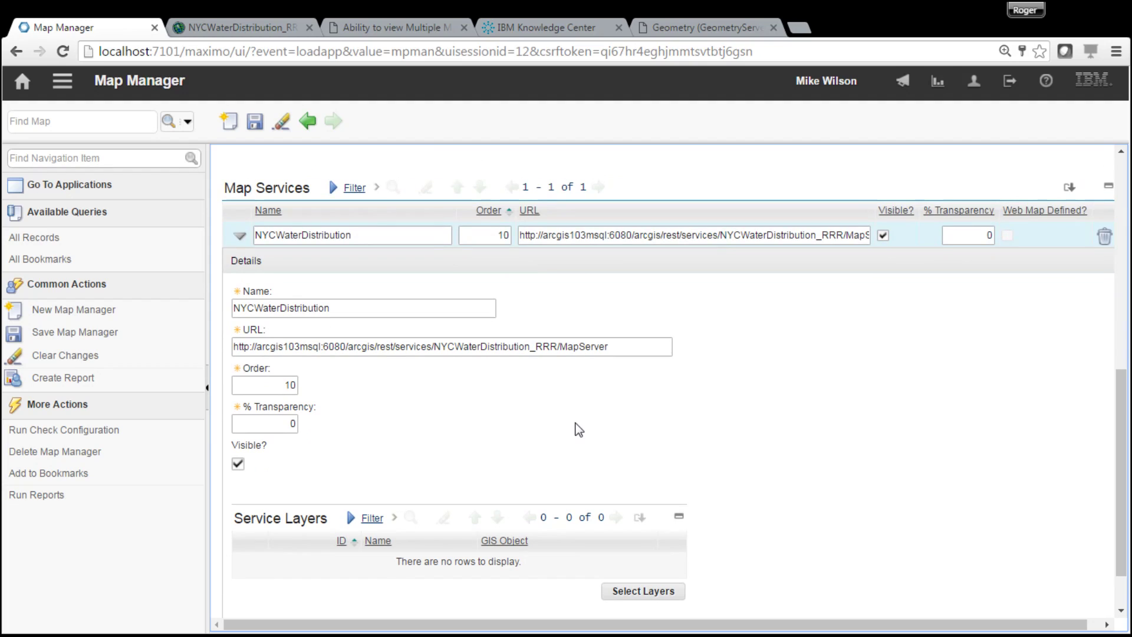
left_click(254, 122)
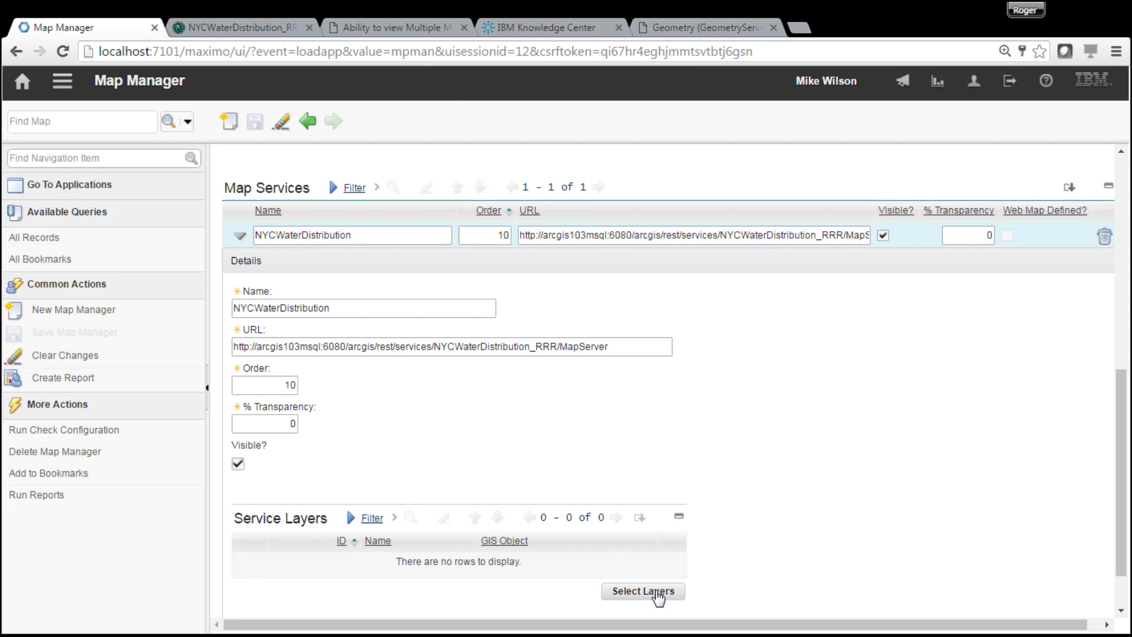
left_click(226, 29)
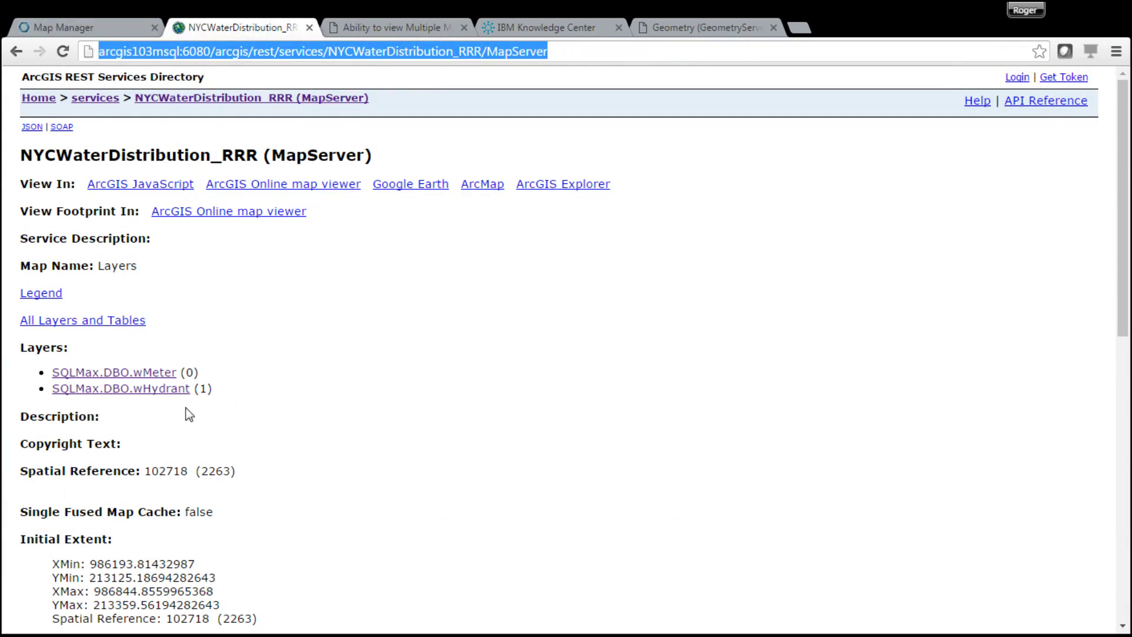
- After reviewing the wMeter and wHydrant layers, bring Map Manager back to the front
left_click(95, 31)
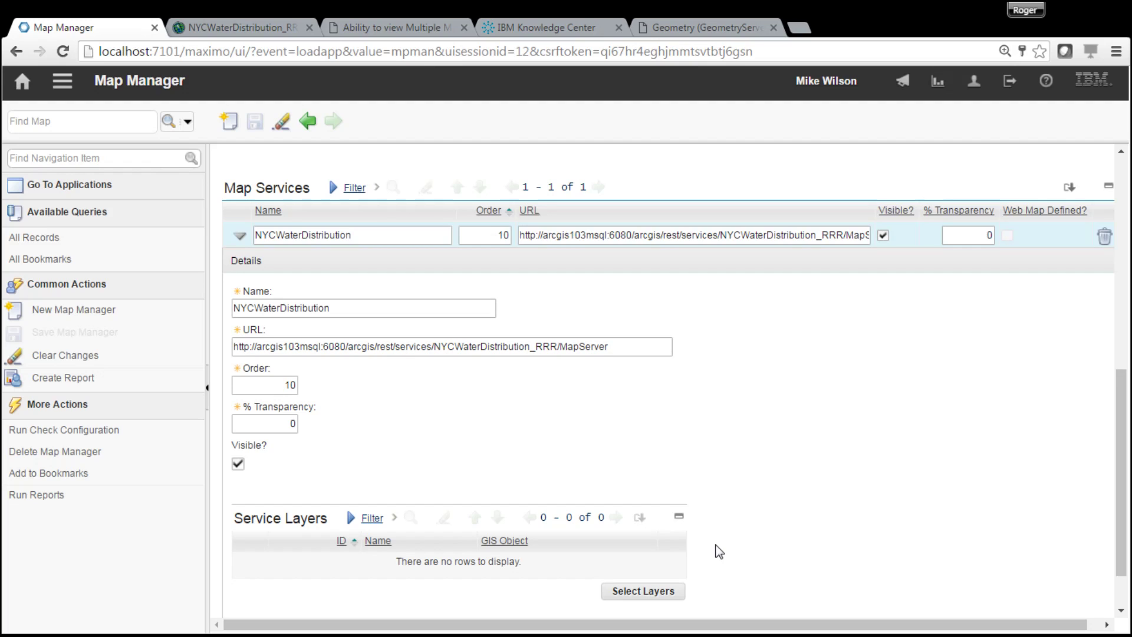
- Add layer SQLMax.DBO.wHydrant to the NYCWaterDistribution service via Select Layers
left_click(650, 595)
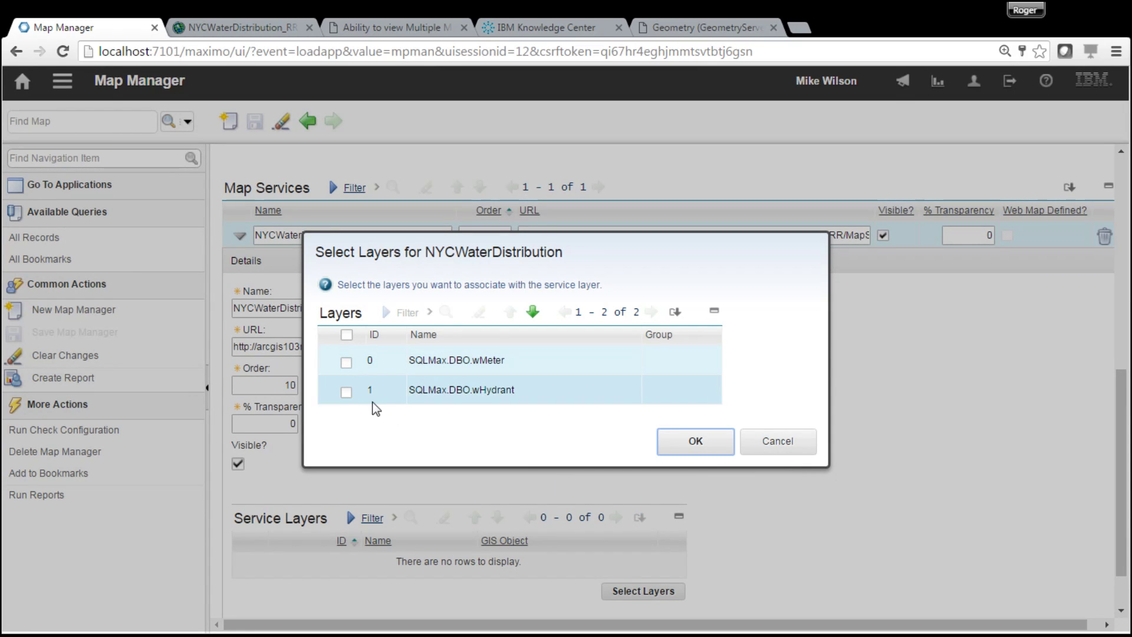
left_click(688, 440)
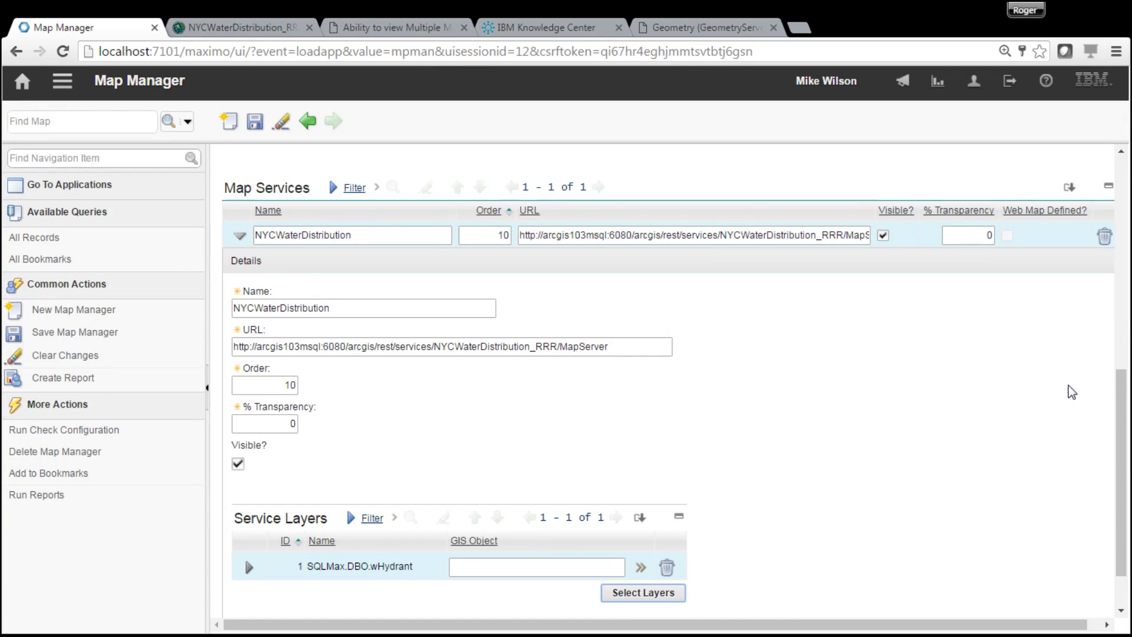
scroll(1122, 431, "down", 1)
left_click_drag(1122, 431, 1123, 507)
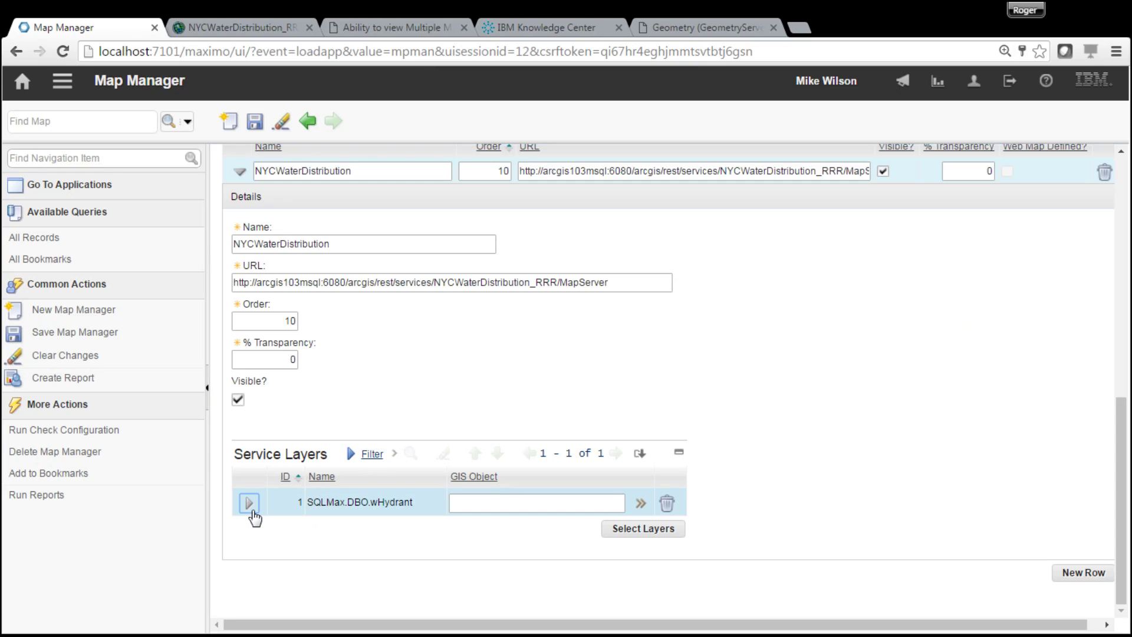
- Name the wHydrant layer's GIS object GISHYD1 and bring up its parent MBO choices
left_click(249, 503)
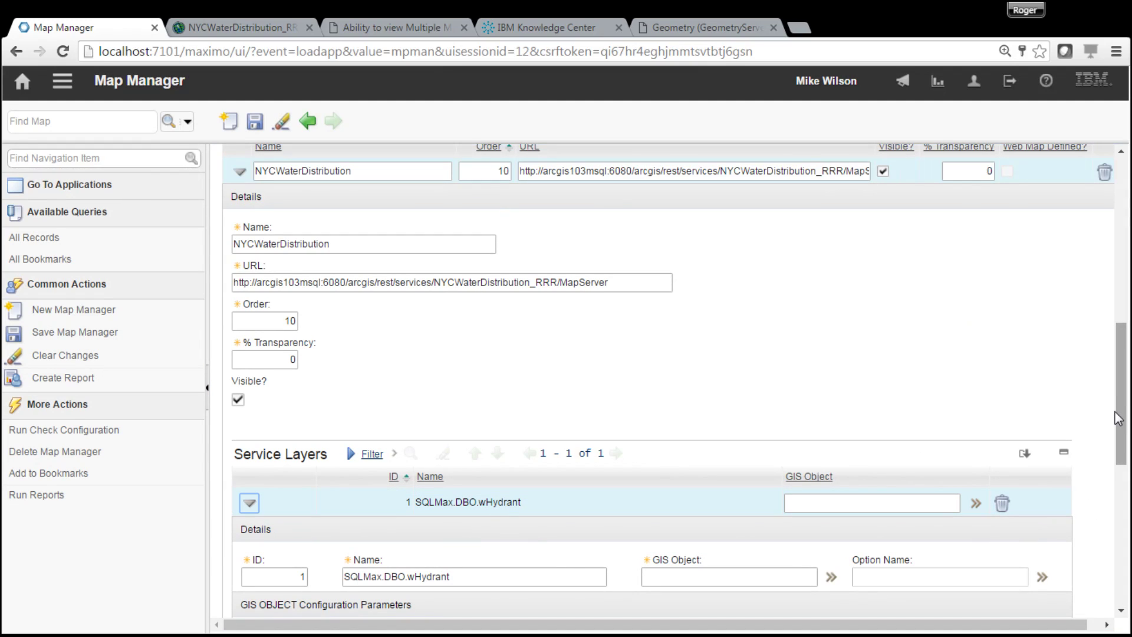
left_click_drag(1118, 419, 1128, 466)
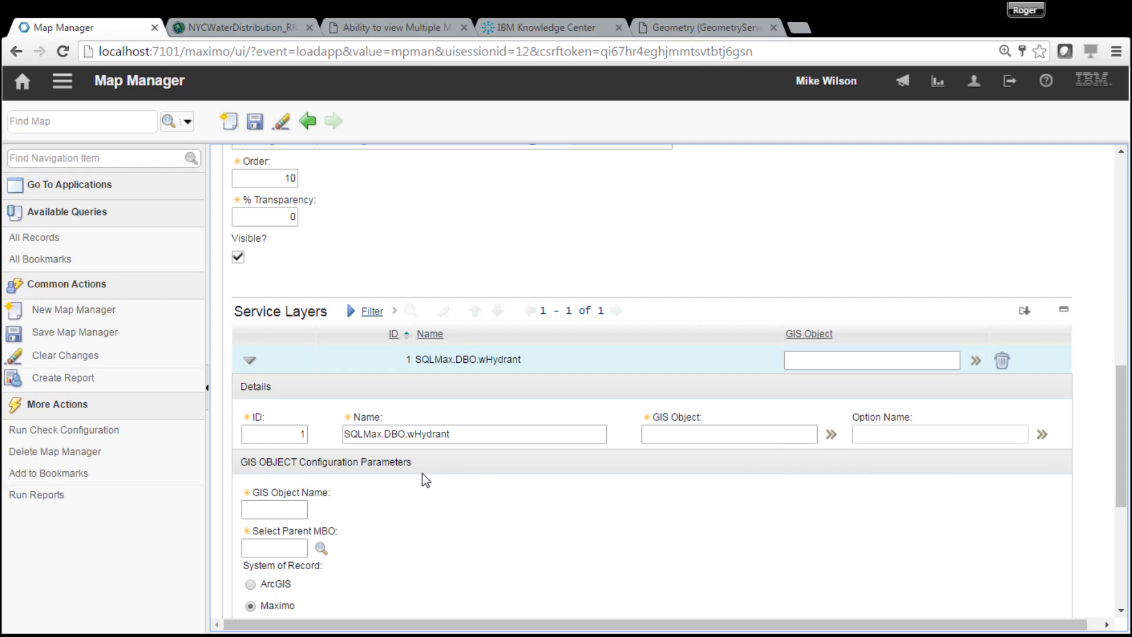
left_click_drag(1122, 446, 1123, 464)
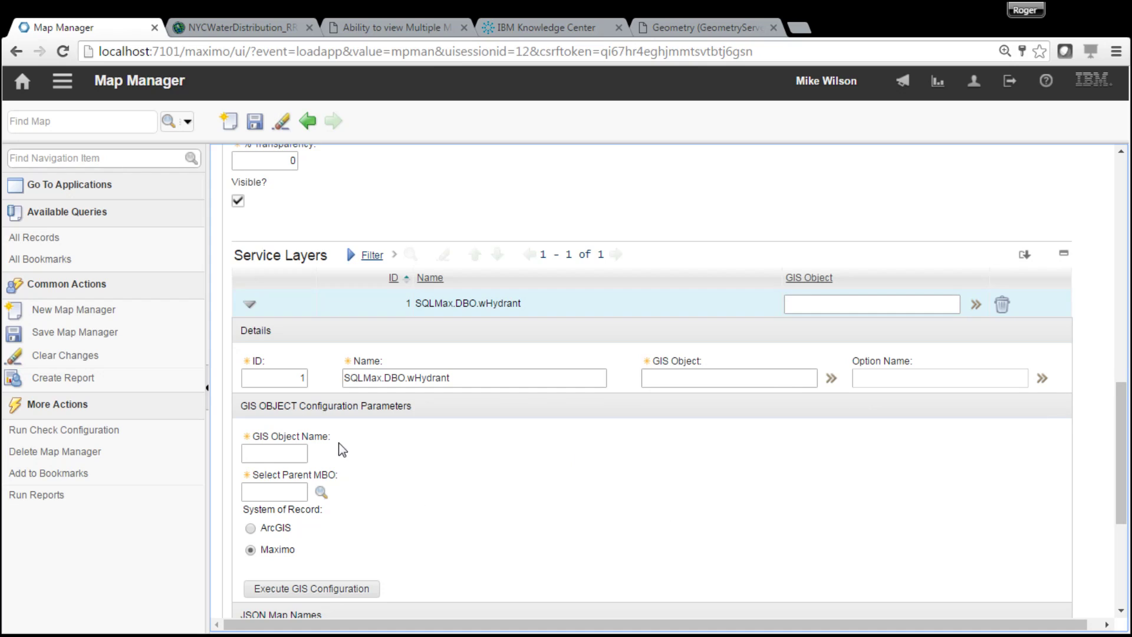
left_click(273, 453)
type("G")
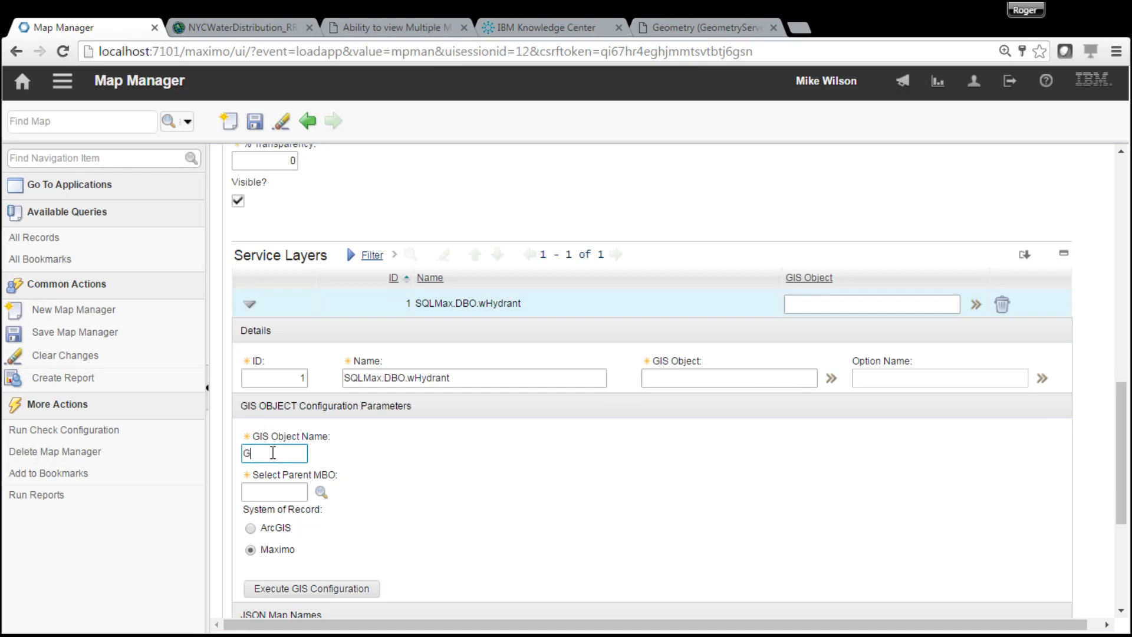
type("ISHYD1")
left_click(320, 492)
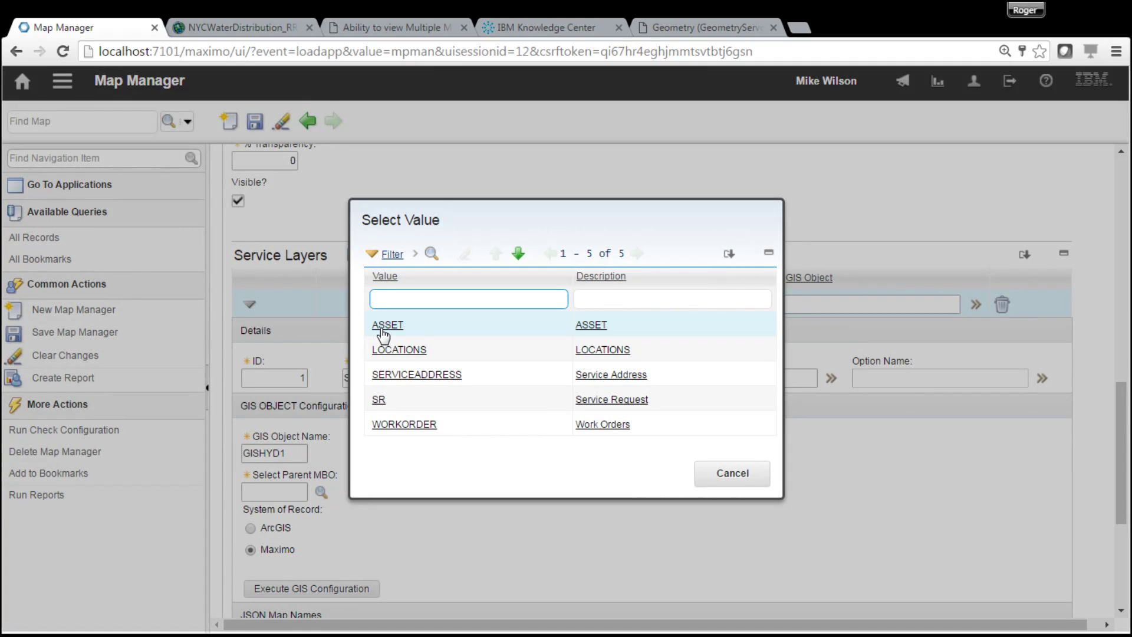
- Choose ASSET as GISHYD1's parent MBO, keeping ArcGIS as the system of record
left_click(383, 326)
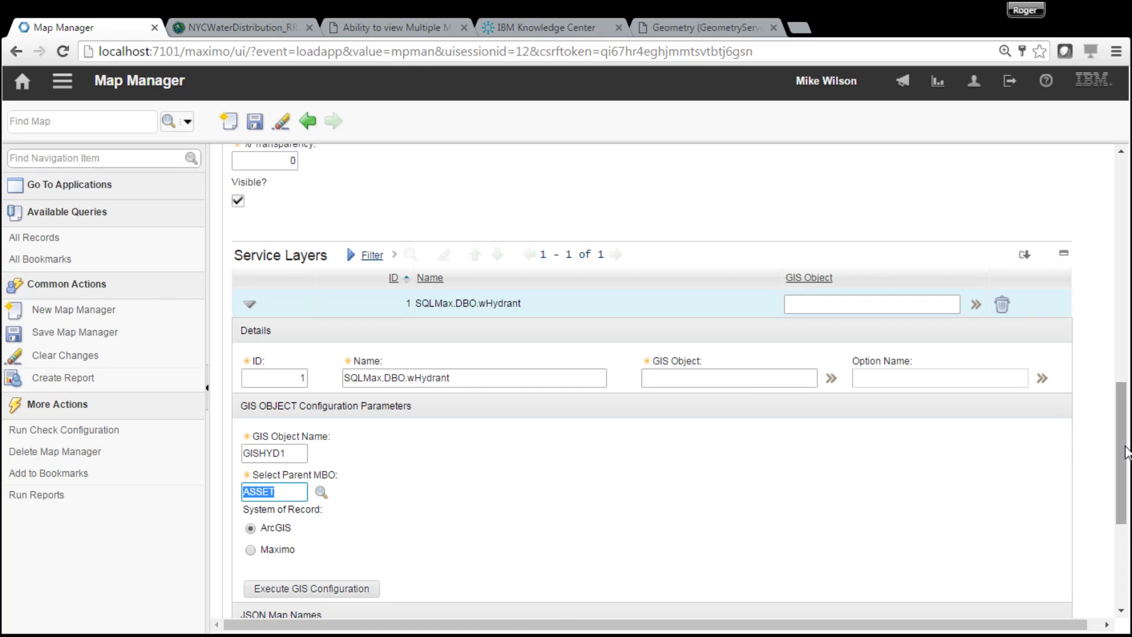
left_click_drag(1126, 452, 1126, 502)
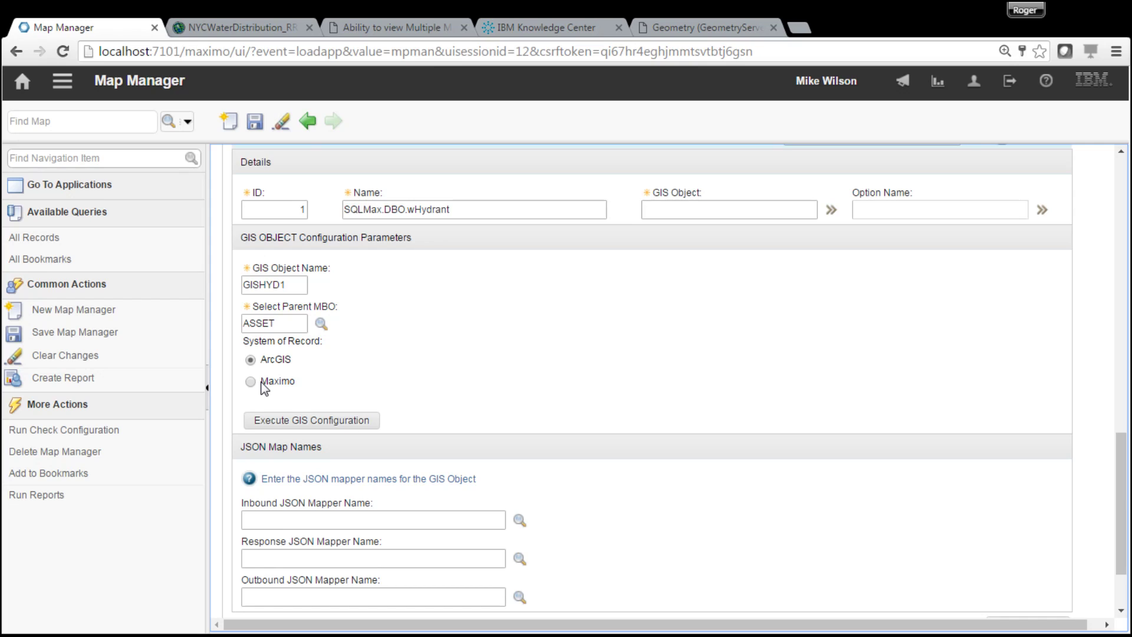
- Run the GIS configuration for wHydrant and confirm all 17 layer attributes for GISHYD1
left_click(325, 421)
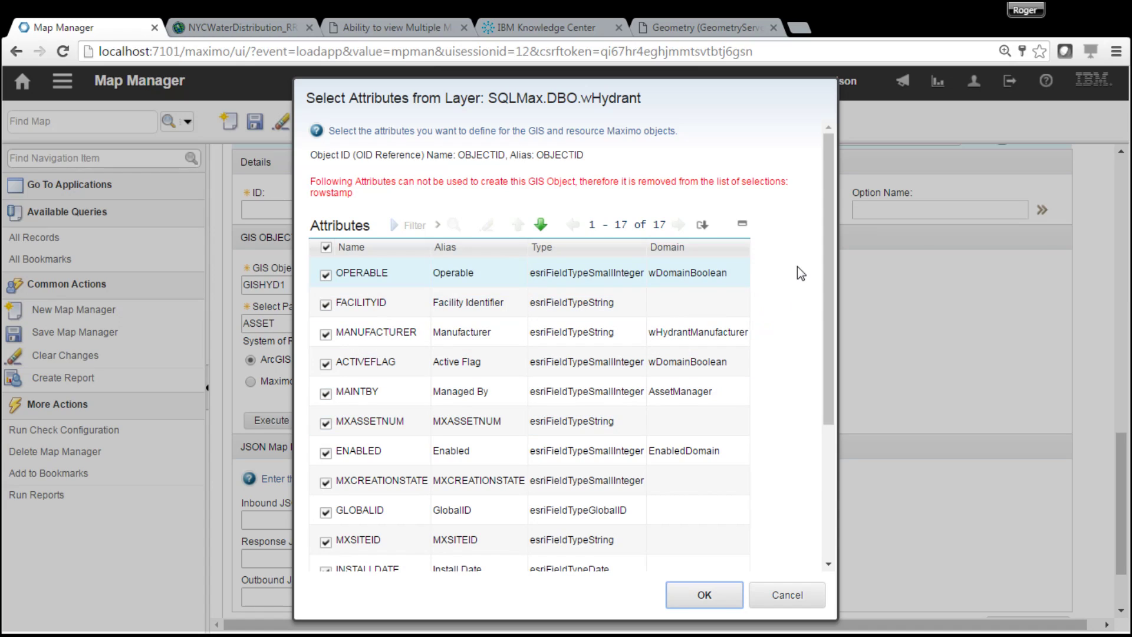
left_click(829, 332)
left_click_drag(828, 334, 847, 265)
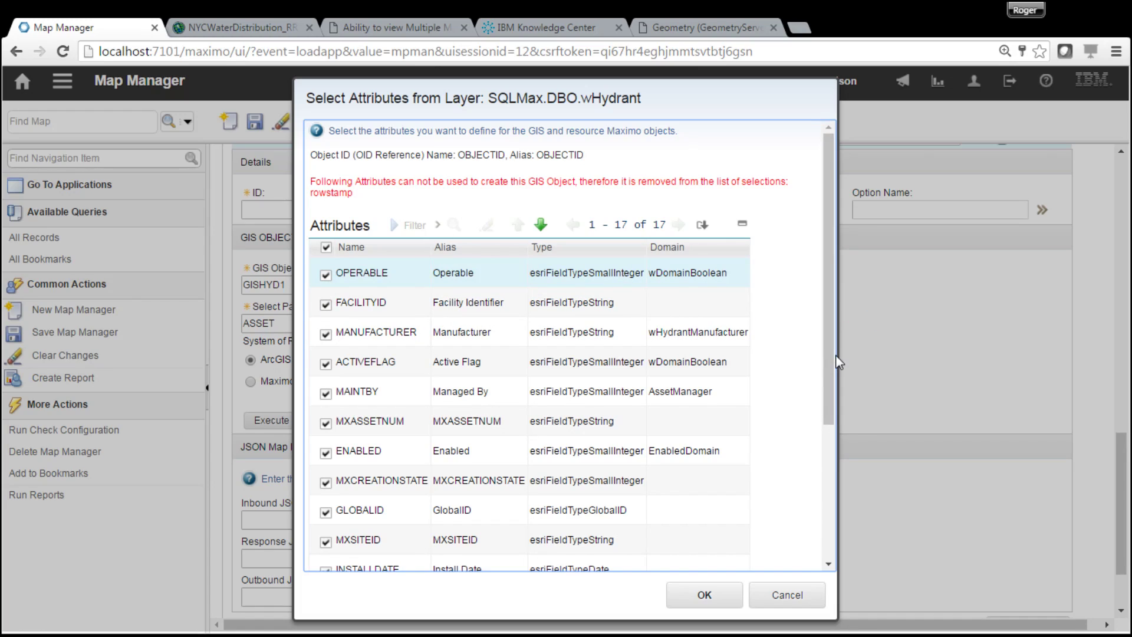
left_click_drag(829, 364, 843, 320)
left_click(716, 599)
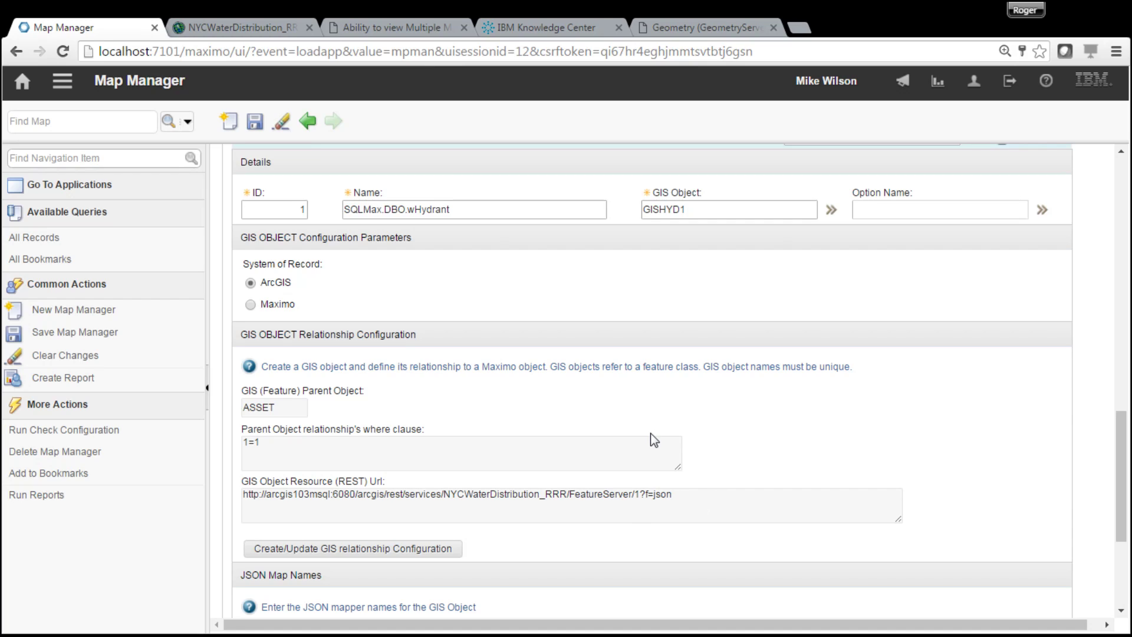
- Scroll to review GISHYD1's parent ASSET, where clause 1=1 and FeatureServer/1 REST URL
left_click_drag(1116, 481, 1116, 489)
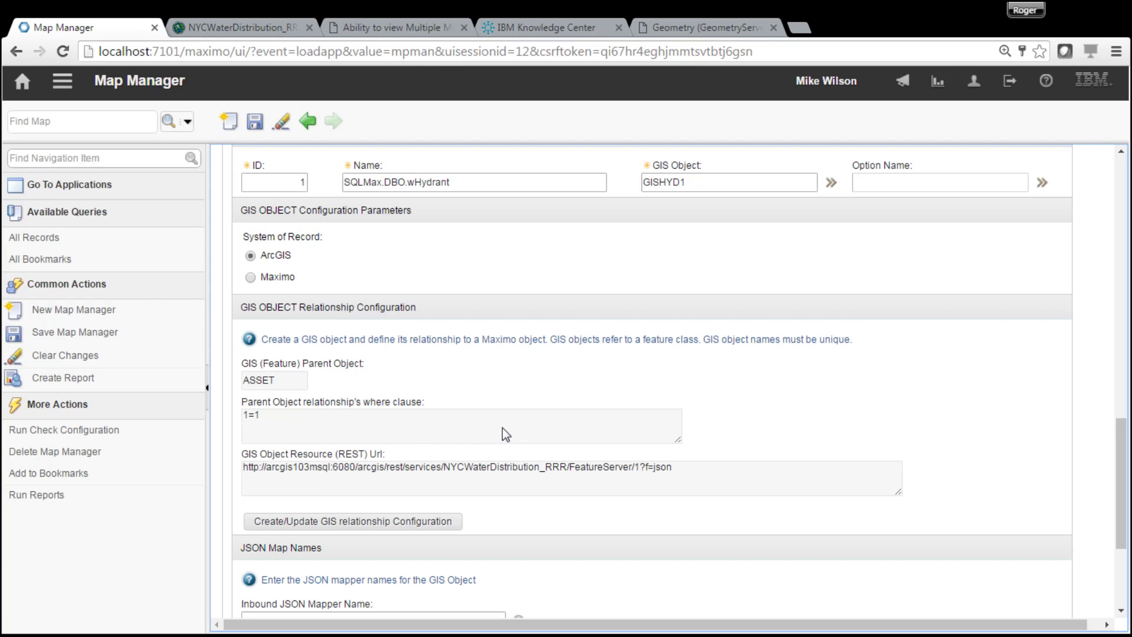
- Add a relationship row mapping ASSET's SERIALNUM = GISHYD1's OBJECTID and confirm it
left_click(442, 523)
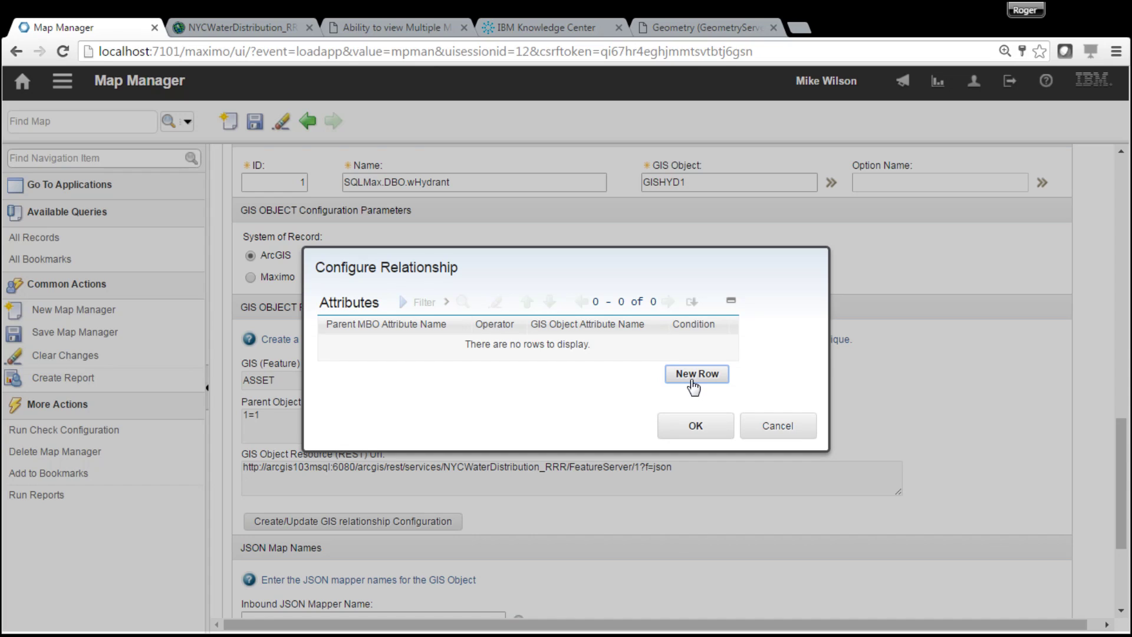
left_click(696, 374)
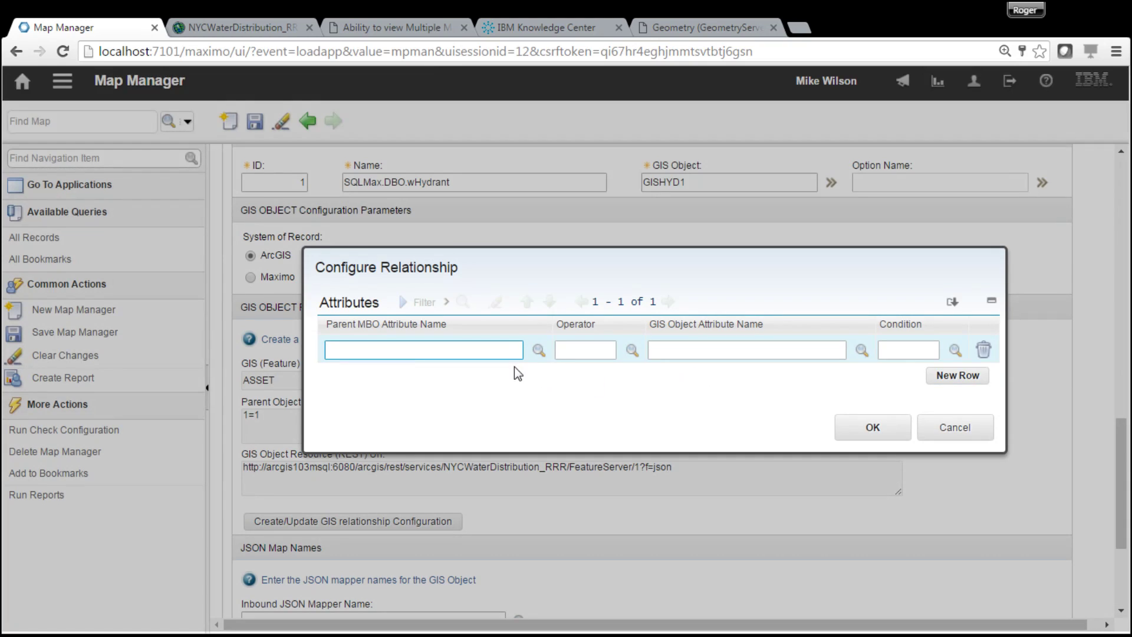
left_click(539, 351)
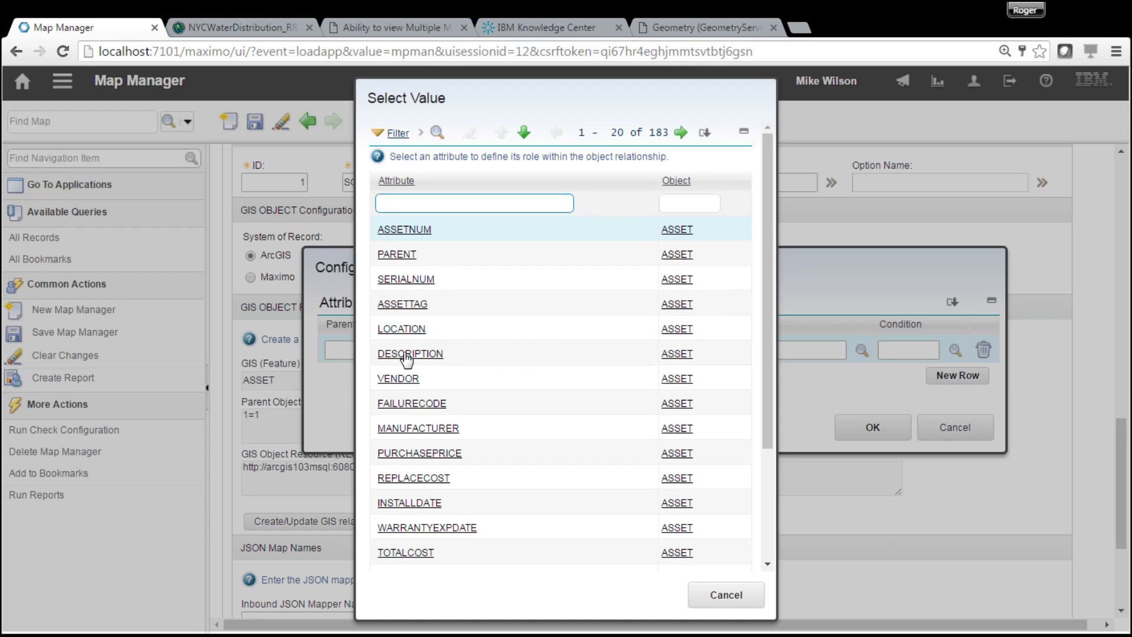
left_click(407, 281)
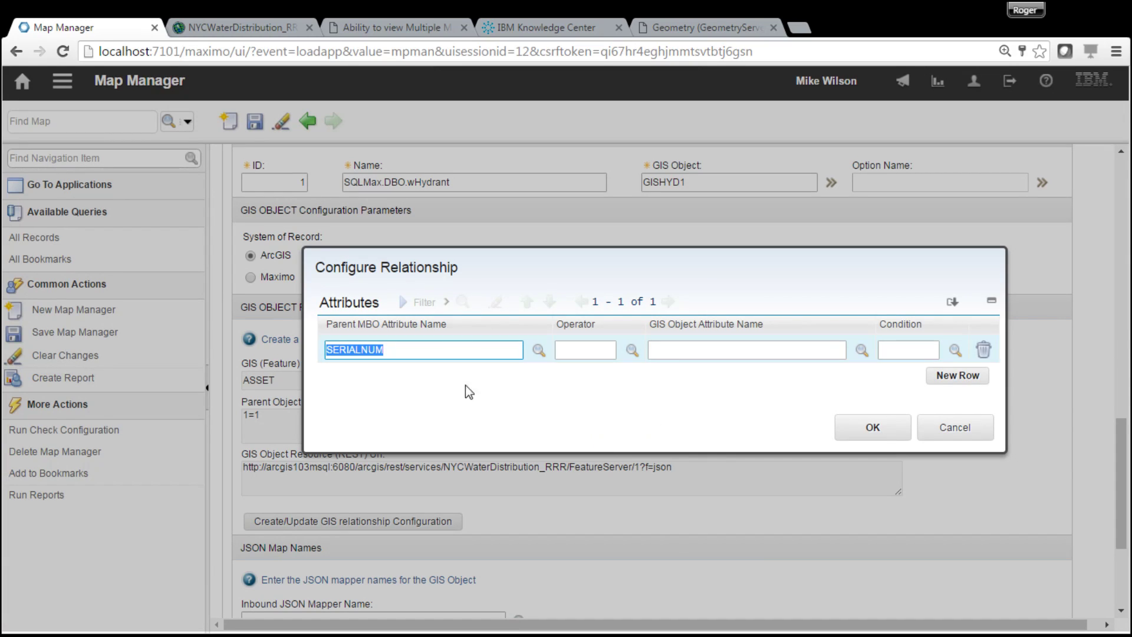
left_click(633, 350)
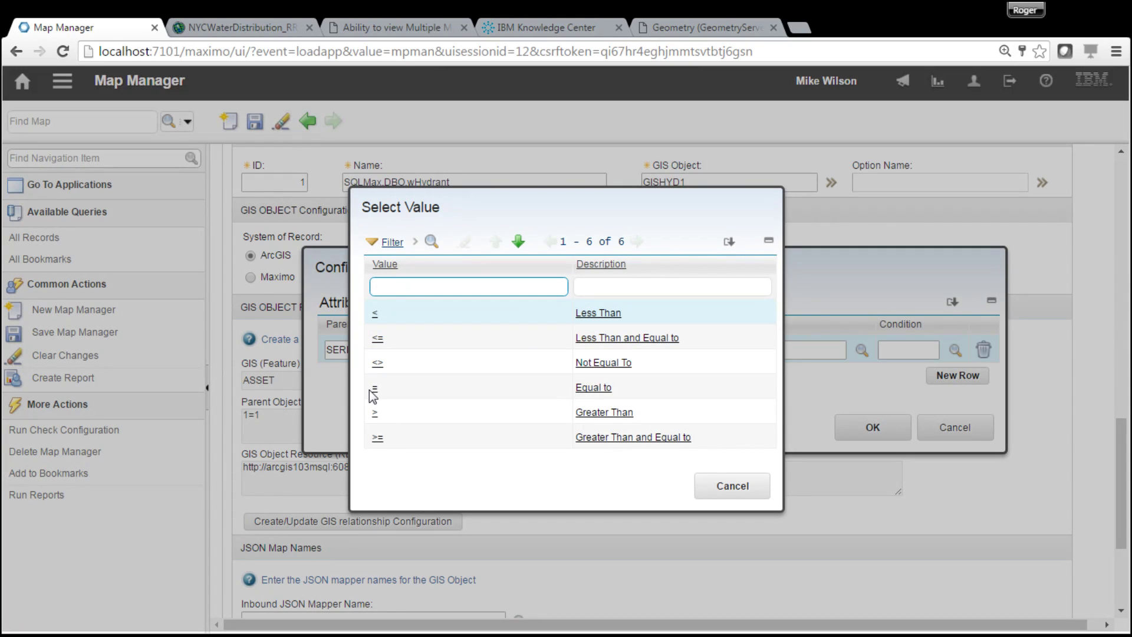
left_click(374, 389)
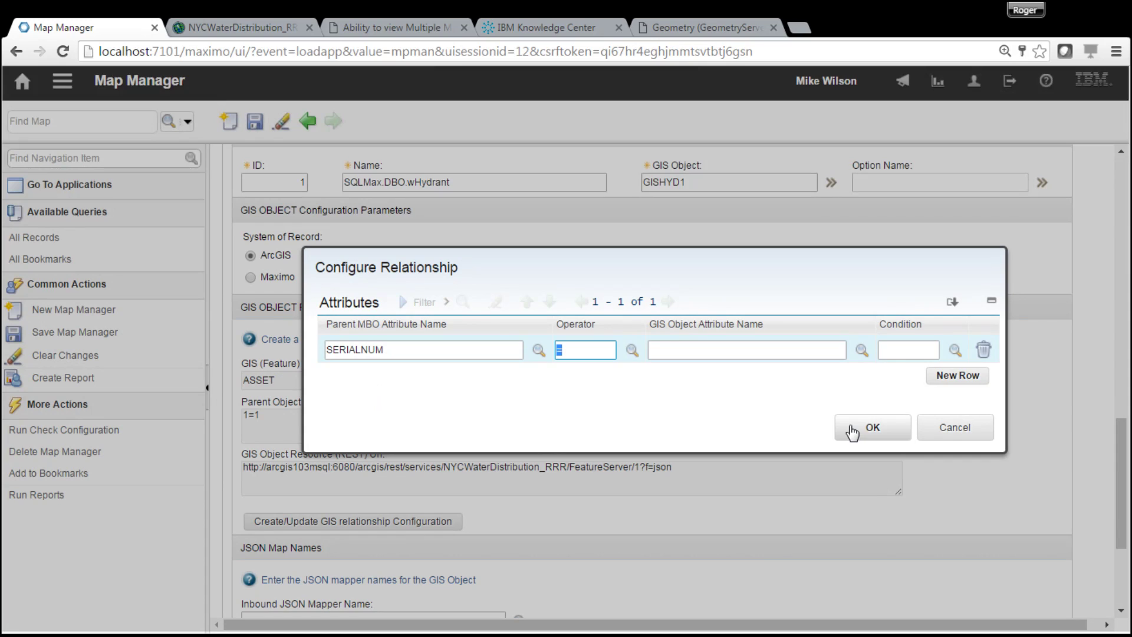
left_click(862, 351)
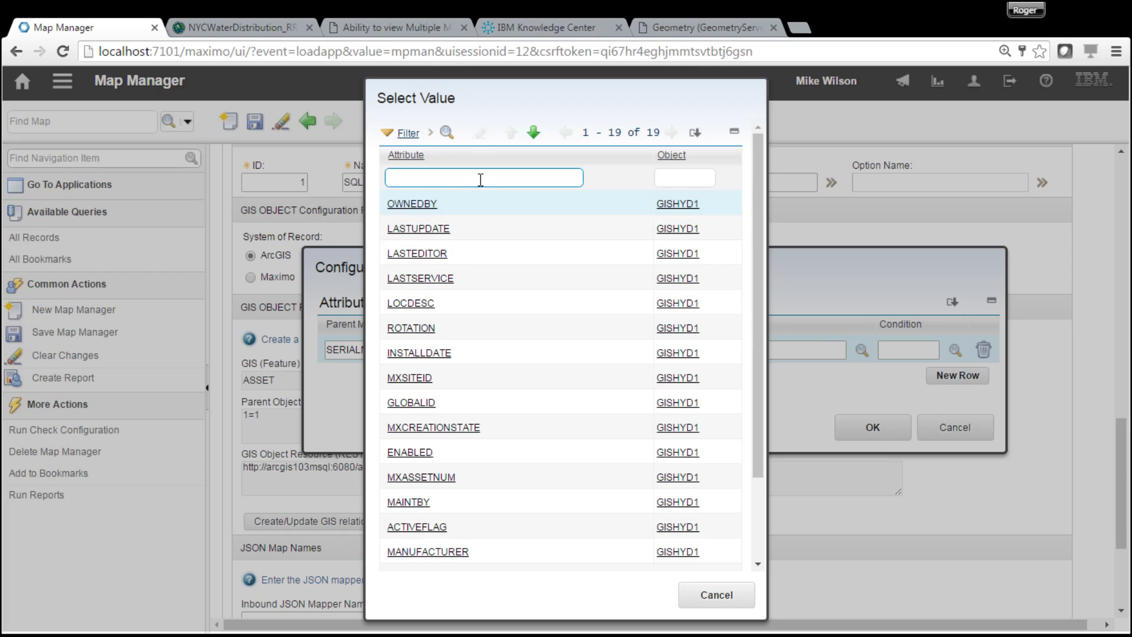
type("object")
key("Return")
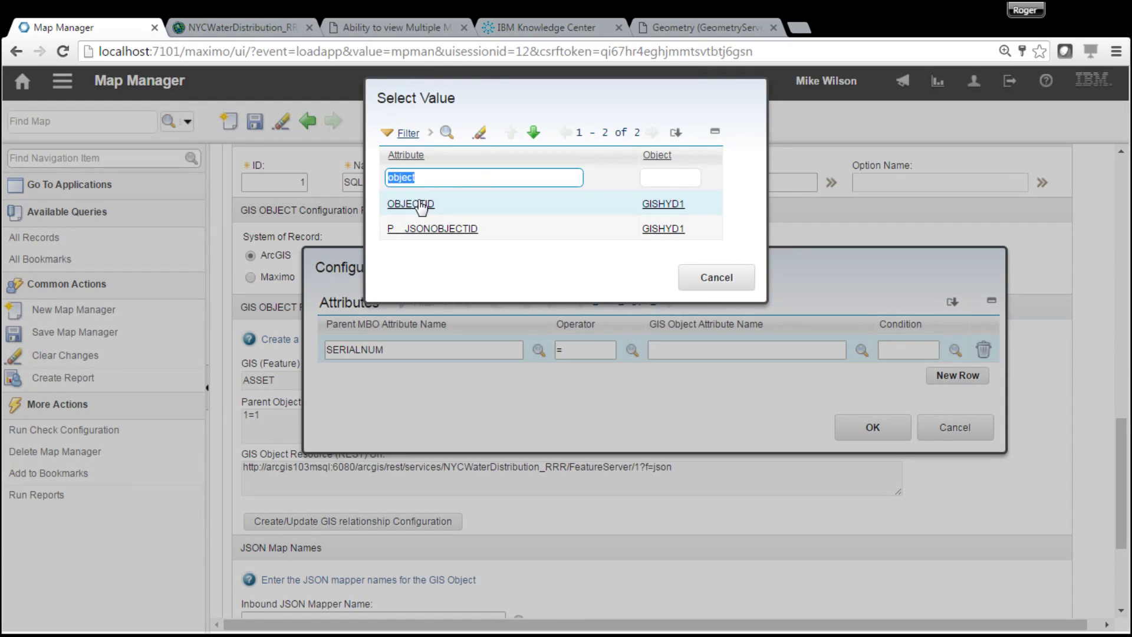
left_click(420, 204)
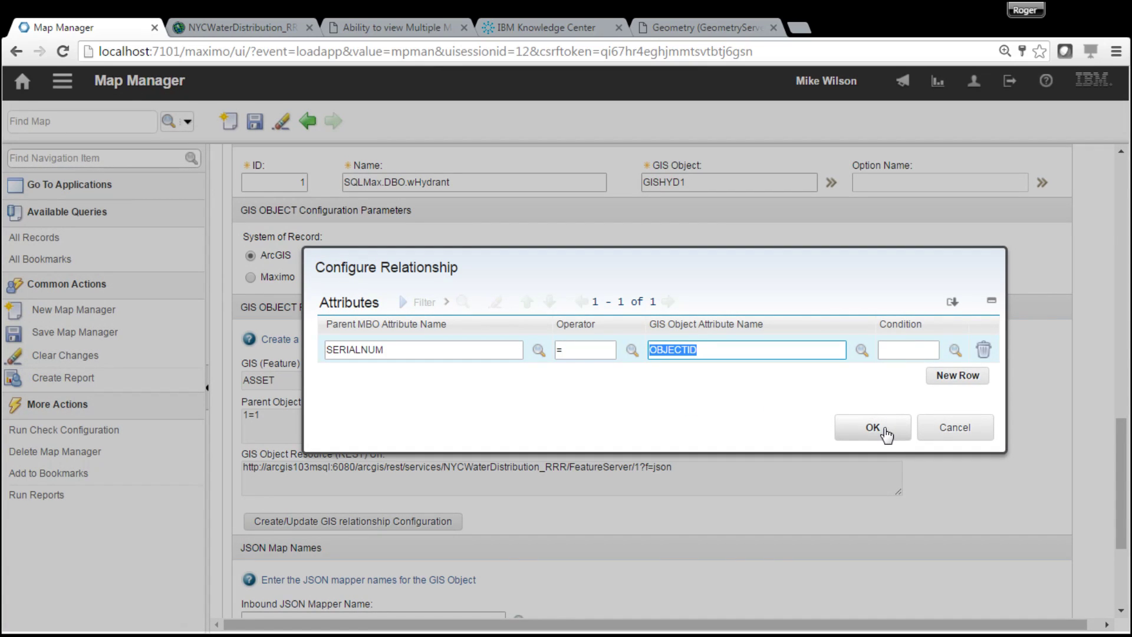
left_click(874, 427)
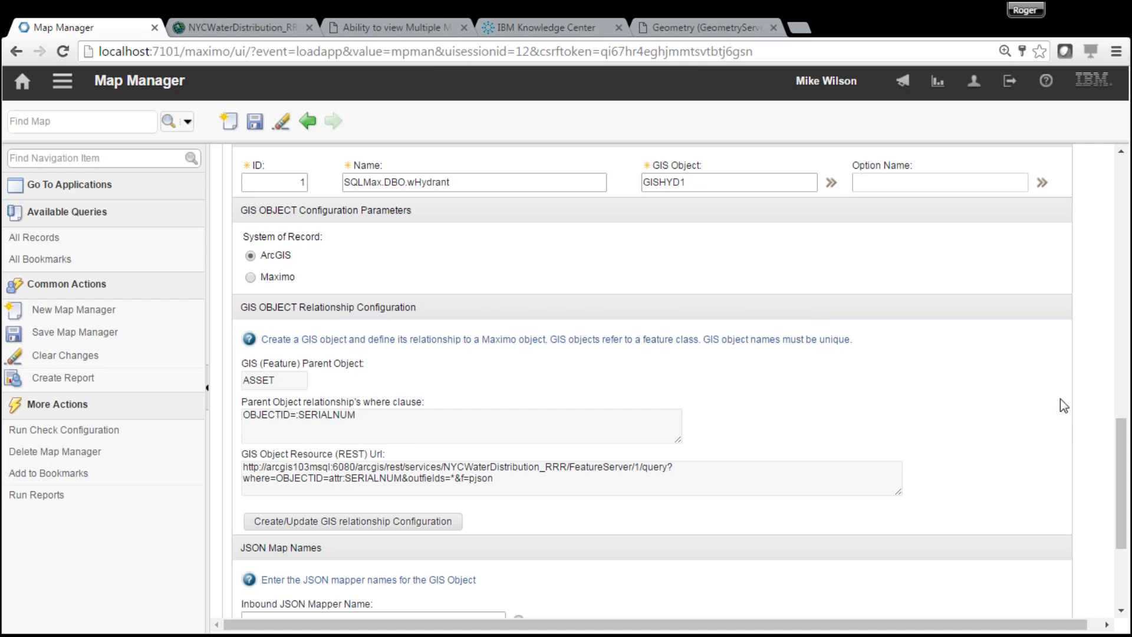
- Save the MAP1 map manager record with GISHYD1's OBJECTID=:SERIALNUM relationship
left_click_drag(1124, 456, 1128, 366)
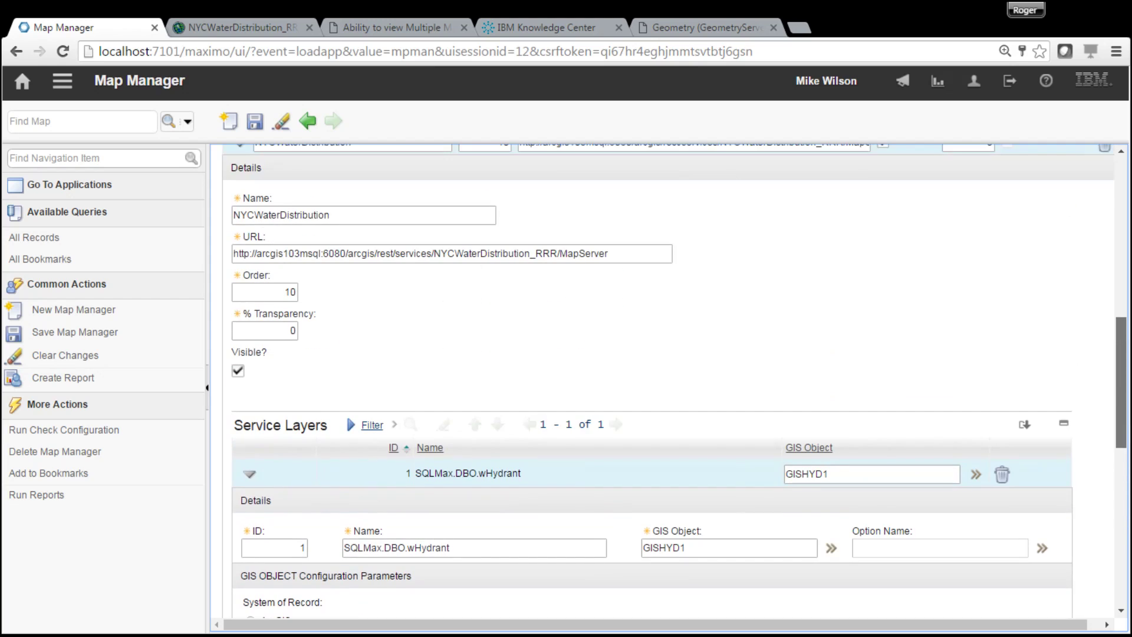
left_click(255, 121)
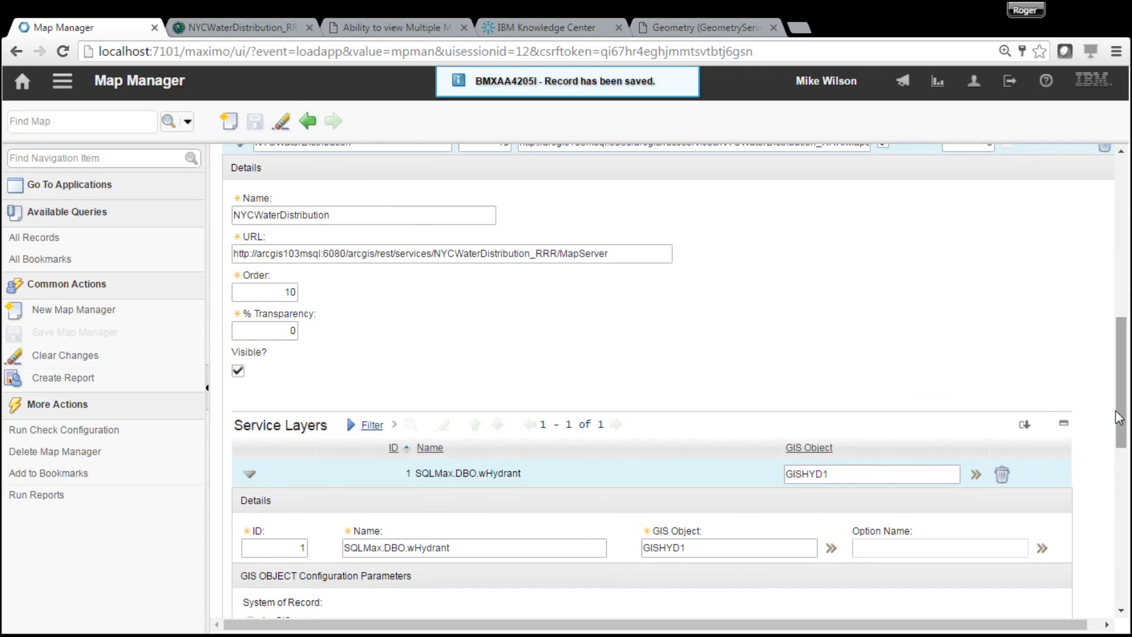
left_click_drag(1119, 418, 1121, 470)
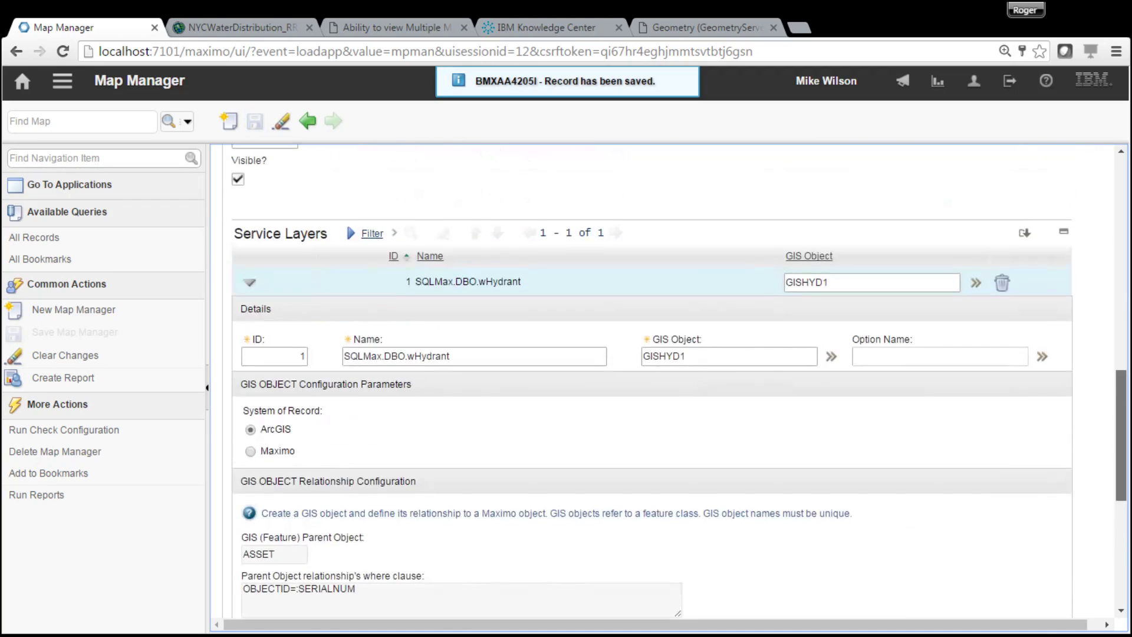
- Open Database Configuration and filter the objects list by 'gis'
left_click(68, 90)
mouse_move(136, 101)
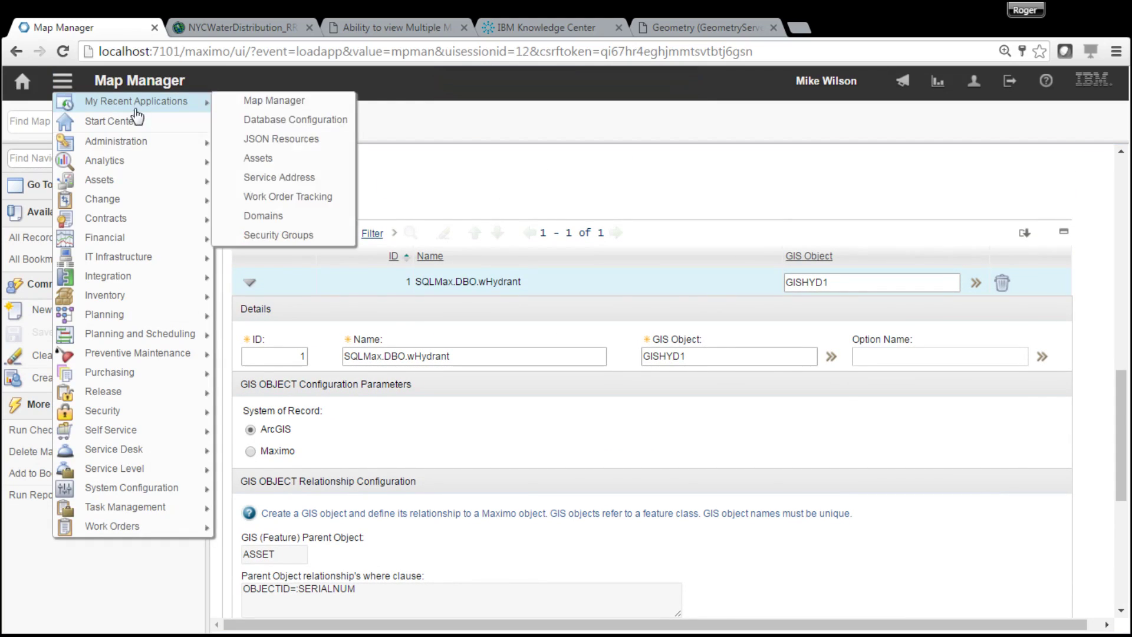
left_click(264, 121)
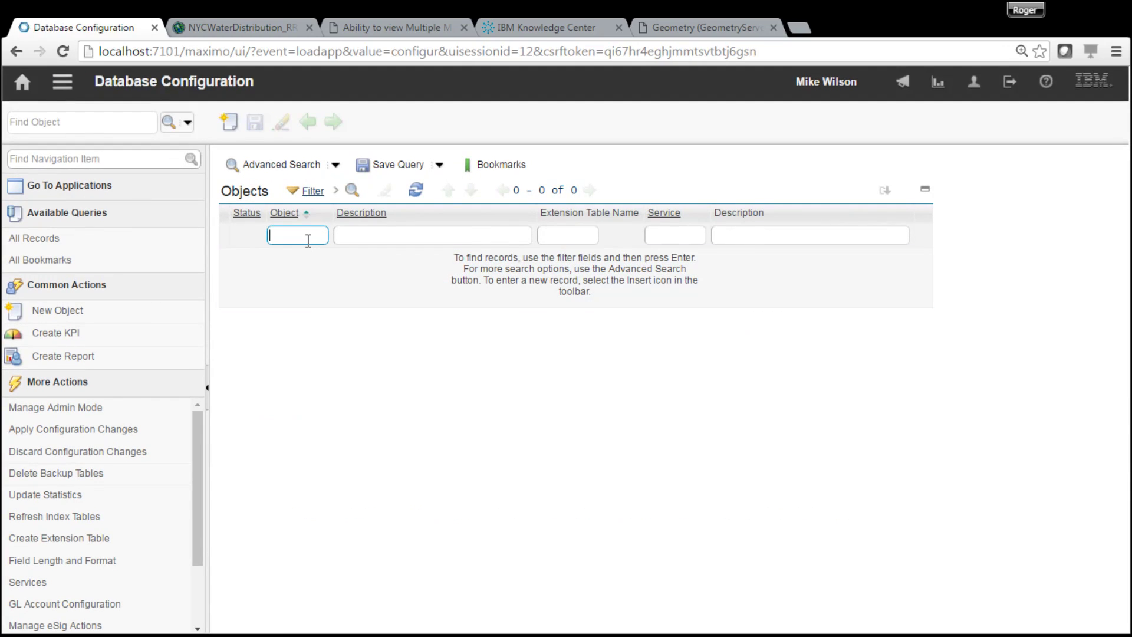
type("gis")
key("Return")
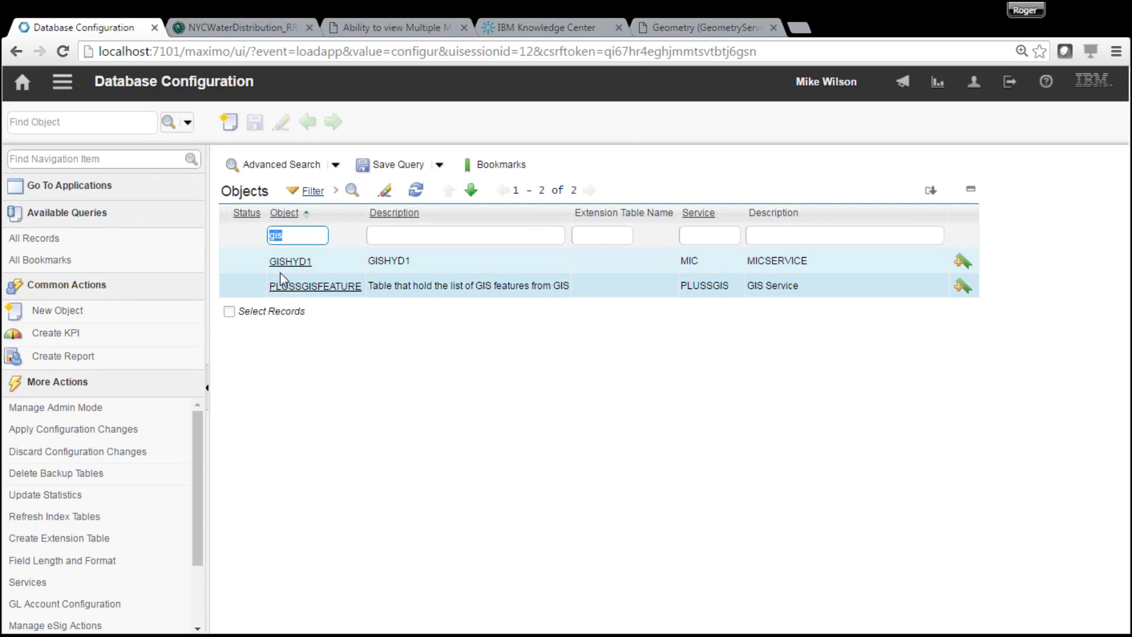
- Inspect GISHYD1's 19 attributes, then return to the objects list filter
left_click(291, 266)
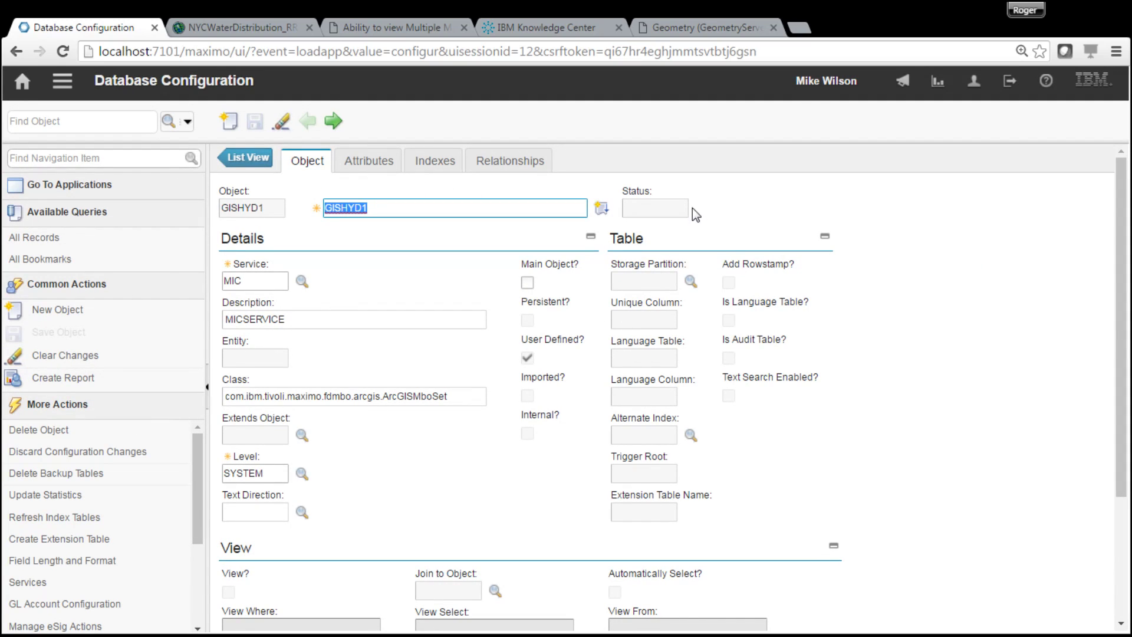
left_click(368, 160)
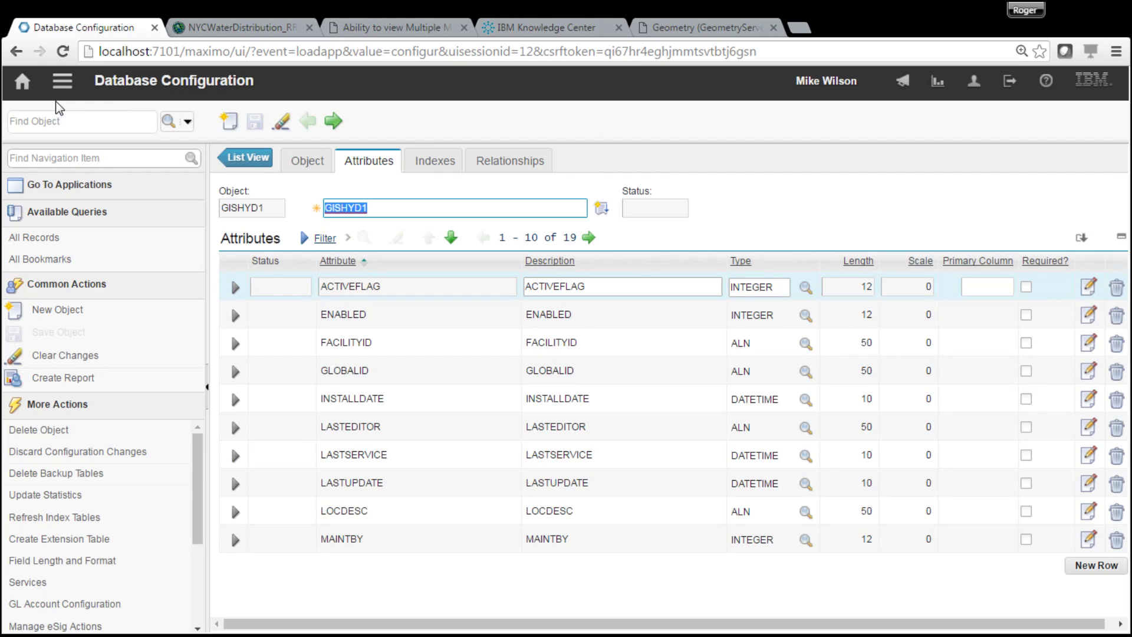
left_click(248, 157)
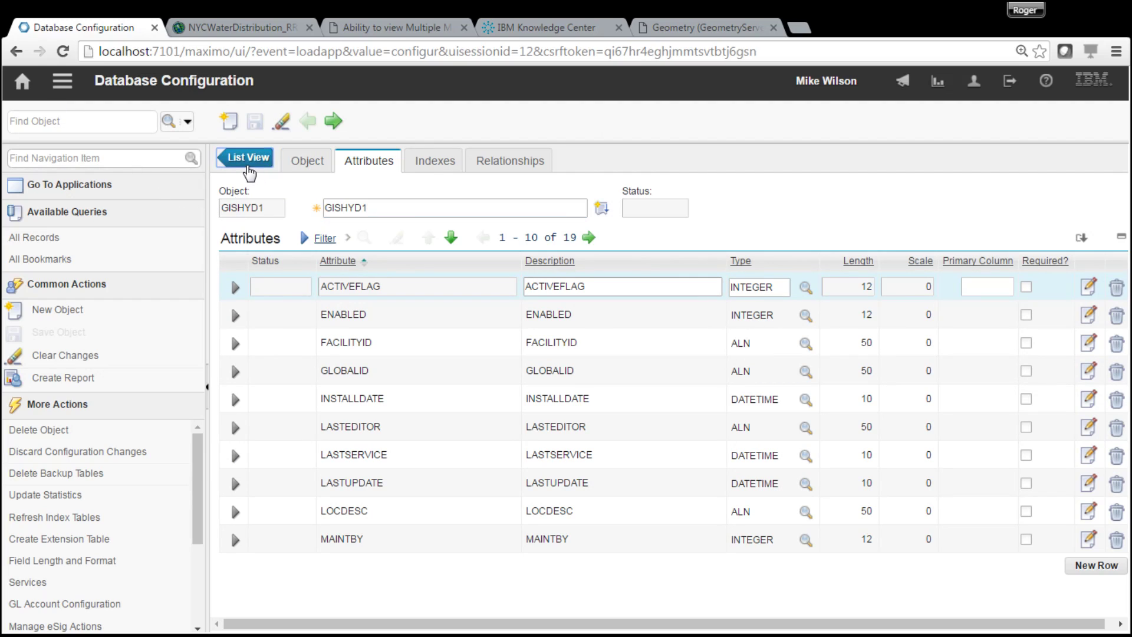
double_click(300, 235)
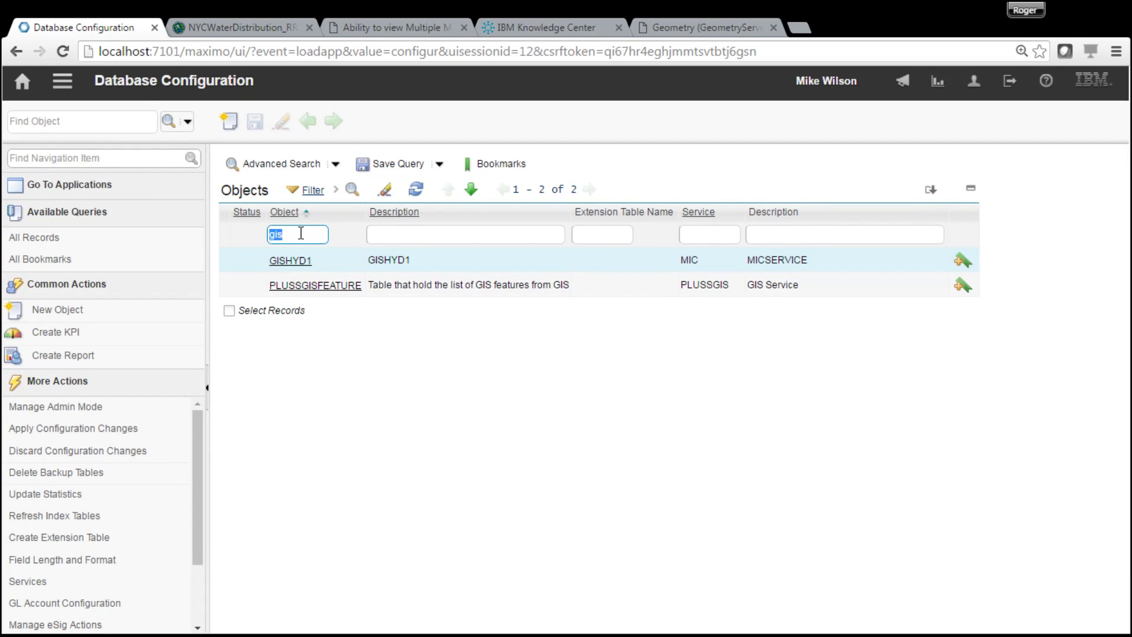
- Open the ASSET object and filter its relationships by 'GIS' to show SPATIAL_GISHYD1
type("ASSET")
key("Return")
left_click(288, 260)
left_click(520, 161)
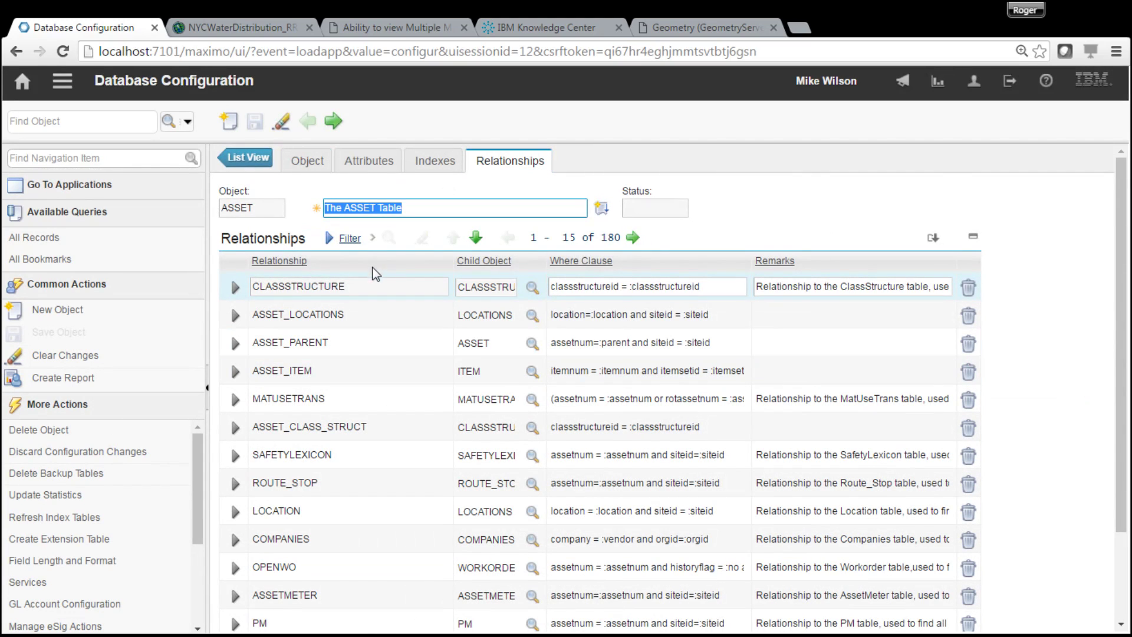
left_click(329, 239)
left_click(354, 287)
type("GIS")
key("Return")
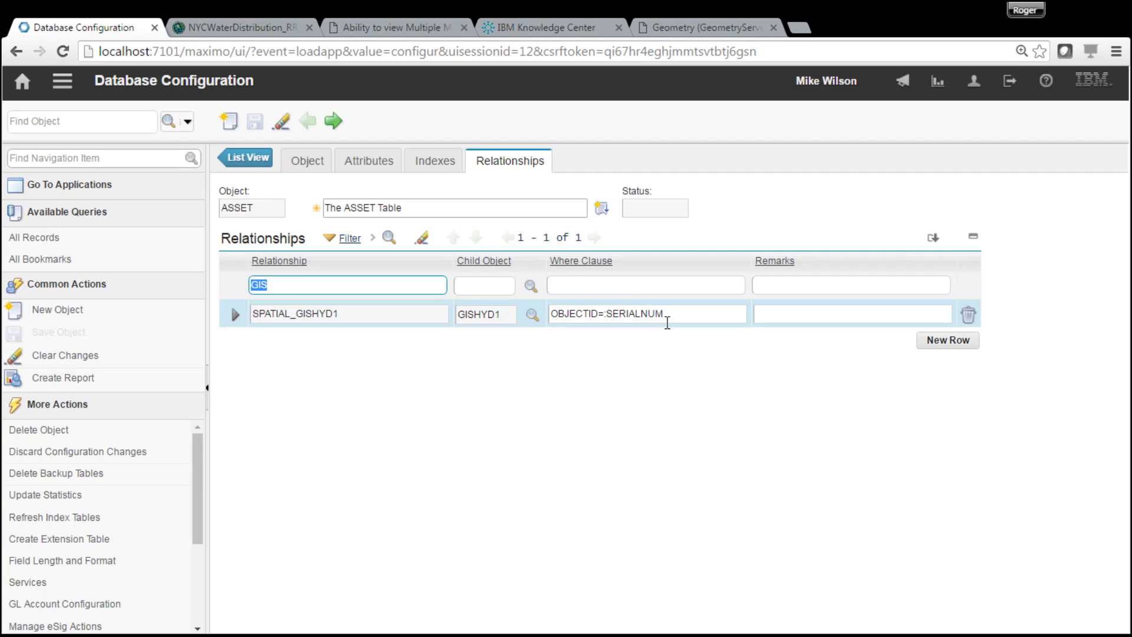
- Open the Integration > JSON Resources application and list all resource records
left_click(64, 83)
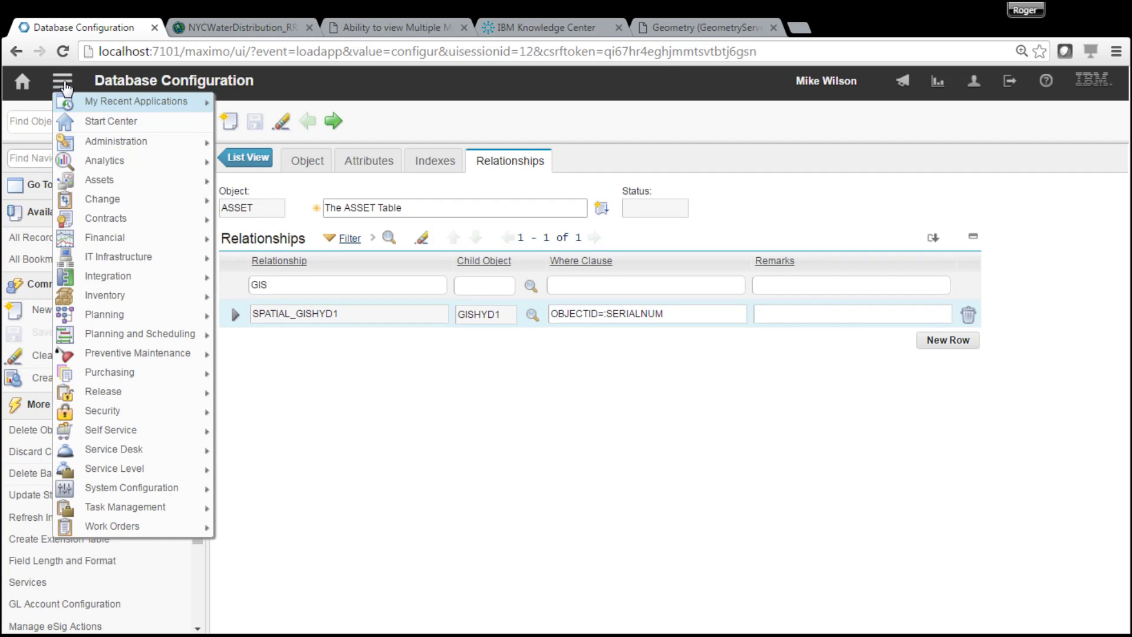
mouse_move(127, 102)
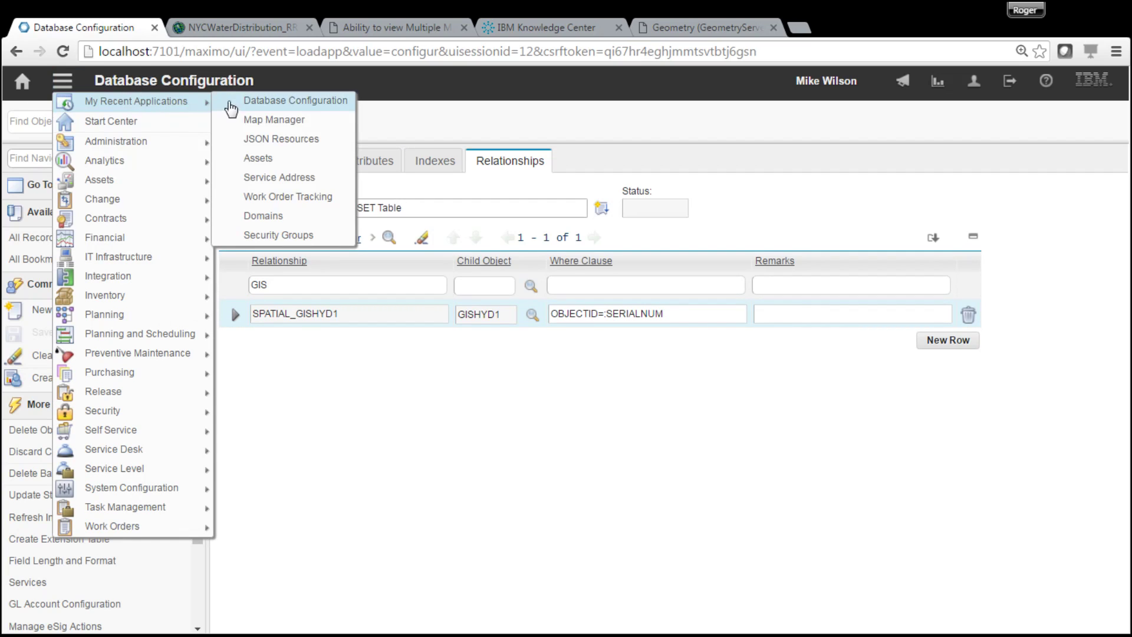
mouse_move(159, 151)
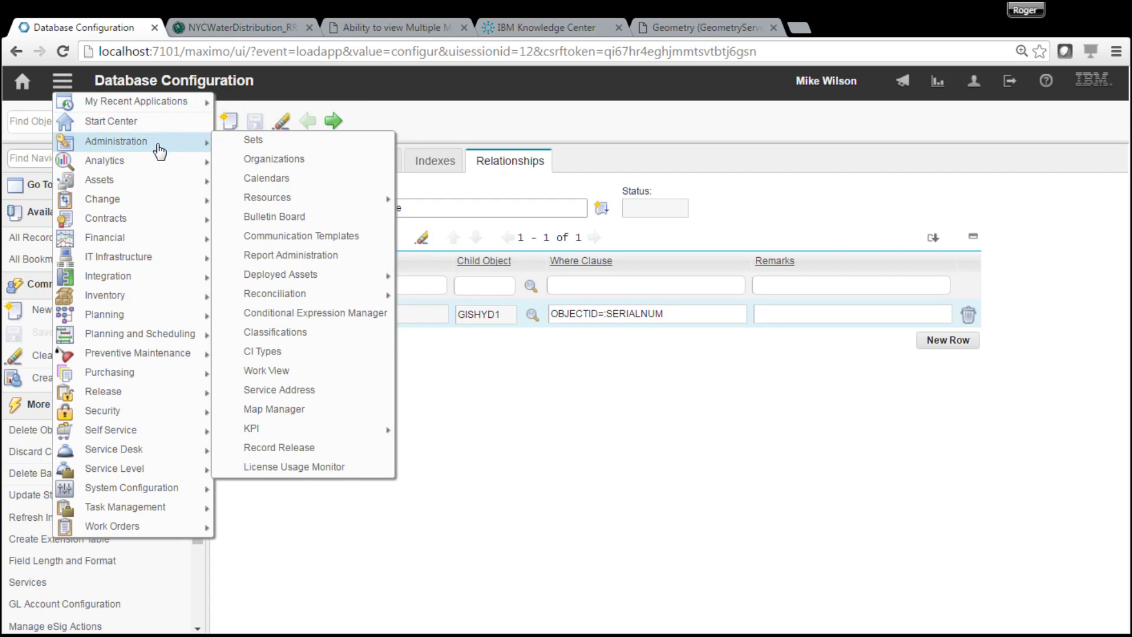
mouse_move(140, 281)
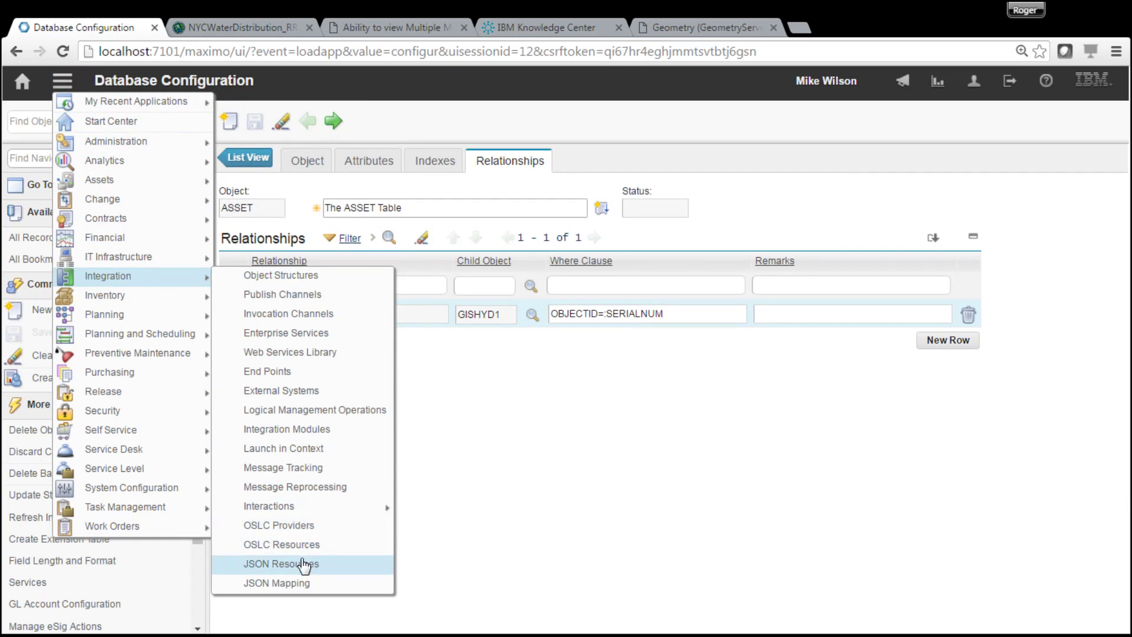
left_click(304, 565)
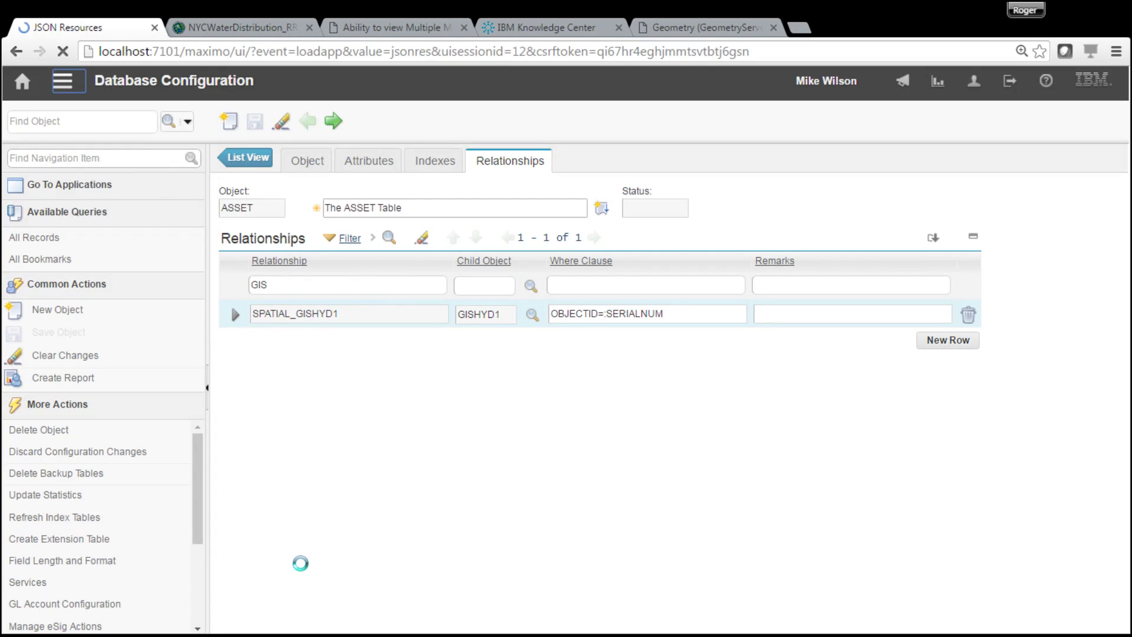
left_click(241, 237)
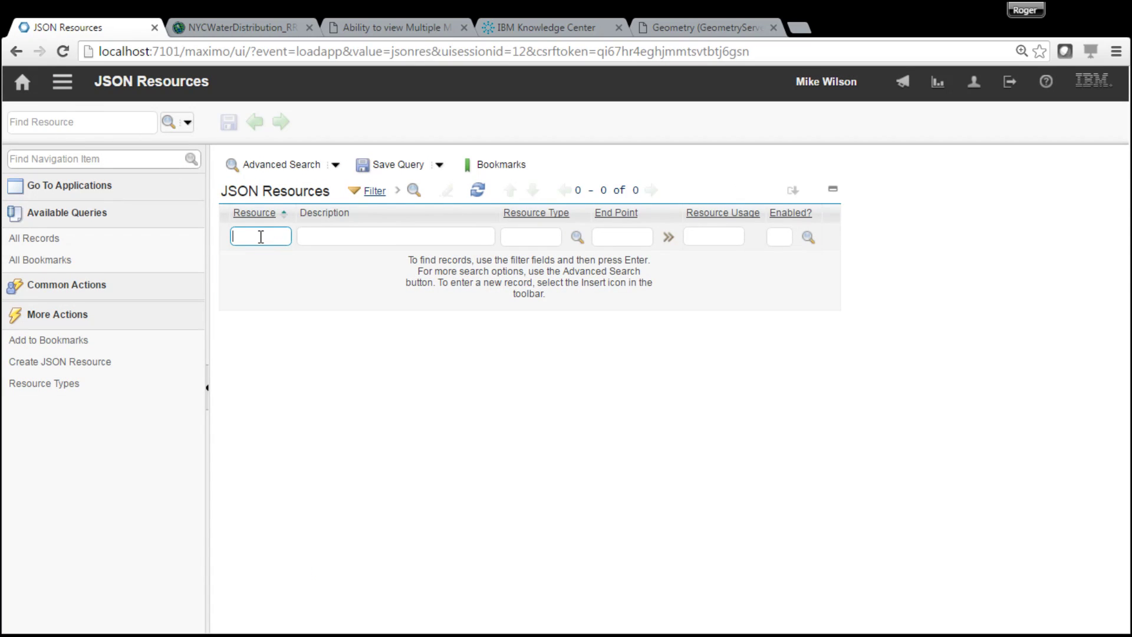
key("Return")
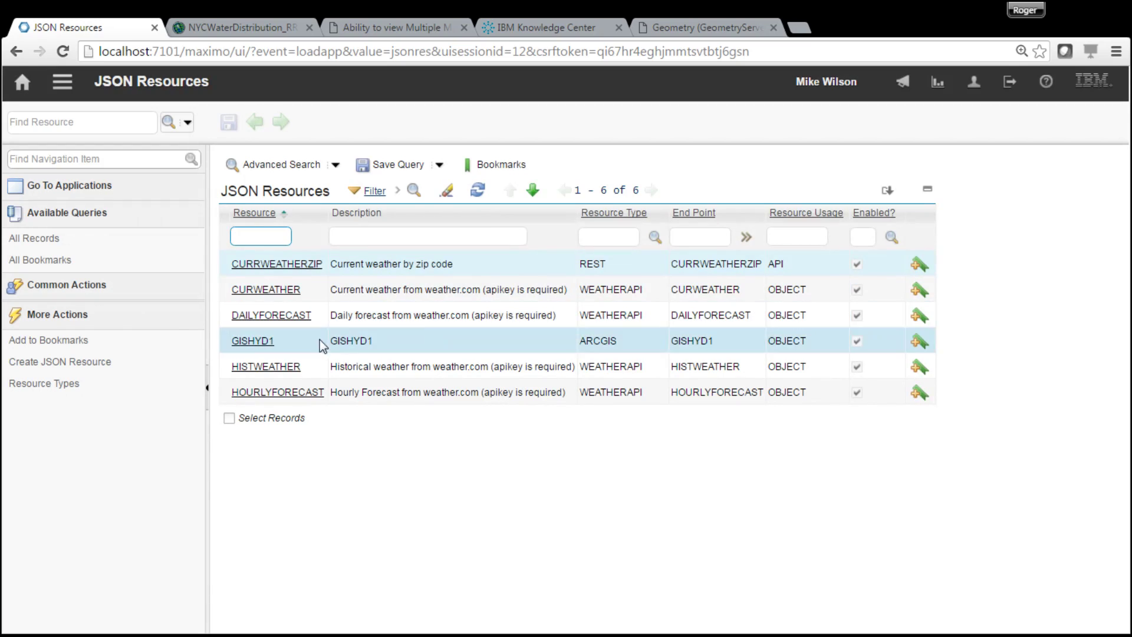
- Review the GISHYD1 resource's attributes object, then go to its GISHYD1 end point
left_click(254, 343)
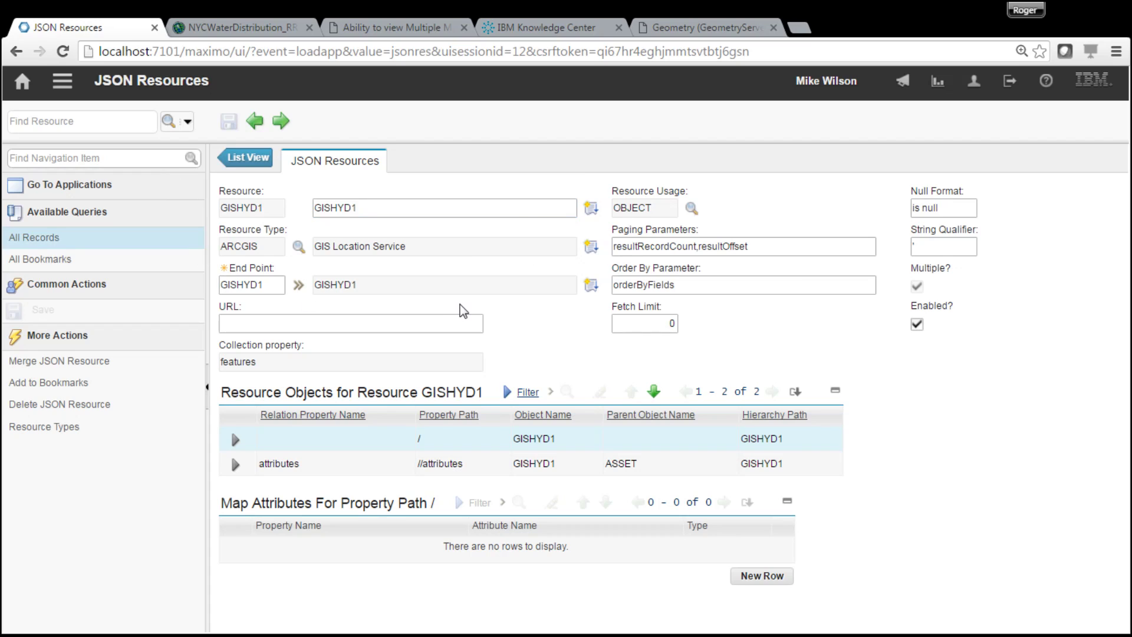
left_click(236, 466)
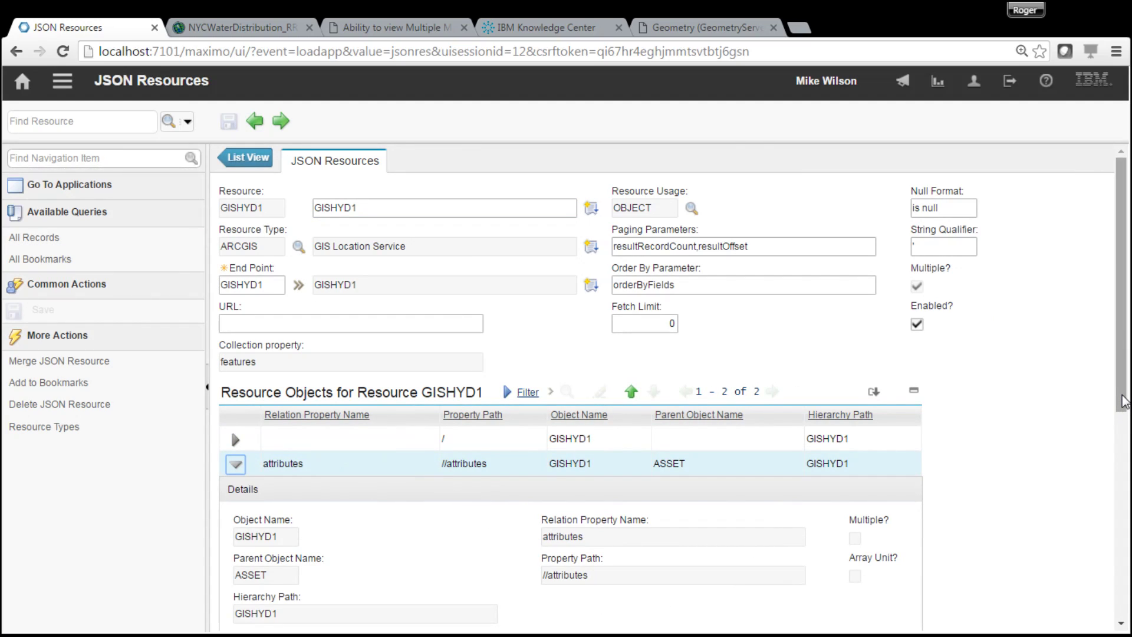
left_click_drag(1123, 397, 1120, 613)
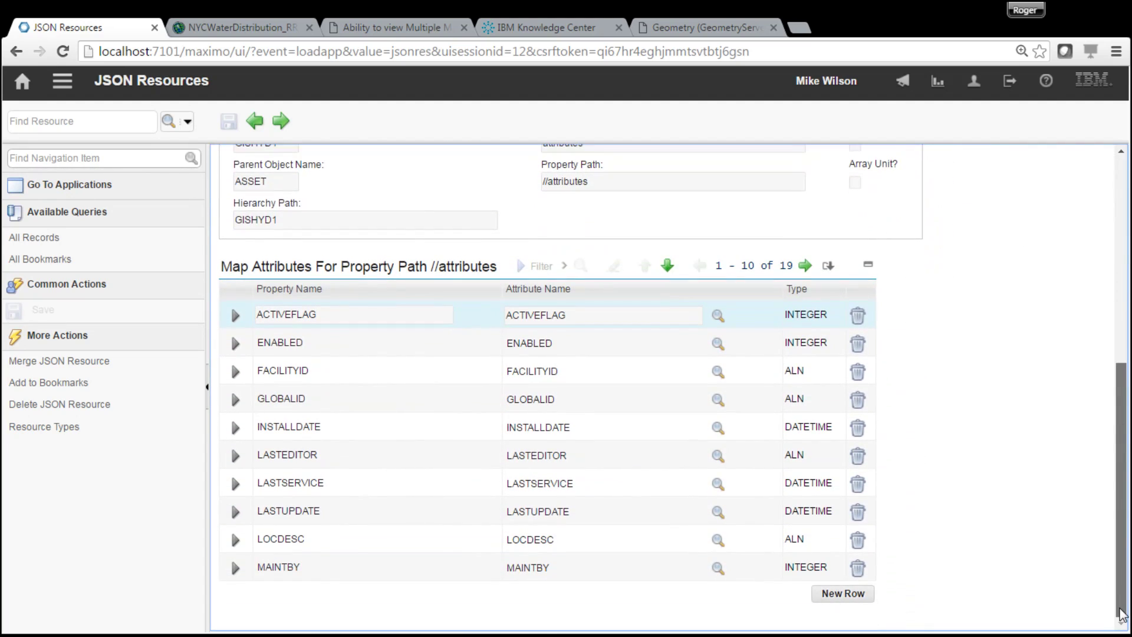
scroll(1121, 613, "up", 4)
scroll(571, 383, "down", 4)
scroll(231, 558, "up", 2)
scroll(231, 604, "down", 2)
scroll(231, 591, "up", 6)
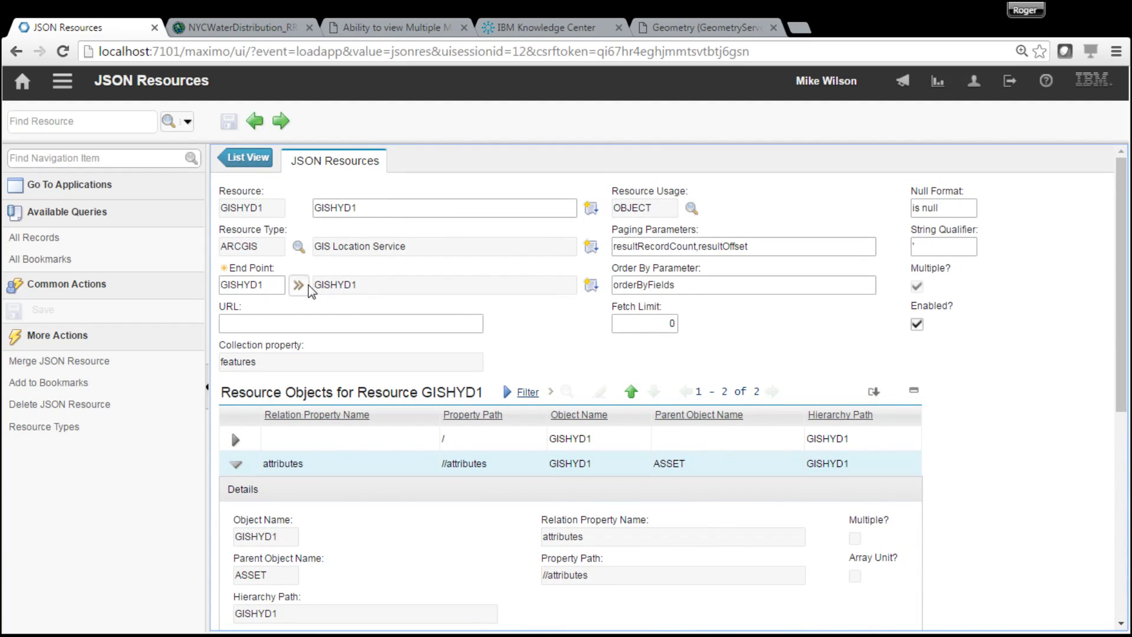
left_click(300, 287)
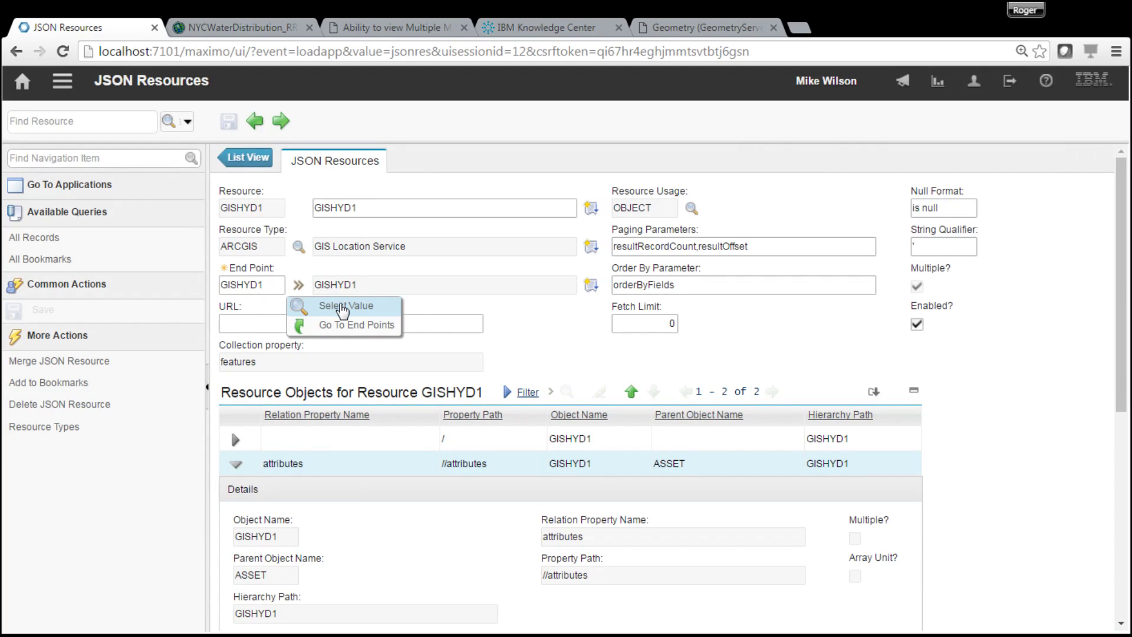
left_click(339, 326)
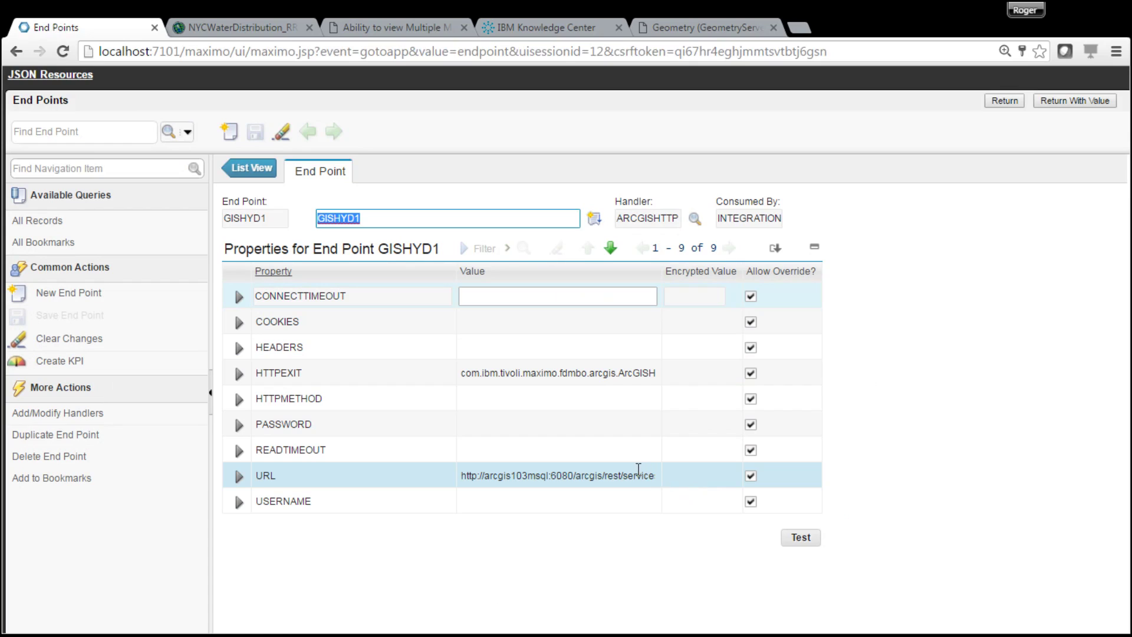
- Check the GISHYD1 end point's URL property, then return to the GISHYD1 JSON resource
left_click(634, 475)
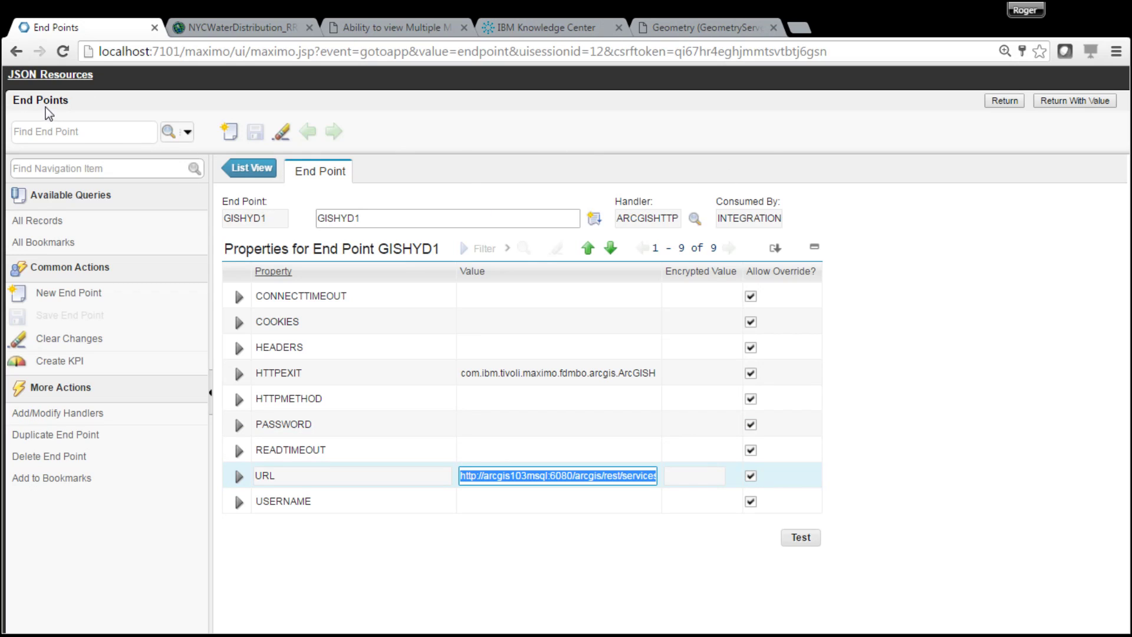
left_click(1006, 102)
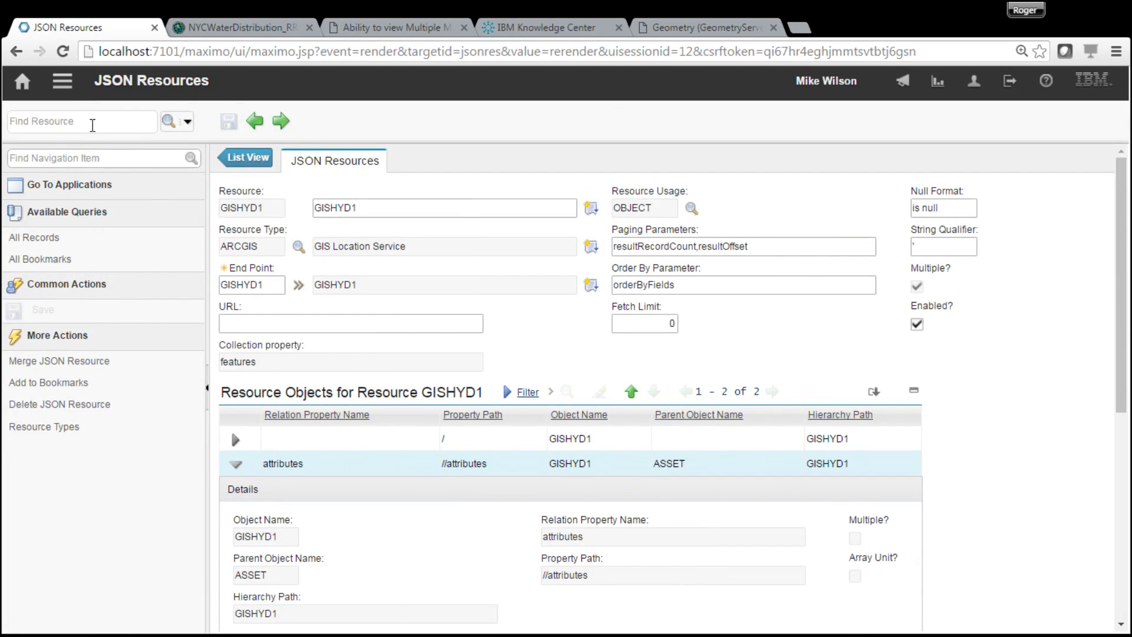
- Open the MAP1 record in Map Manager from the applications list
left_click(65, 85)
mouse_move(77, 101)
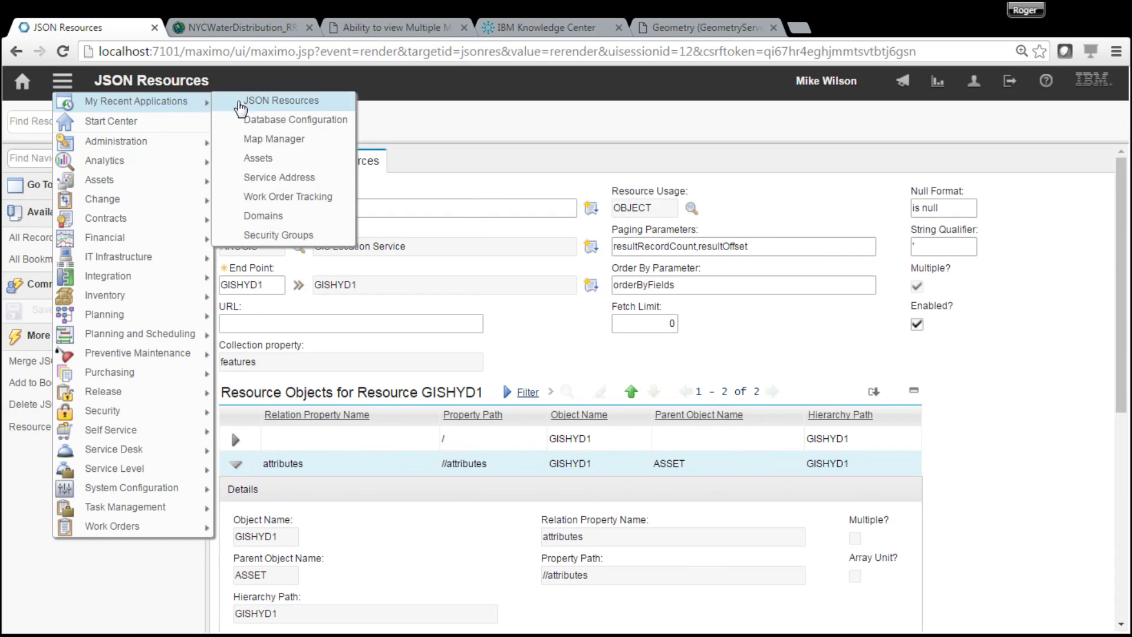
left_click(256, 143)
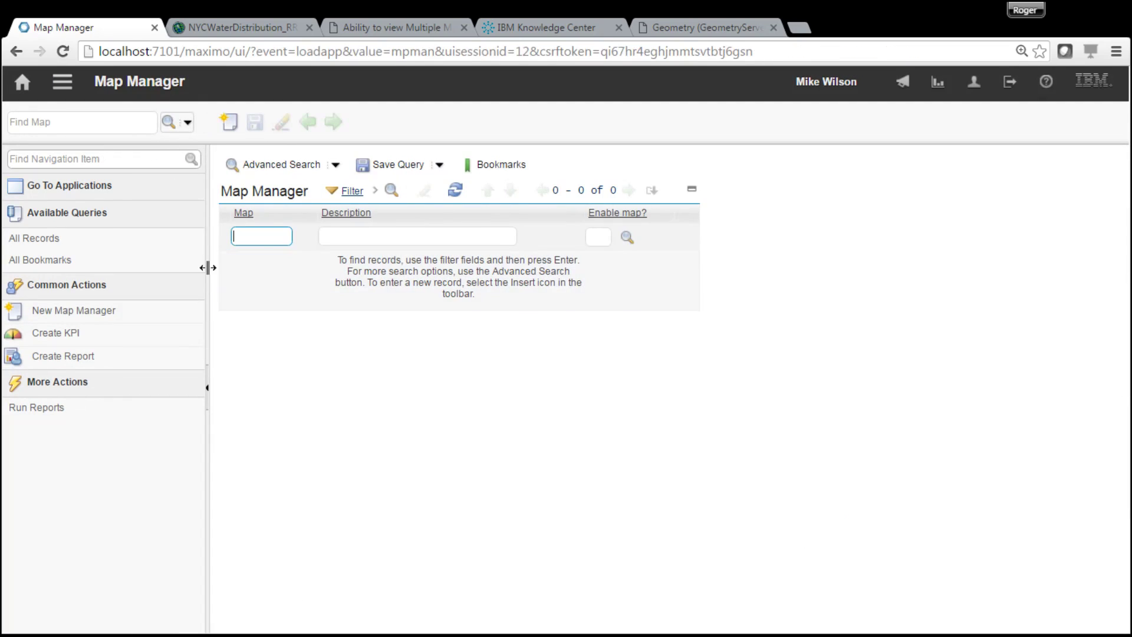
left_click(247, 263)
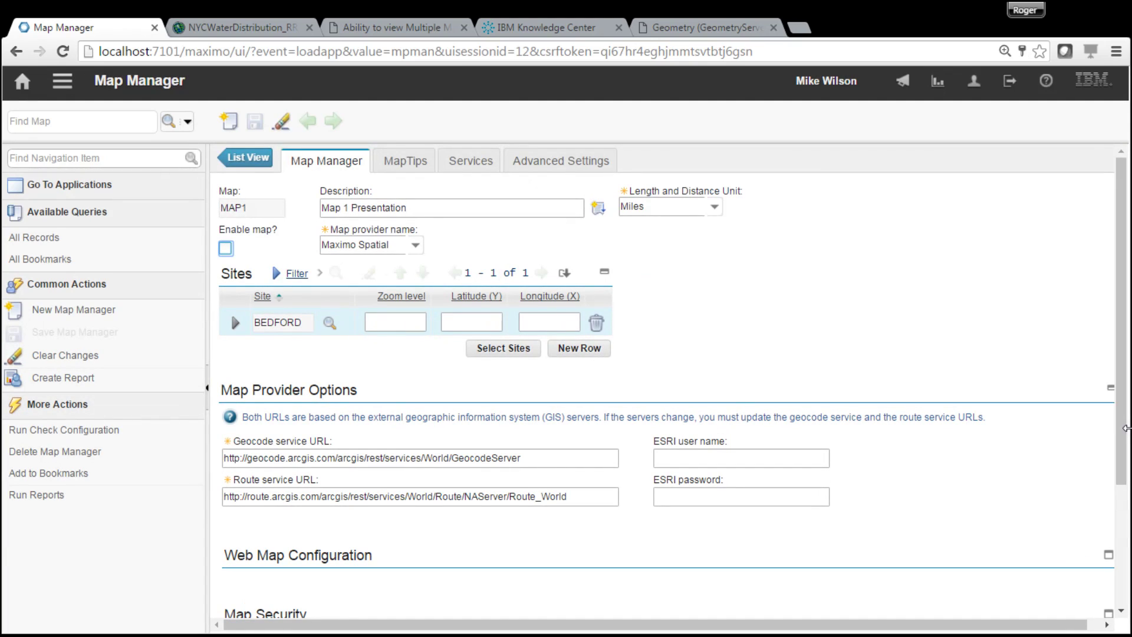
- Add the SQLMax.DBO.wMeter layer to the NYCWaterDistribution map service
left_click_drag(1122, 456, 1119, 618)
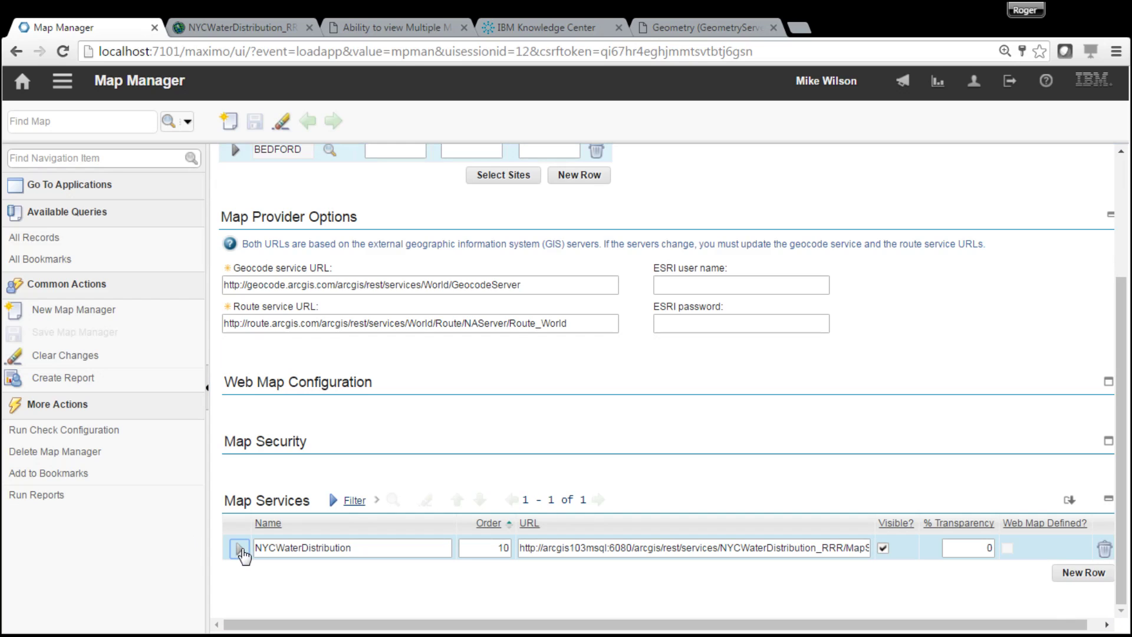
left_click(239, 549)
scroll(1124, 429, "down", 6)
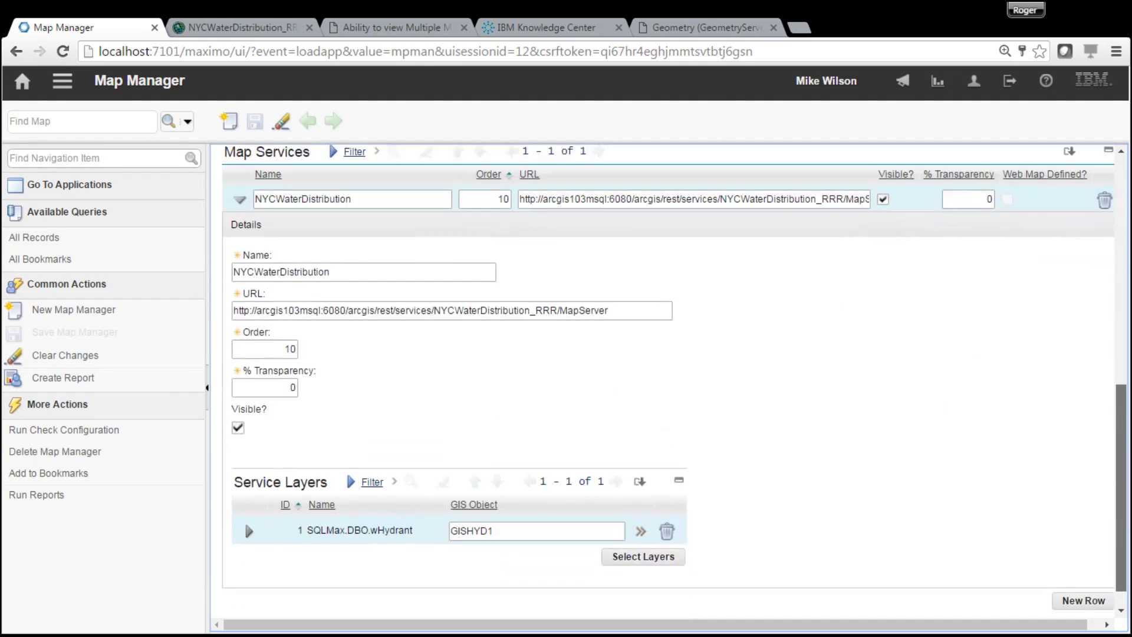
left_click(652, 536)
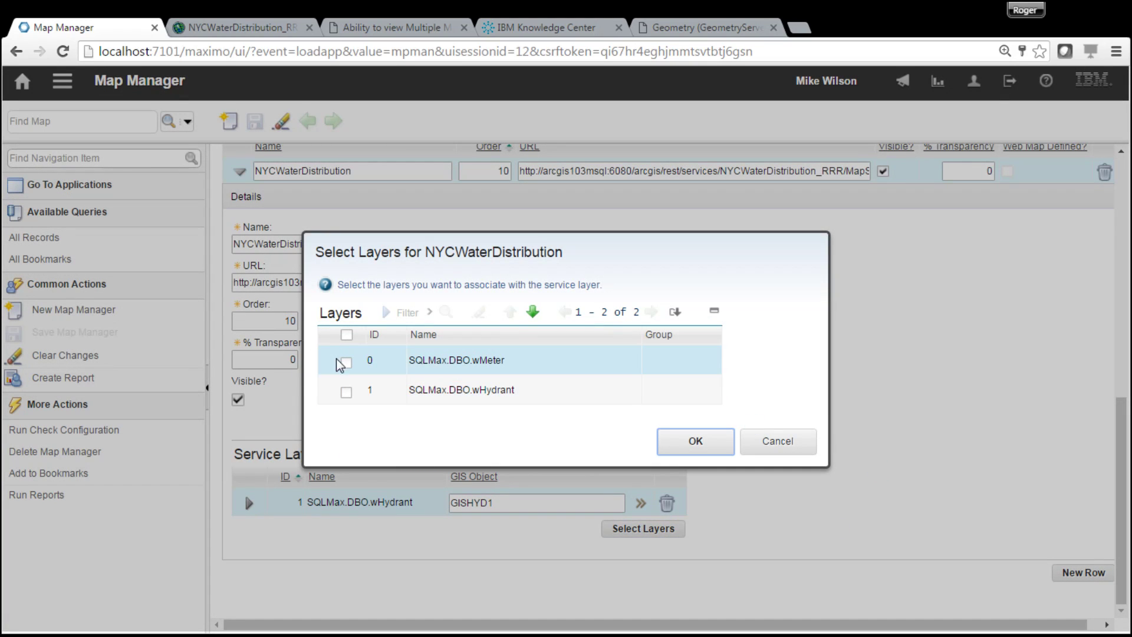
left_click(347, 362)
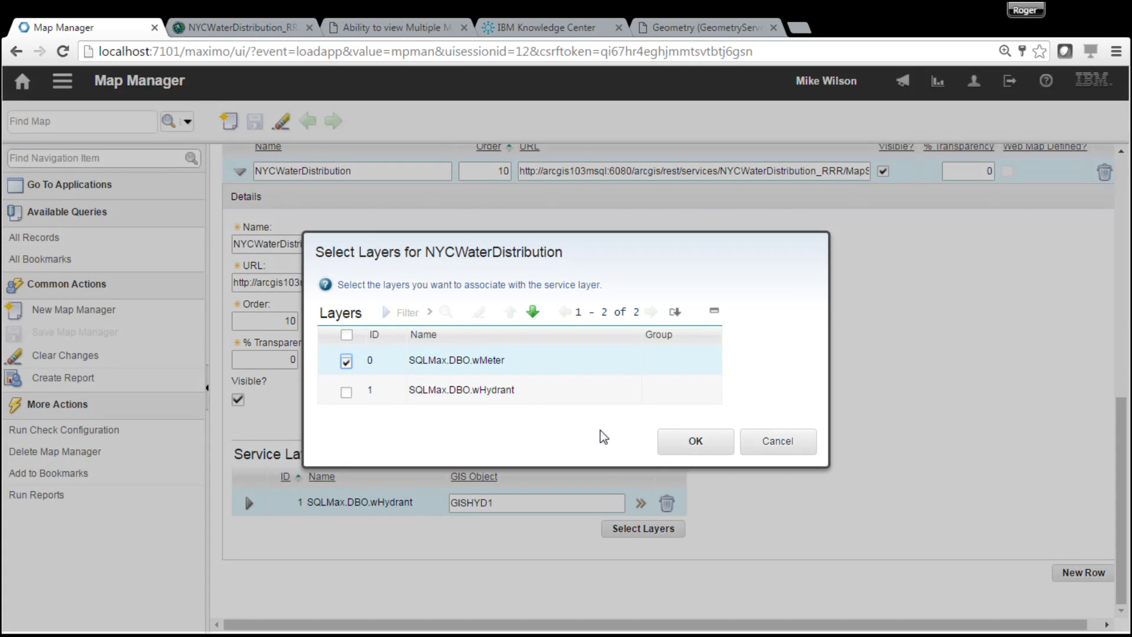
left_click(684, 442)
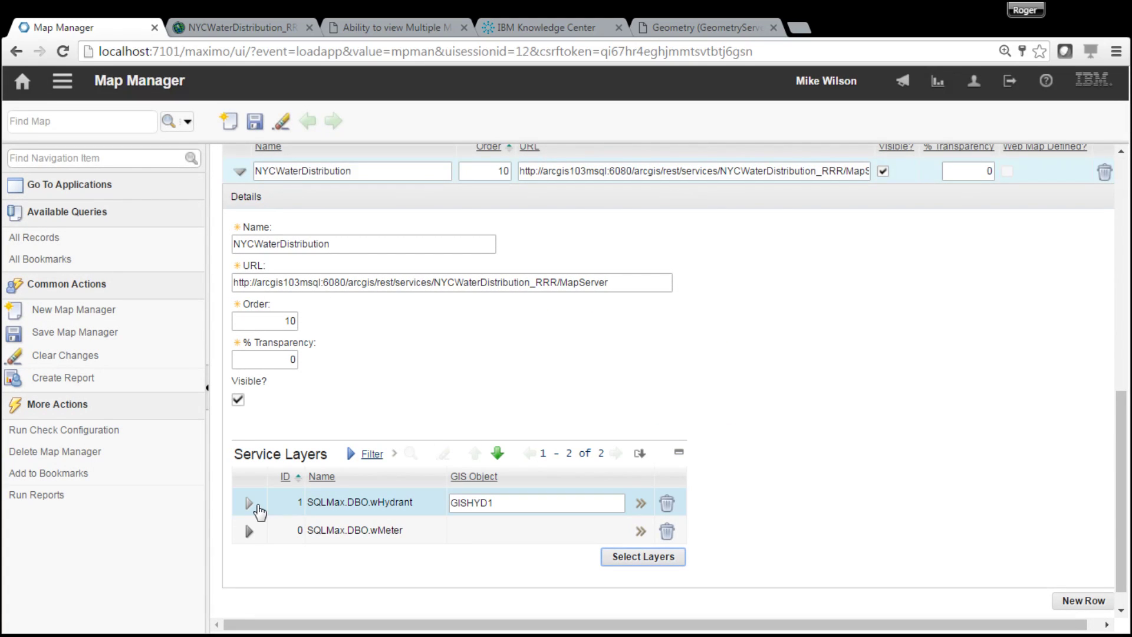
left_click(249, 531)
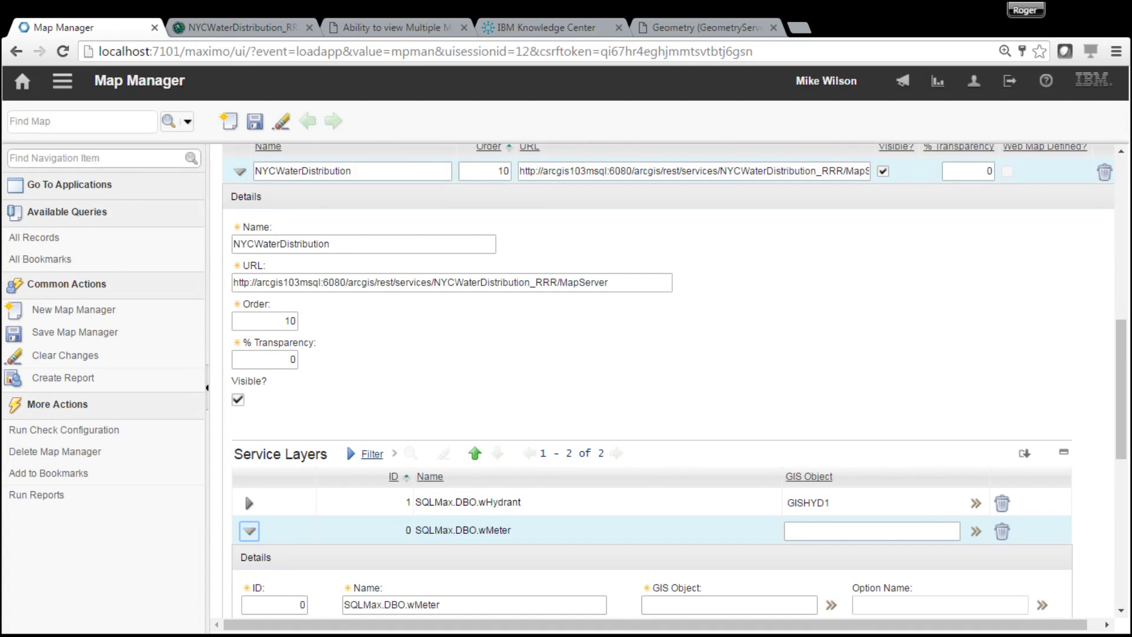
- Define the wMeter GIS object as GISMTR1 with parent ASSET and Maximo as system of record
left_click_drag(1121, 436, 1122, 529)
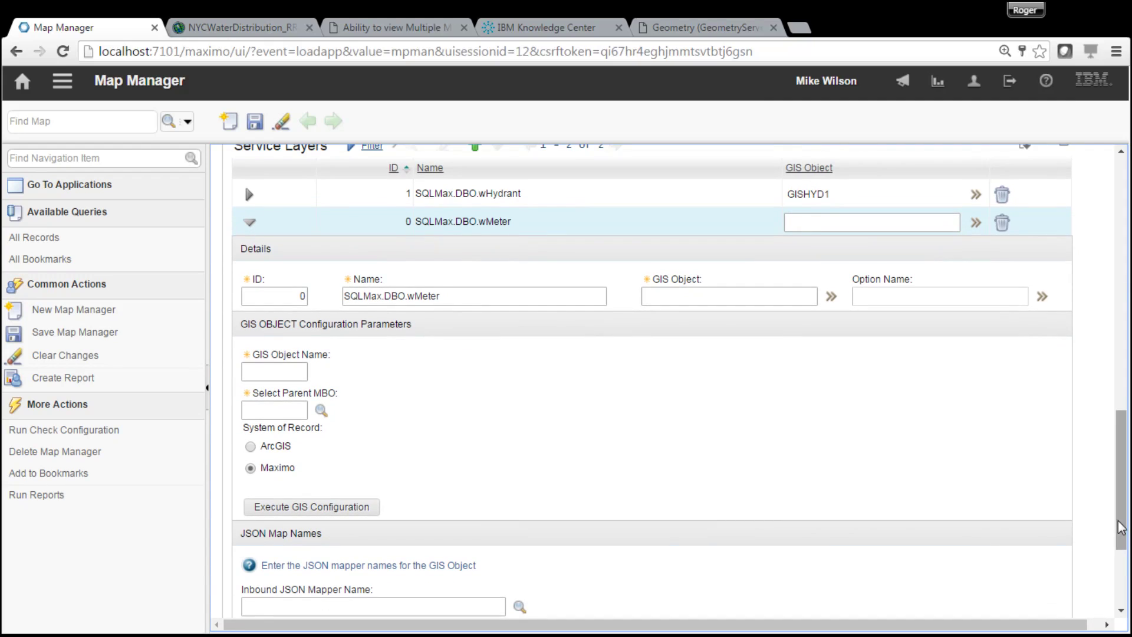
left_click(283, 370)
type("GISMTR1")
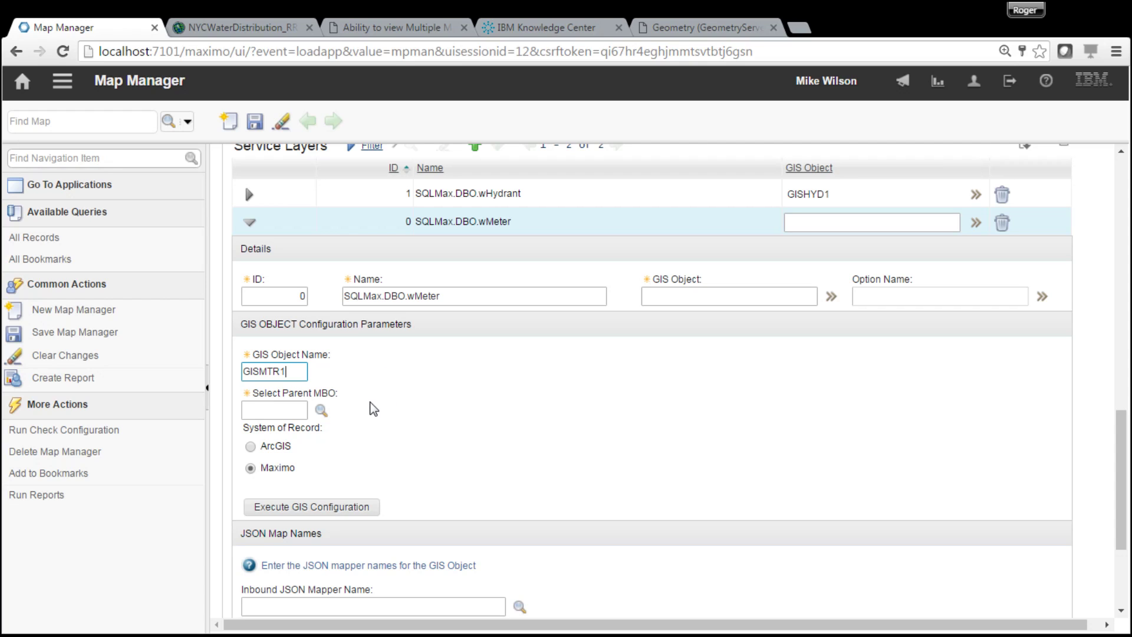
left_click(321, 410)
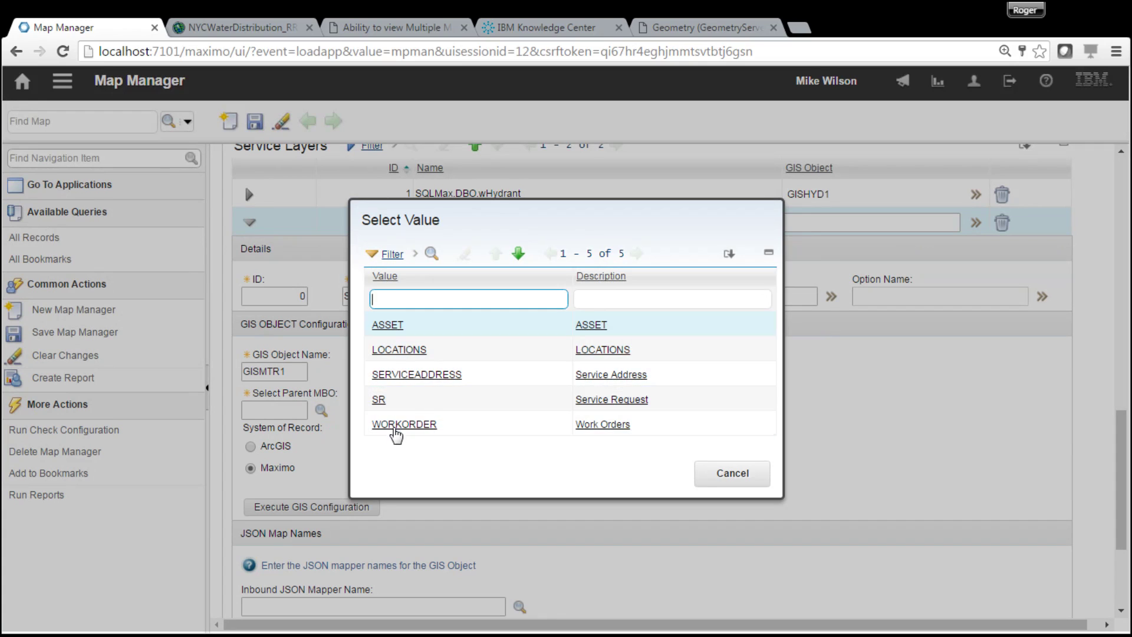
left_click(391, 331)
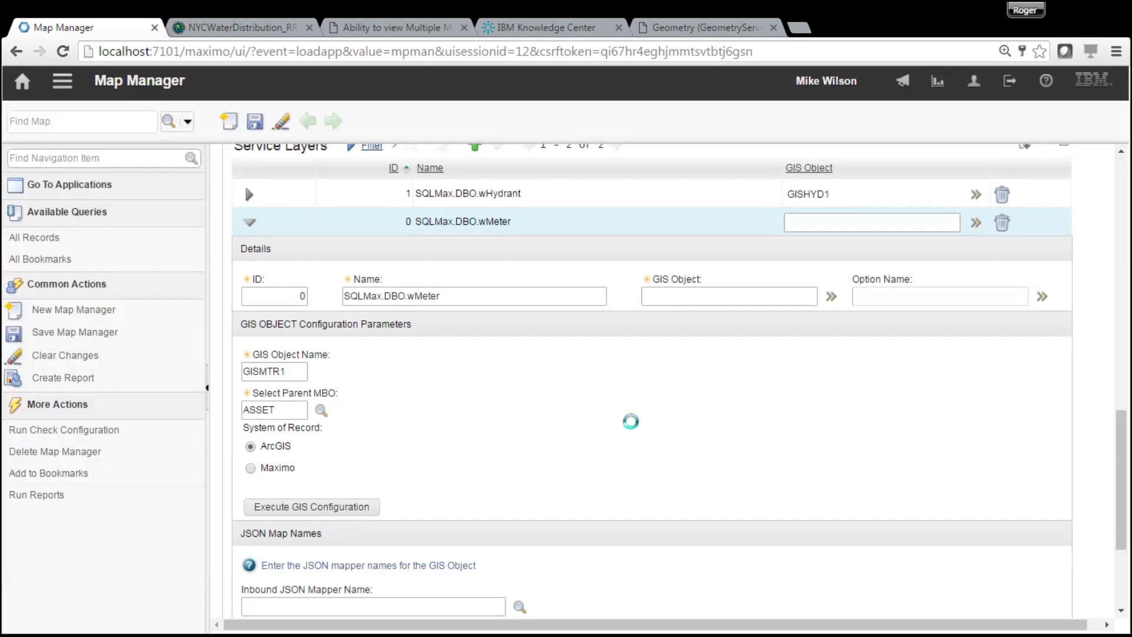
left_click(264, 470)
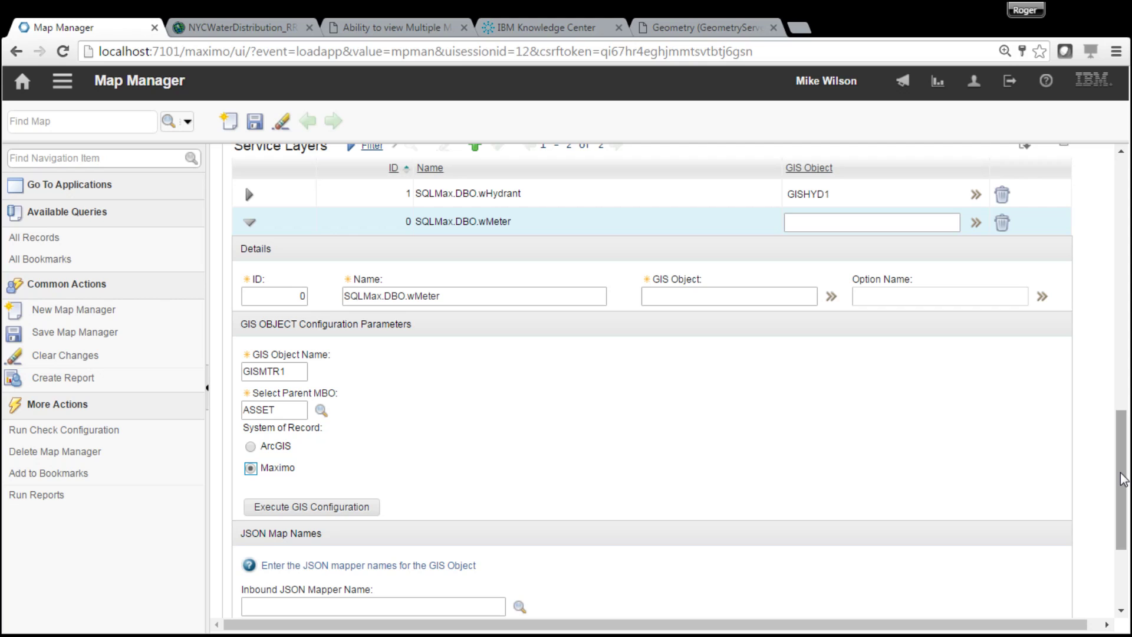
left_click_drag(1122, 479, 1123, 449)
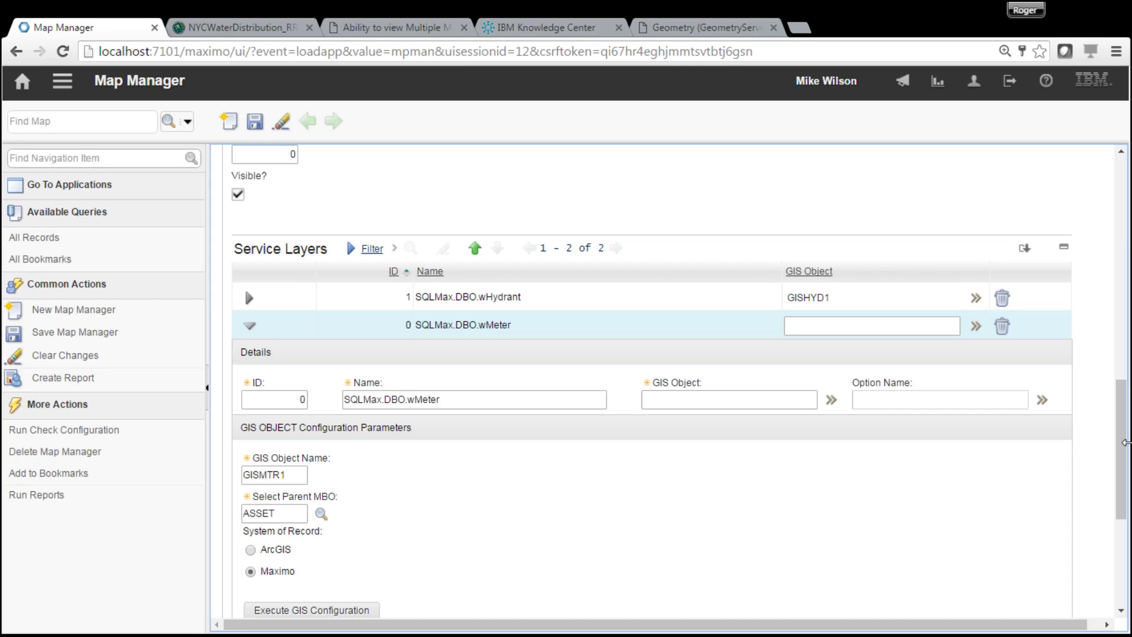
left_click_drag(1125, 442, 1123, 475)
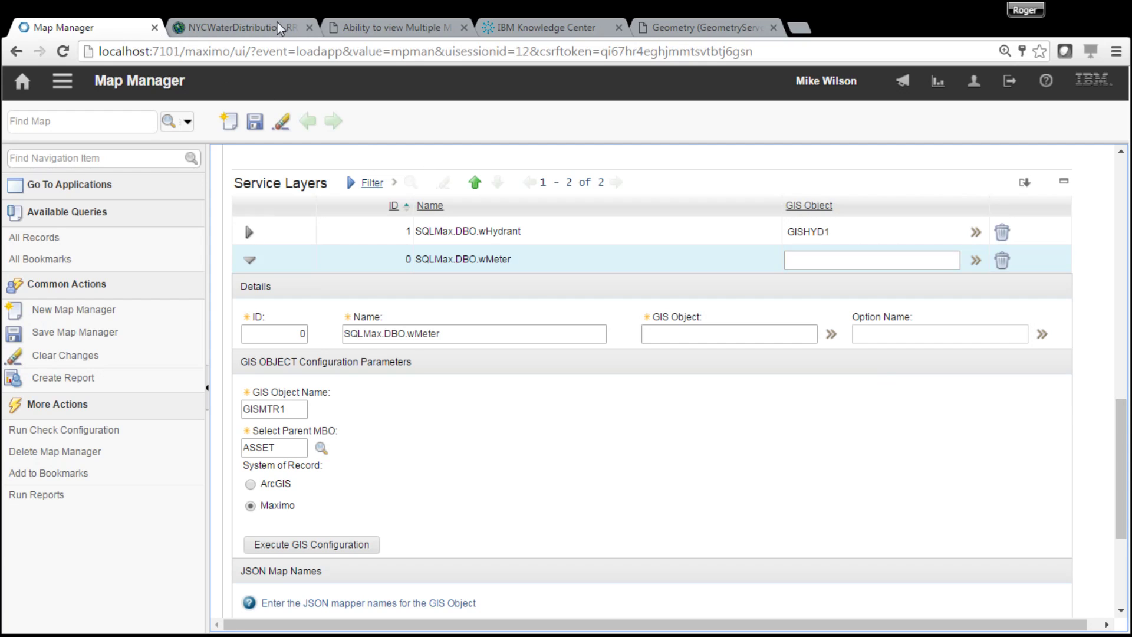
left_click(258, 26)
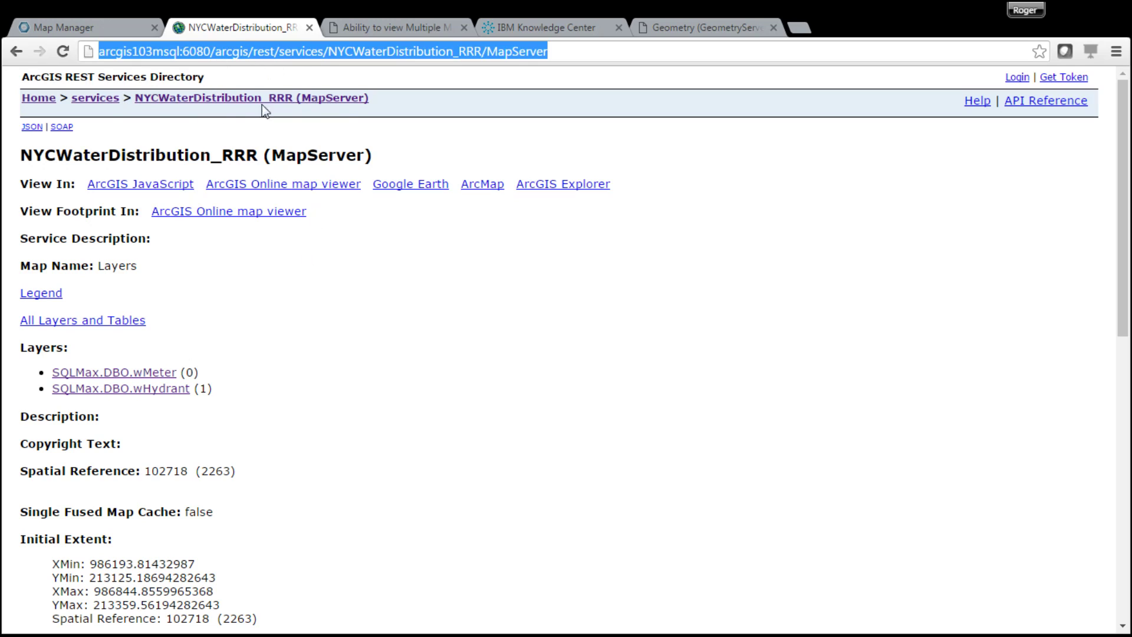
- Go from the services list to the NYCWaterDistribution_RRR FeatureServer page
left_click(108, 101)
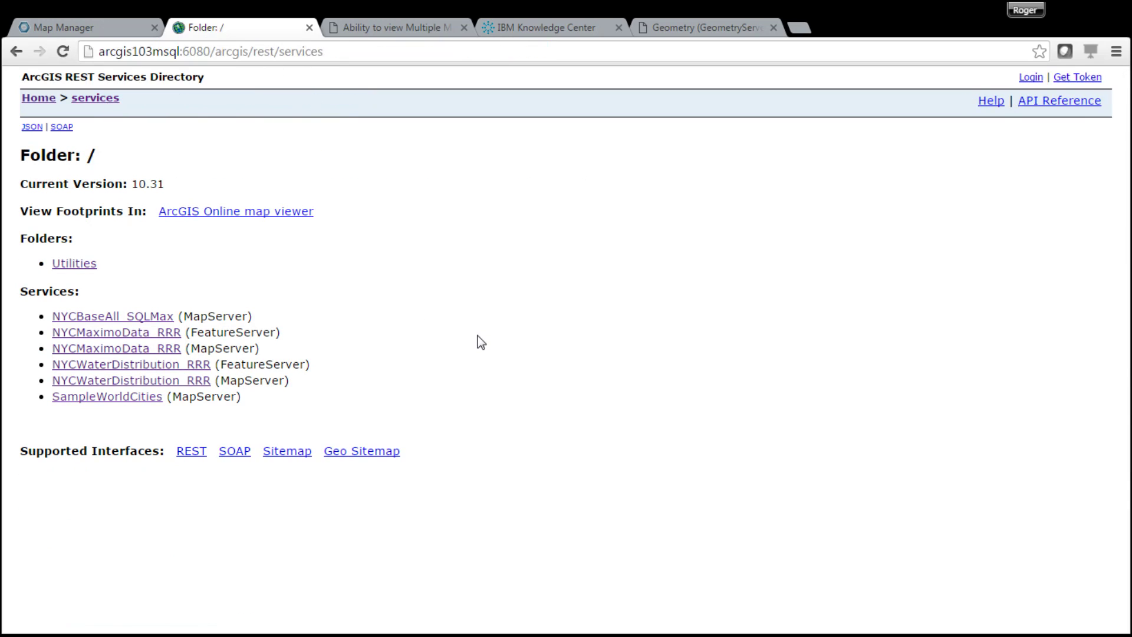
left_click(154, 366)
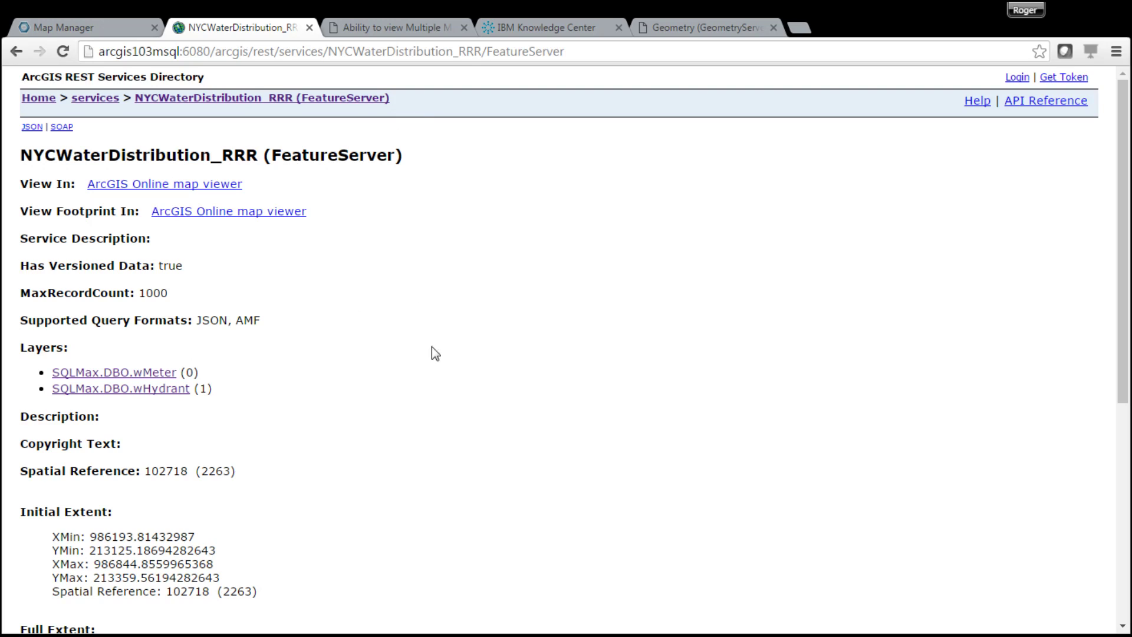
- Turn on Feature Access for the water distribution service alongside Mapping and KML
left_click(89, 30)
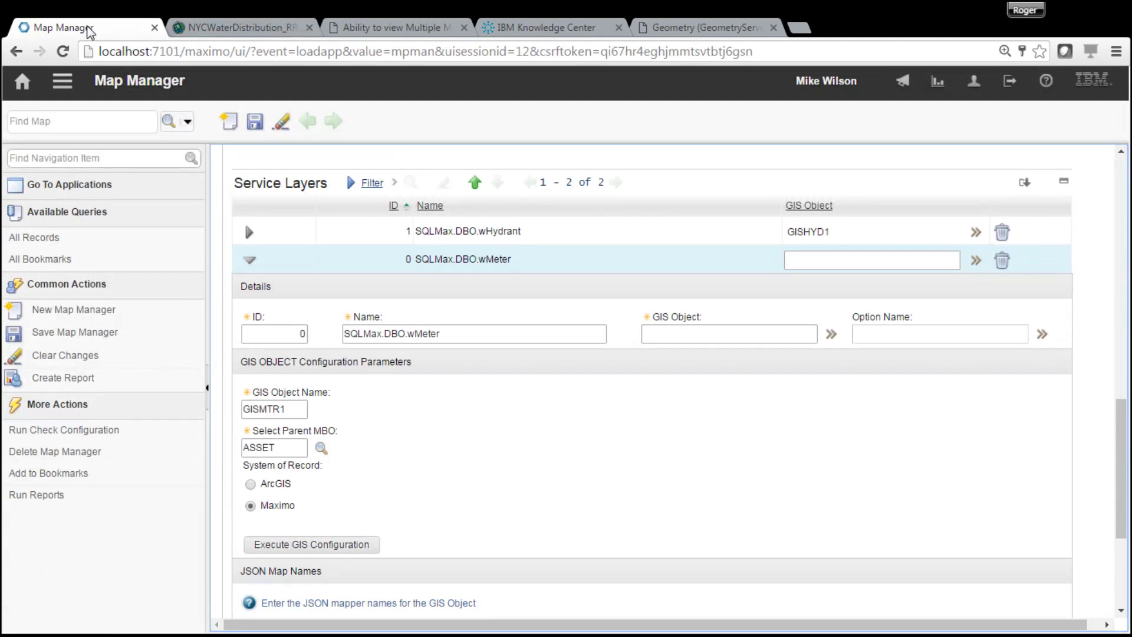
mouse_move(1120, 441)
left_mouse_down()
mouse_move(1120, 511)
mouse_move(1121, 456)
left_mouse_up()
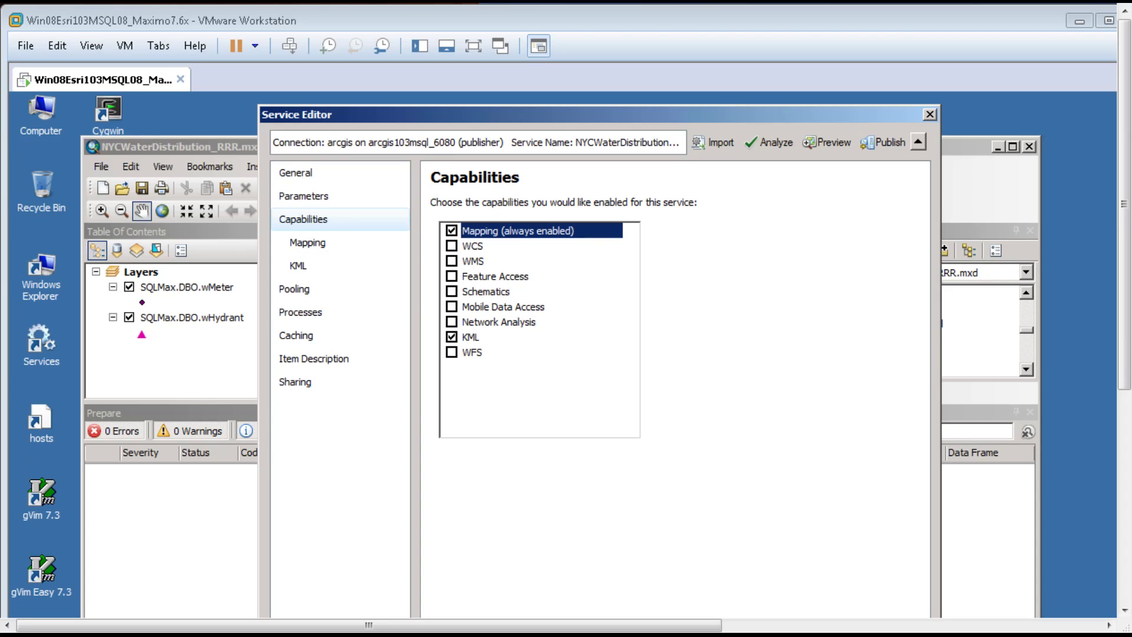
left_click(452, 277)
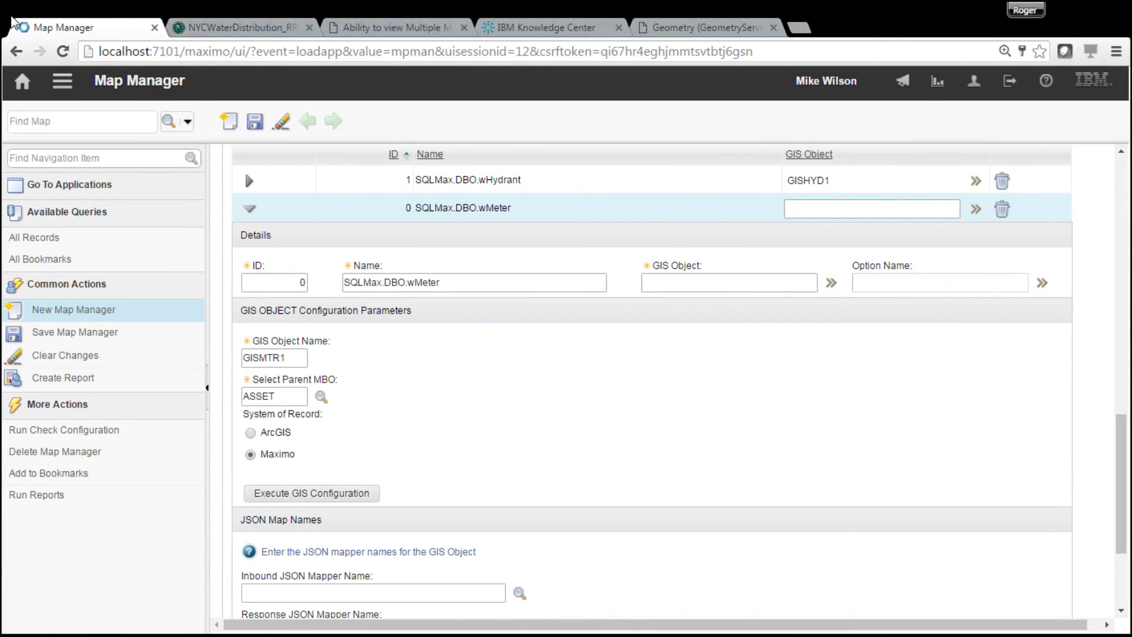
left_click(504, 428)
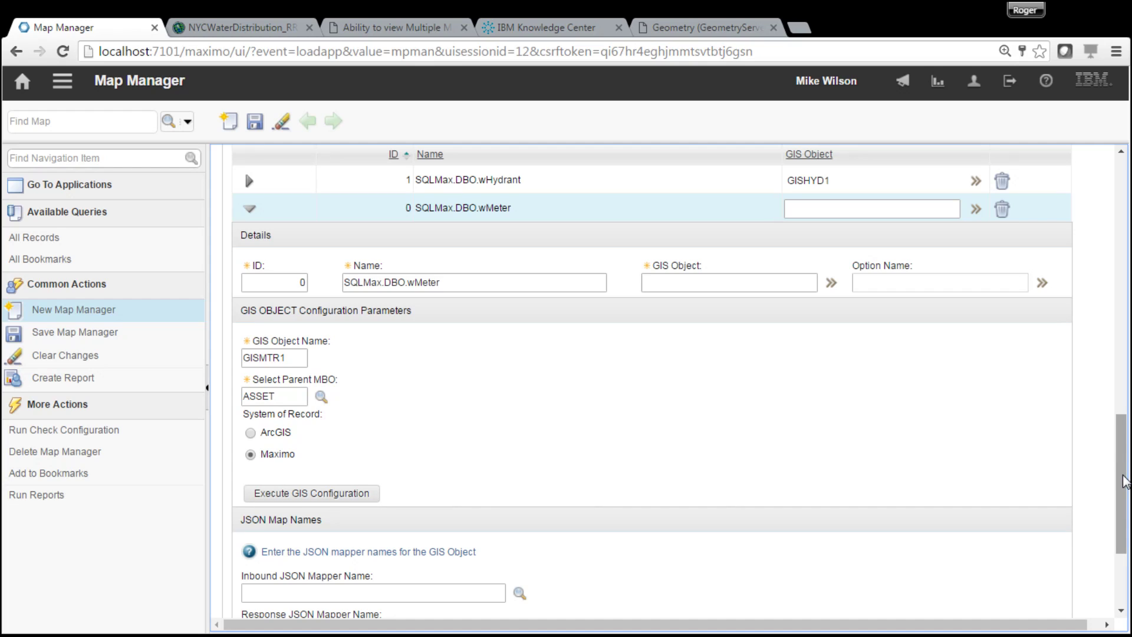
- Run the GISMTR1 GIS configuration with all wMeter attributes, then begin its relationship configuration
scroll(1119, 476, "up", 1)
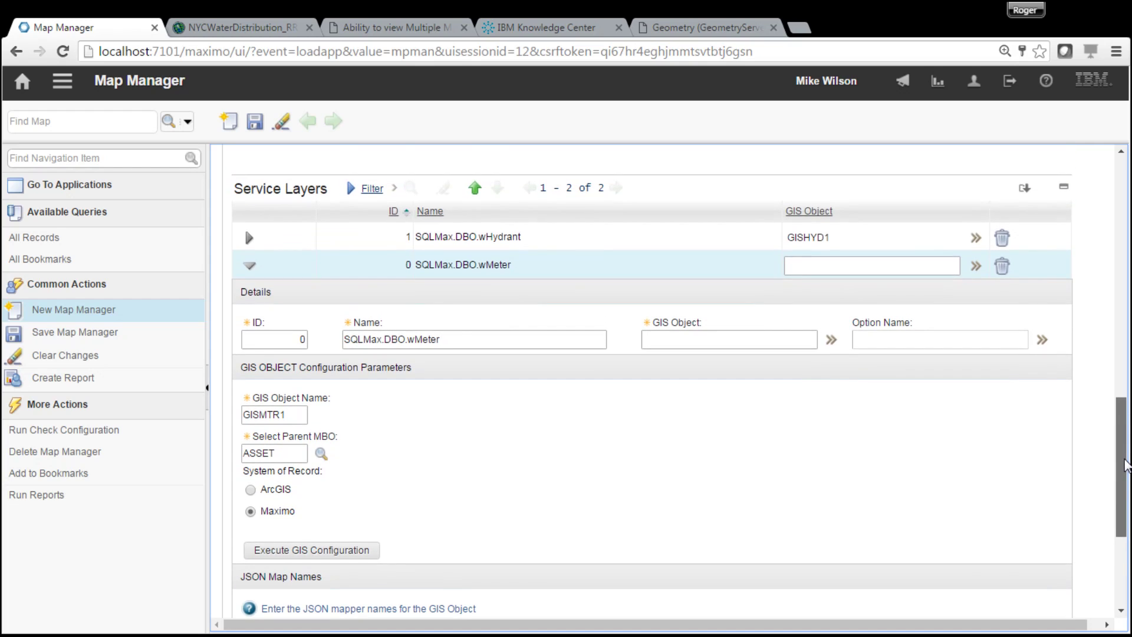
scroll(1126, 465, "down", 1)
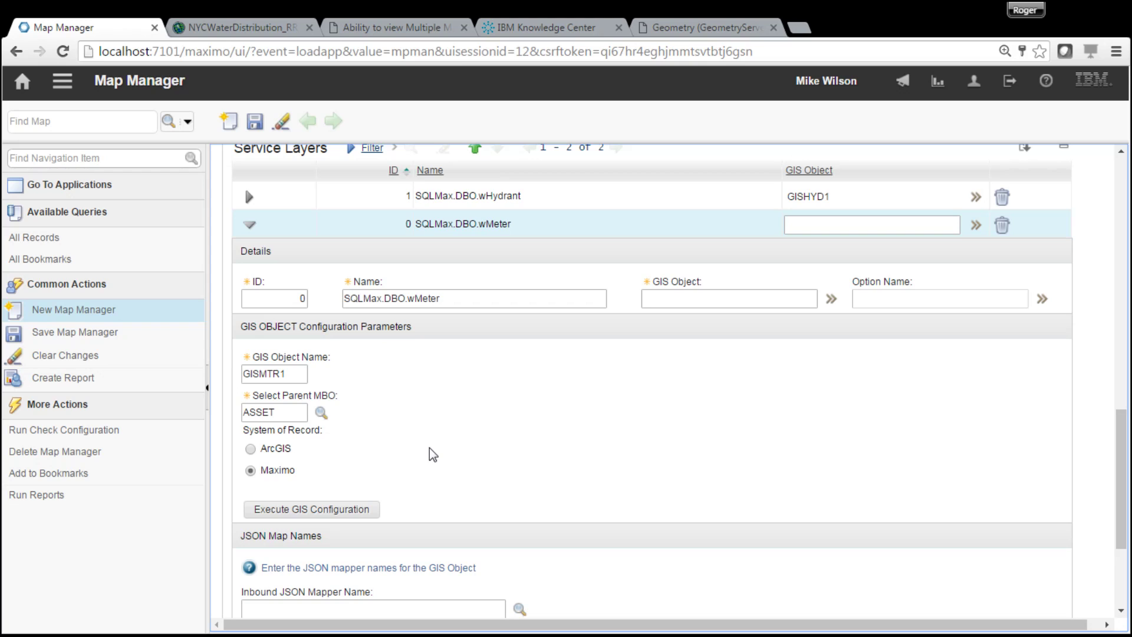
left_click(368, 513)
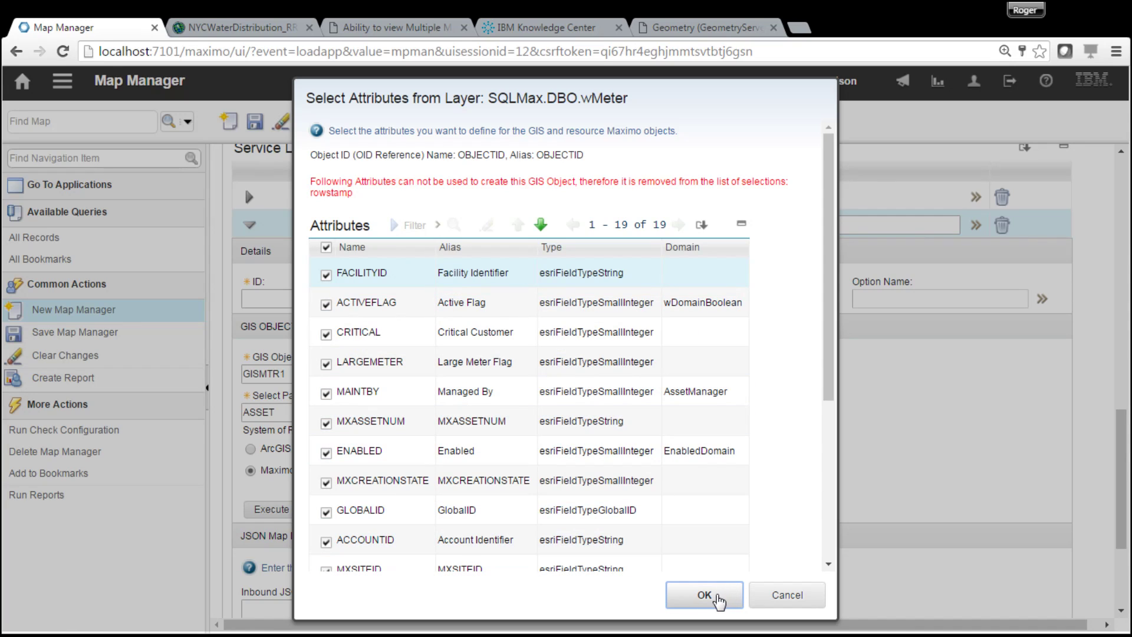
left_click(718, 597)
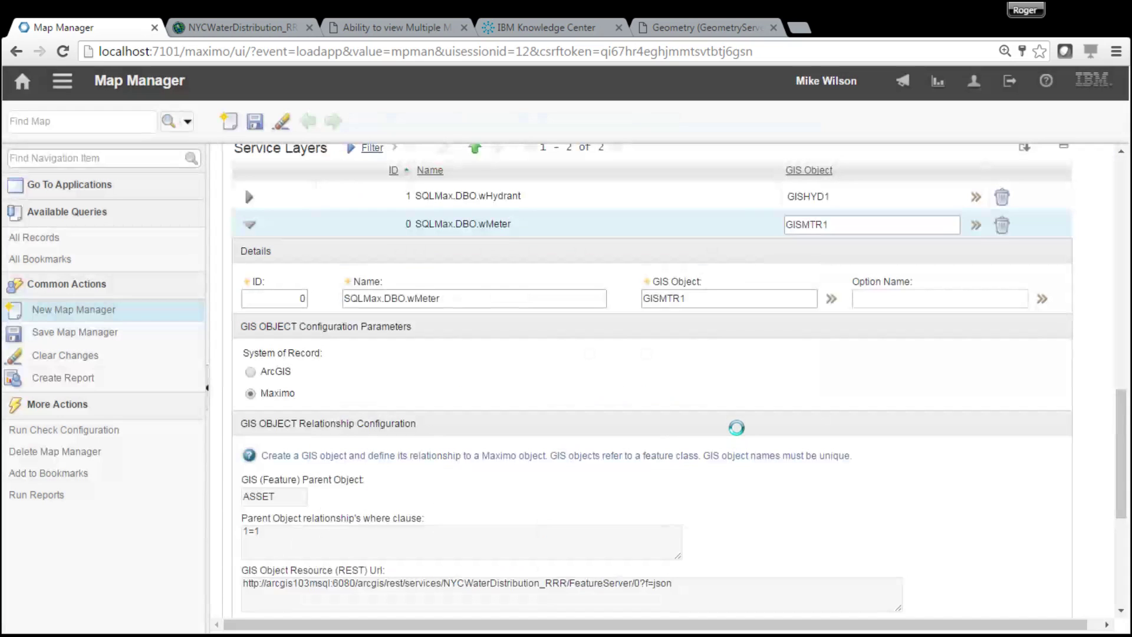
left_click_drag(1120, 431, 1123, 490)
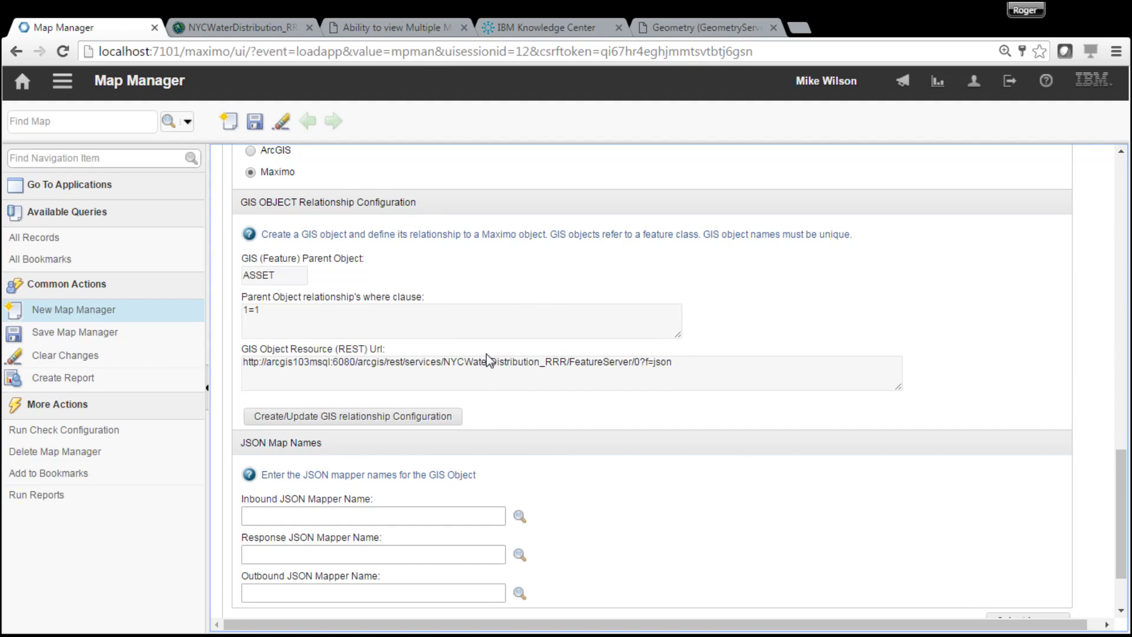
left_click(413, 423)
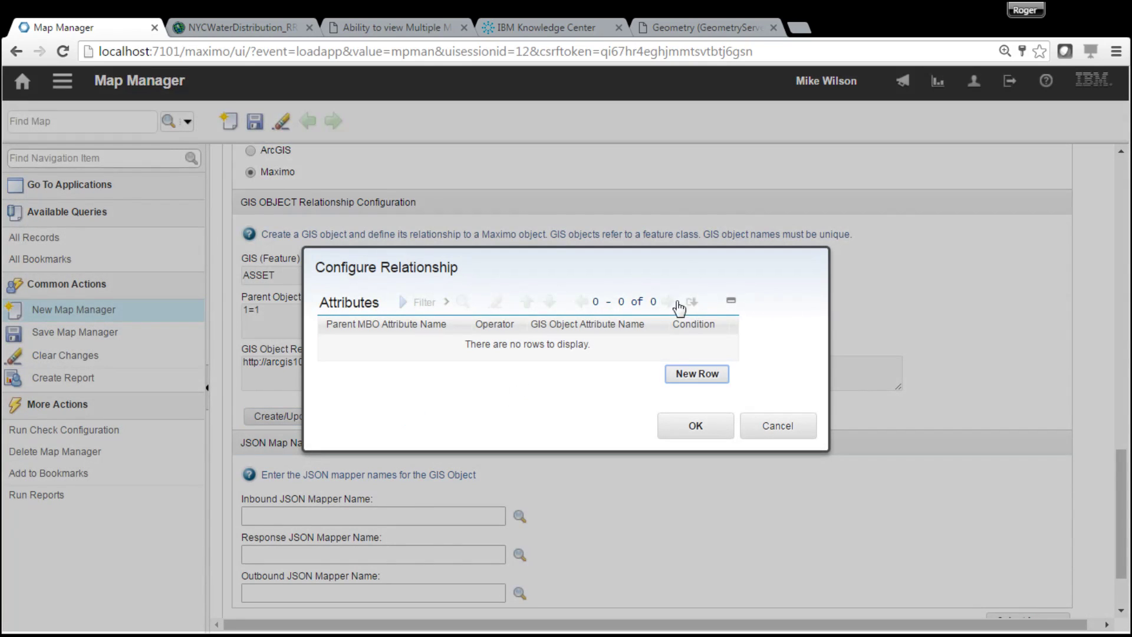
- Add a relationship row linking ASSETNUM = MXASSETNUM
left_click(698, 374)
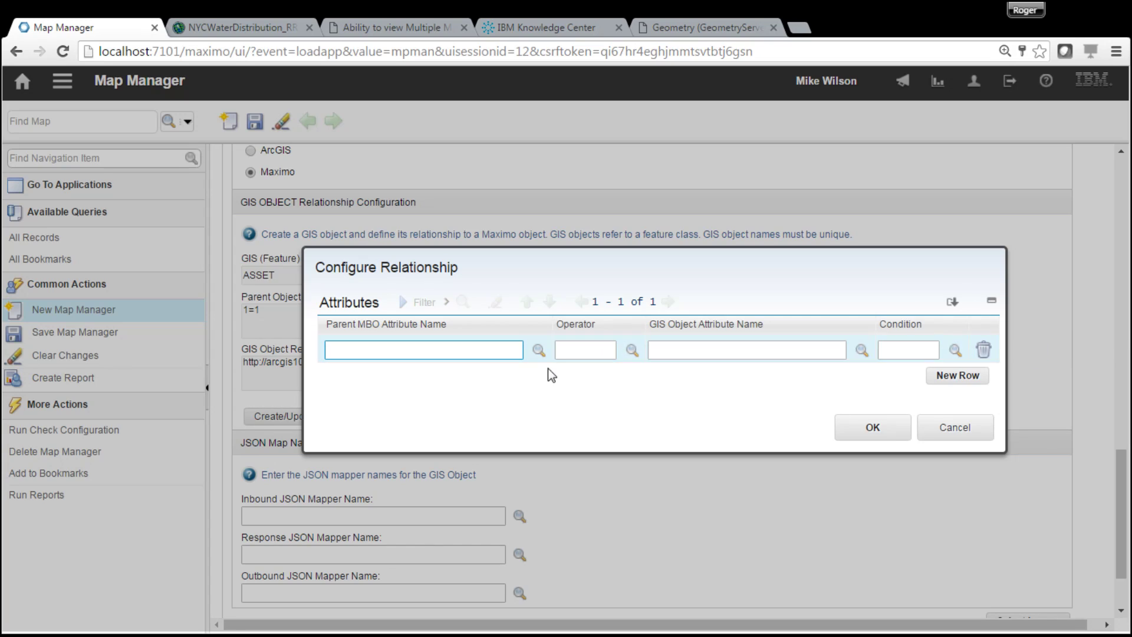
left_click(539, 351)
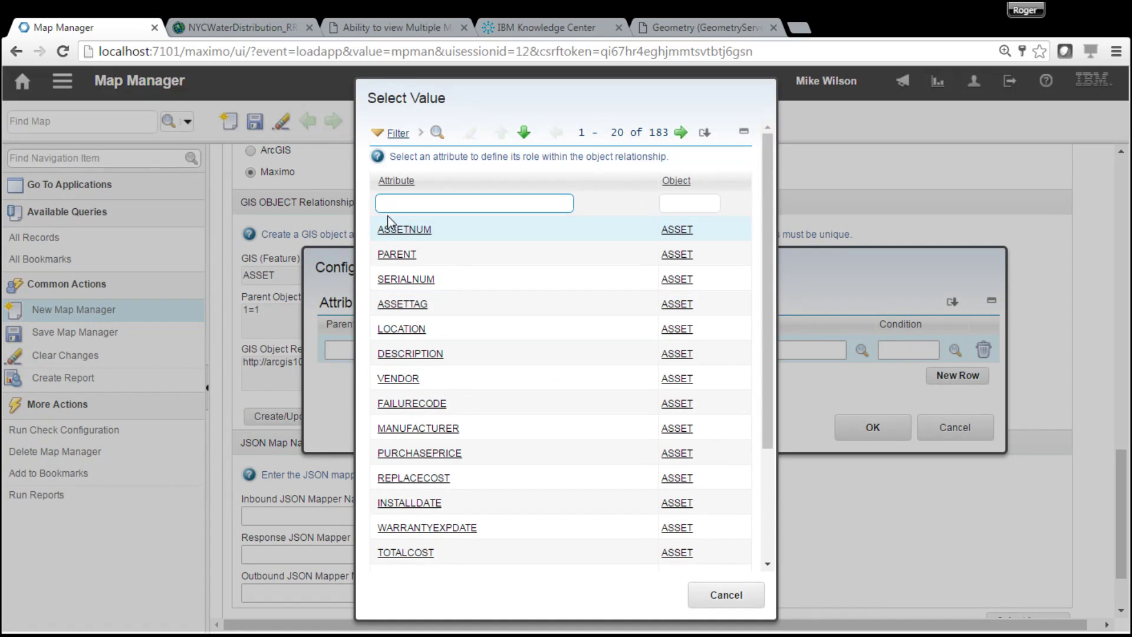
left_click(404, 229)
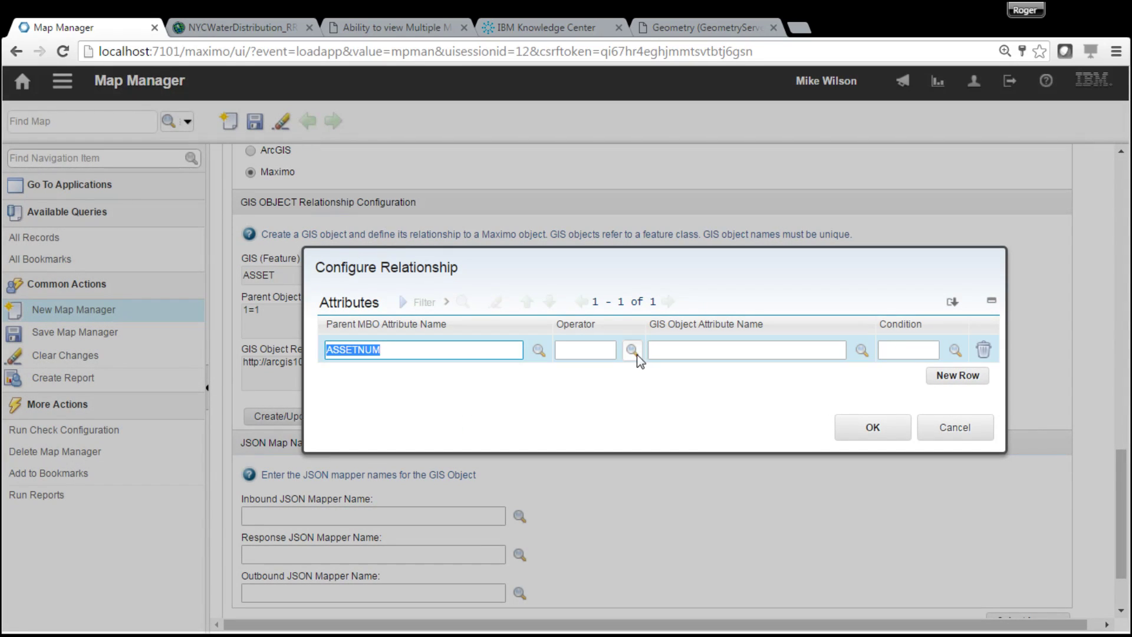
left_click(631, 350)
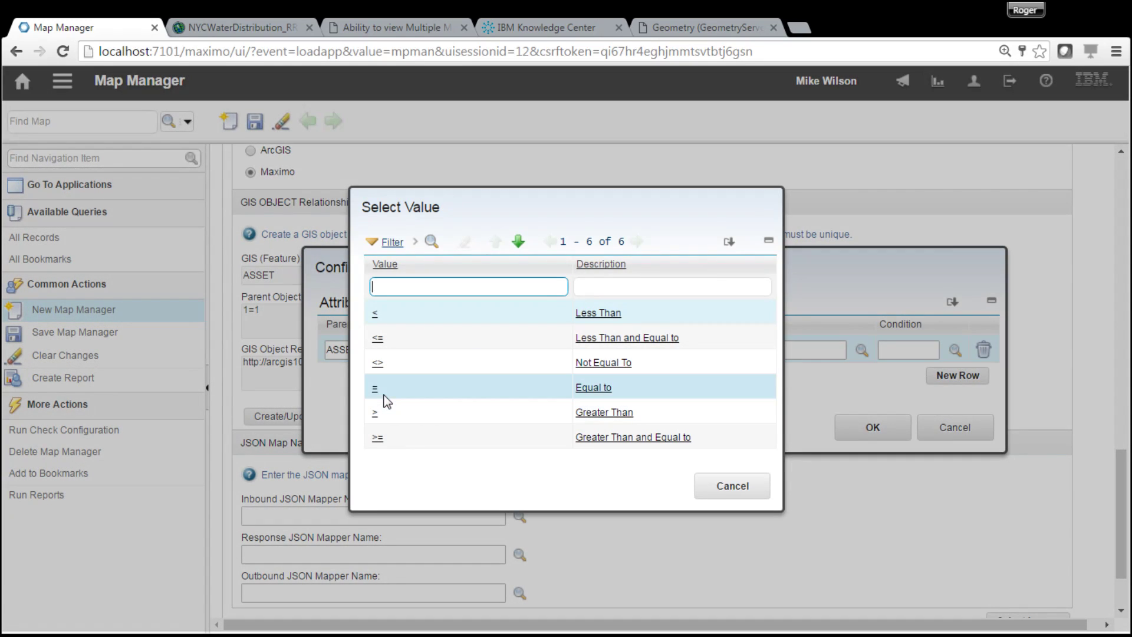
left_click(375, 389)
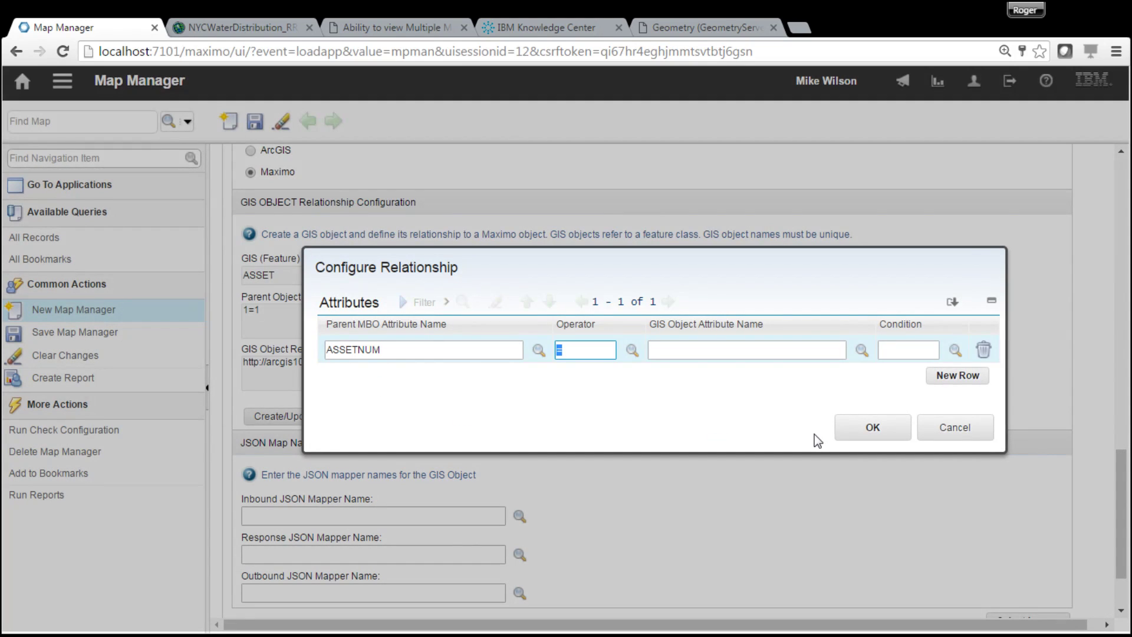
left_click(863, 353)
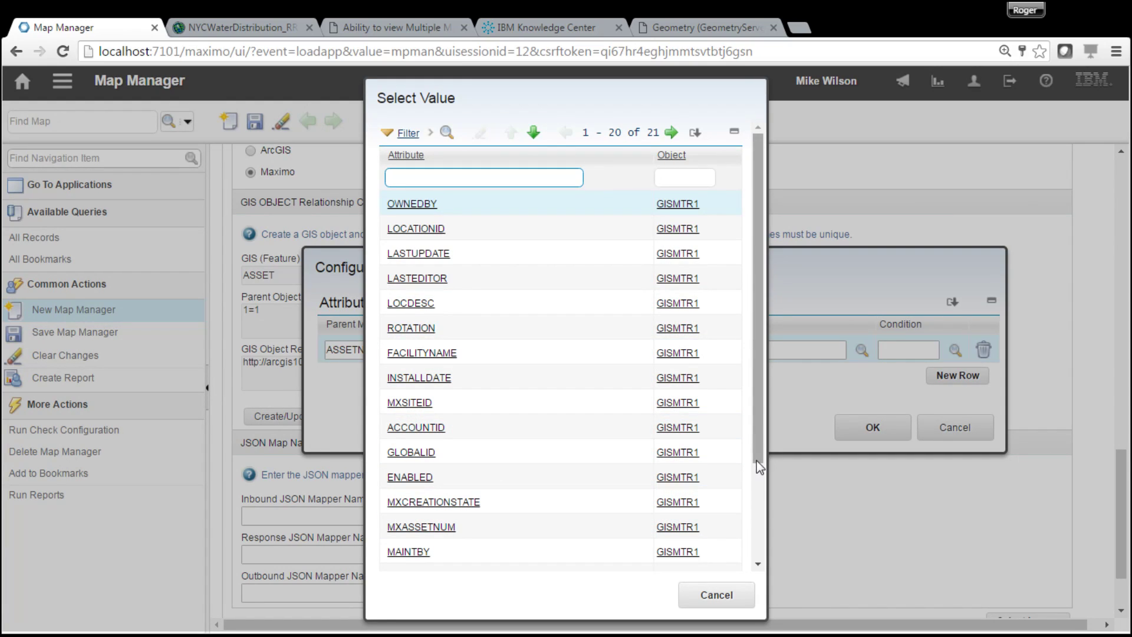
left_click_drag(756, 461, 760, 477)
left_click(445, 495)
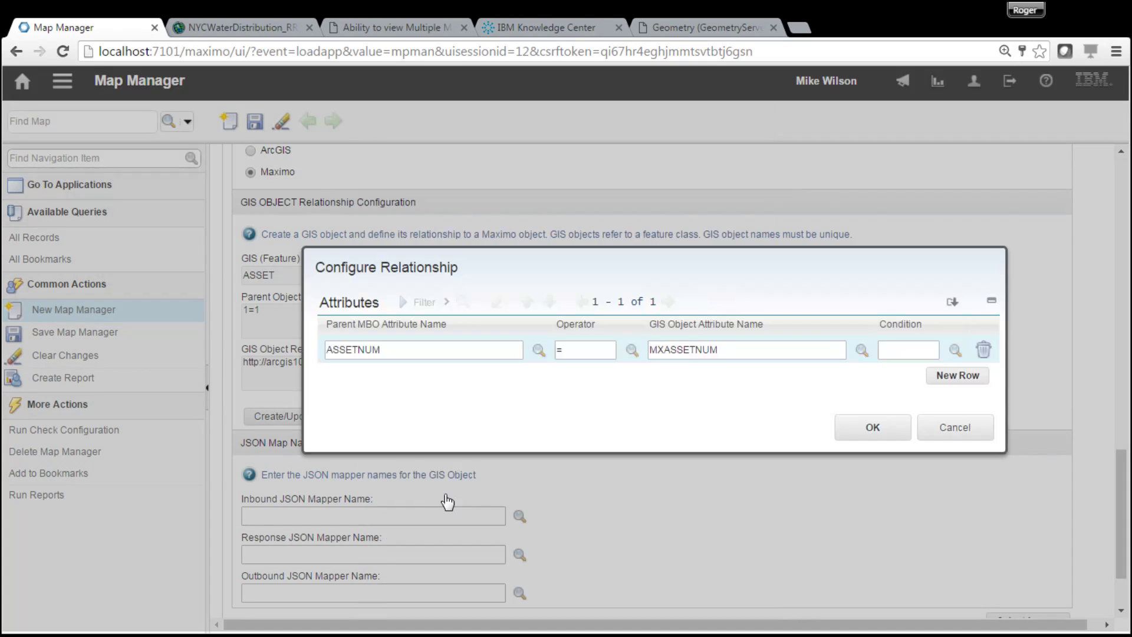
- Join a second row with AND matching SITEID = MXSITEID, and confirm the relationship
left_click(969, 376)
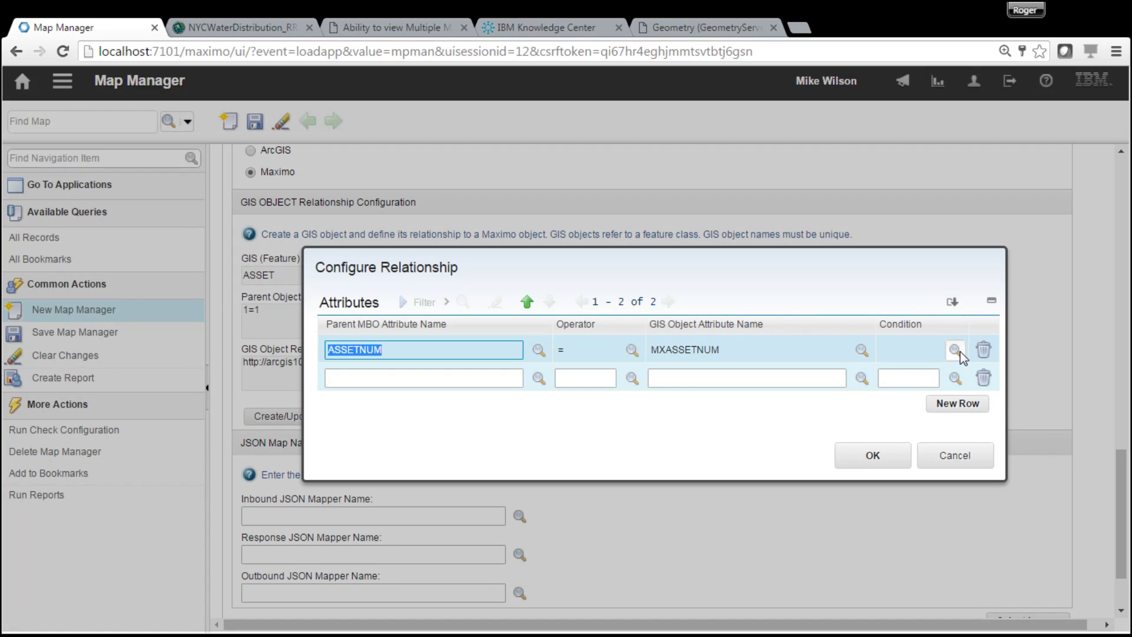
left_click(955, 351)
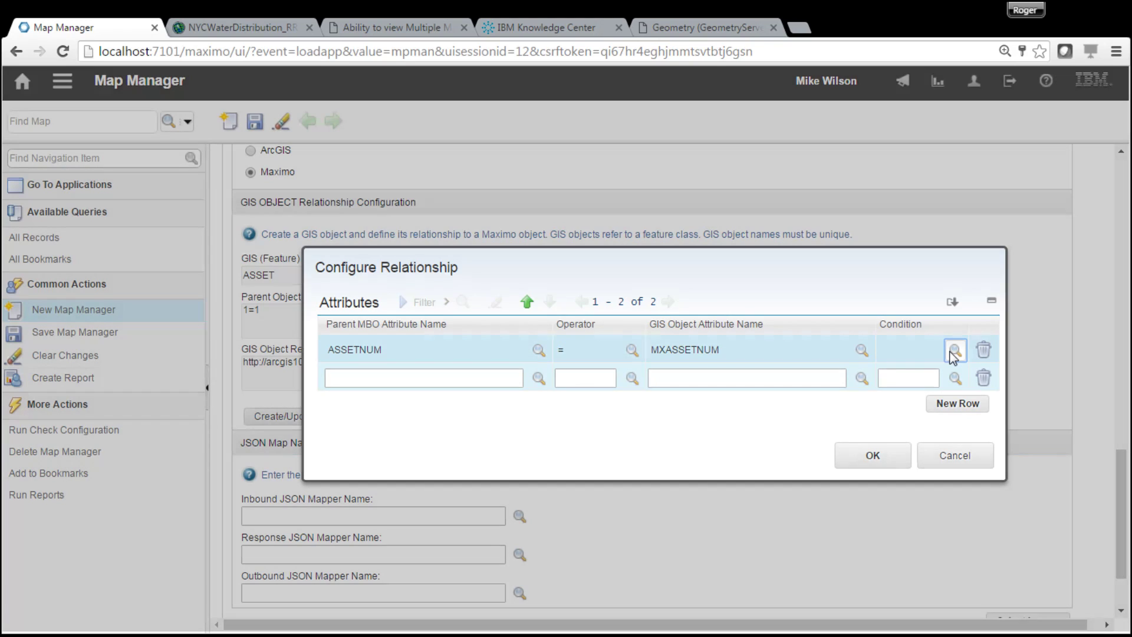
left_click(382, 363)
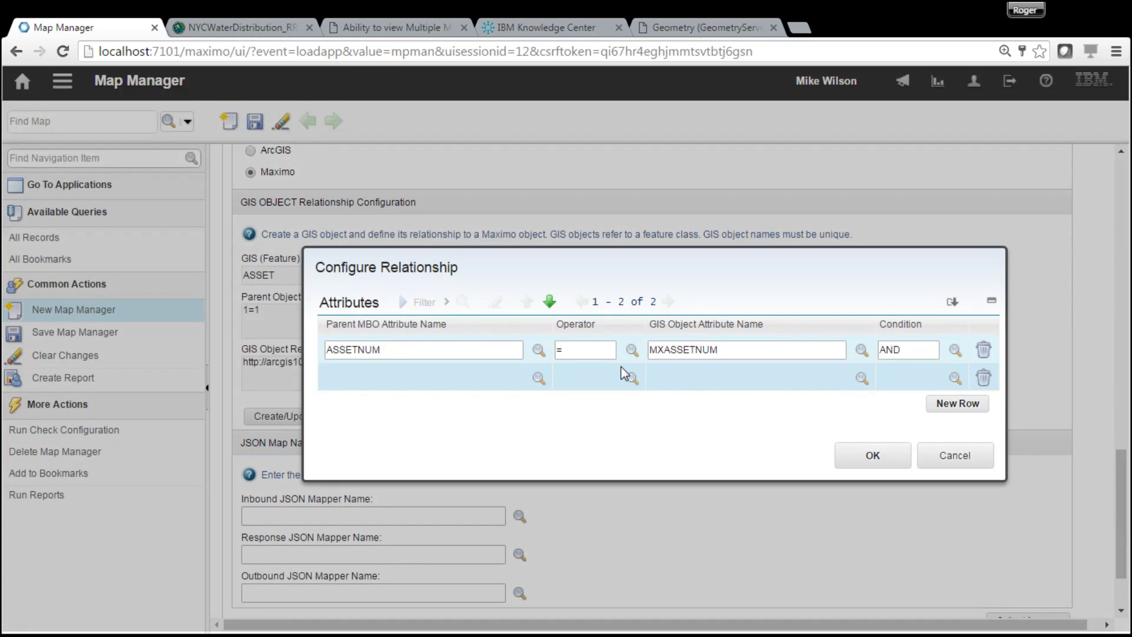
left_click(538, 378)
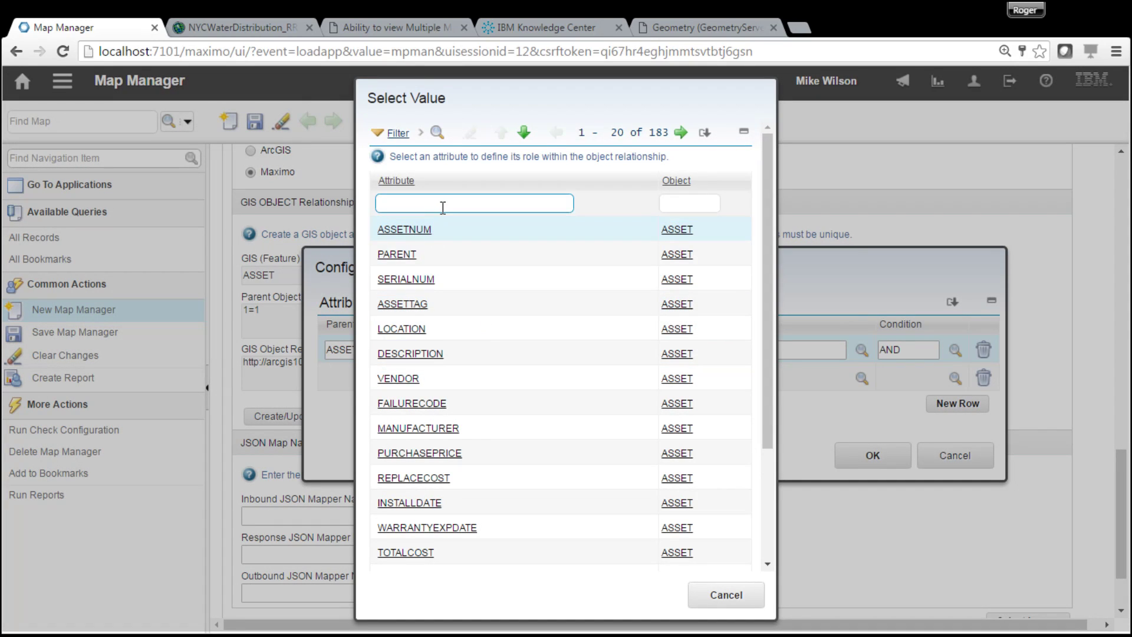
type("site")
key("Return")
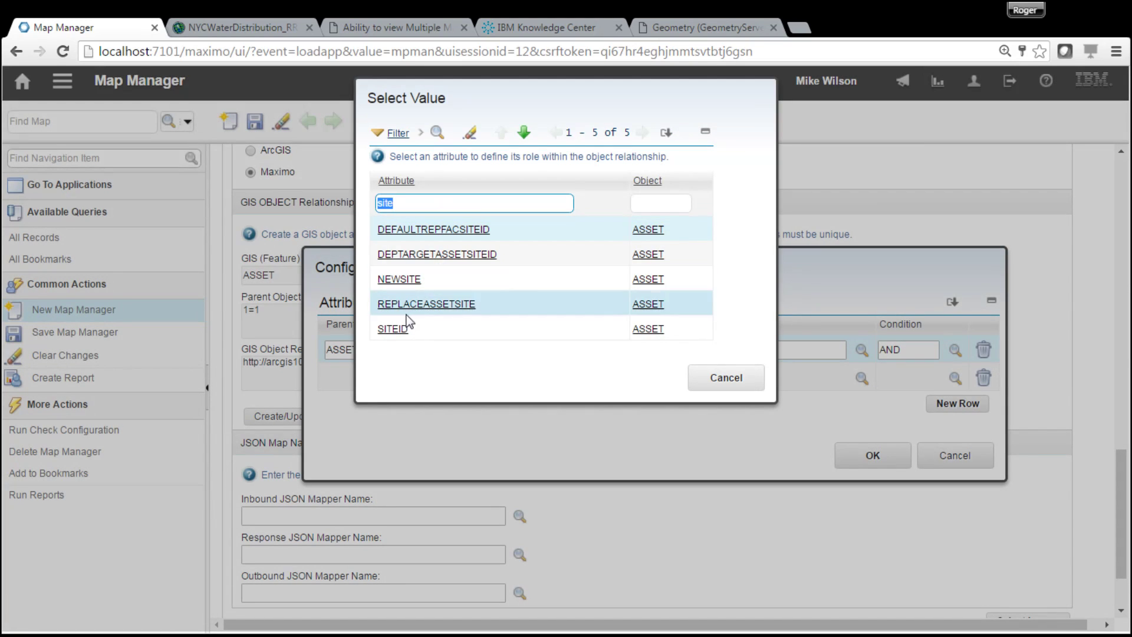
left_click(395, 330)
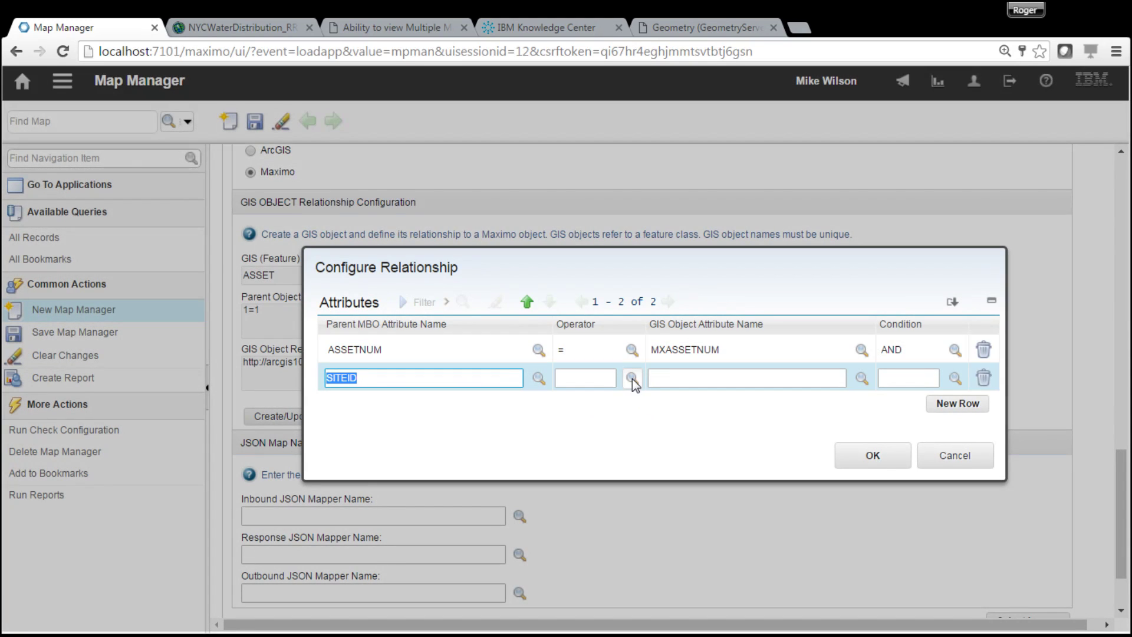
left_click(633, 378)
left_click(371, 388)
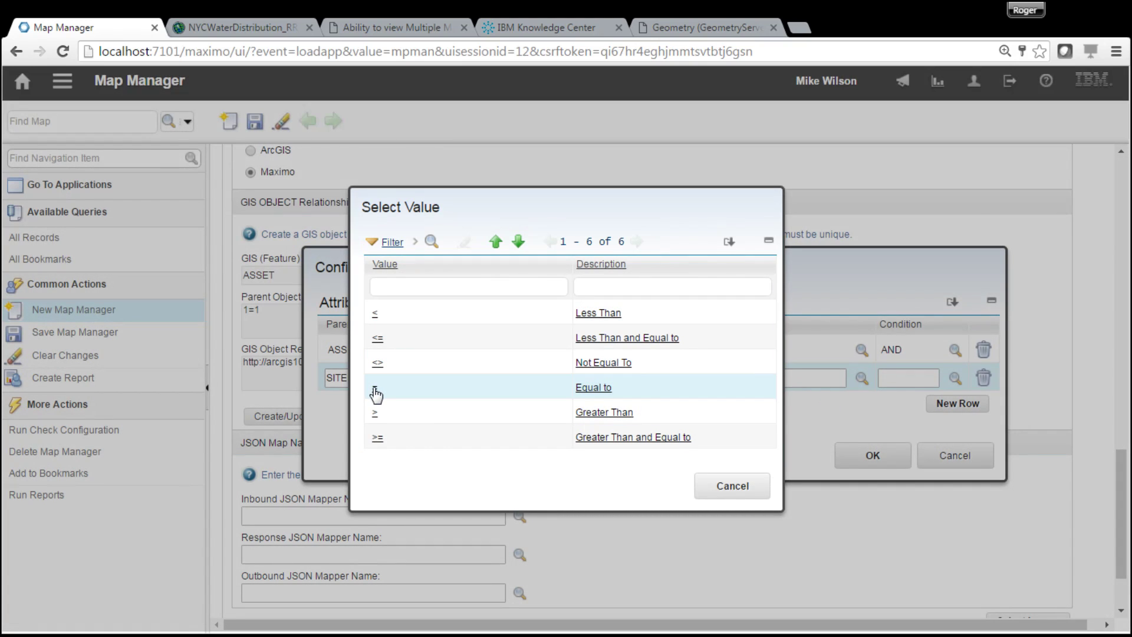
left_click(374, 390)
left_click(862, 378)
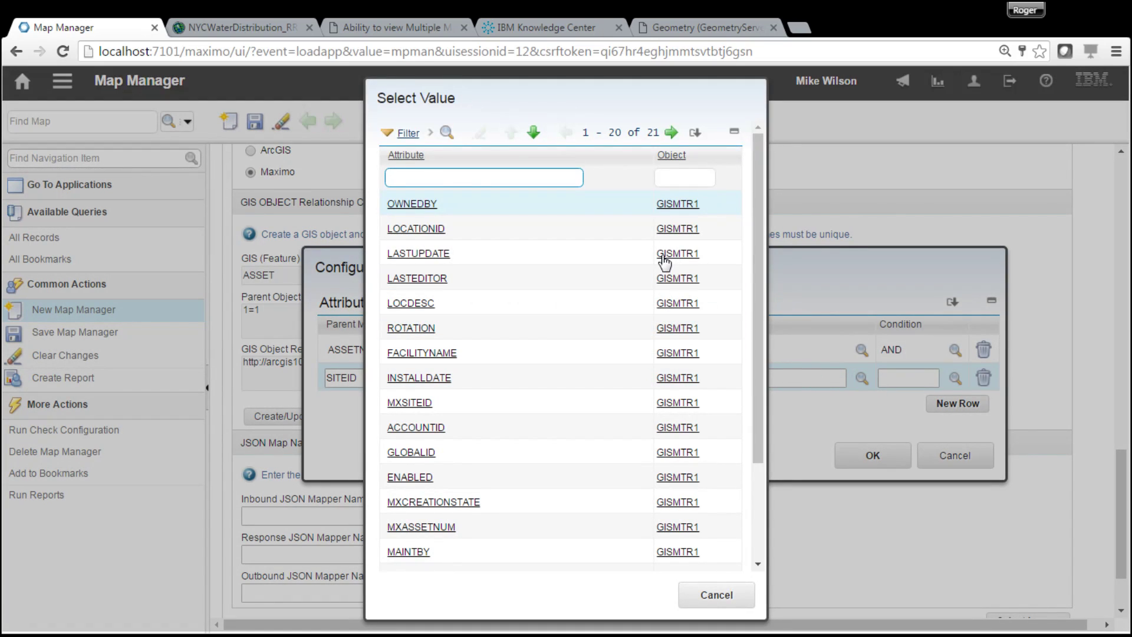
left_click(408, 403)
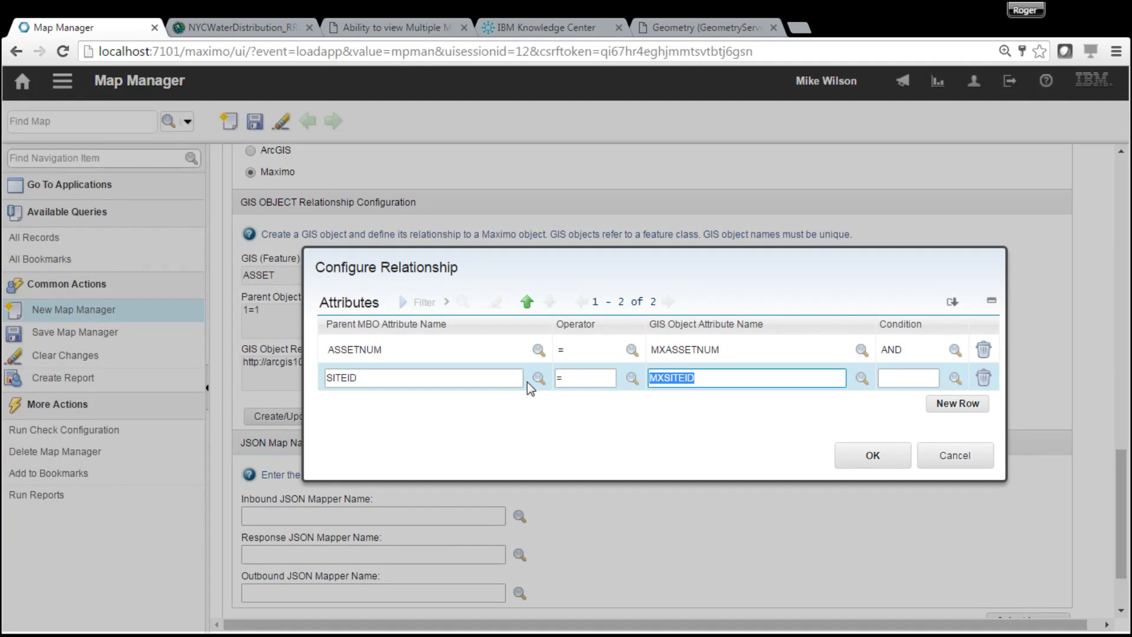
left_click(874, 456)
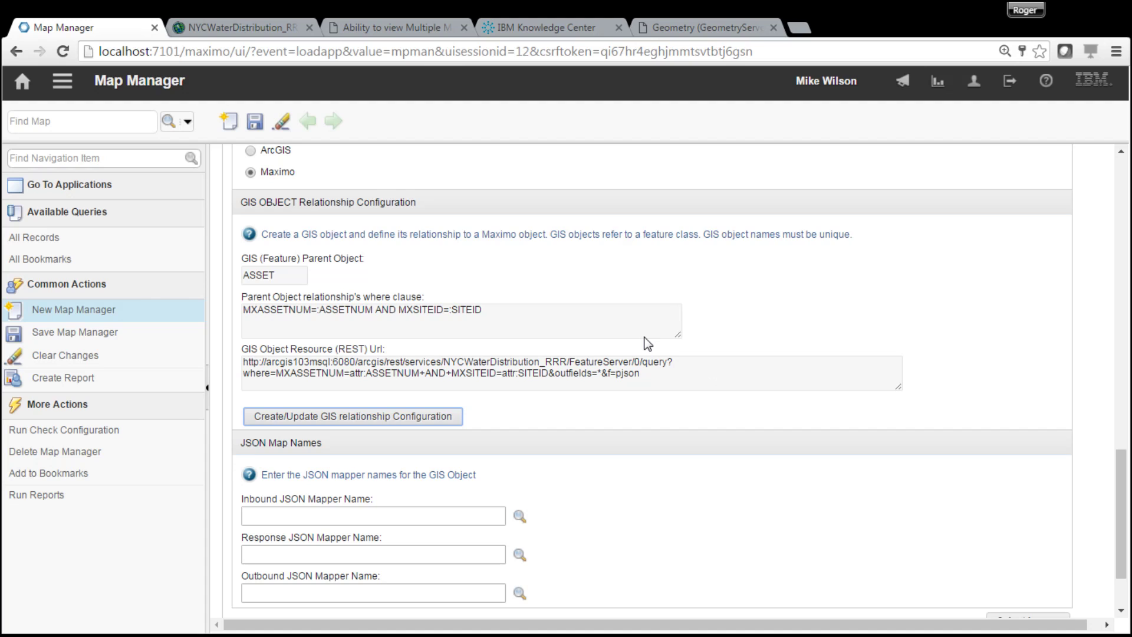
- Collapse NYCWaterDistribution, save MAP1, and add an empty second Map Services row
left_click_drag(1125, 504, 1129, 303)
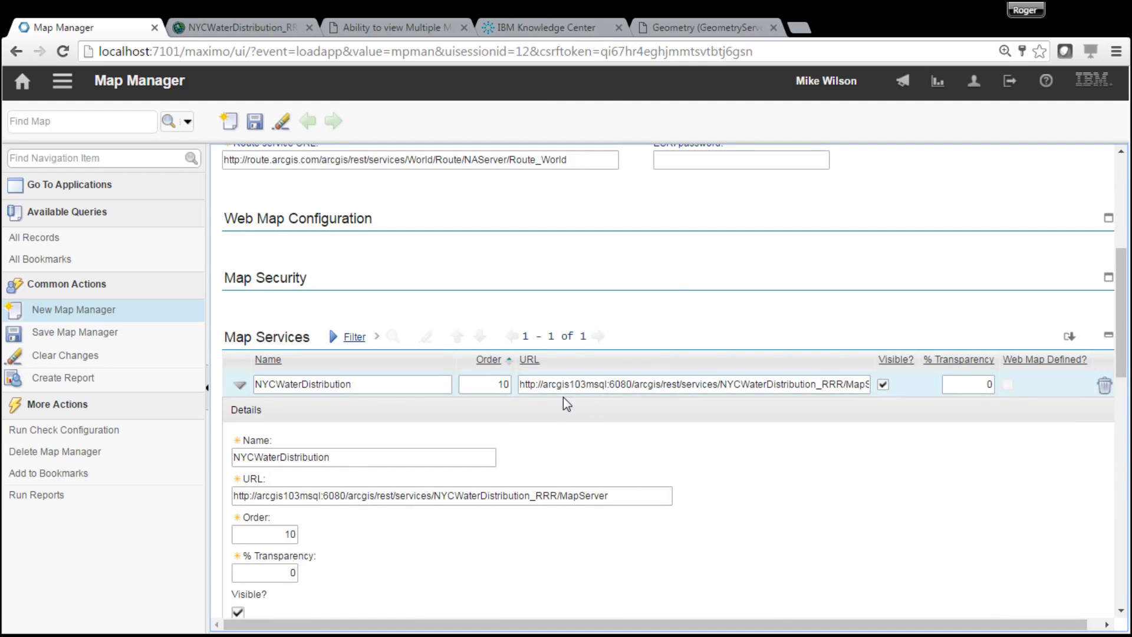
left_click(243, 388)
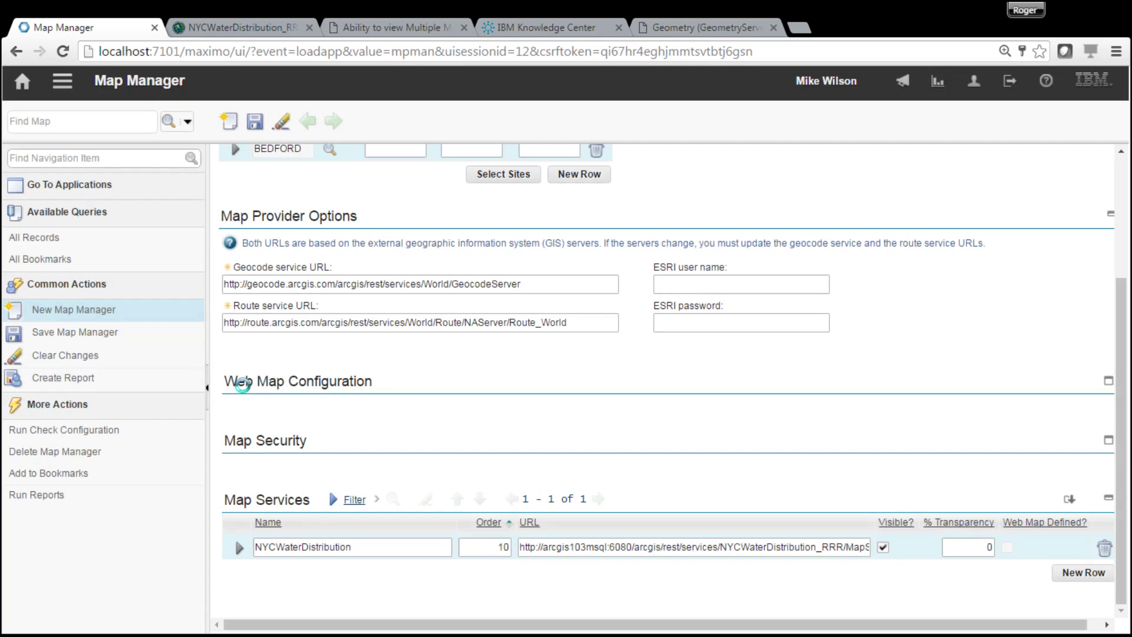
left_click(255, 122)
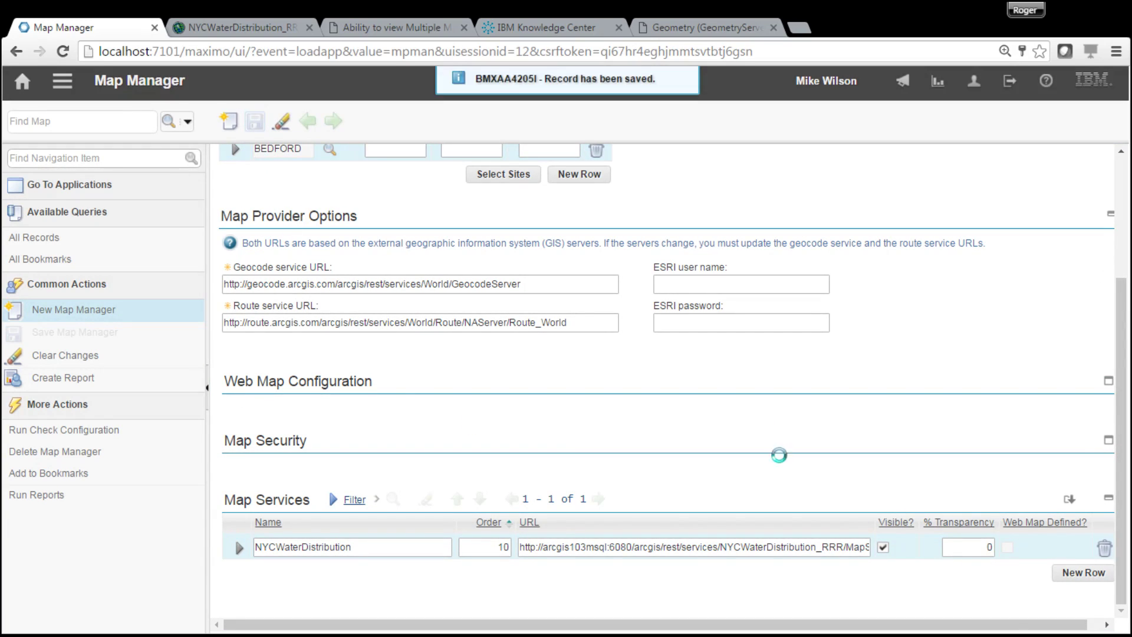
left_click(1084, 573)
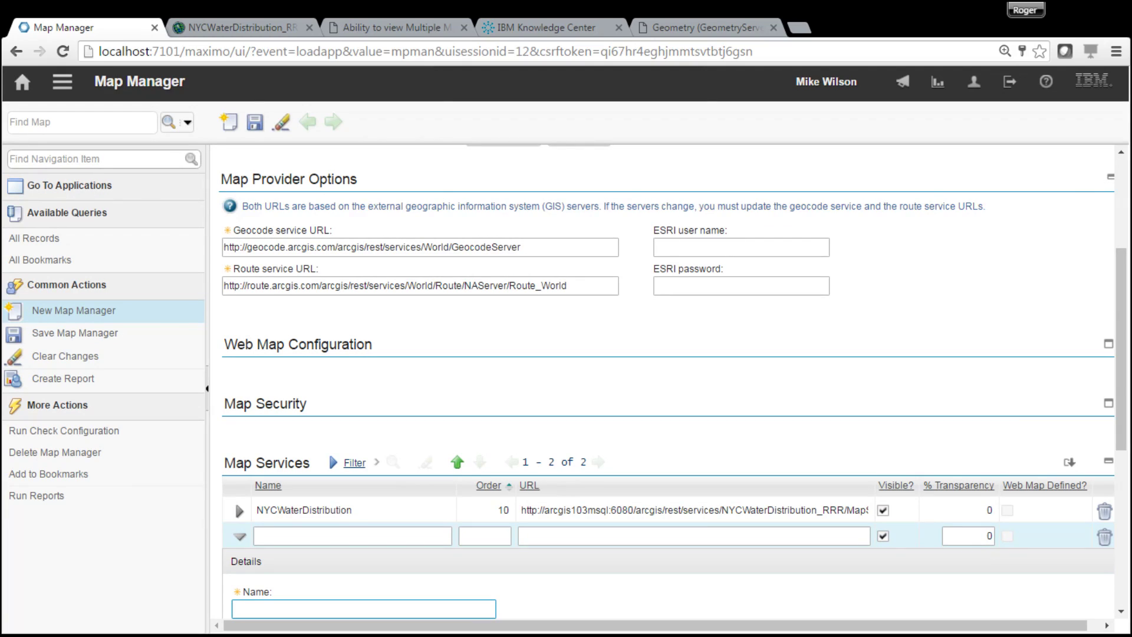
left_click(289, 29)
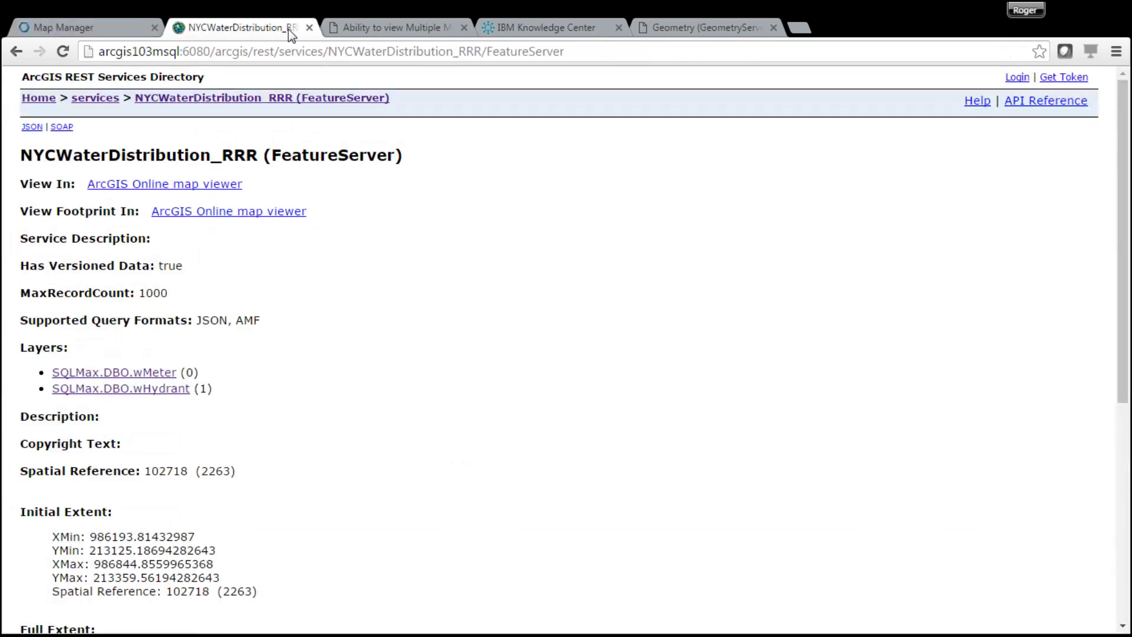
- Open the NYCMaximoData_RRR MapServer page and copy its URL
left_click(106, 99)
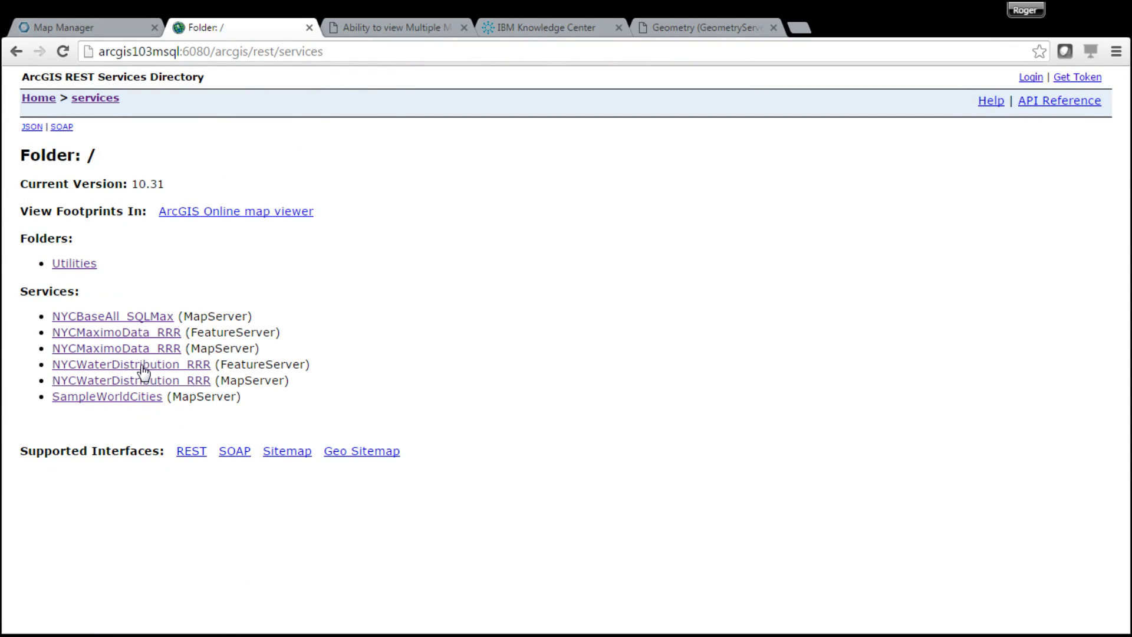
left_click(113, 351)
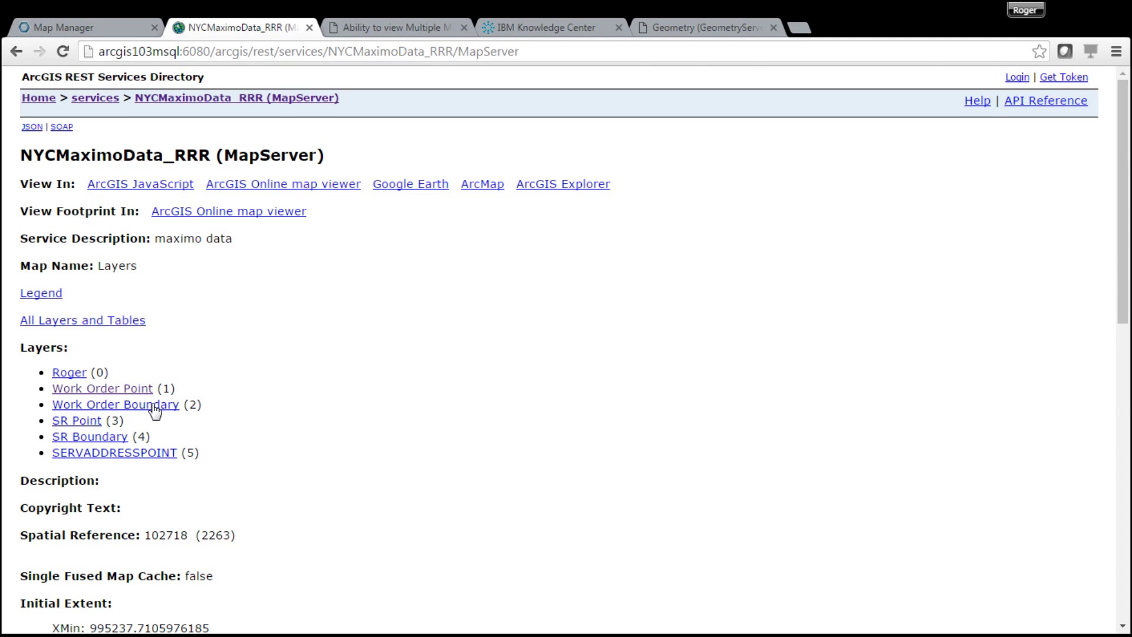
left_click(520, 51)
key("ctrl+c")
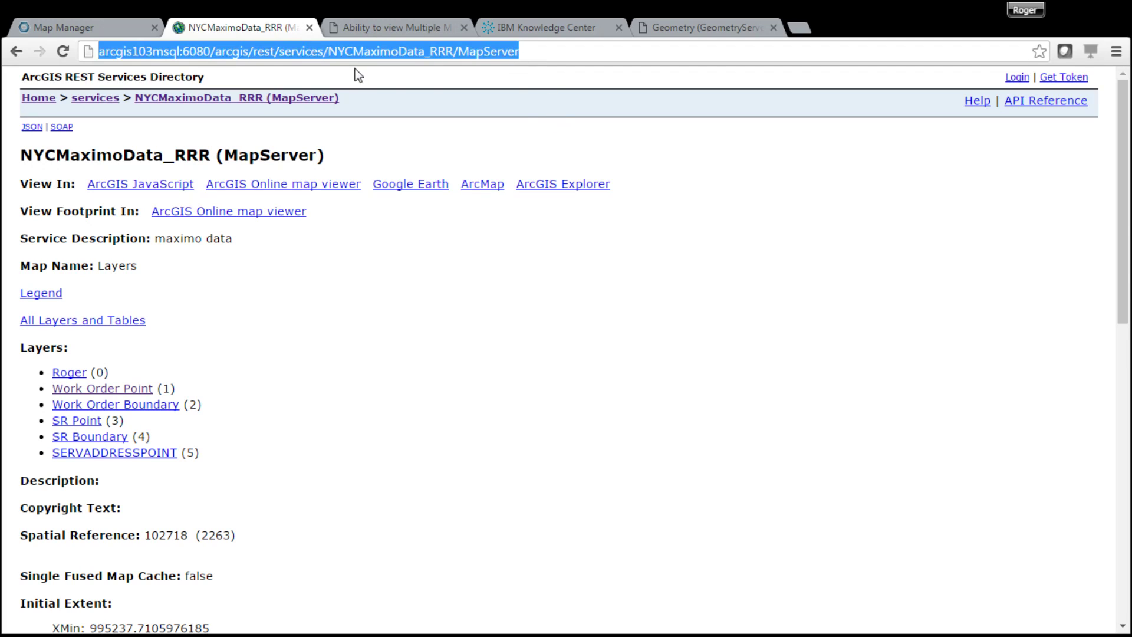
left_click(53, 29)
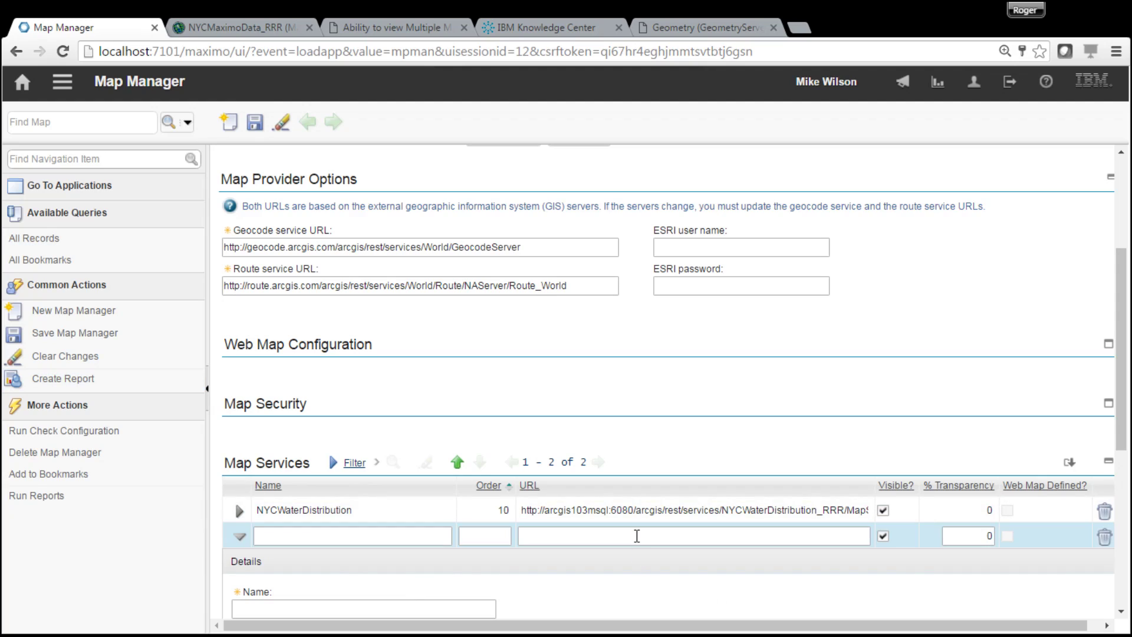
- Fill the new row with the NYCMaximoData_RRR MapServer URL, order 20 and name NYCMaximoData
left_click(637, 536)
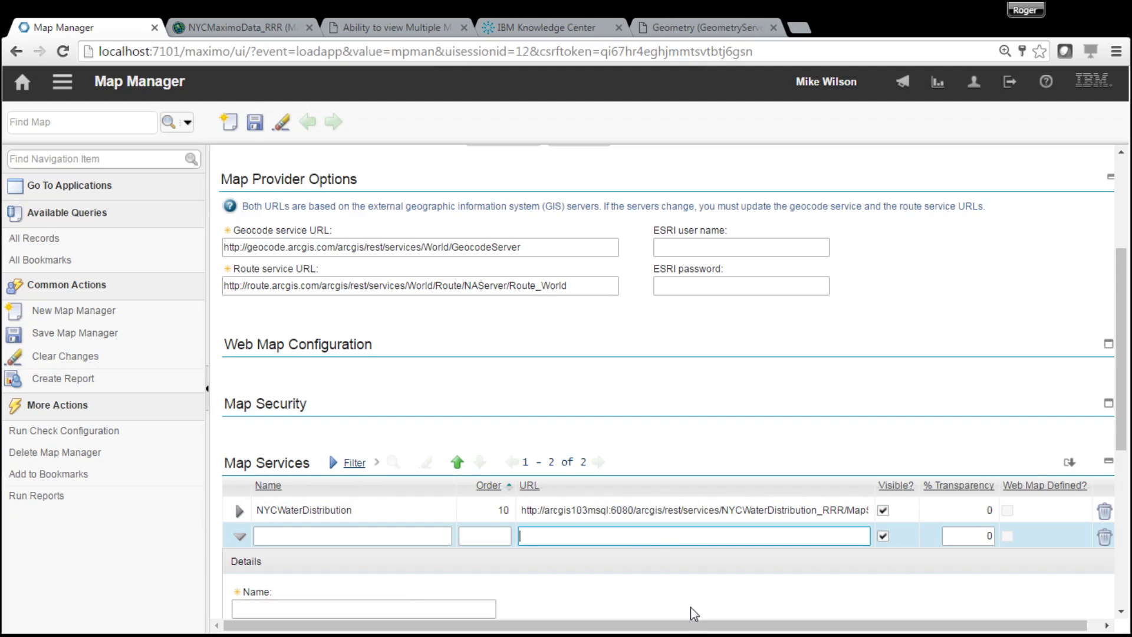
key("ctrl+v")
left_click(505, 538)
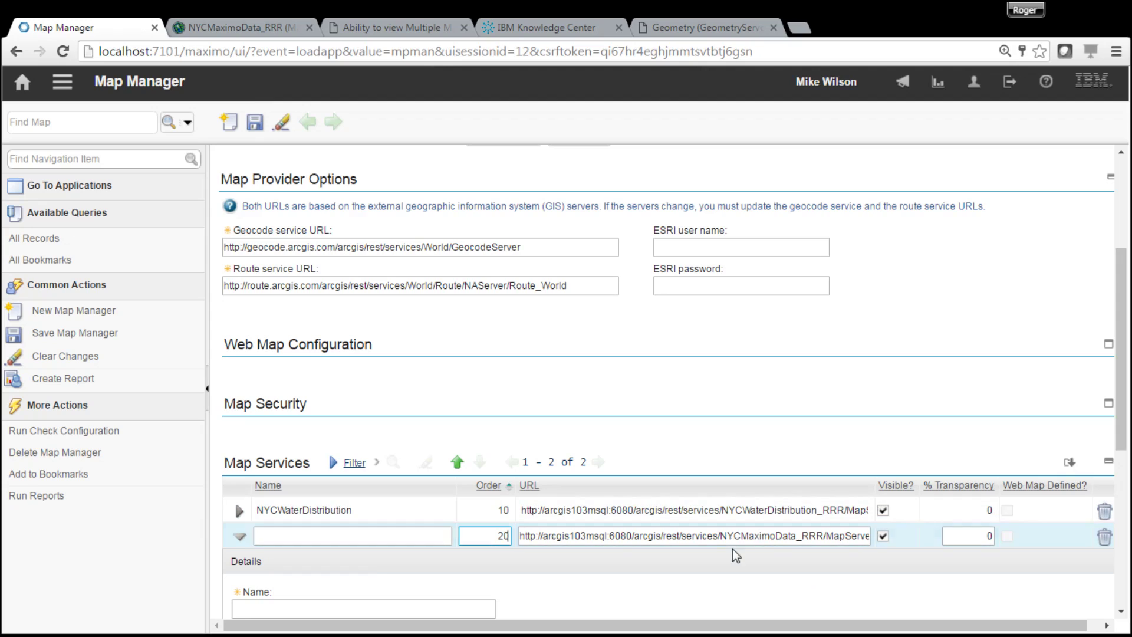
left_click(725, 536)
left_click_drag(720, 535, 797, 538)
left_click(771, 525)
left_click(736, 541)
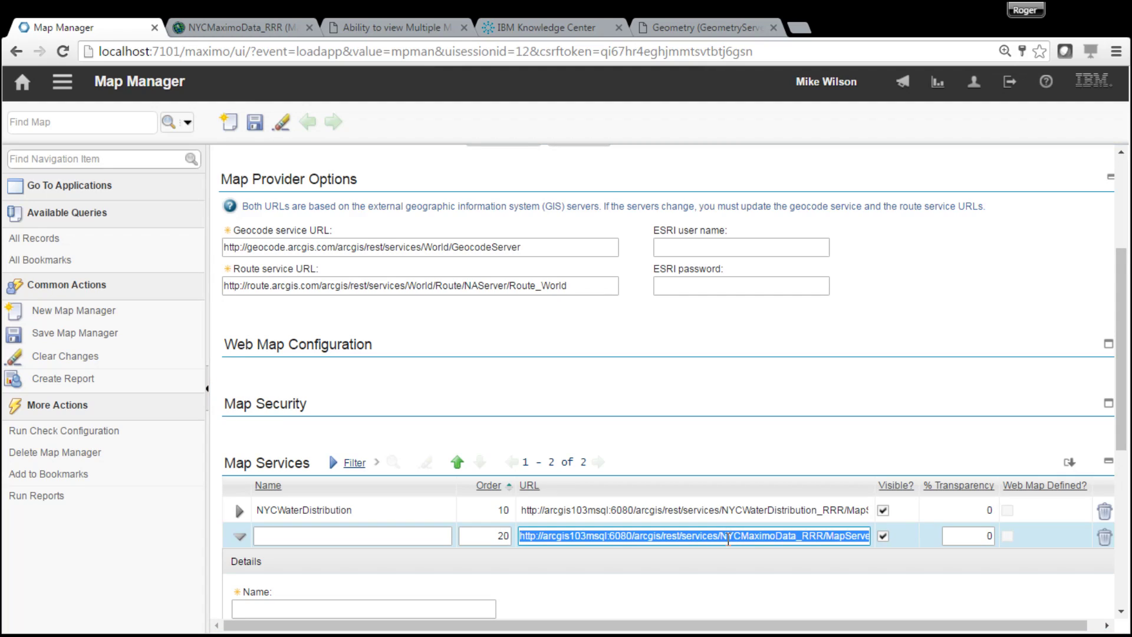
left_click(724, 539)
left_click_drag(724, 539, 798, 539)
key("ctrl+c")
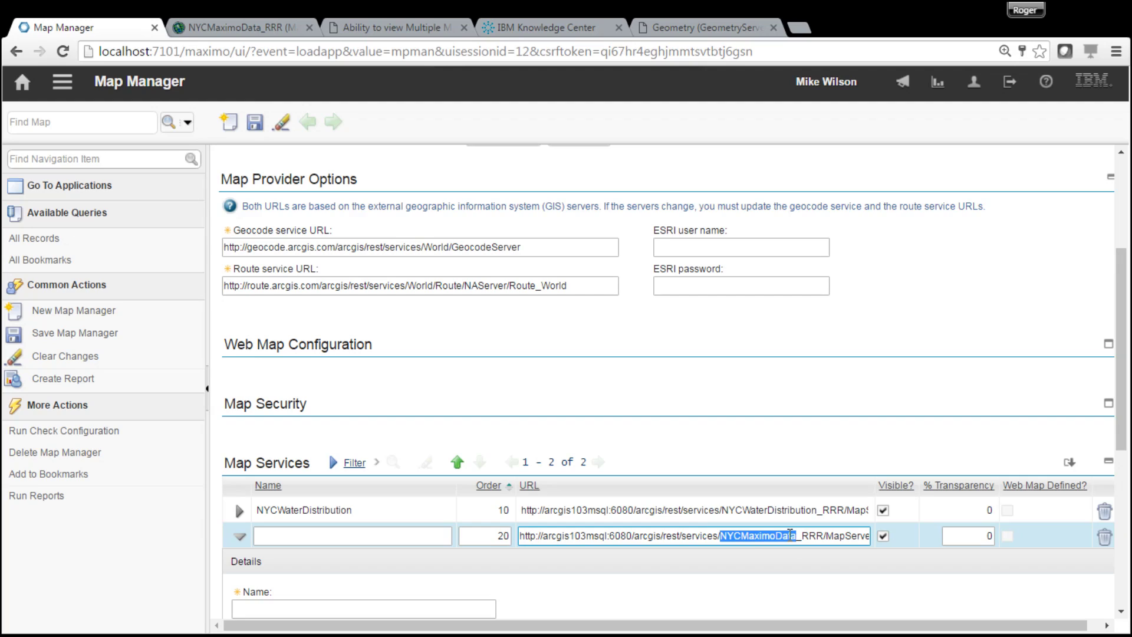
left_click(309, 537)
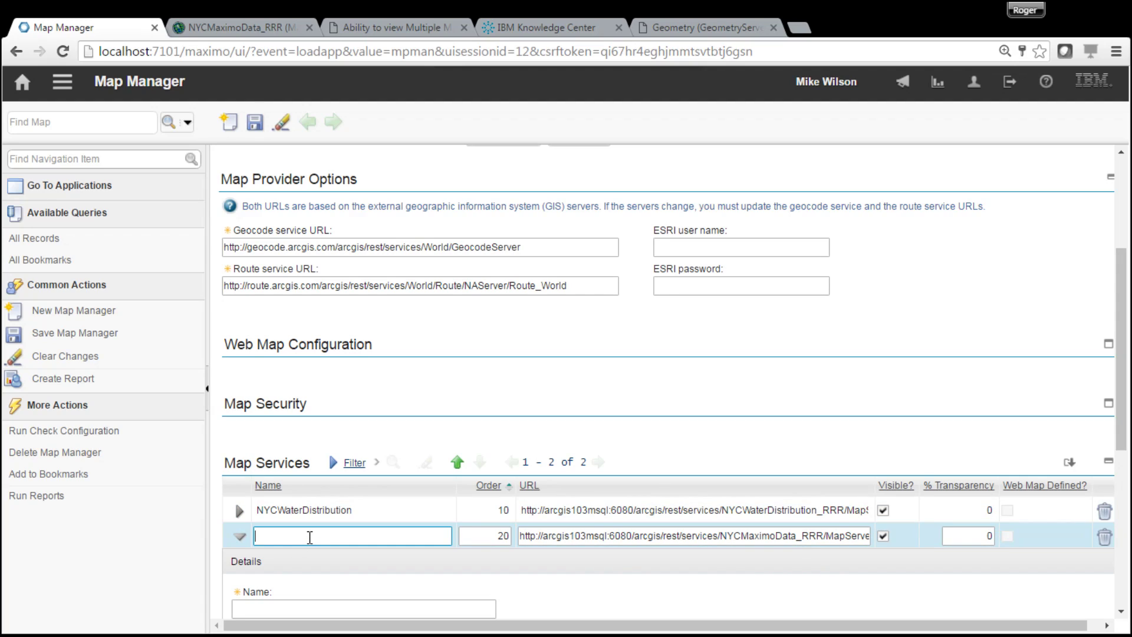
key("ctrl+v")
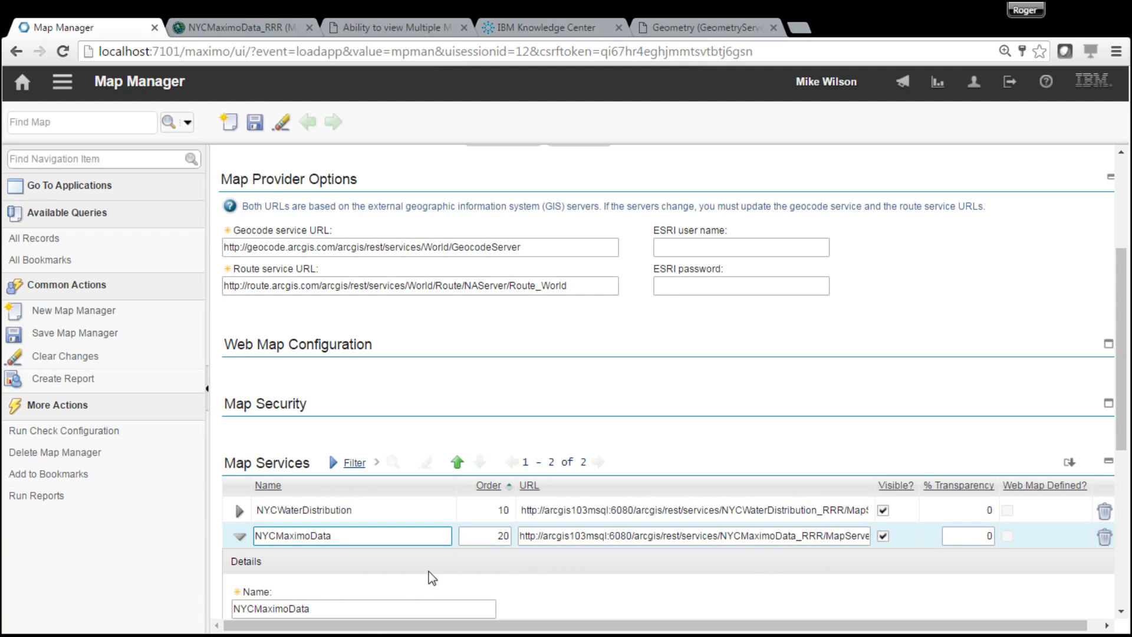
left_click_drag(1124, 415, 1124, 554)
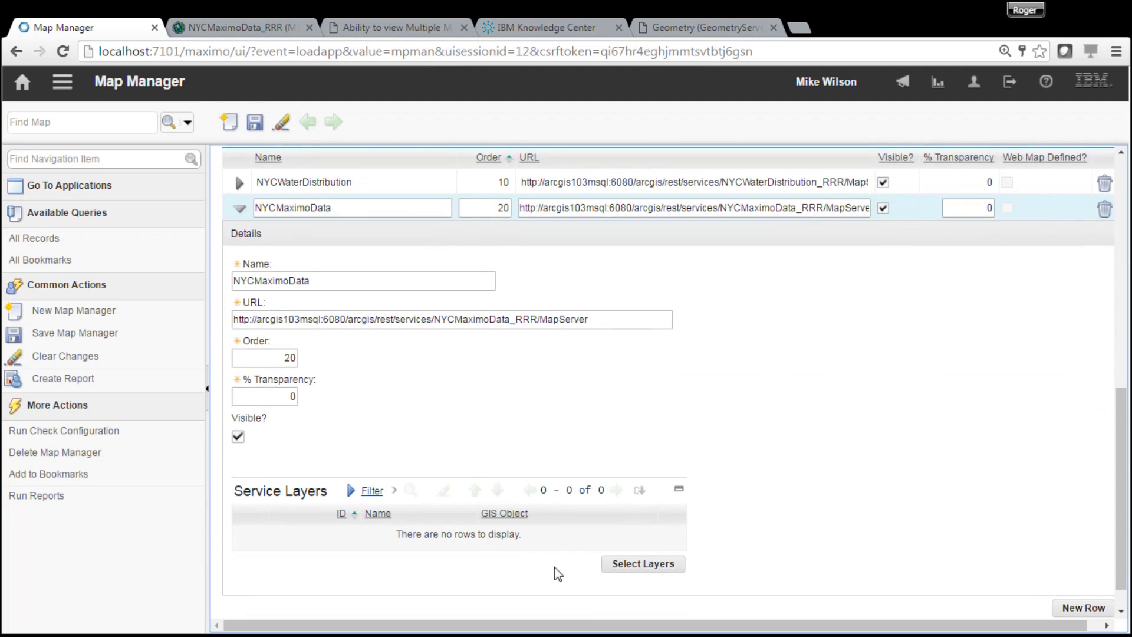
- Add the Work Order Point and SERVADDRESSPOINT layers to the NYCMaximoData service
left_click(643, 564)
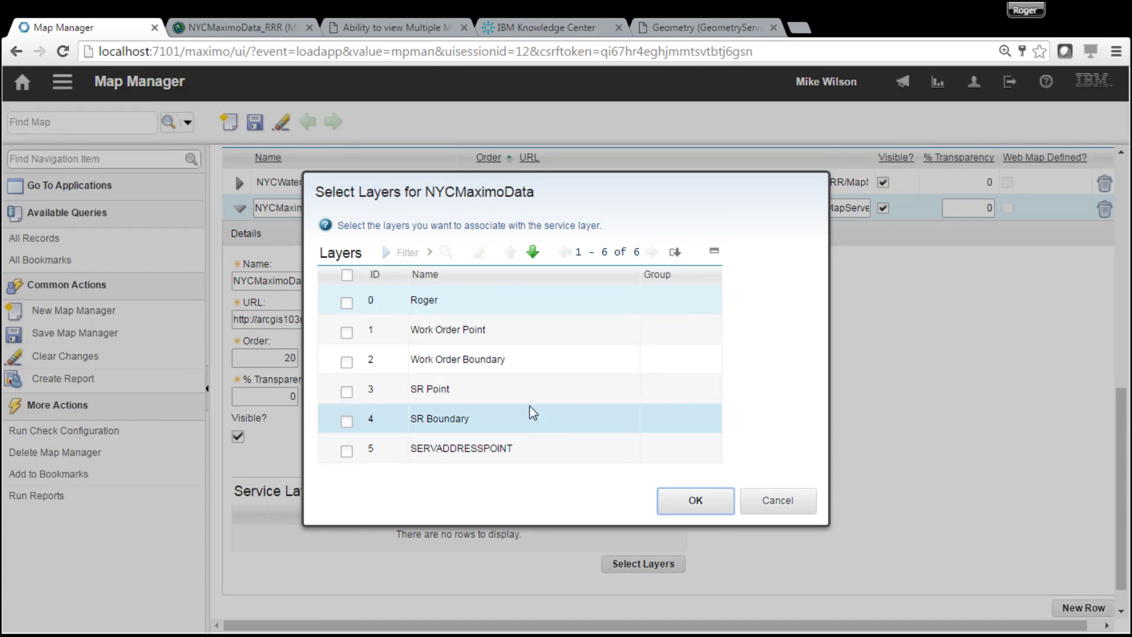
left_click(347, 332)
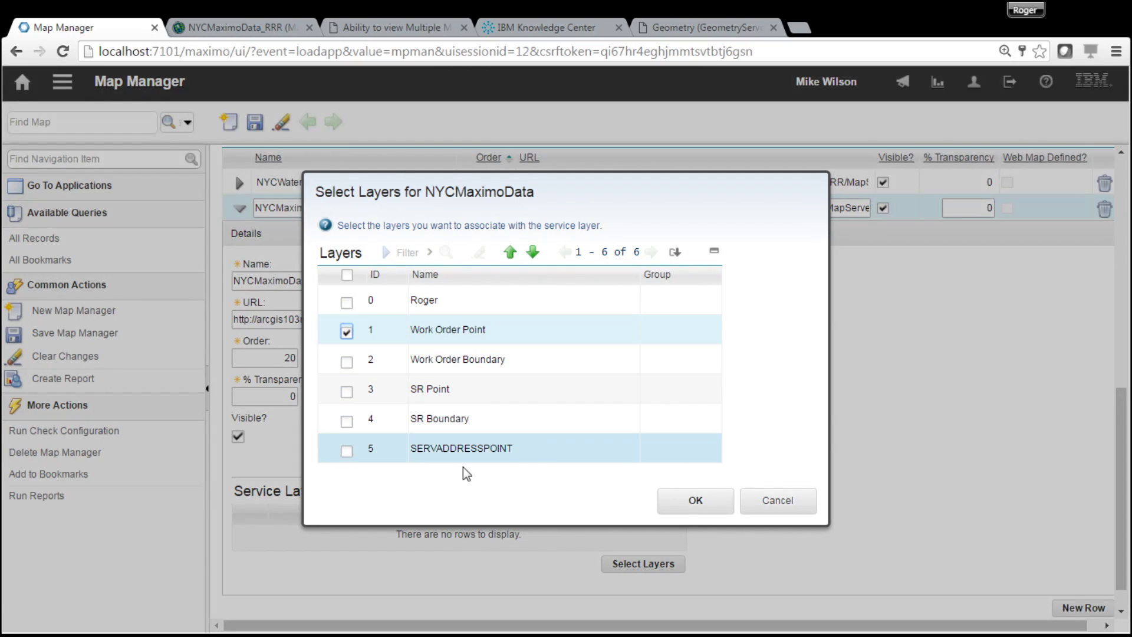
left_click(347, 451)
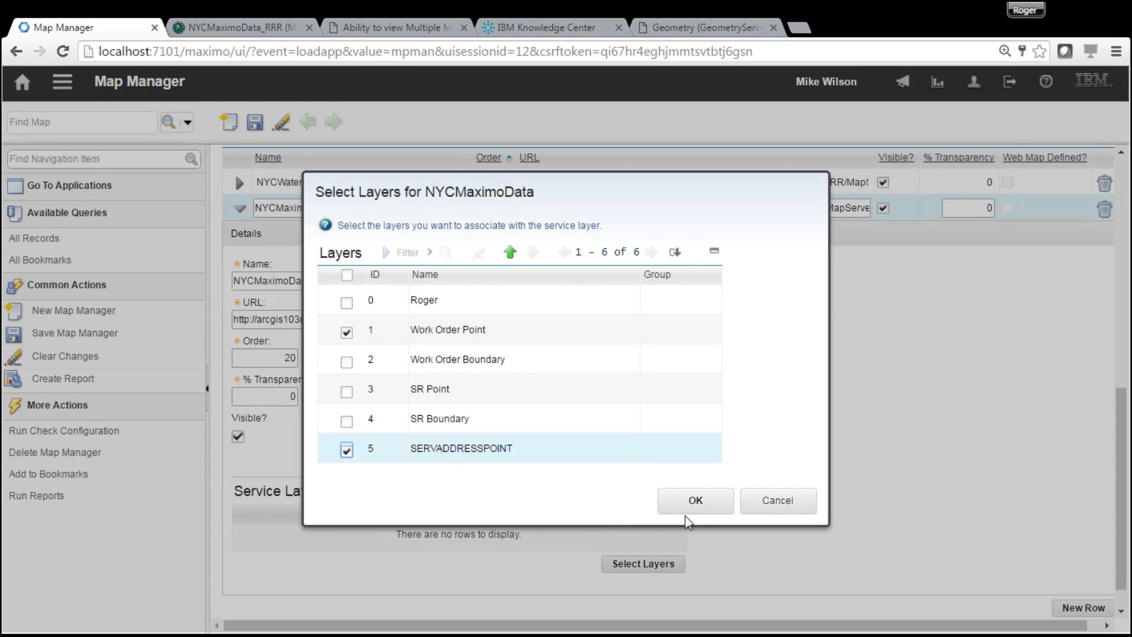
left_click(695, 499)
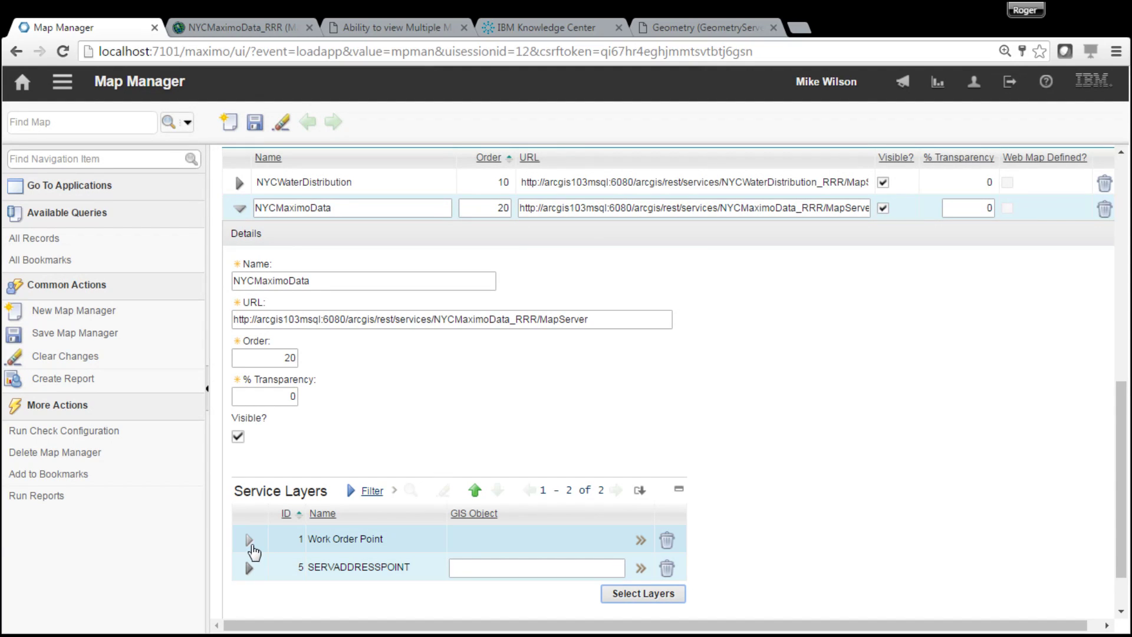
- Name Work Order Point's GIS object GISWOP1 with parent WORKORDER and execute the GIS configuration
left_click(249, 539)
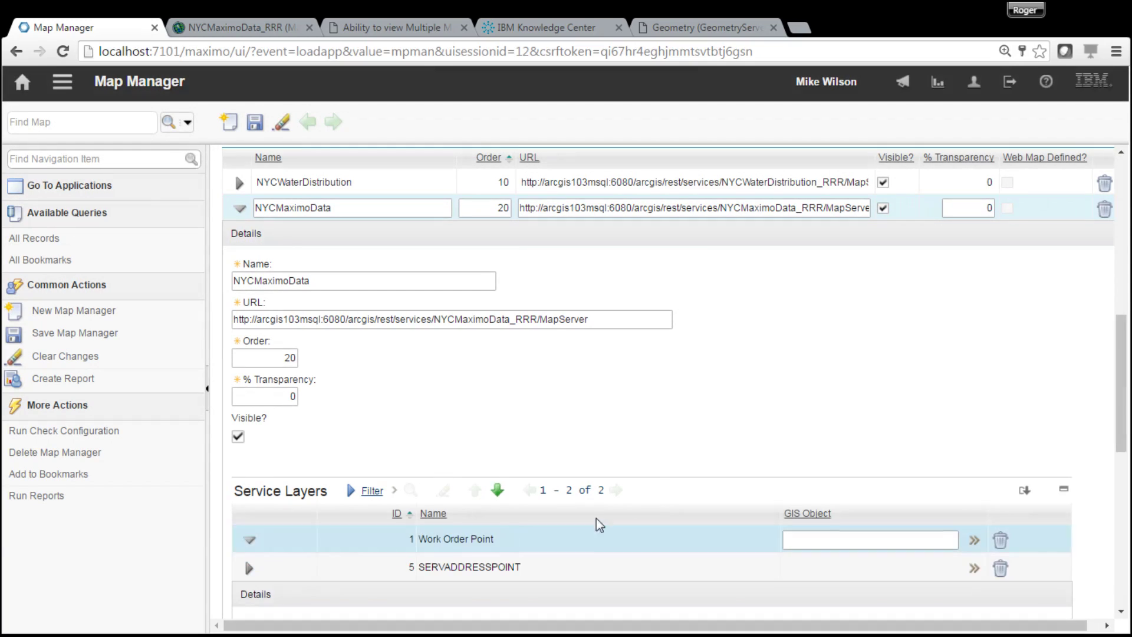
left_click_drag(1125, 402, 1125, 569)
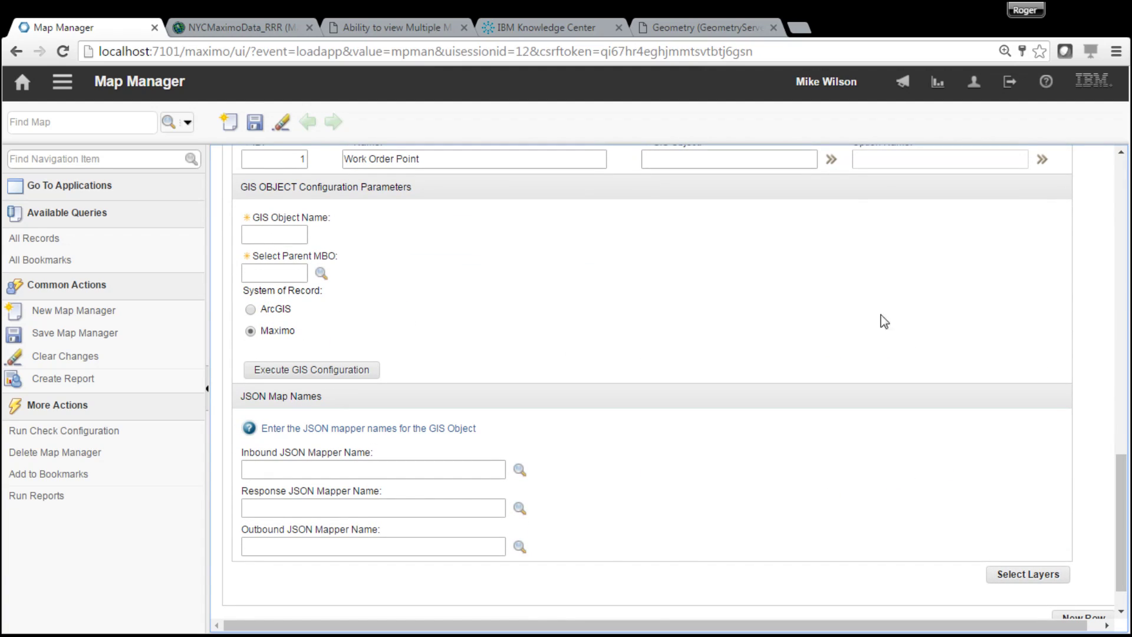
left_click_drag(1126, 510, 1126, 468)
left_click(285, 386)
type("GIS")
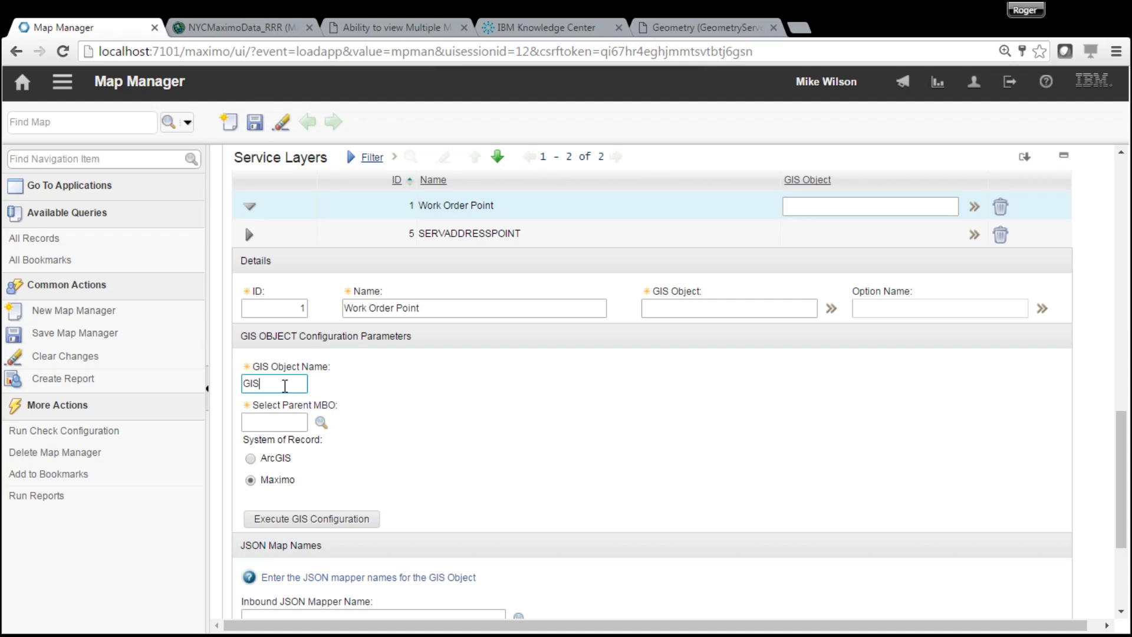
type("WOP1")
left_click(322, 422)
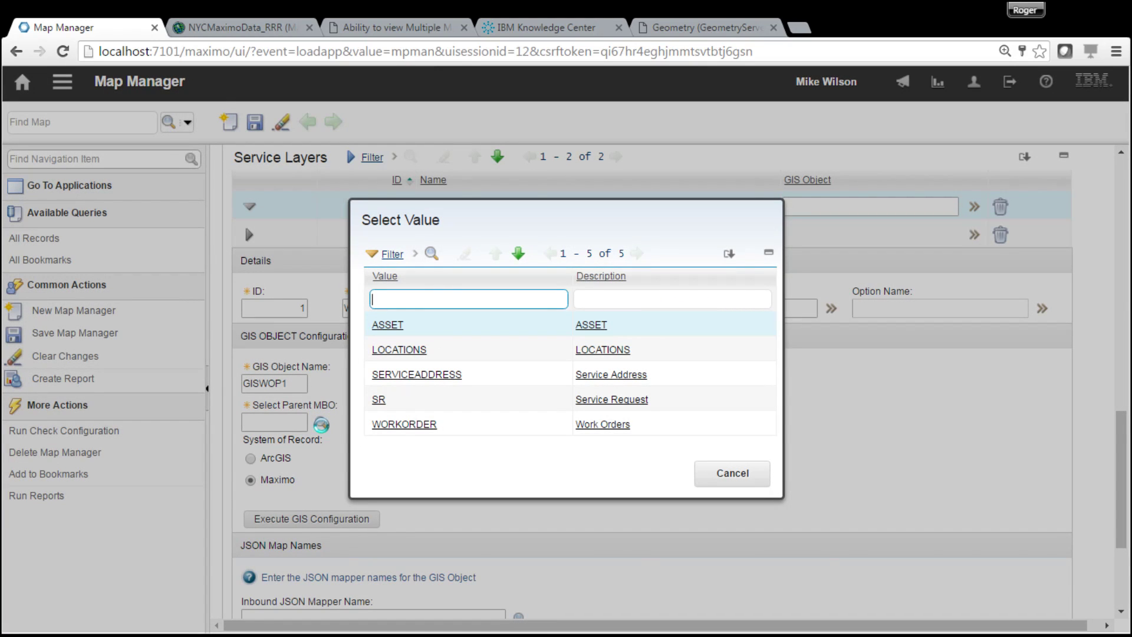
left_click(401, 428)
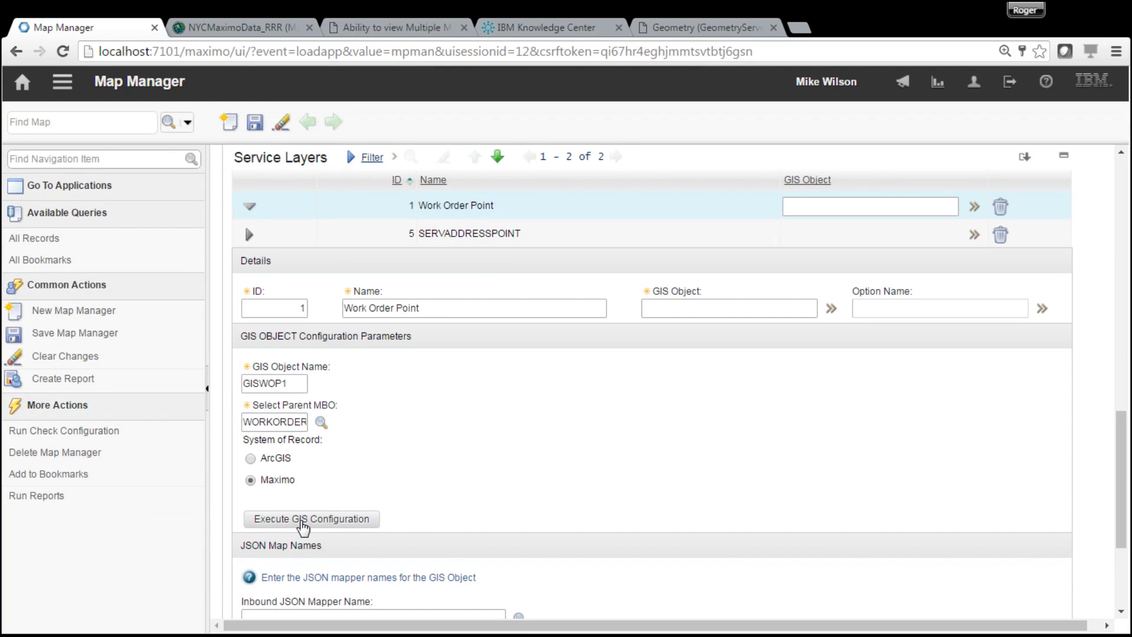
left_click(303, 522)
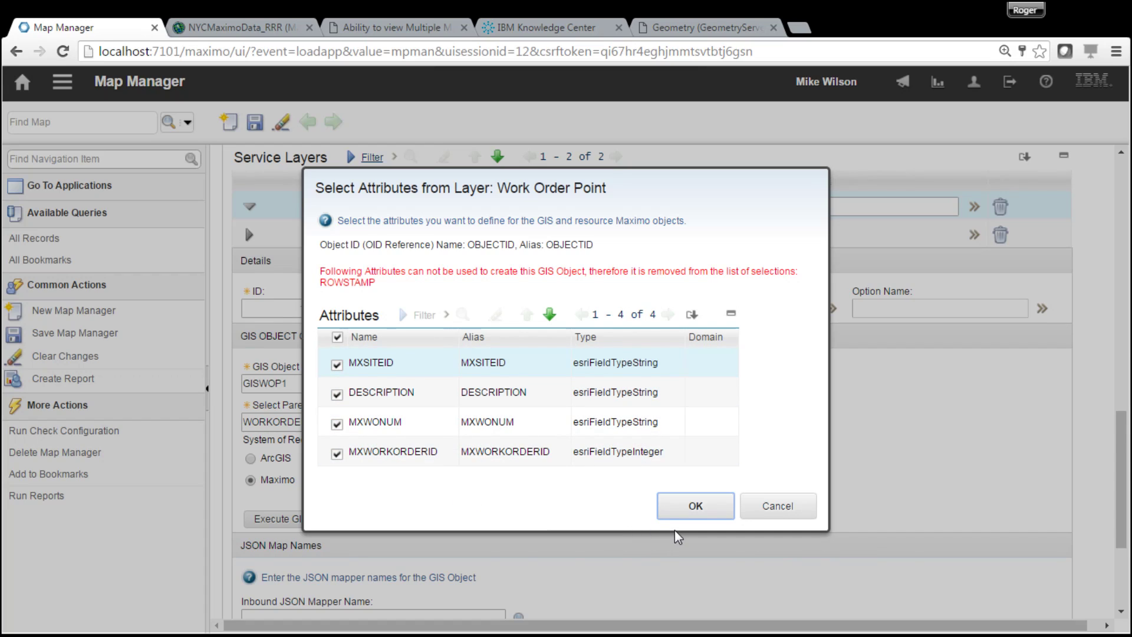
- Accept the four selected layer attributes and open the GIS relationship configuration
left_click(711, 509)
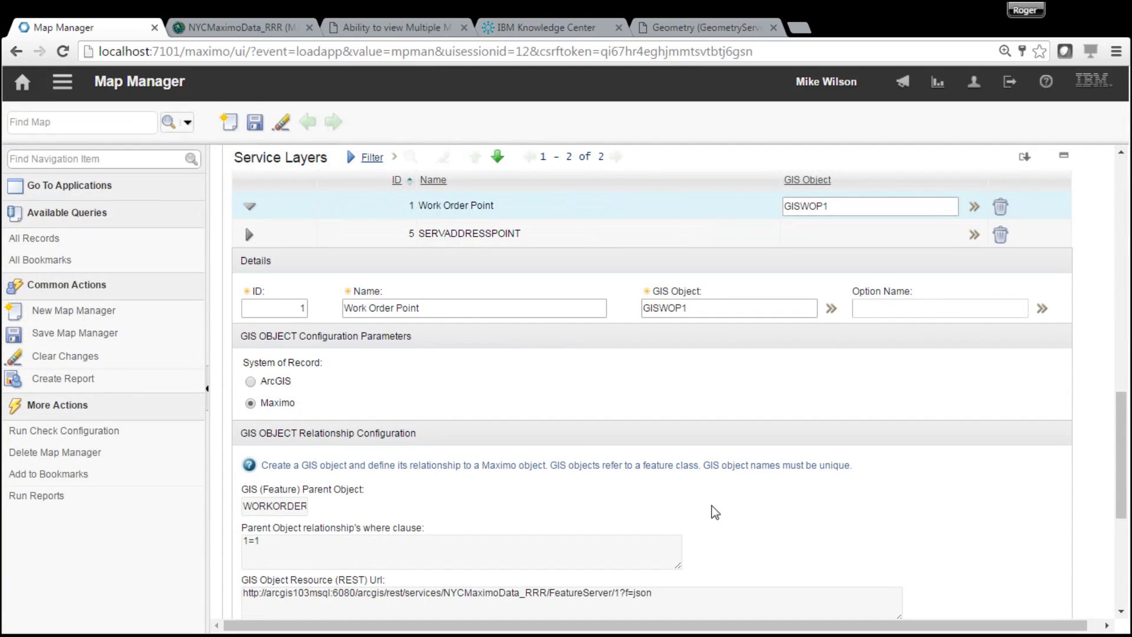
left_click_drag(1122, 454, 1122, 485)
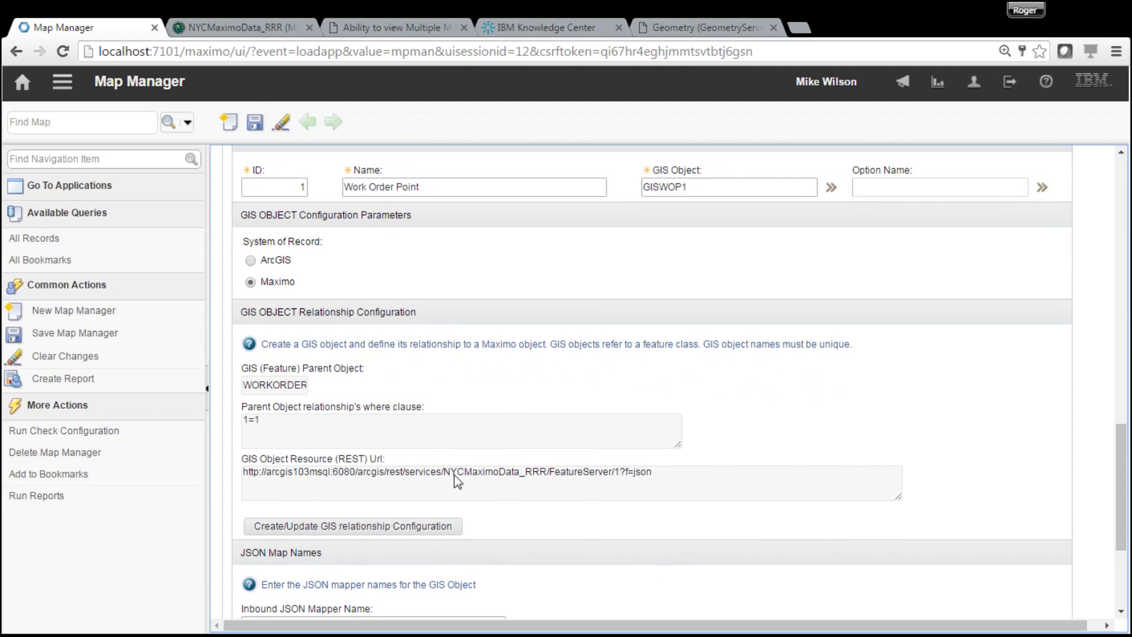
left_click(422, 527)
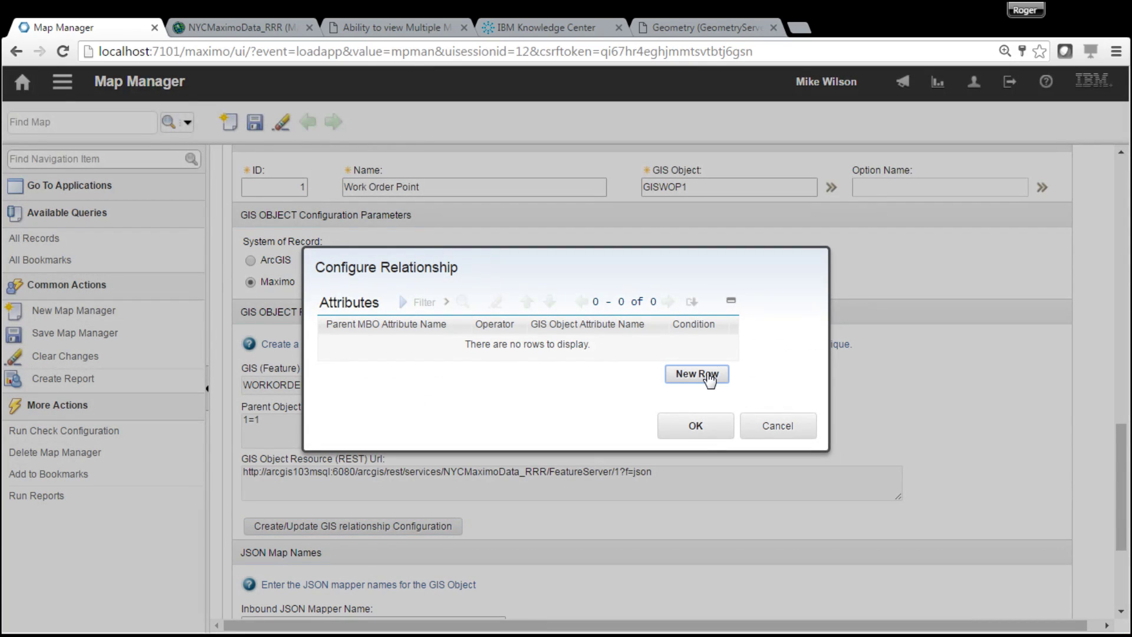
- Add a first relationship row matching WONUM = MXWONUM, joined with AND
left_click(711, 378)
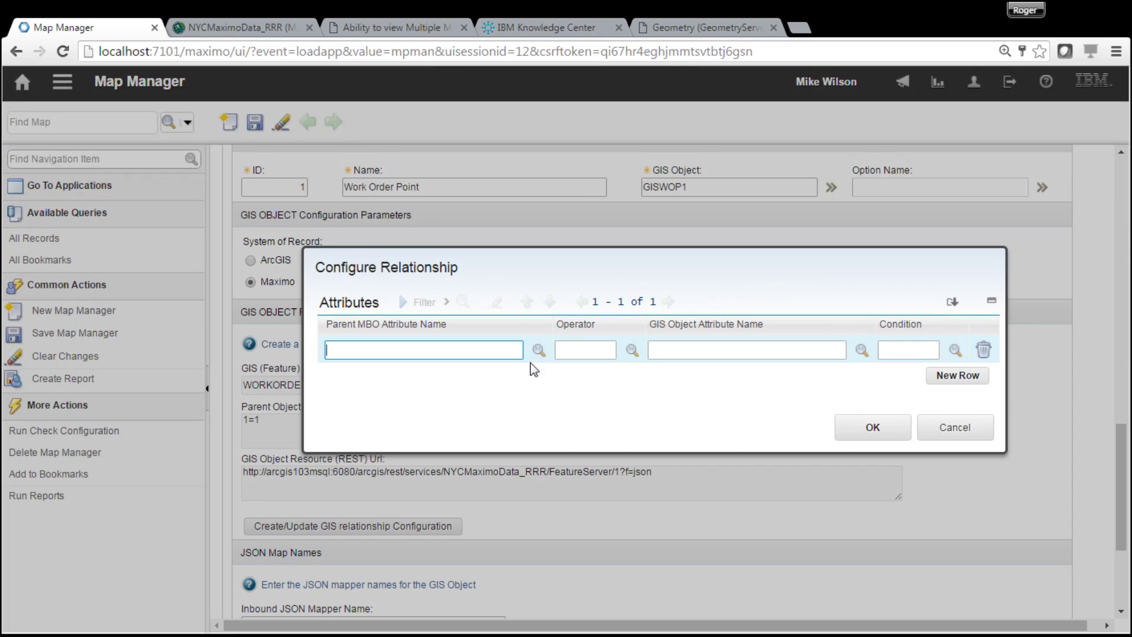
left_click(538, 349)
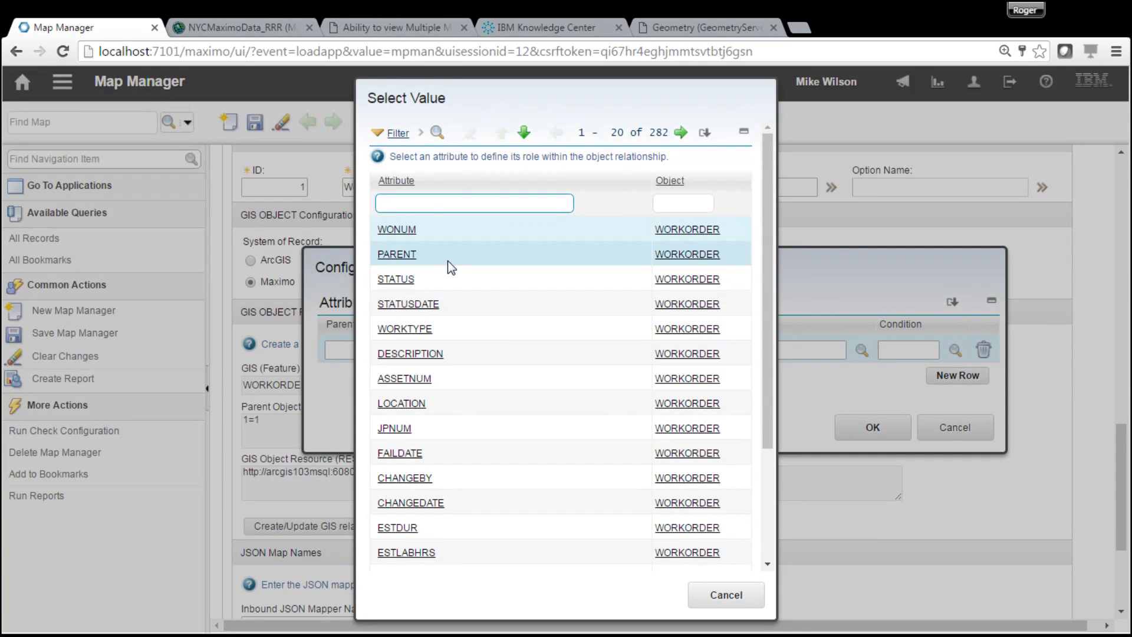
left_click(395, 230)
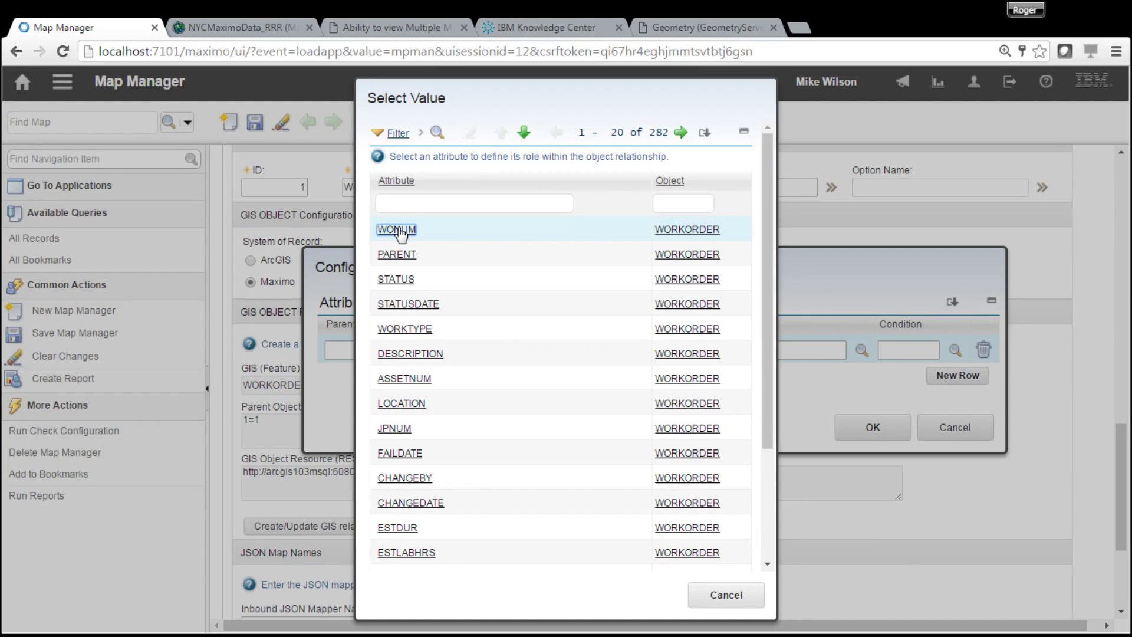
left_click(633, 350)
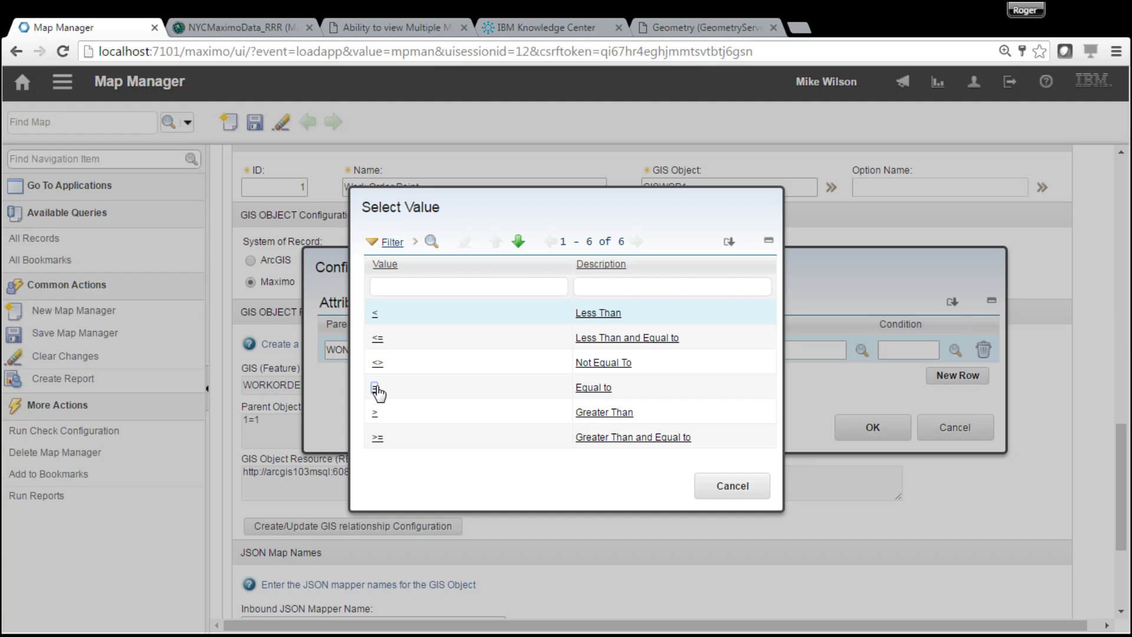
left_click(375, 390)
left_click(862, 350)
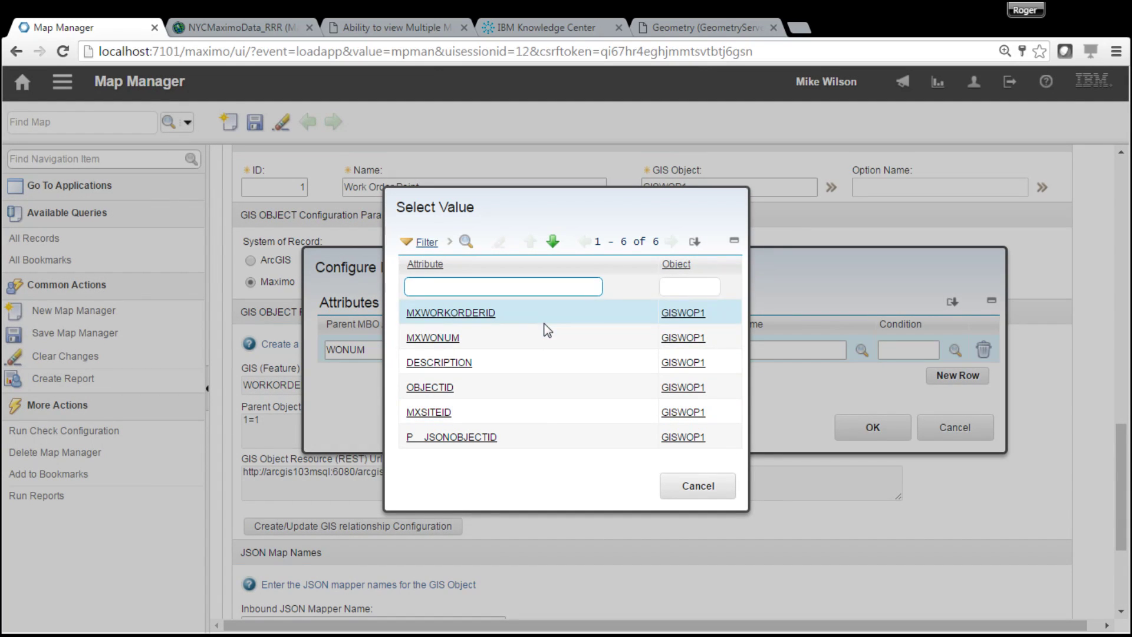
left_click(444, 340)
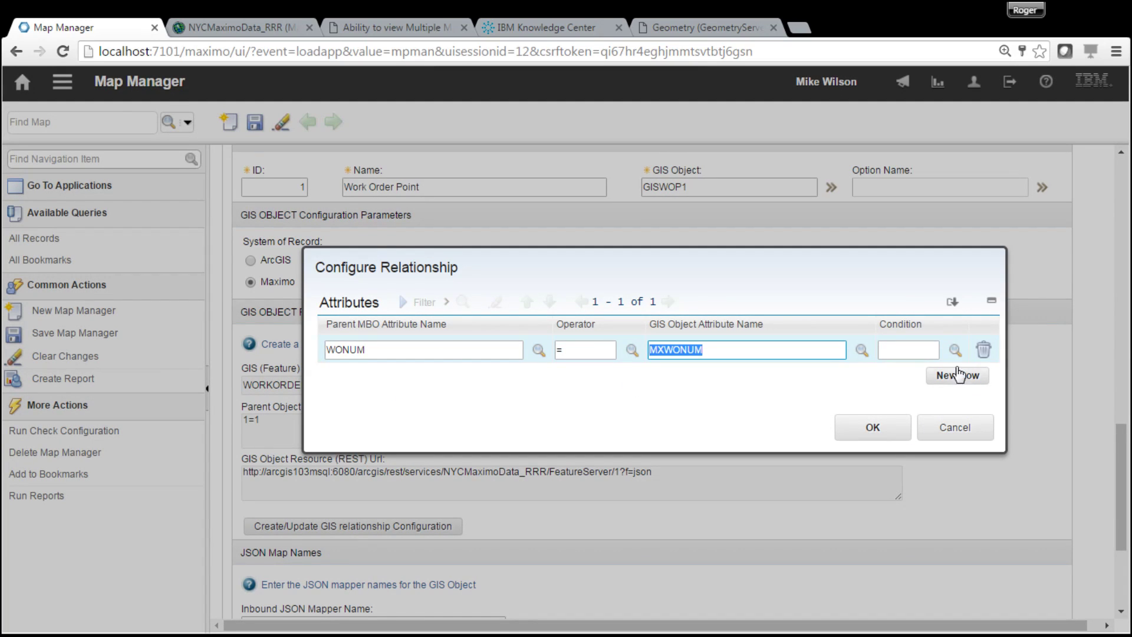
left_click(956, 351)
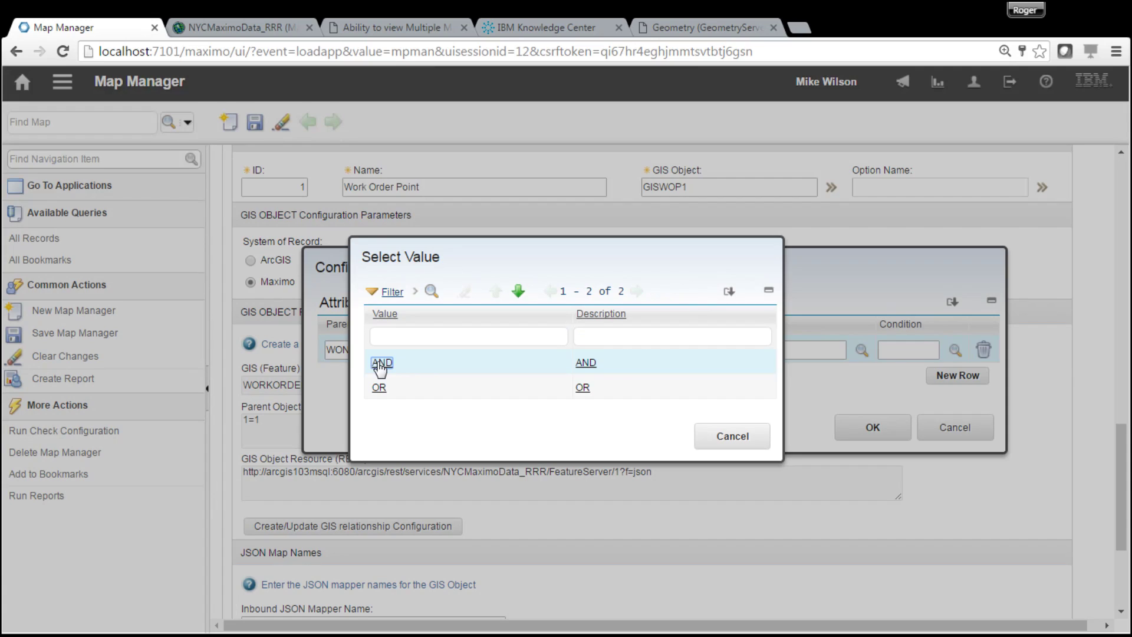
left_click(381, 364)
- Add a second row matching SITEID = MXSITEID and apply the relationship
left_click(973, 378)
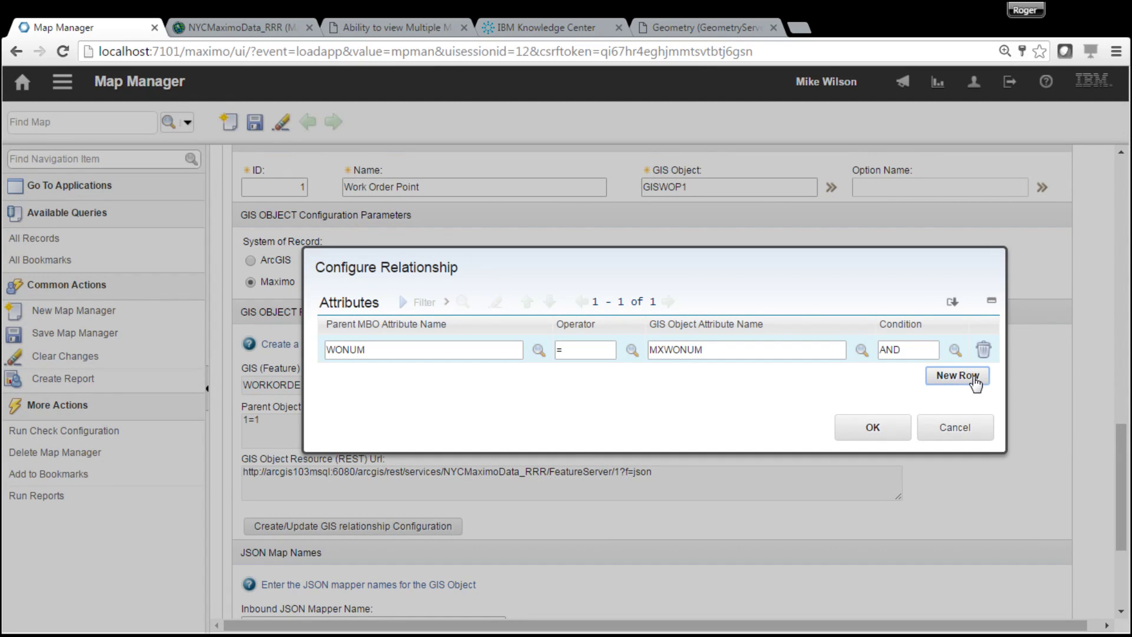
left_click(536, 379)
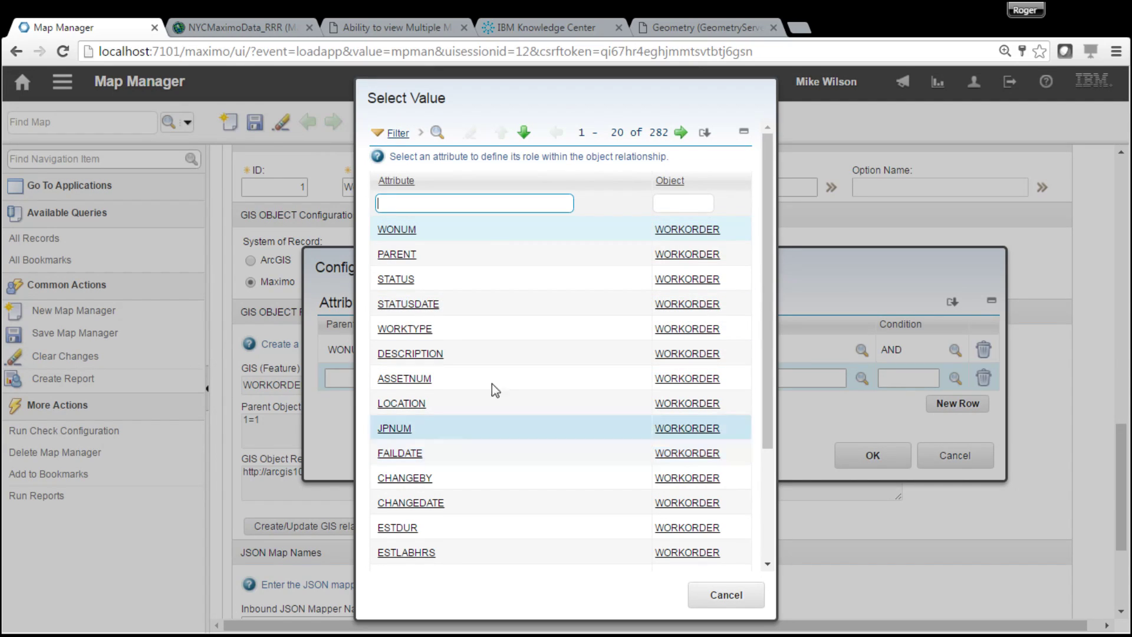
type("site")
key("Return")
left_click(393, 255)
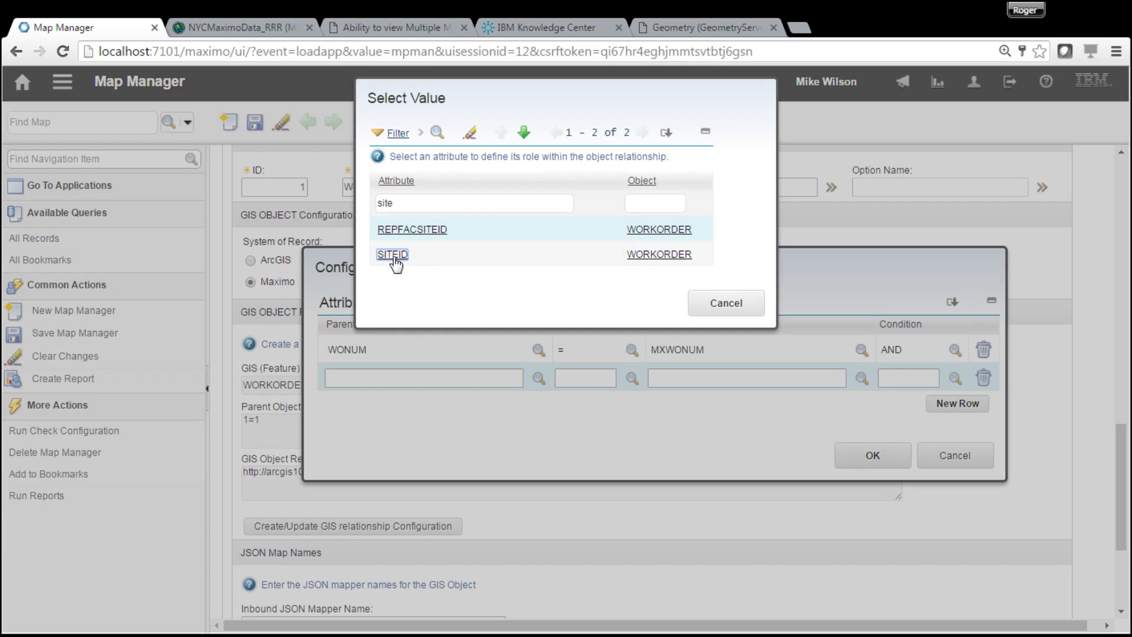
left_click(632, 380)
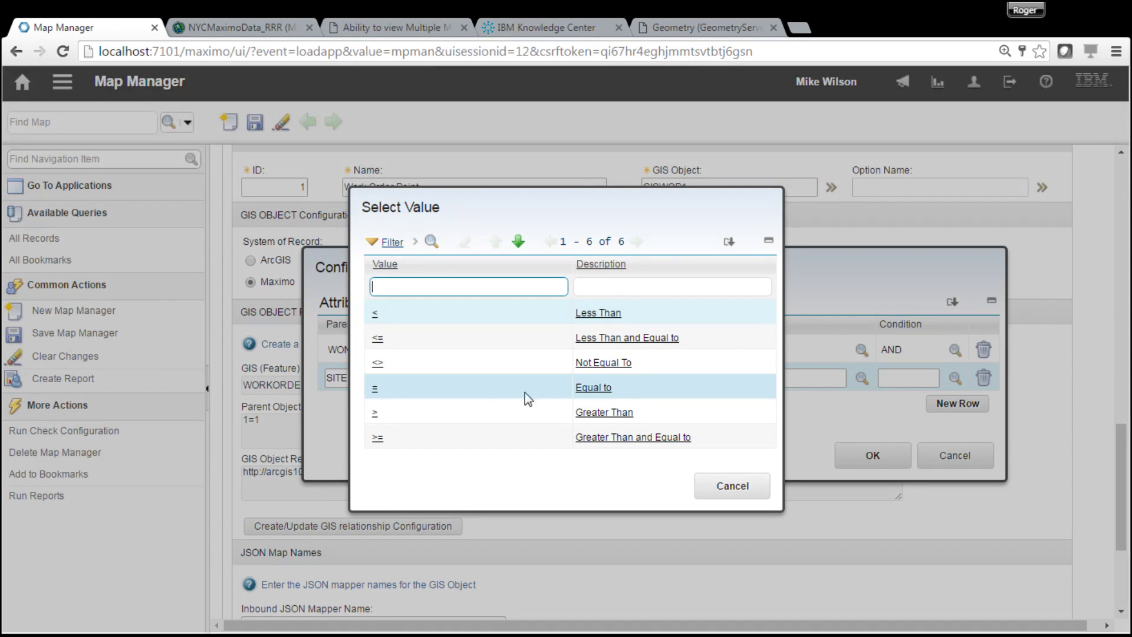
left_click(375, 391)
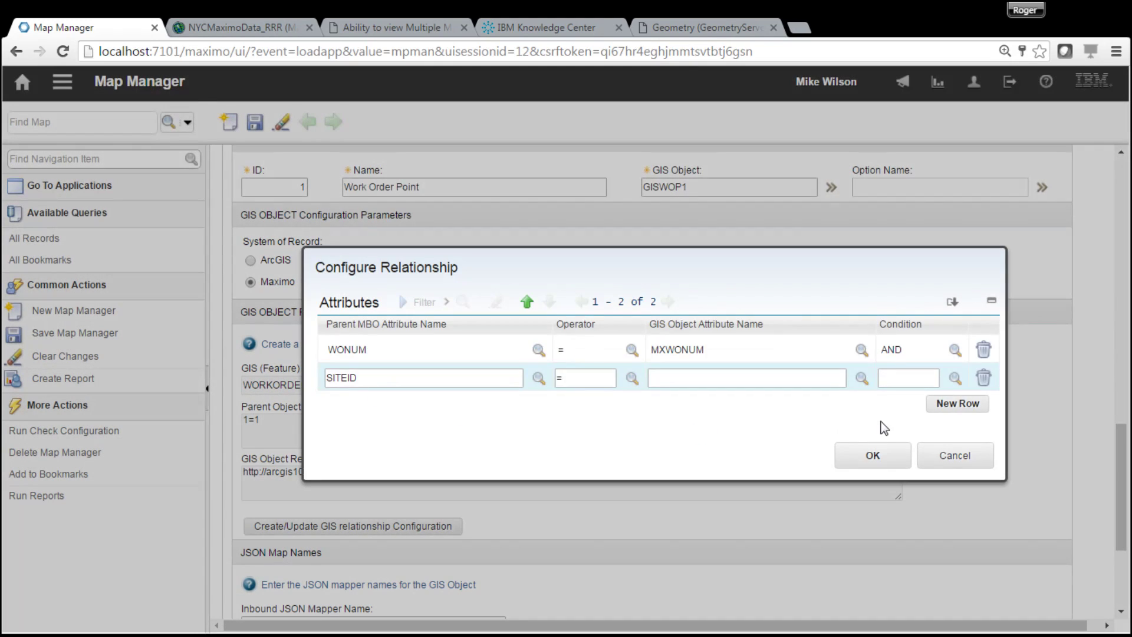
left_click(861, 379)
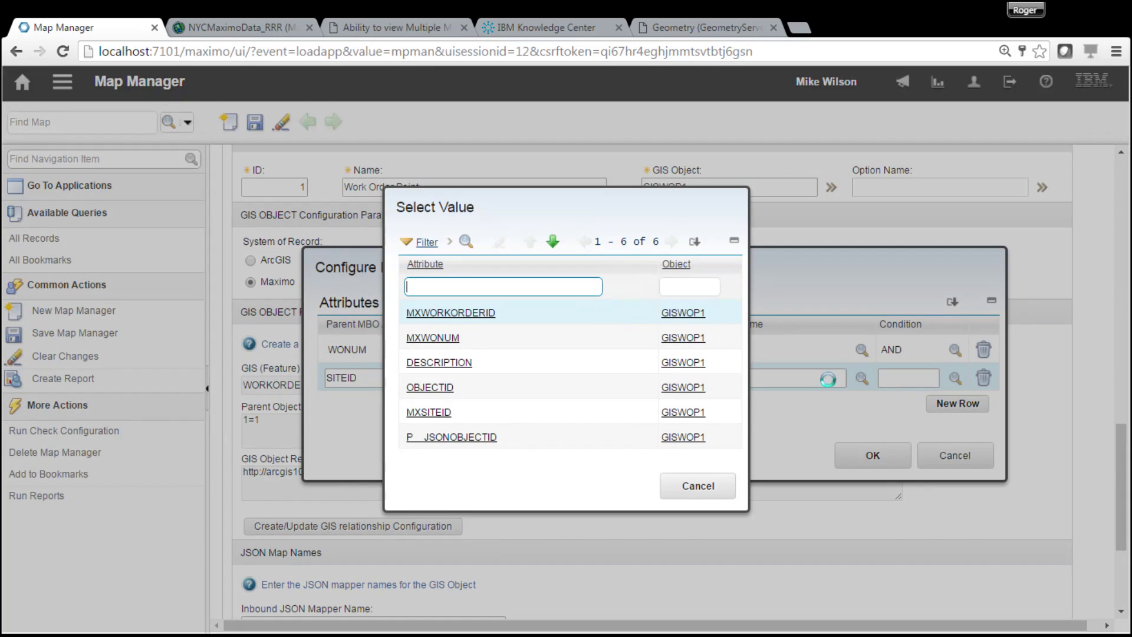
left_click(430, 413)
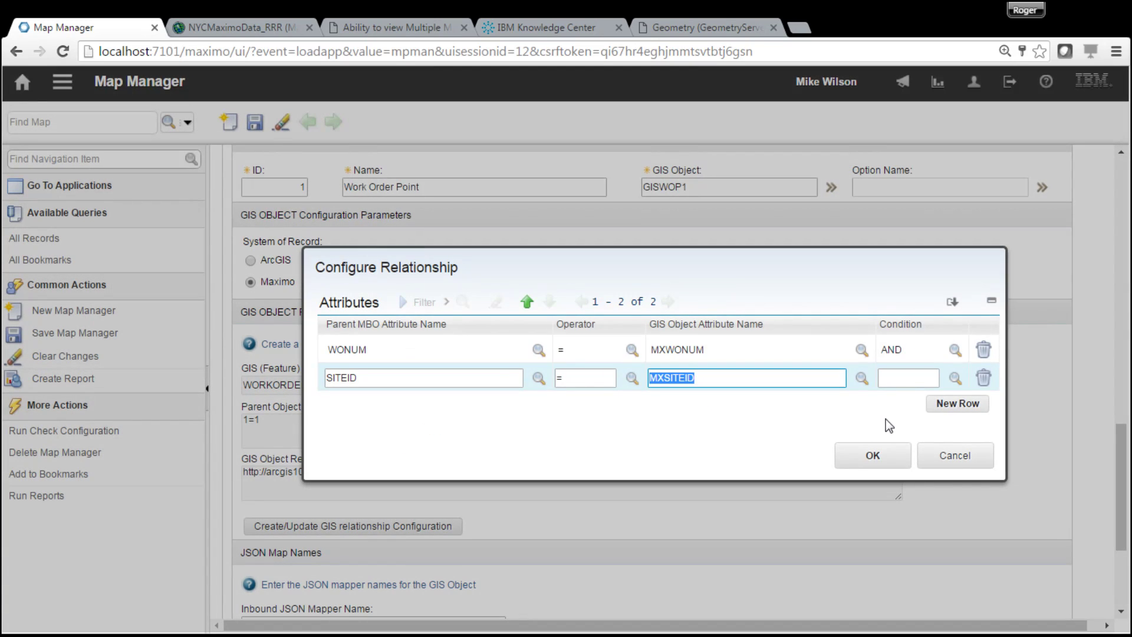
left_click(883, 464)
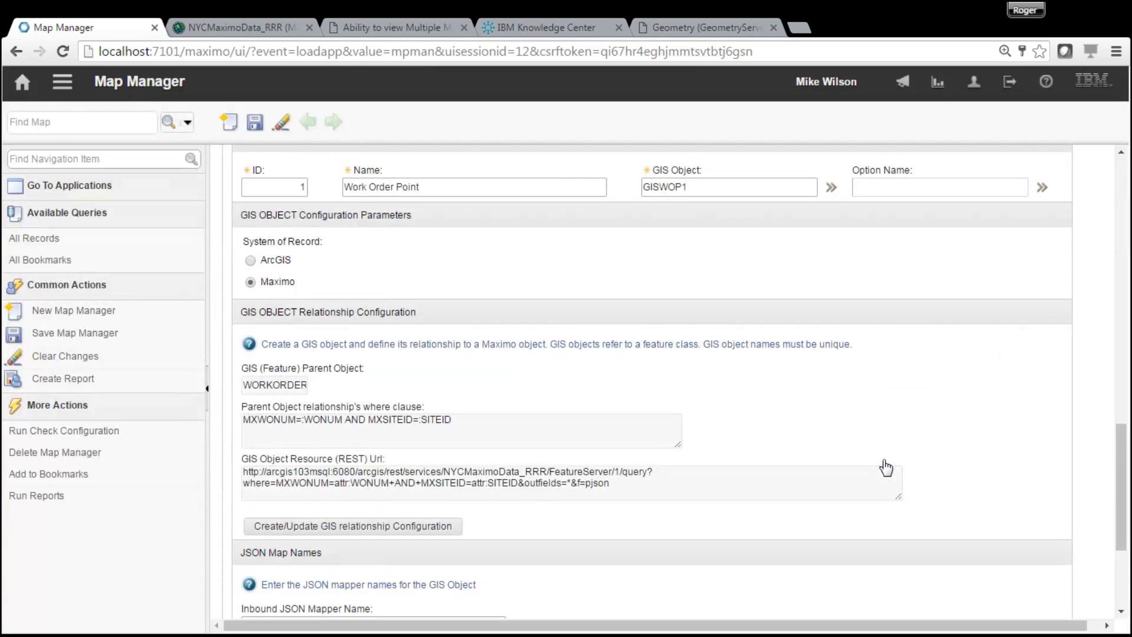
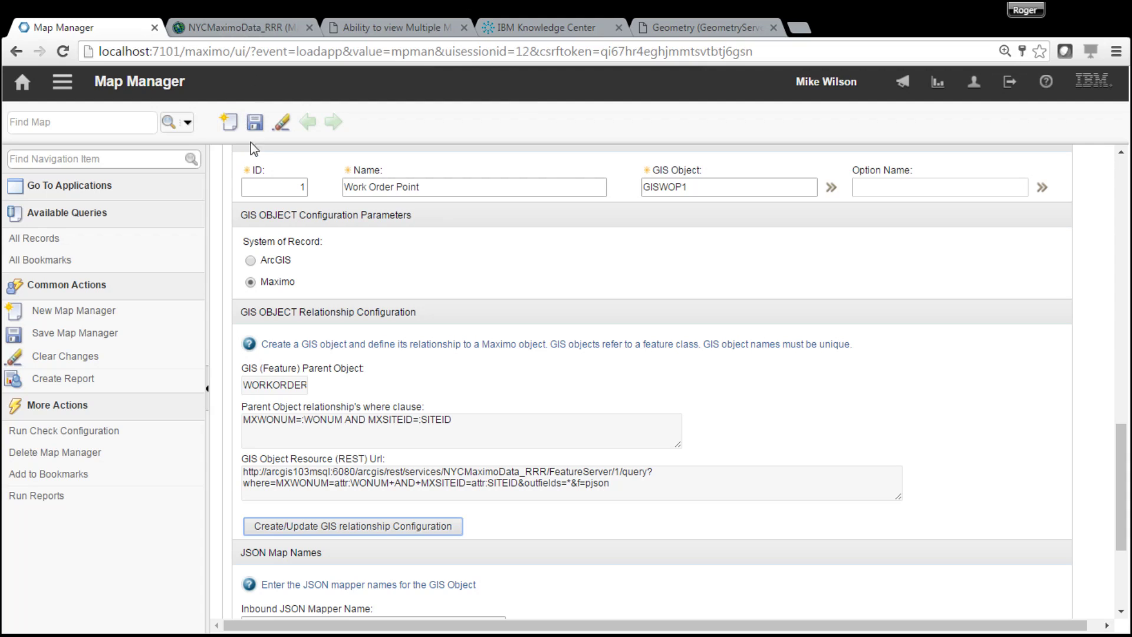
- Try saving MAP1 and dismiss the BMXAA4195E missing GIS object error
left_click(254, 122)
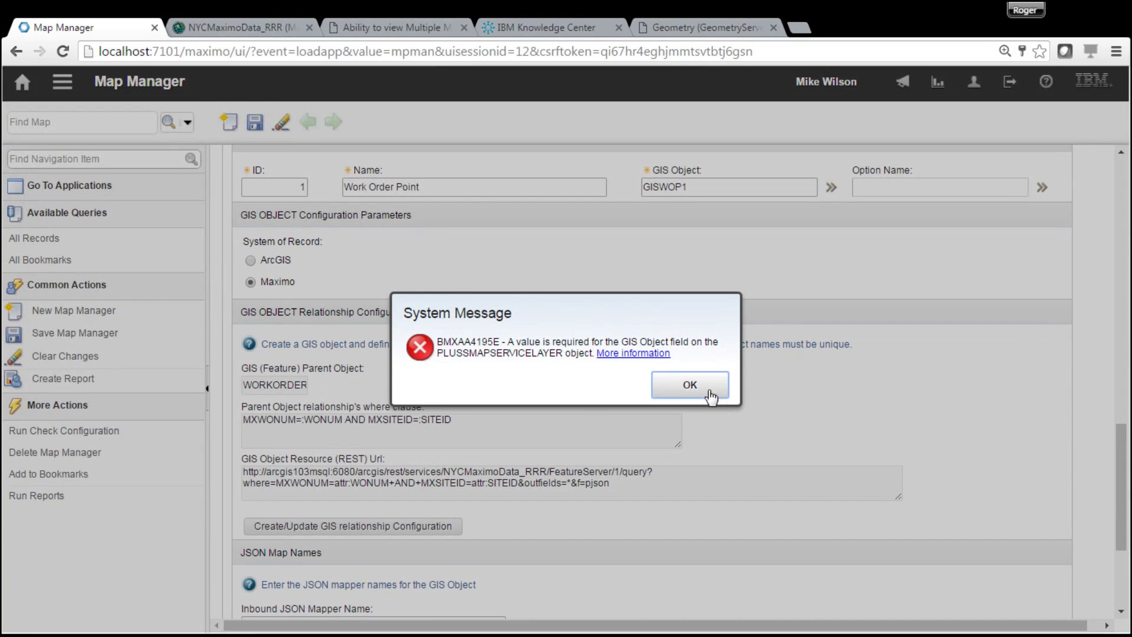
left_click(718, 396)
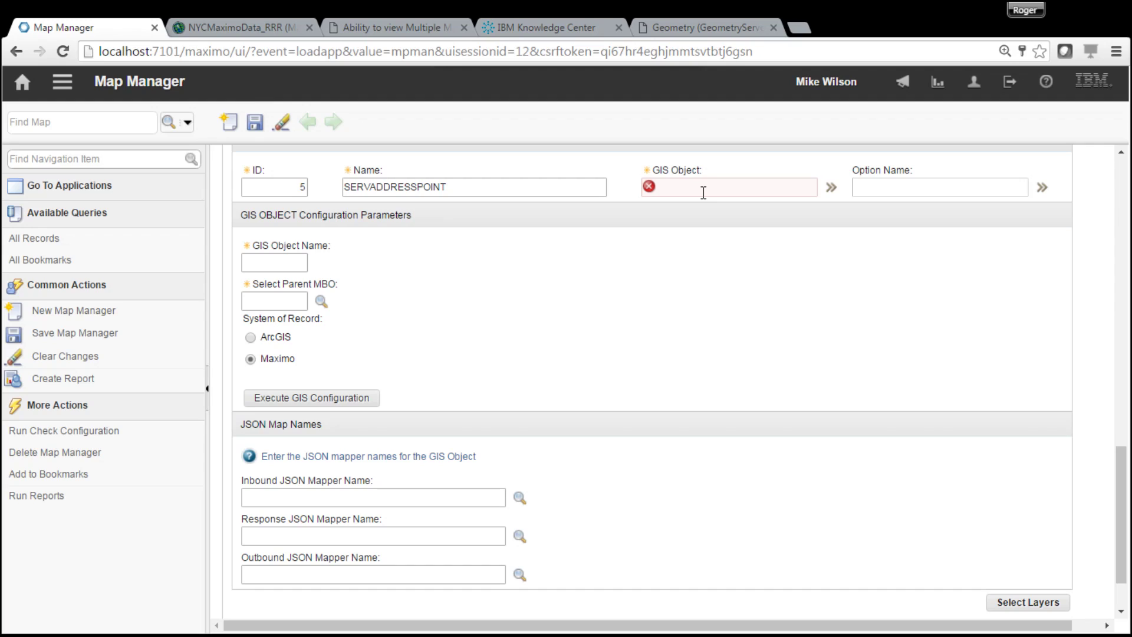
- Name the SERVADDRESSPOINT GIS object GISSA1 with SERVICEADDRESS as its parent object
left_click(282, 264)
type("GISSA1")
left_click(320, 302)
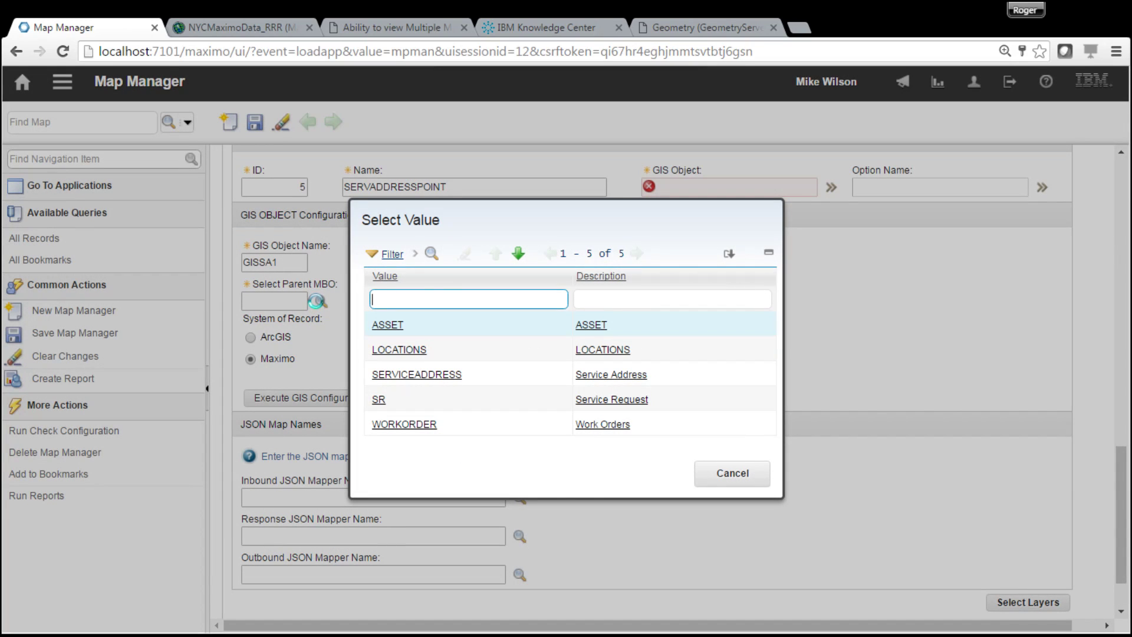
left_click(446, 381)
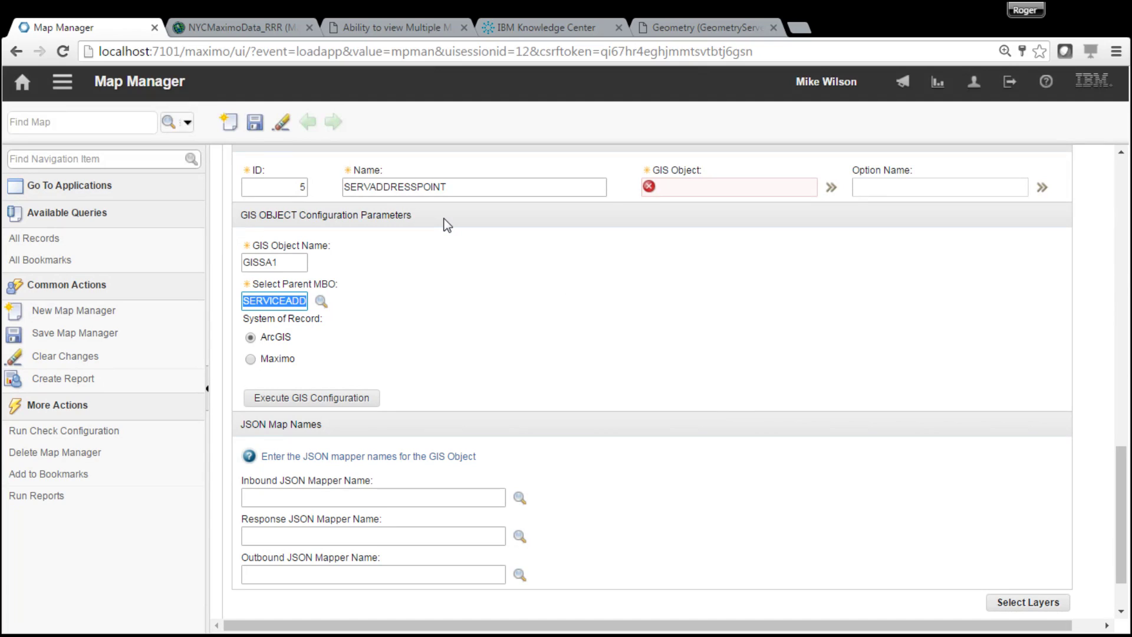
- Make Maximo the system of record and accept the four fetched layer attributes
left_click(260, 358)
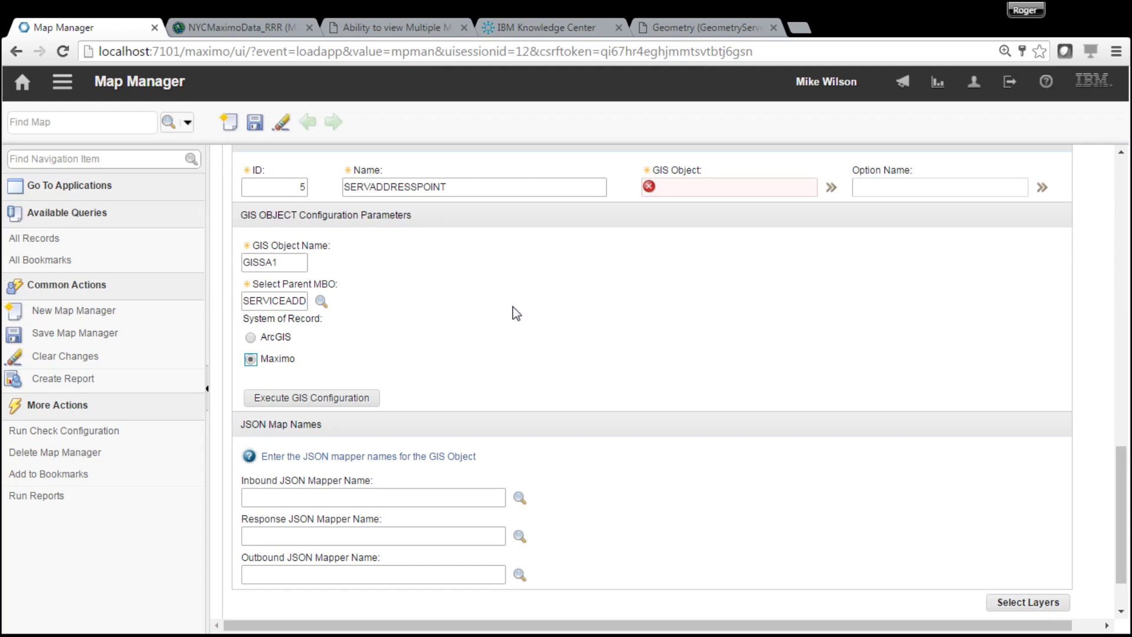
left_click(253, 339)
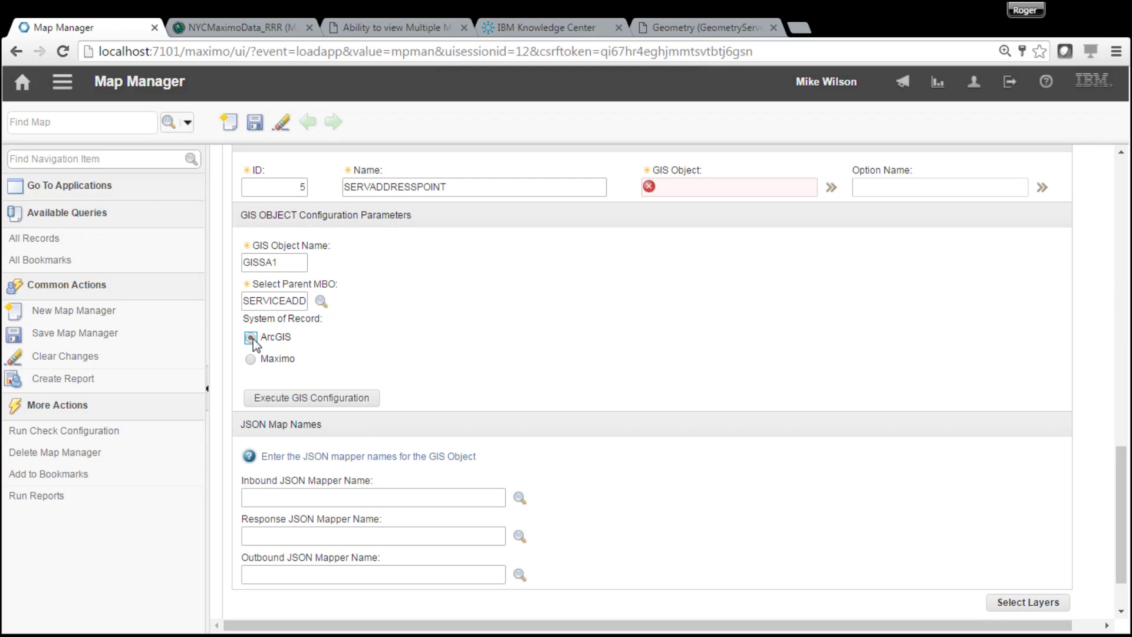
left_click(317, 400)
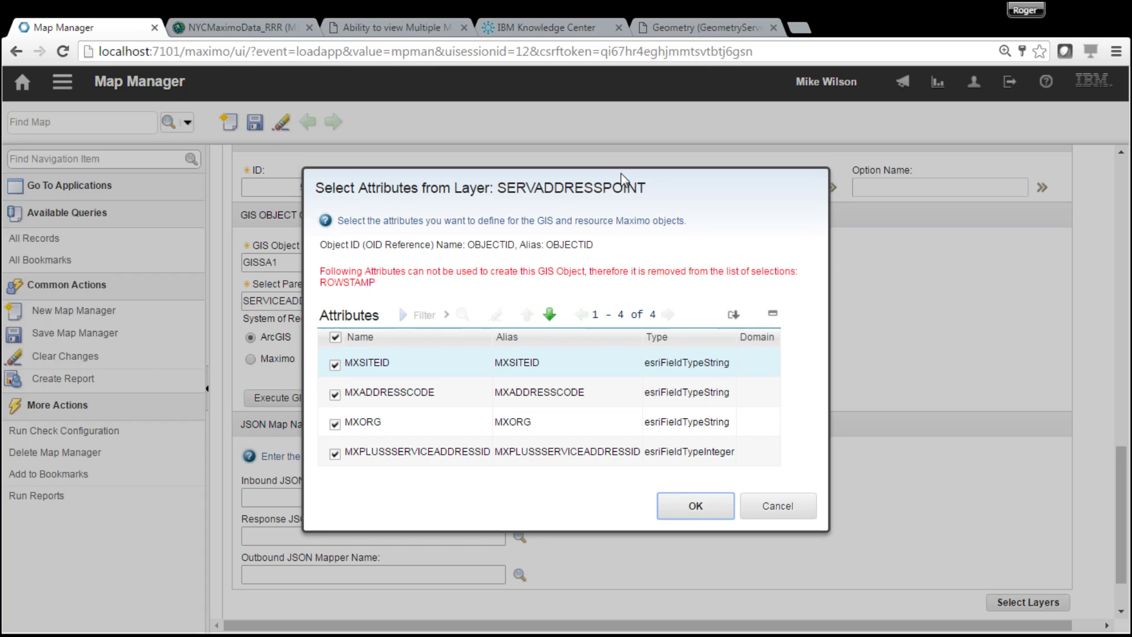
left_click(781, 506)
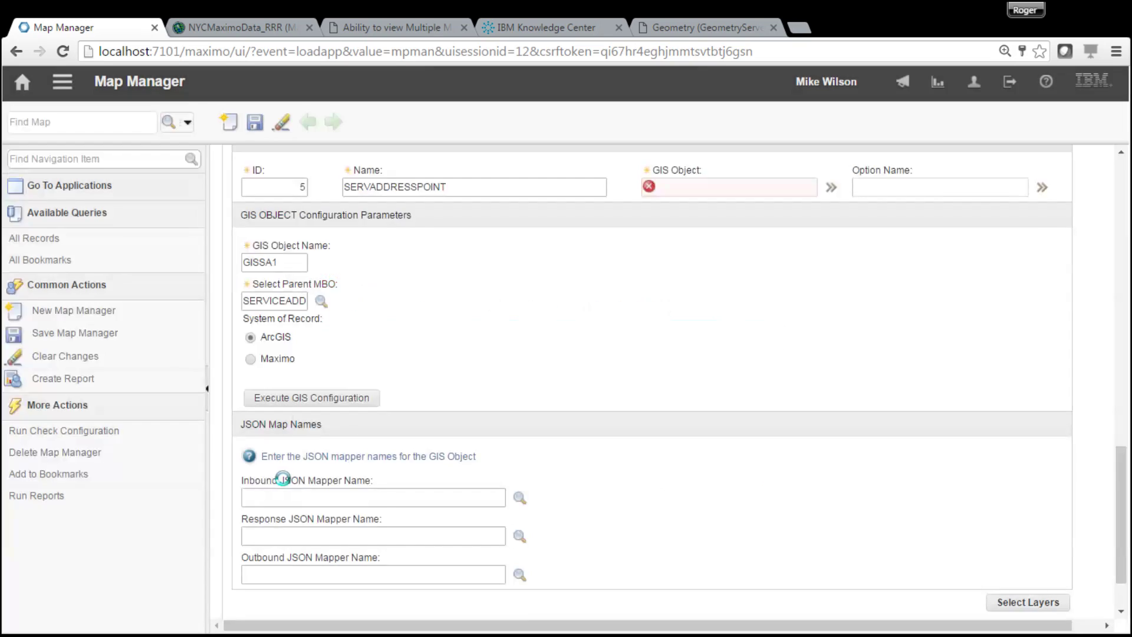
left_click(251, 358)
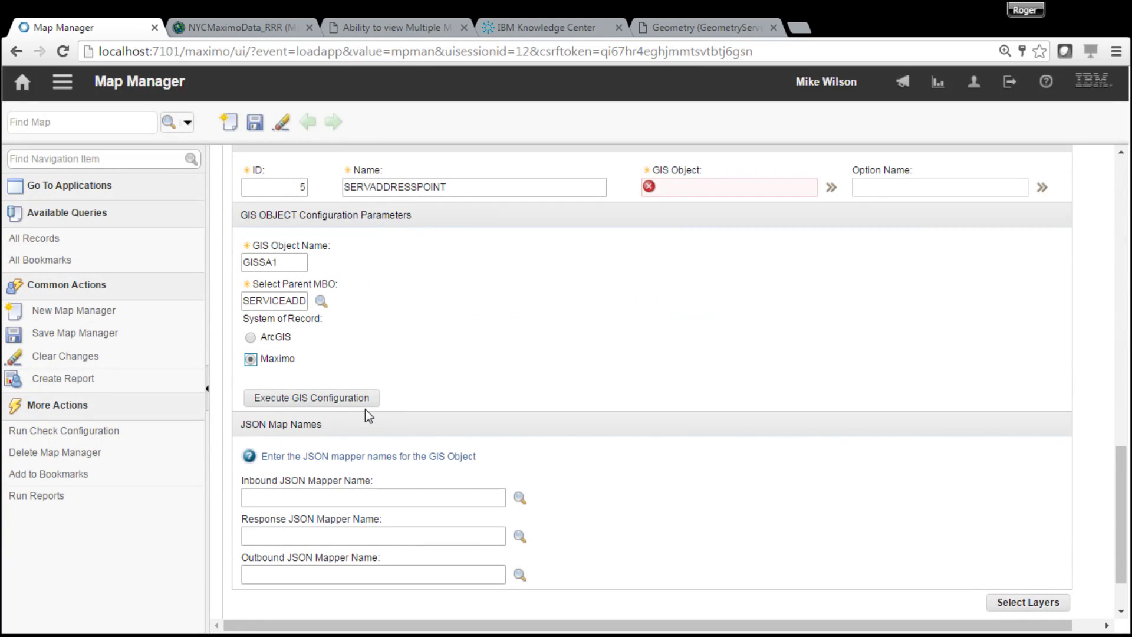
left_click(355, 400)
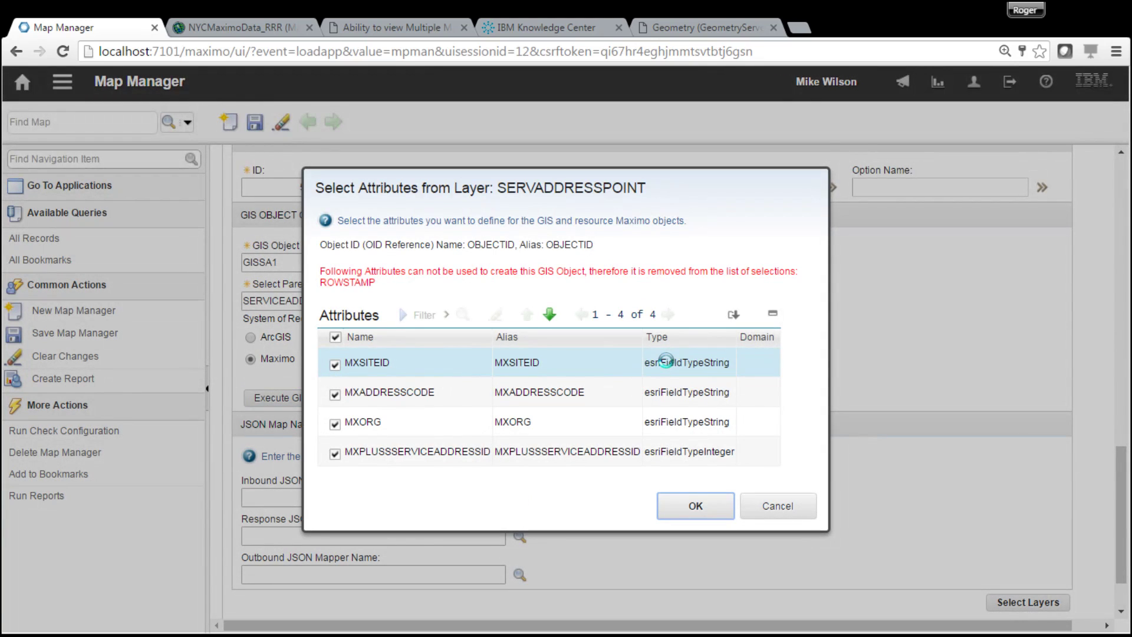
left_click(696, 508)
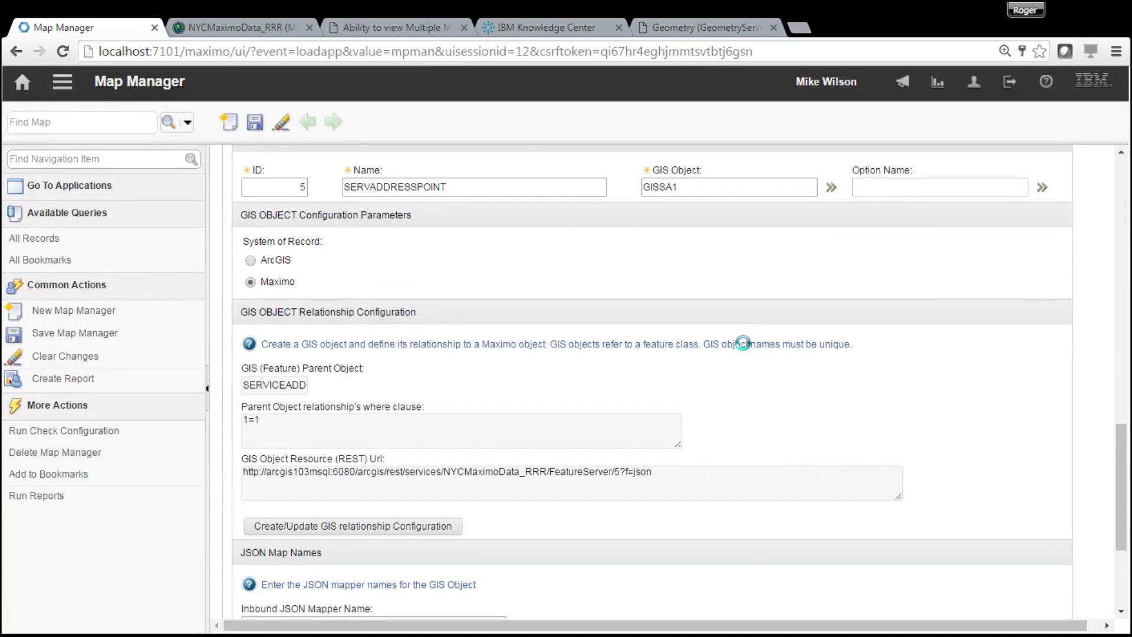
- Add a first GISSA1 relationship row matching ADDRESSCODE = MXADDRESSCODE, joined with AND
left_click(399, 537)
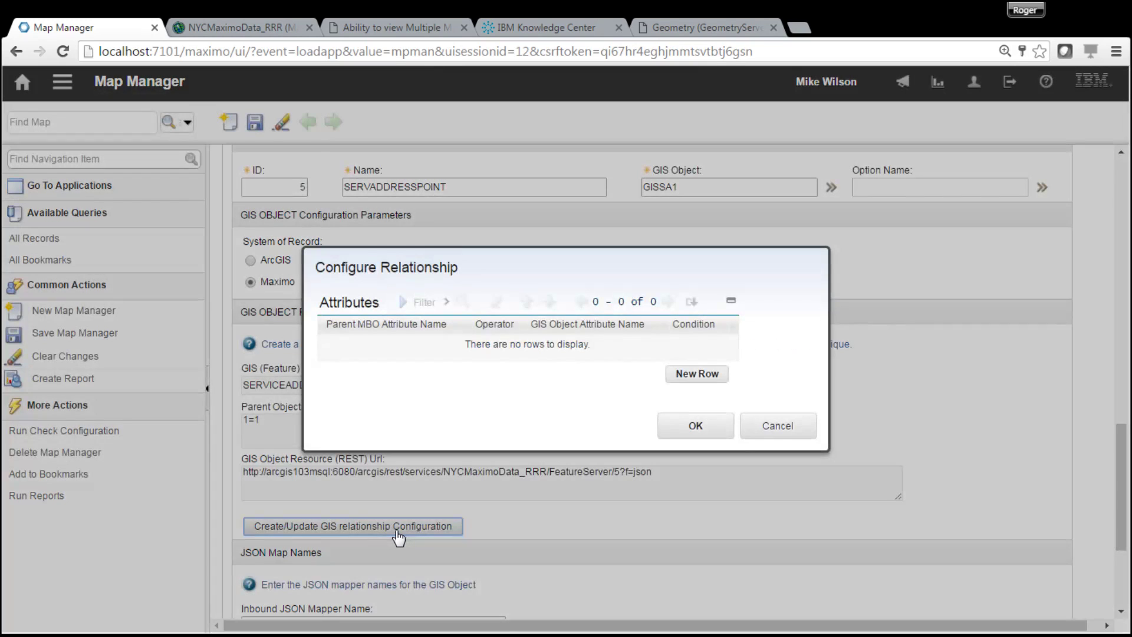
left_click(697, 373)
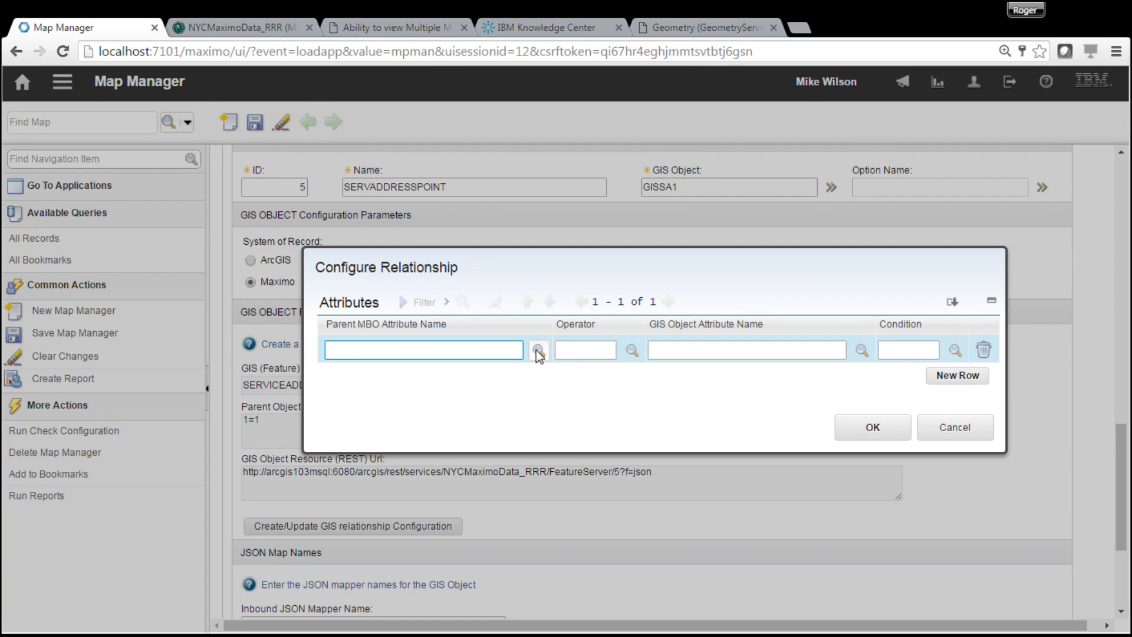
left_click(533, 351)
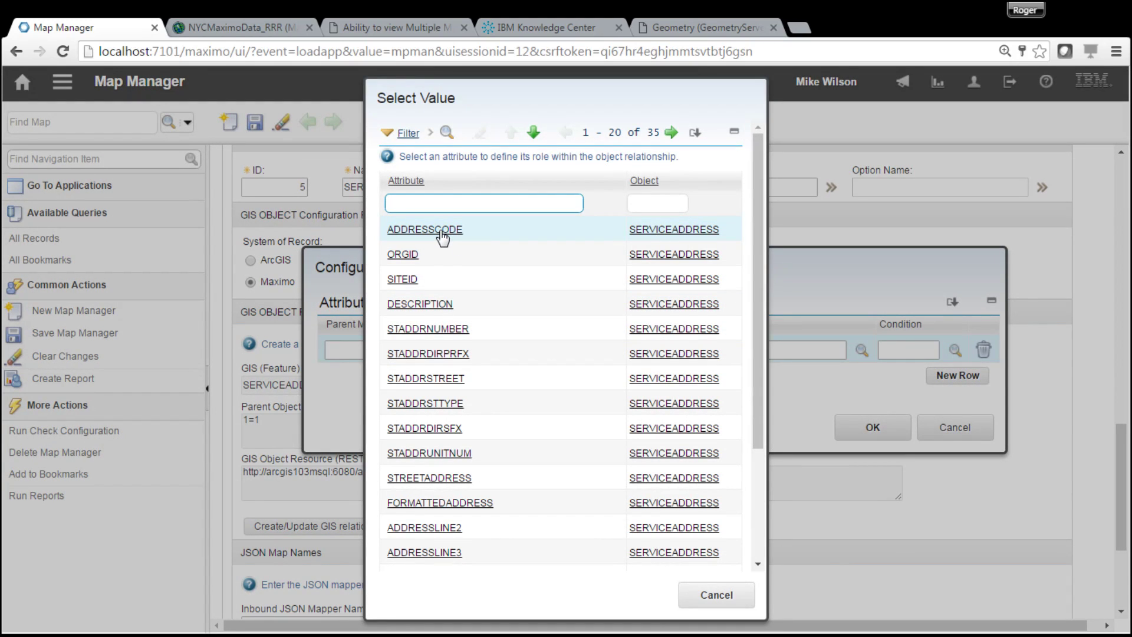
left_click(443, 235)
left_click(636, 352)
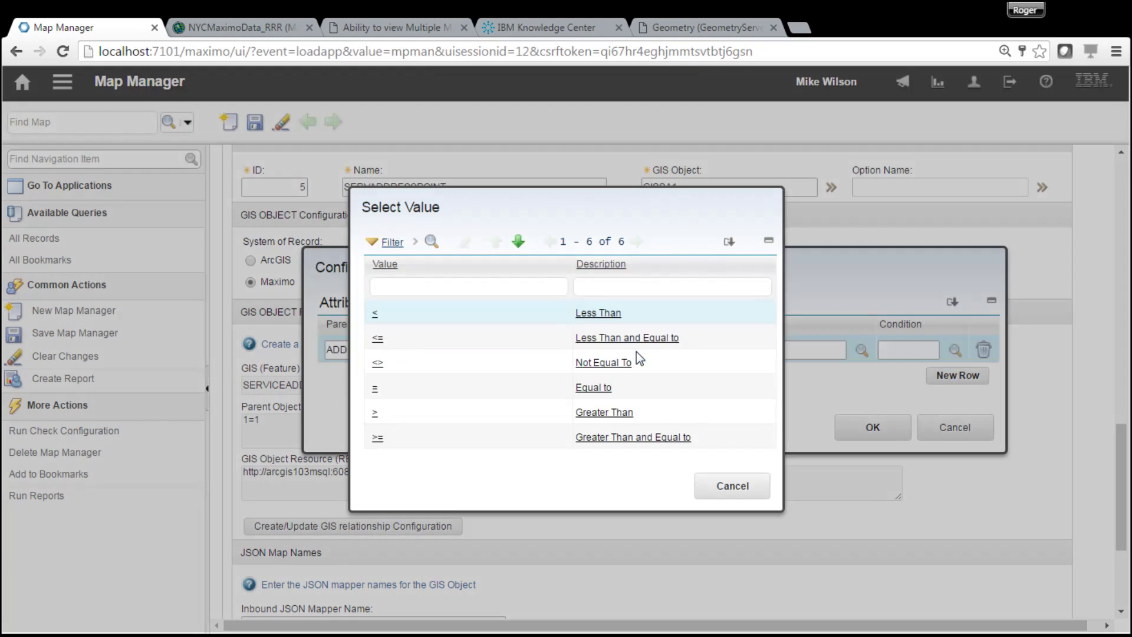
left_click(375, 389)
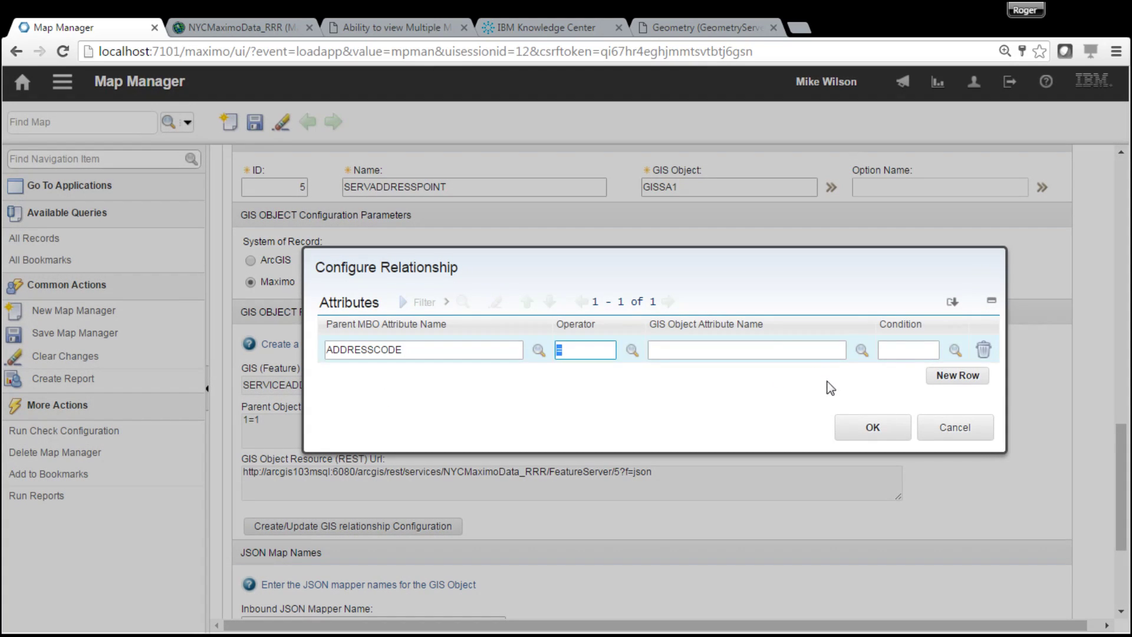
left_click(862, 350)
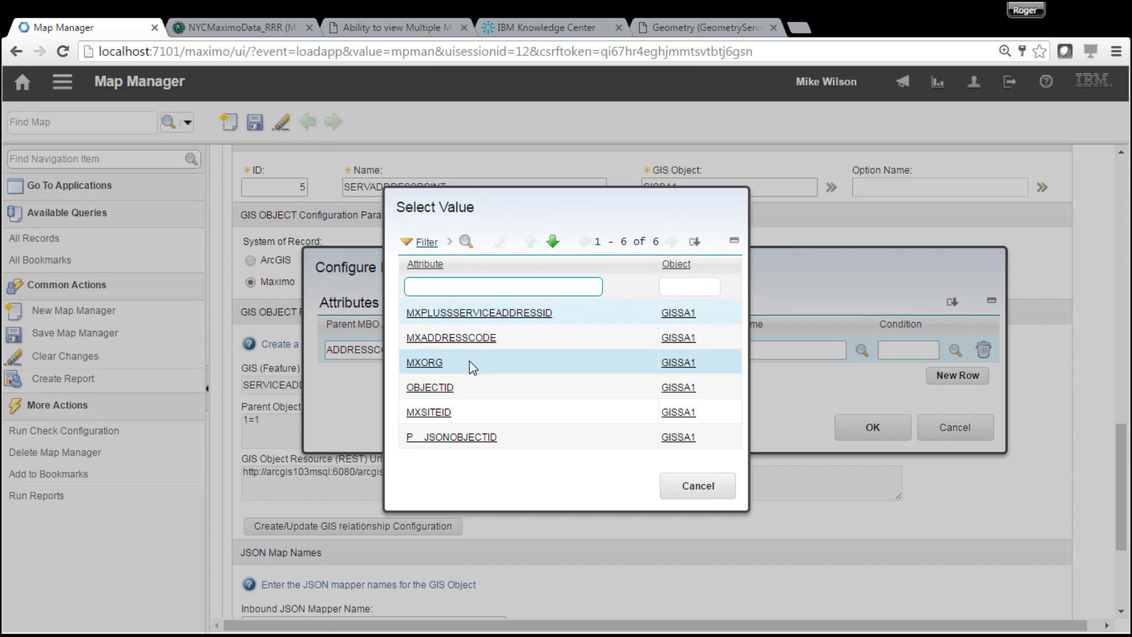
left_click(451, 338)
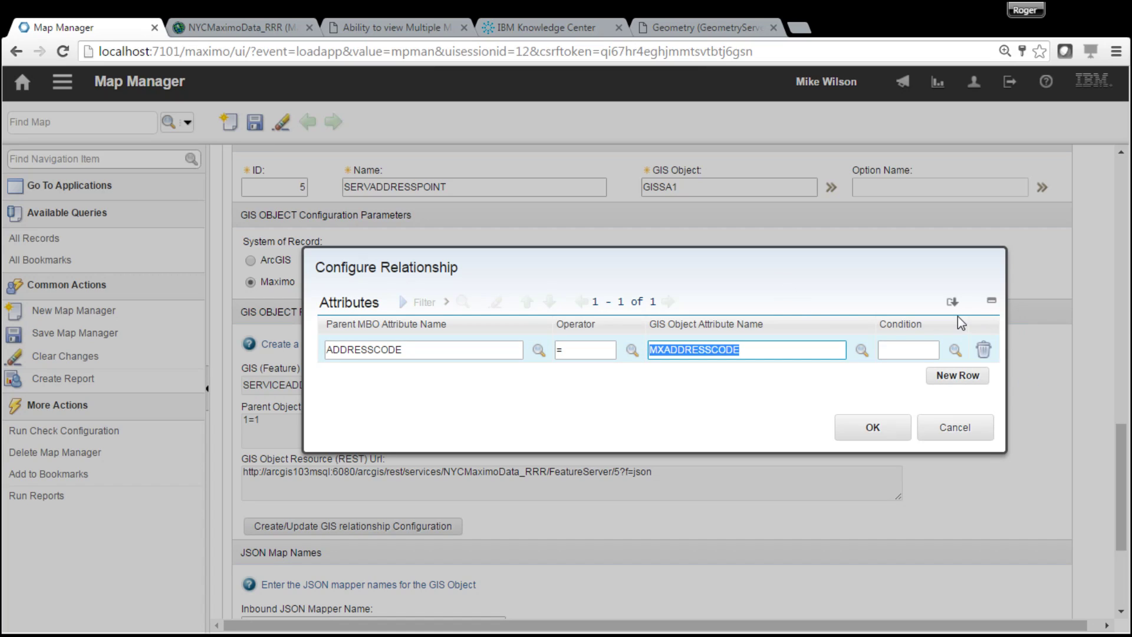
left_click(956, 350)
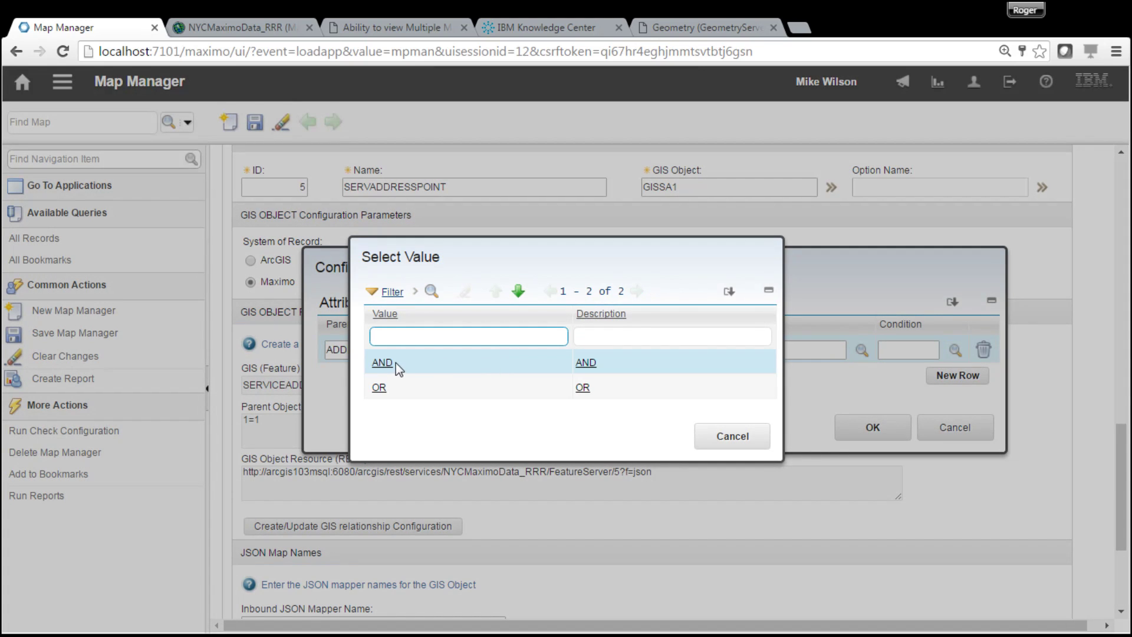
left_click(382, 364)
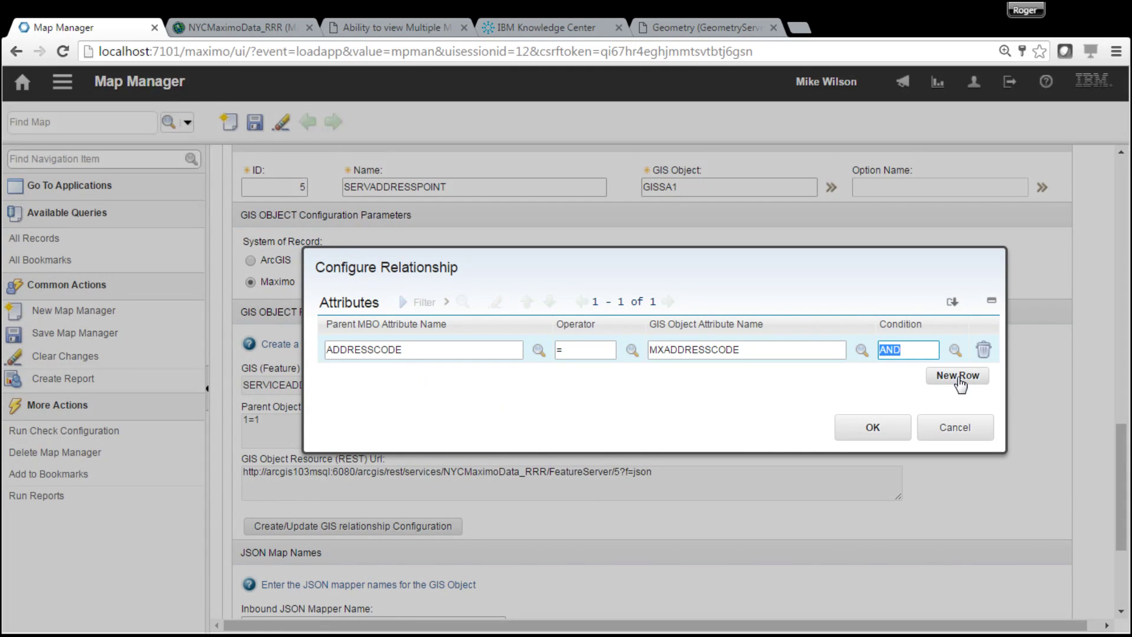
- Add a second row matching ORGID = MXORG, apply the relationship, and save
left_click(958, 375)
left_click(537, 378)
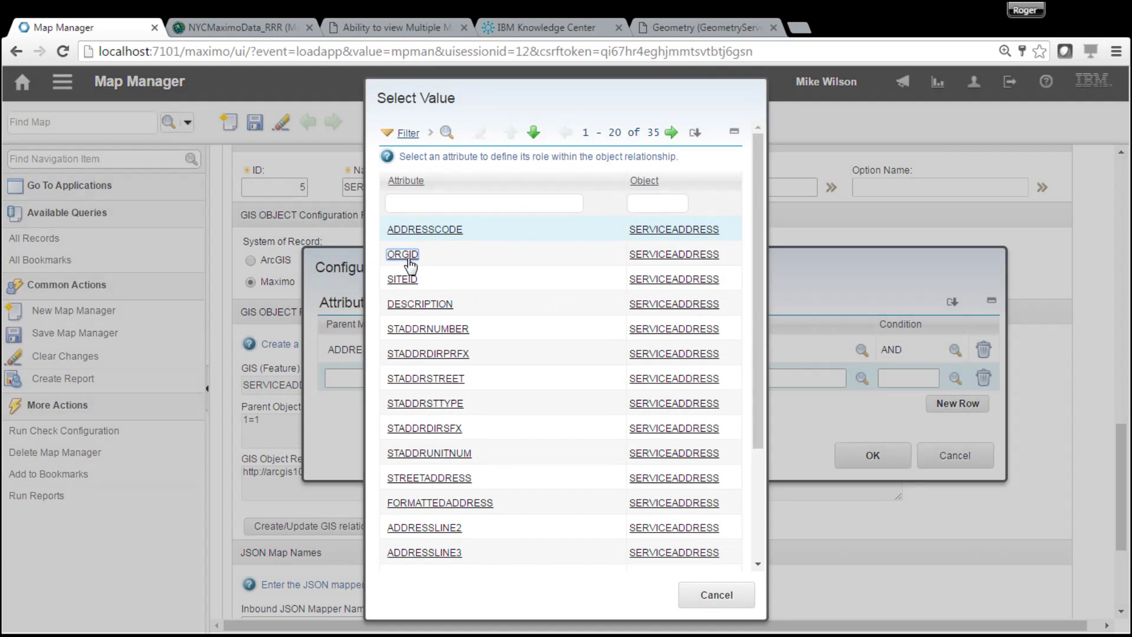
left_click(403, 254)
left_click(630, 378)
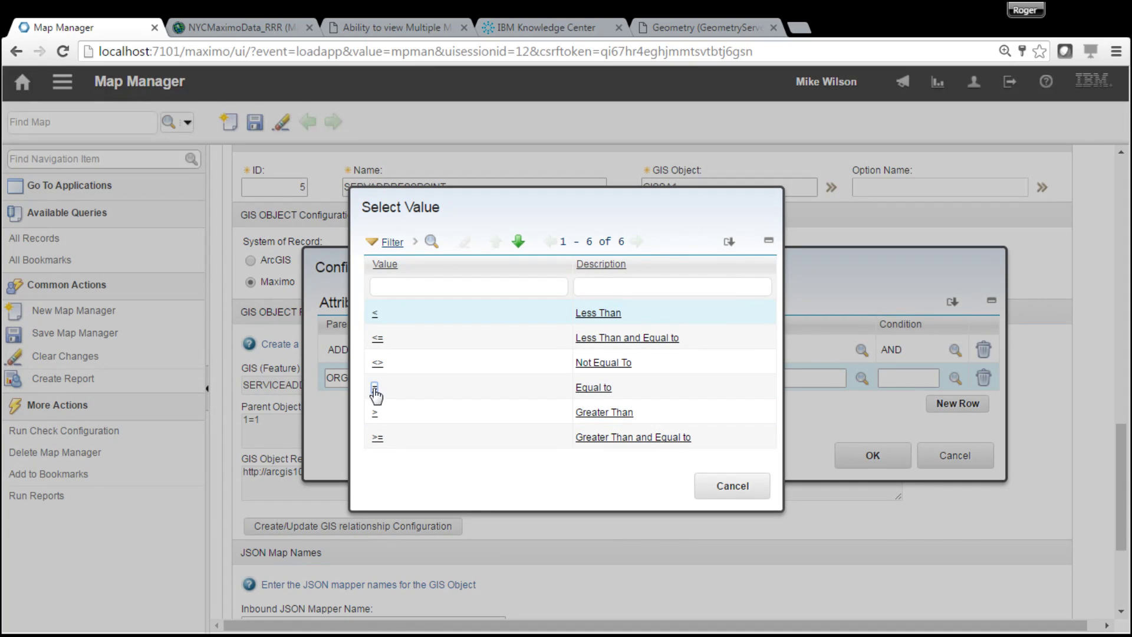
left_click(376, 392)
left_click(862, 379)
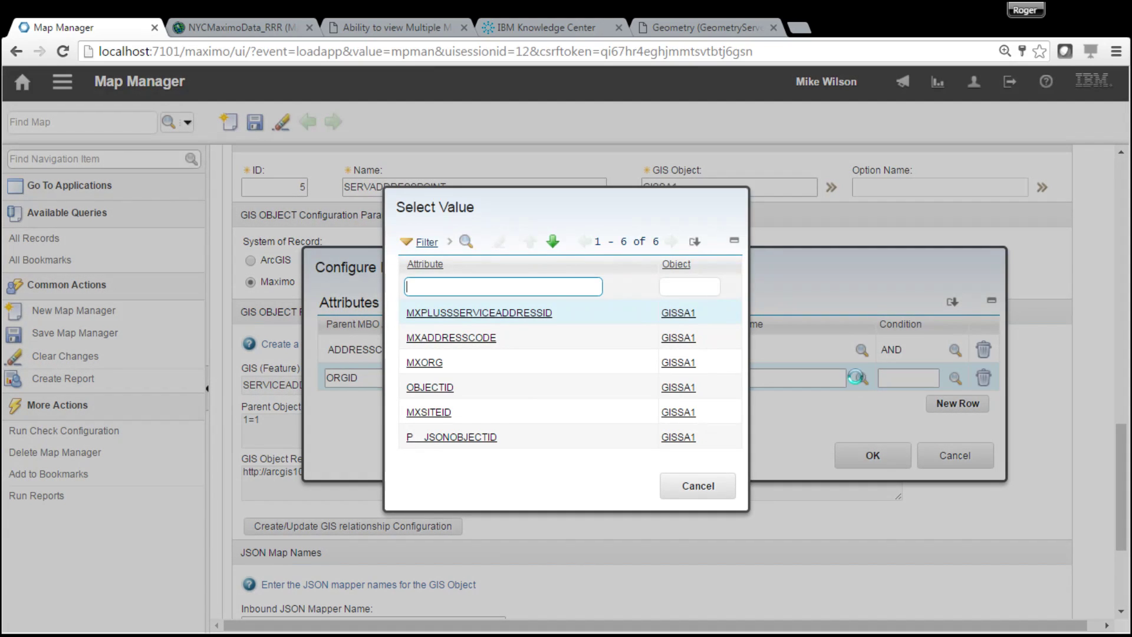
left_click(420, 362)
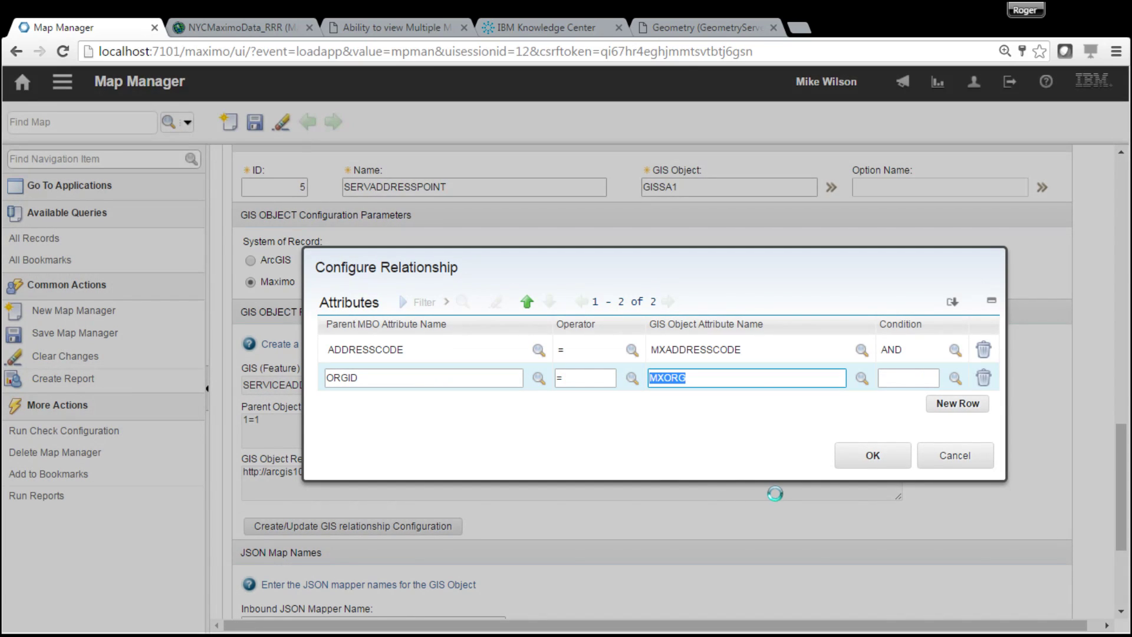
left_click(886, 459)
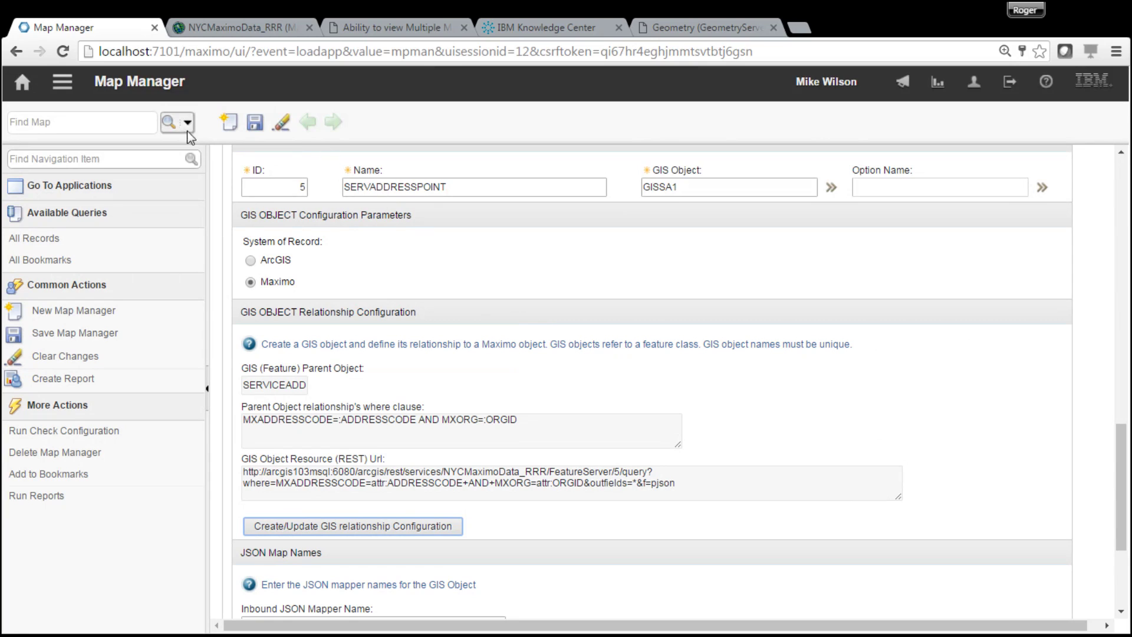
left_click(262, 130)
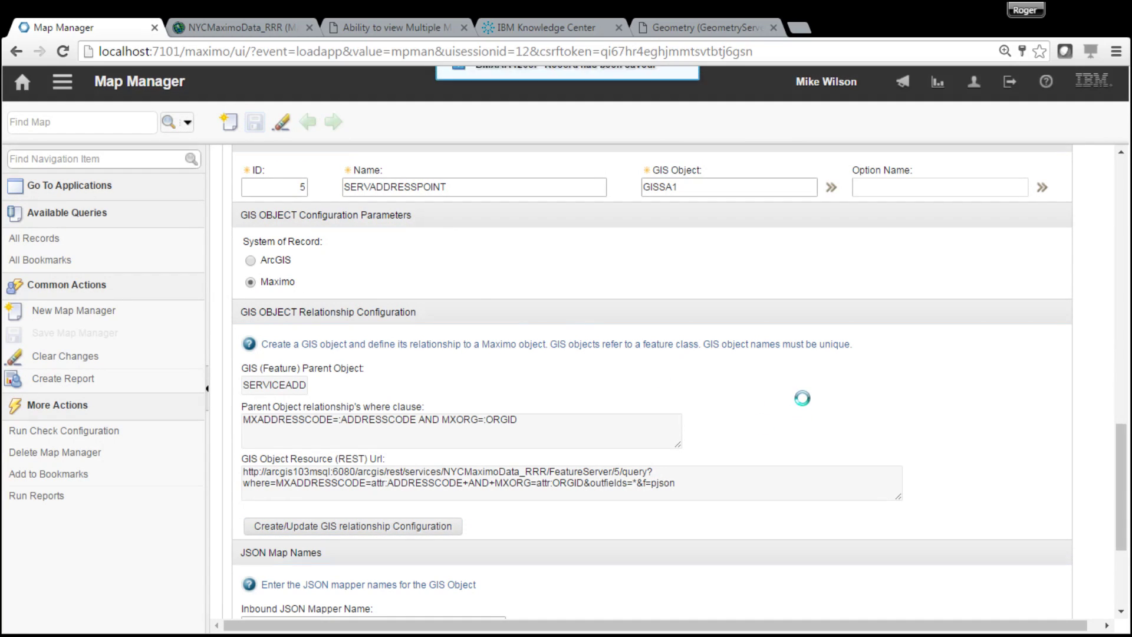
- Collapse the SERVADDRESSPOINT layer, preview NYCMaximoData's layers, and add a third map service row
scroll(1126, 348, "up", 5)
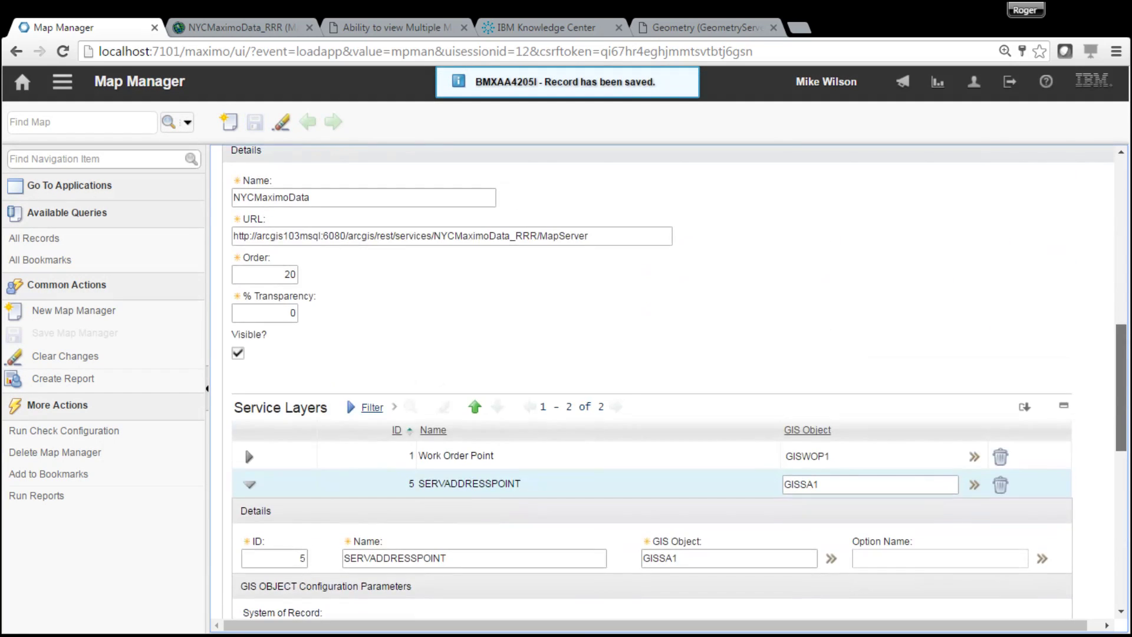
left_click(249, 436)
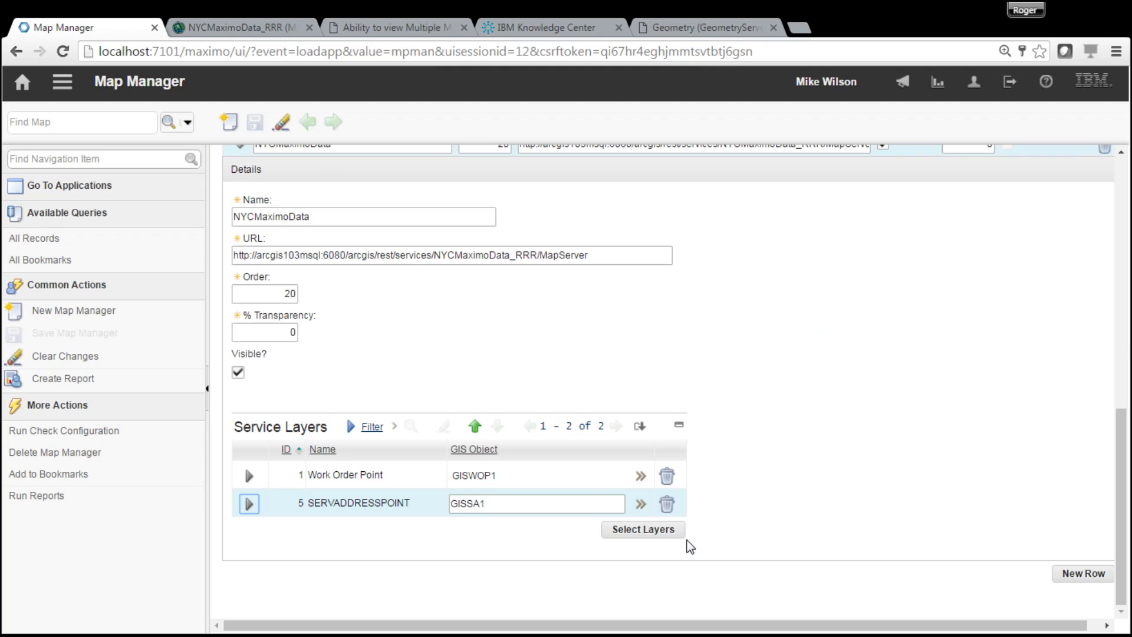
left_click(662, 537)
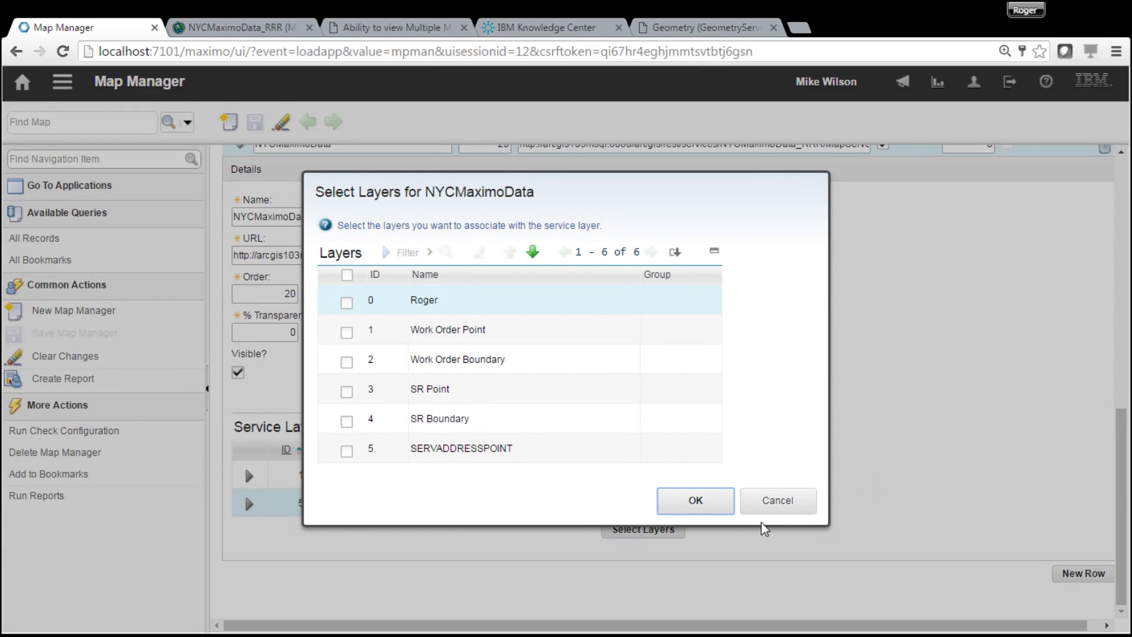
left_click(789, 503)
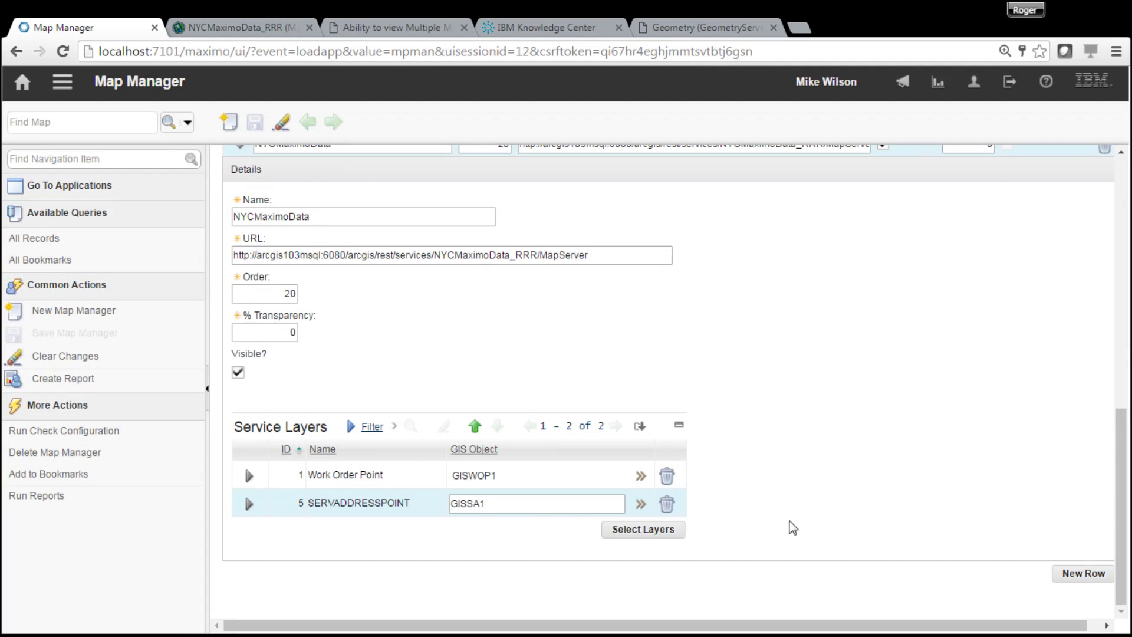
left_click(1088, 574)
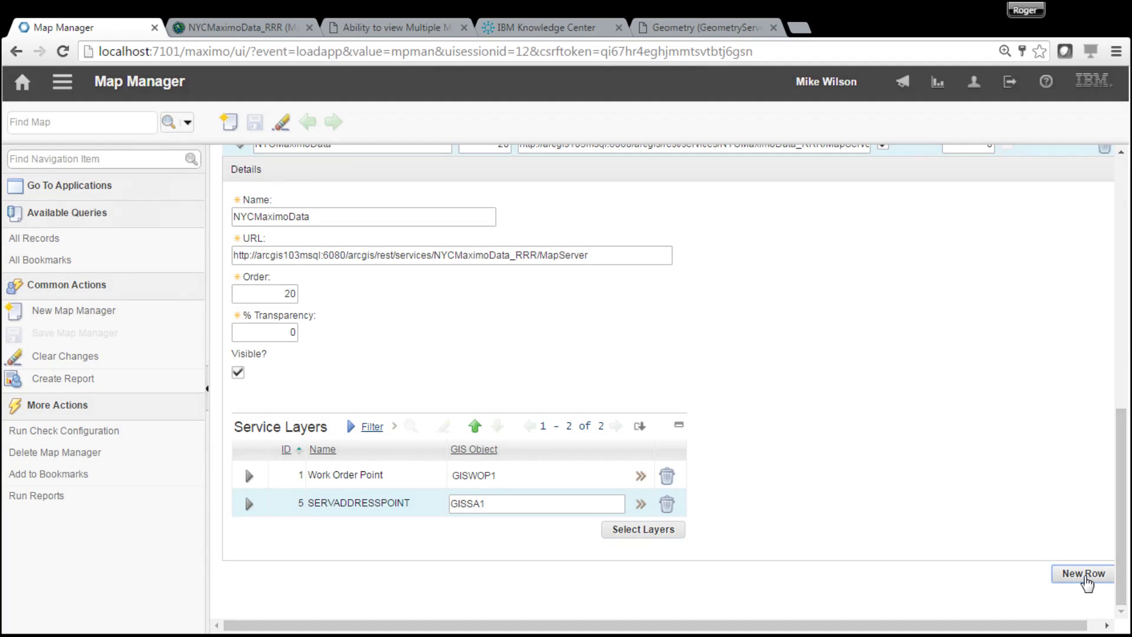
left_click_drag(1122, 448, 1122, 363)
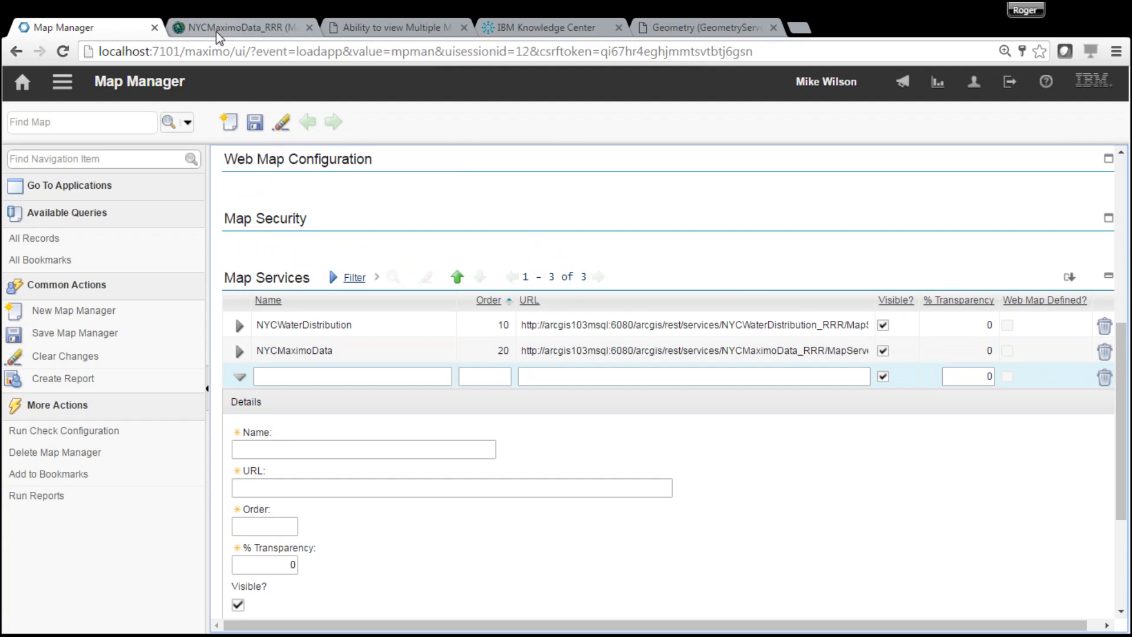
- Open the query form for the Work Order Point layer in the NYCMaximoData_RRR FeatureServer
left_click(216, 31)
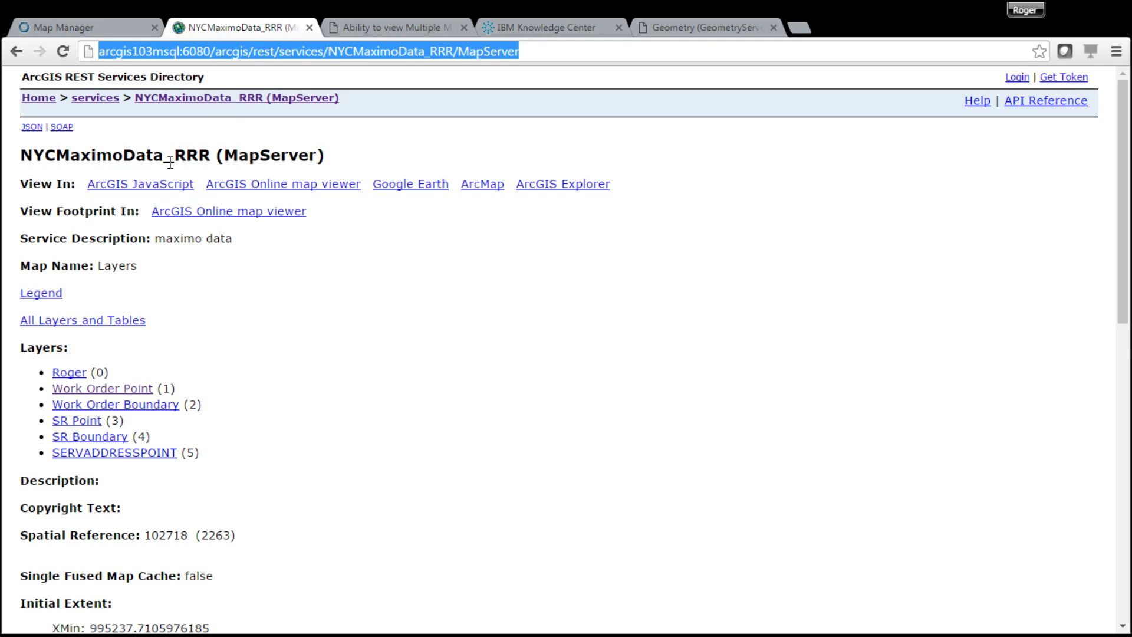
left_click(104, 102)
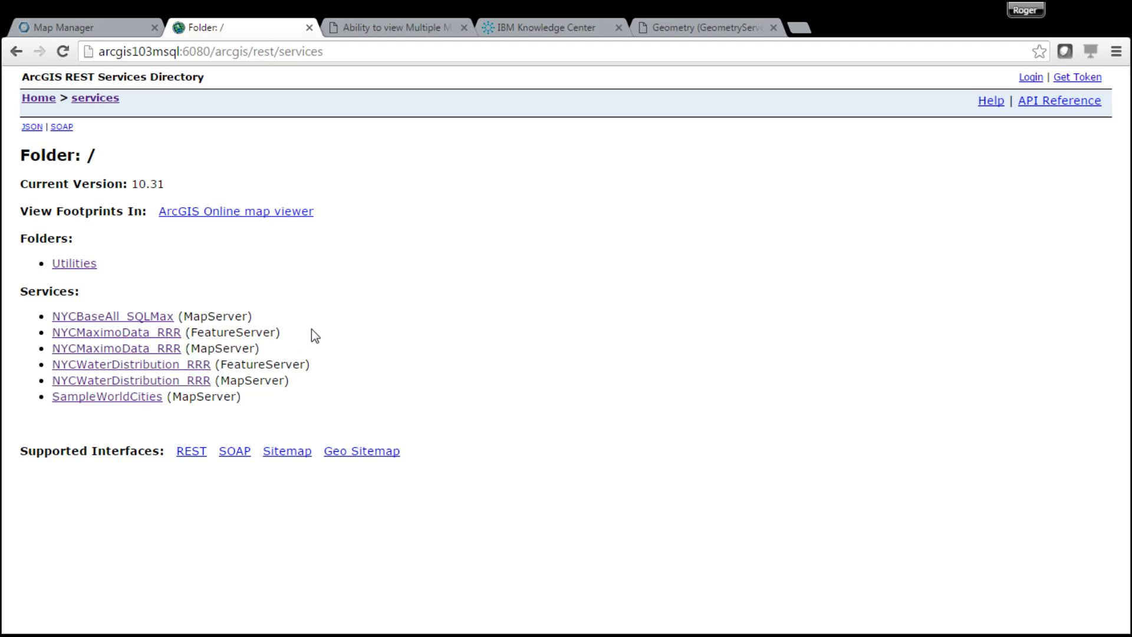
left_click(138, 334)
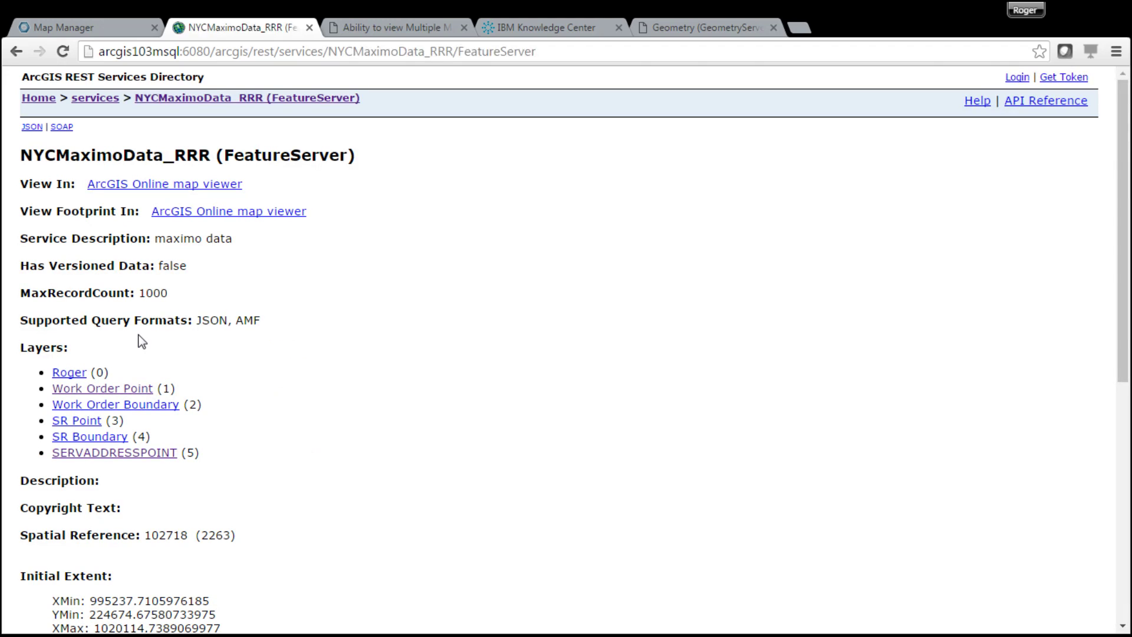
left_click(120, 394)
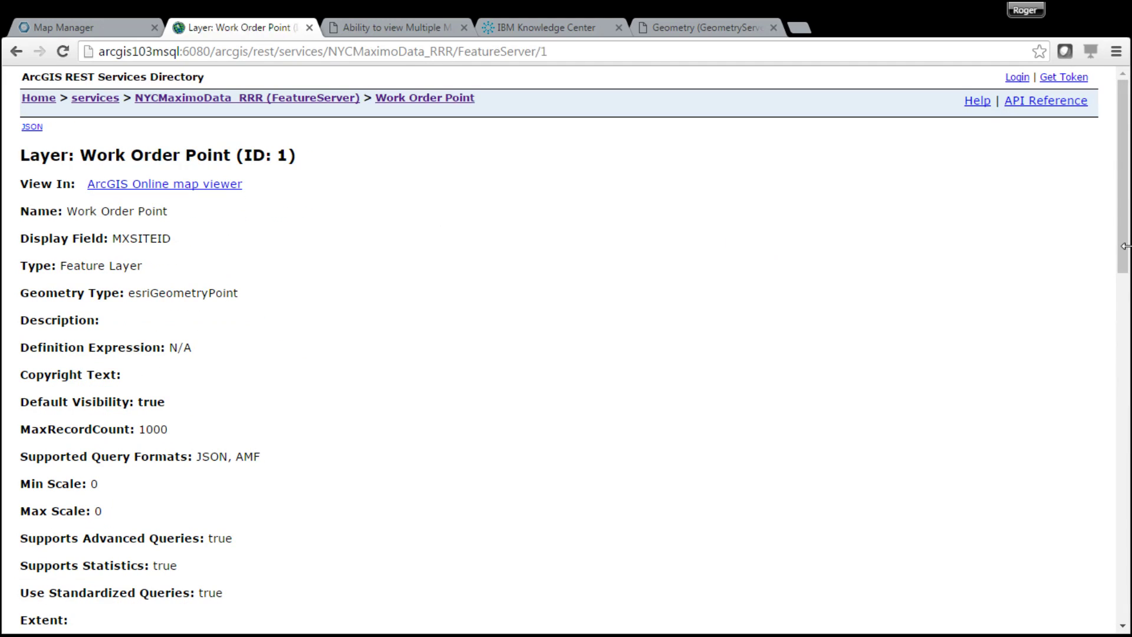
left_click_drag(1124, 245, 1124, 592)
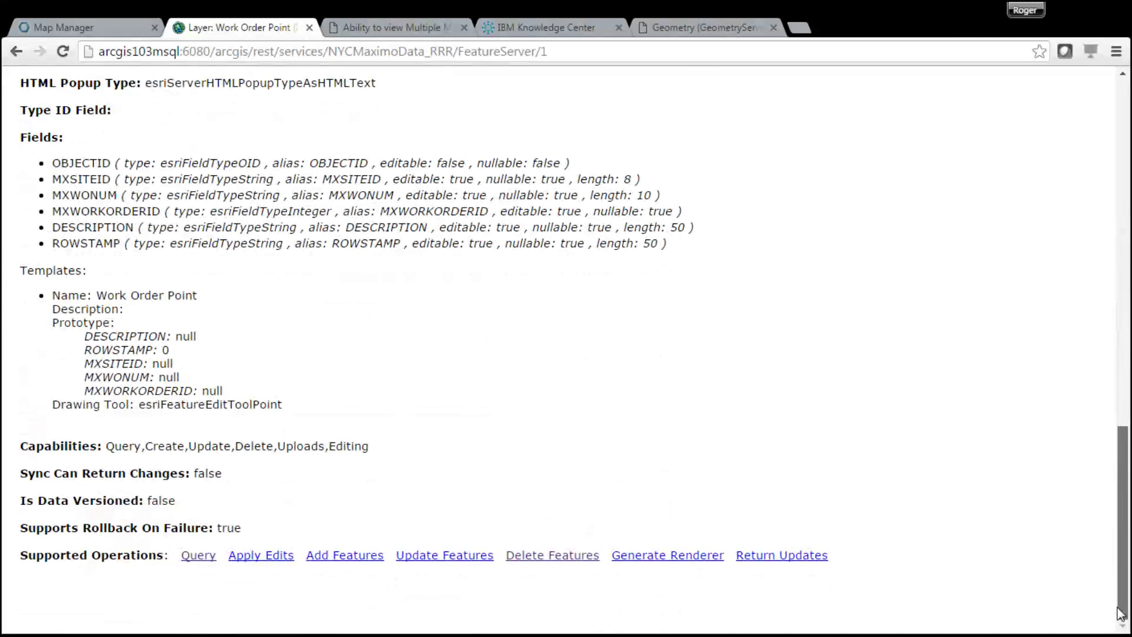
left_click(199, 557)
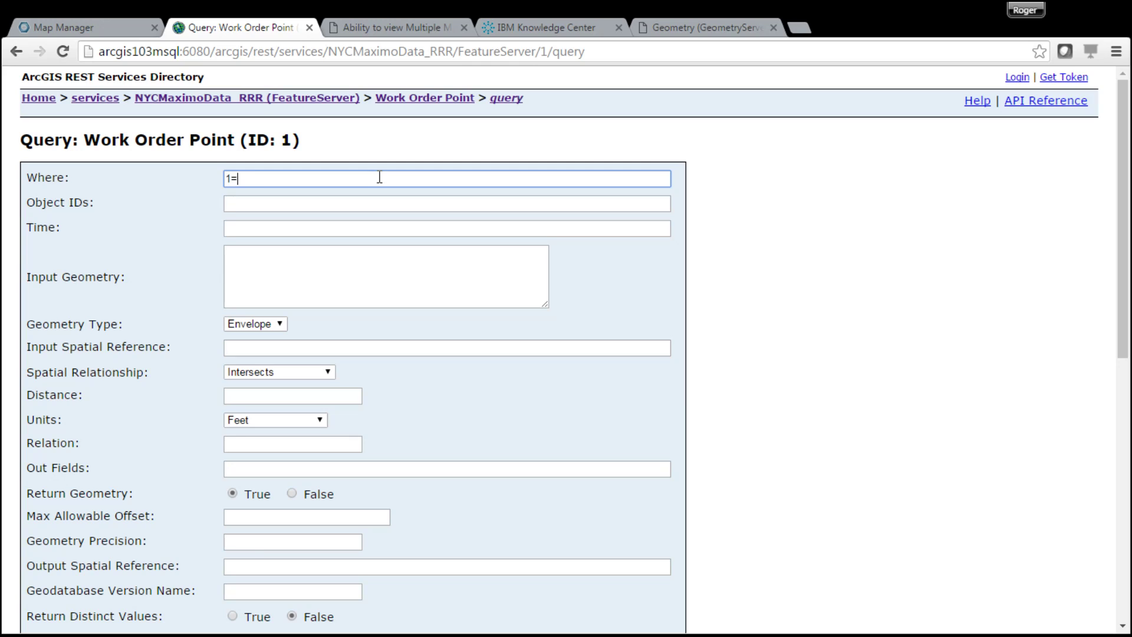
- Query Work Order Point with where 1=1 and all out fields, returning 2 records
left_click(252, 470)
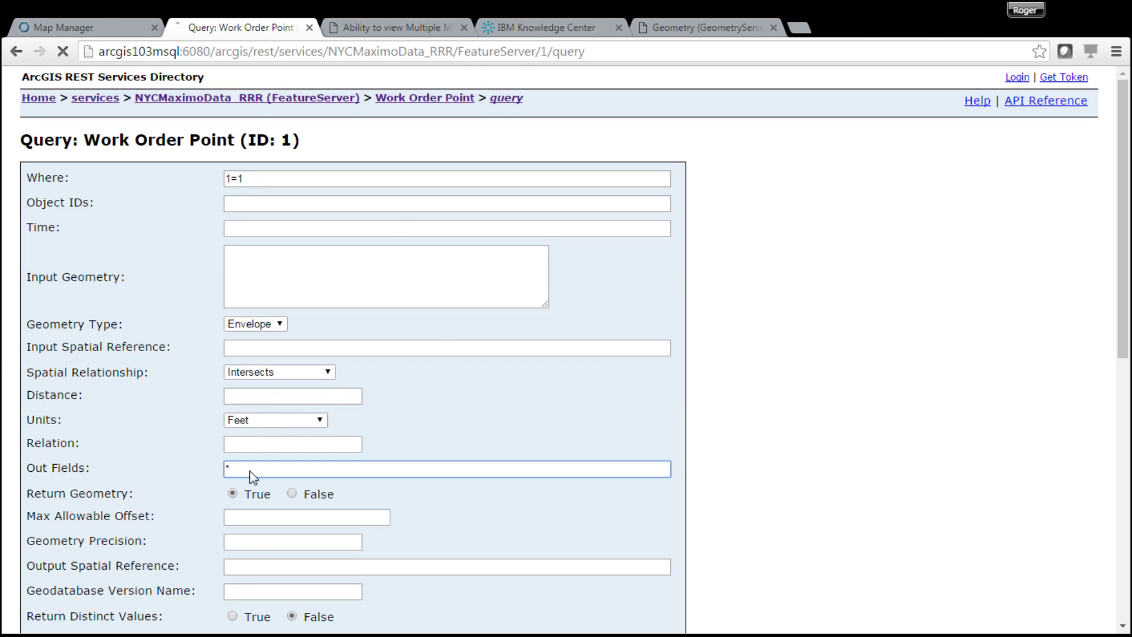
key("Return")
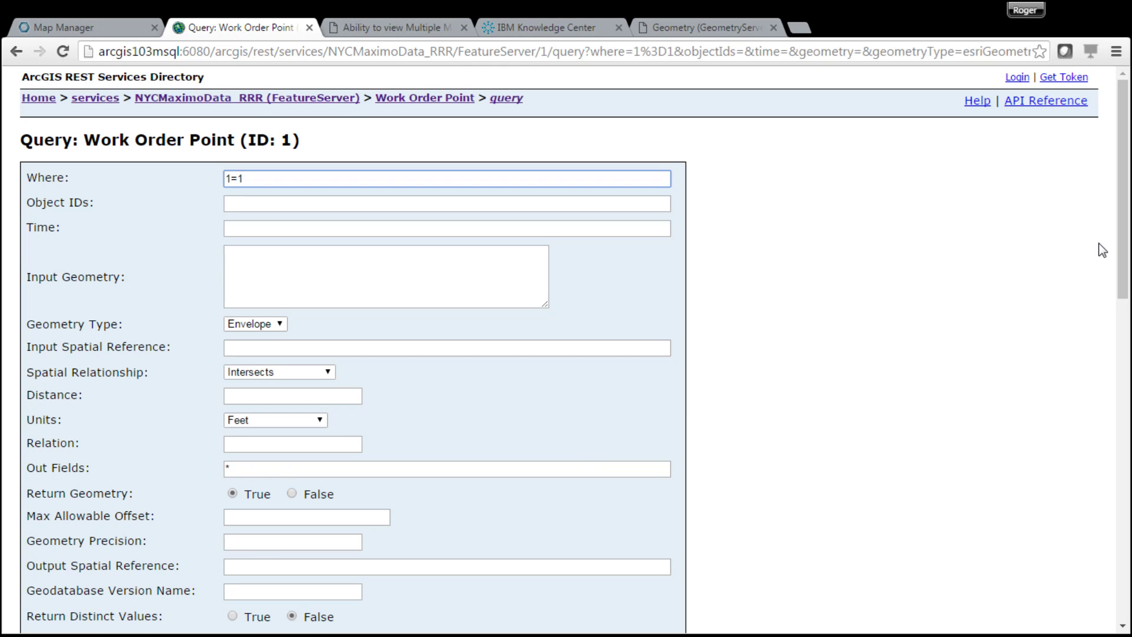
left_click_drag(1123, 275, 1123, 612)
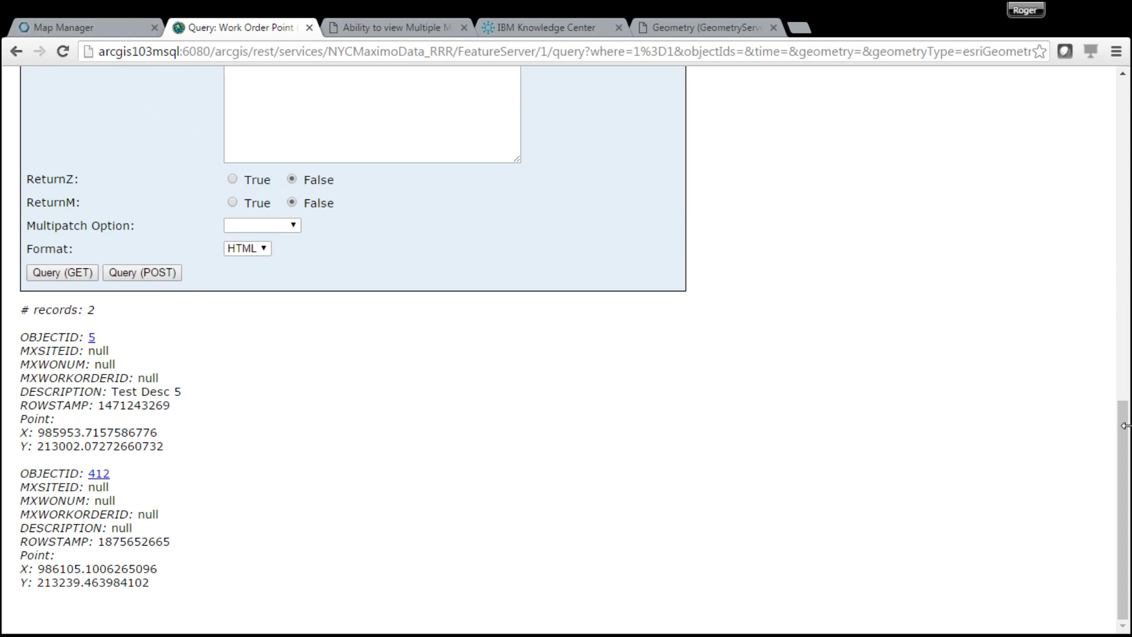
key("Home")
- Copy the NYCBaseAll_SQLMax MapServer URL and return to the new service row in Map Manager
left_click(87, 98)
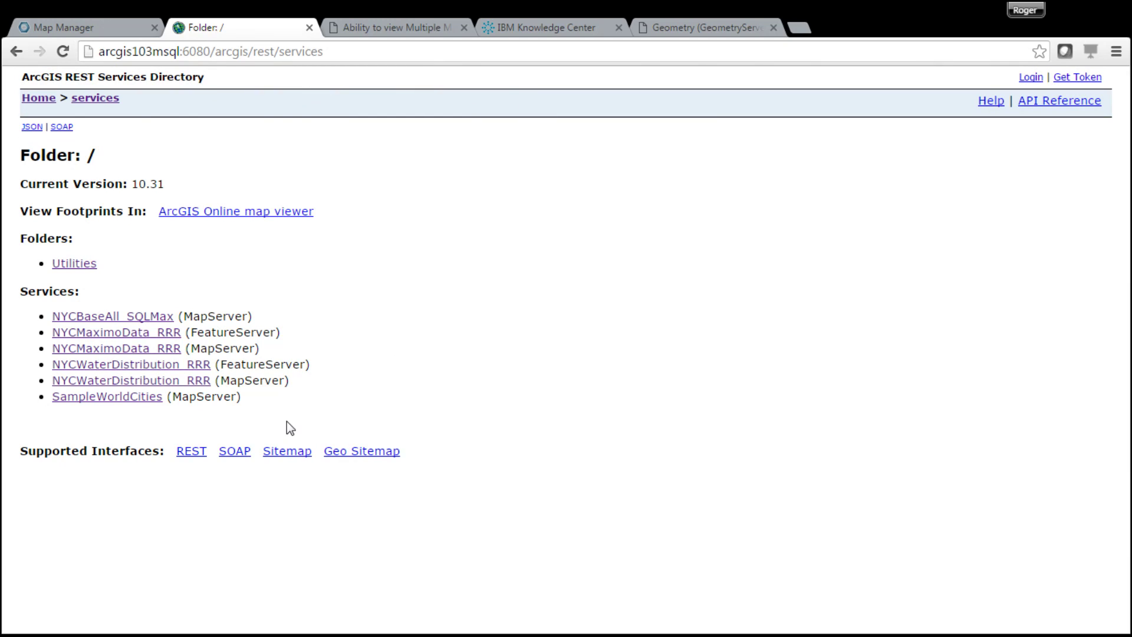
left_click(117, 321)
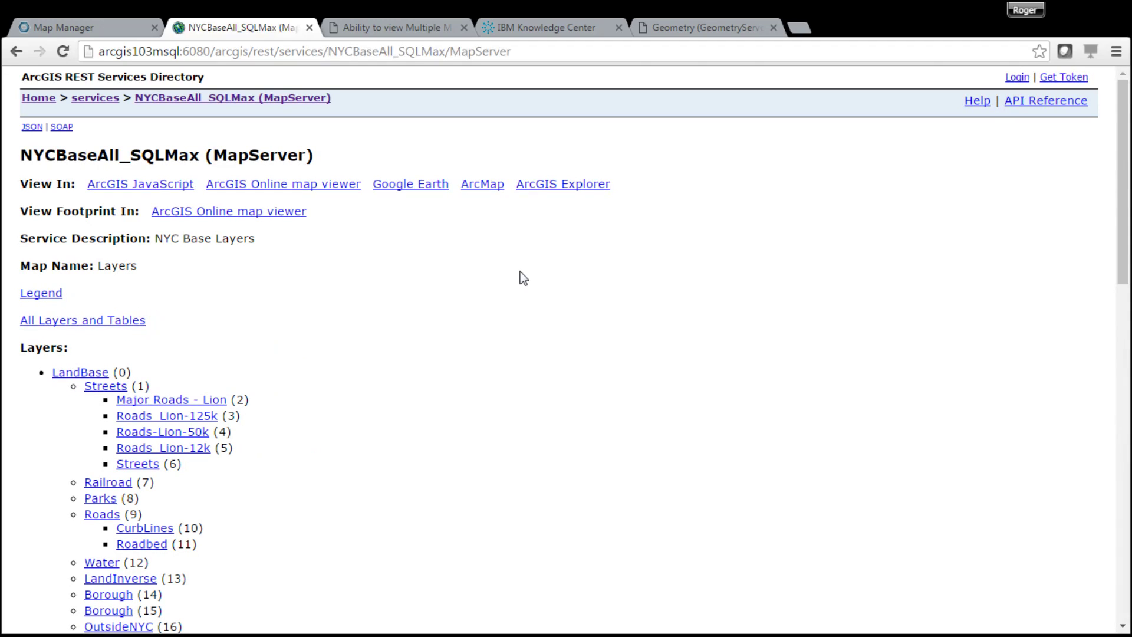
left_click(551, 52)
key("ctrl+c")
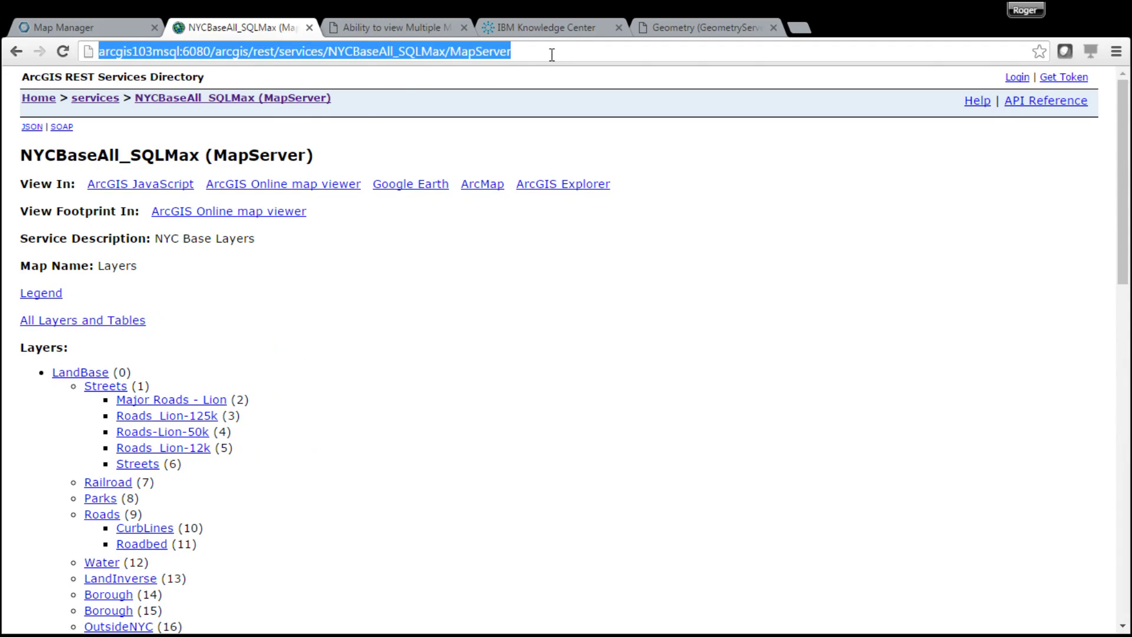
left_click(112, 24)
left_click(581, 379)
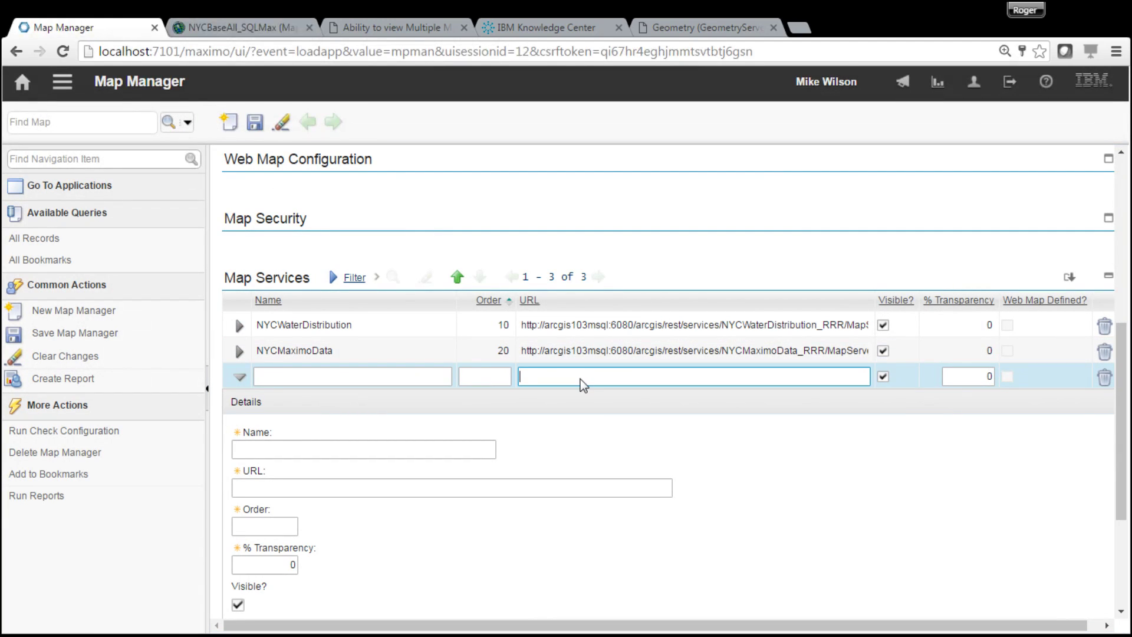
- Give the third service the NYCBaseAll_SQLMax URL, order 100 and name NYCBaseAll, then save
key("ctrl+v")
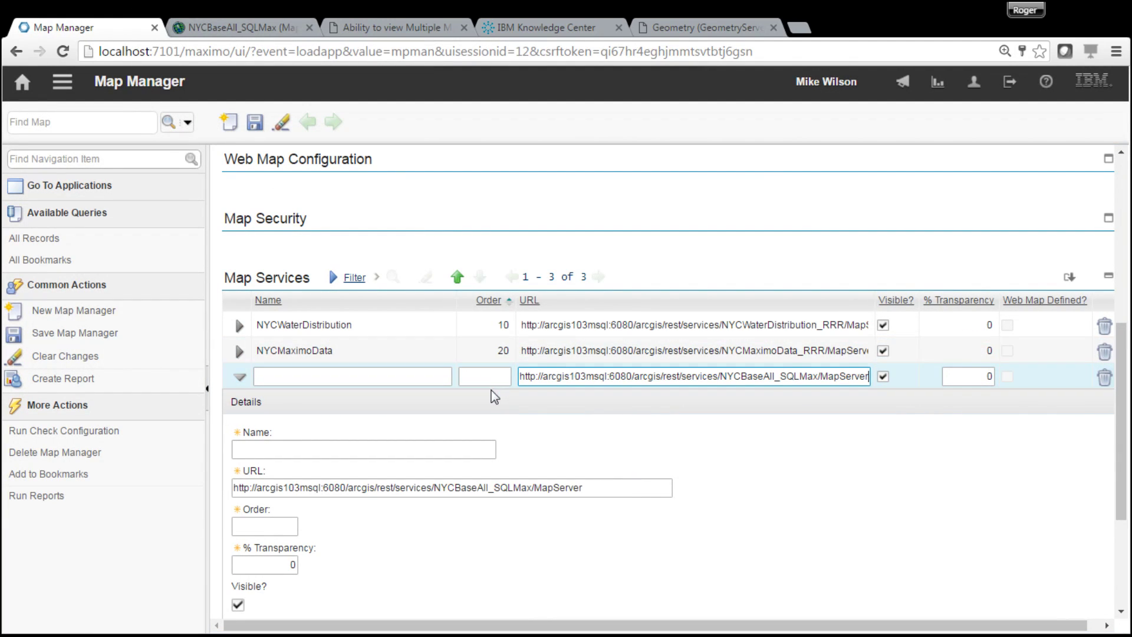
left_click(497, 381)
type("100")
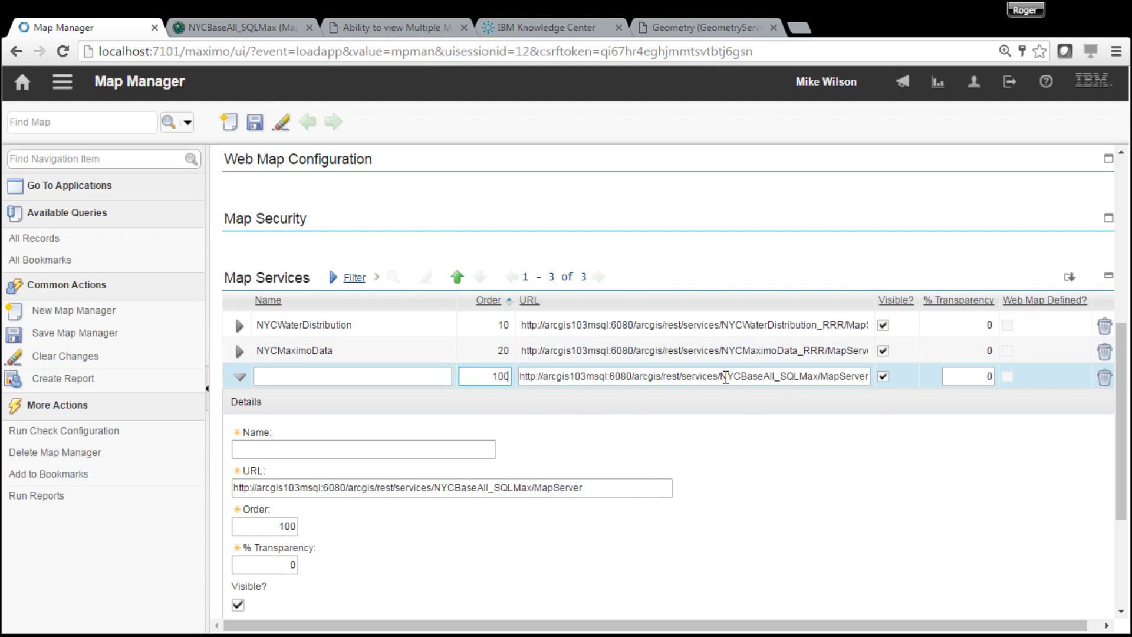
left_click(720, 376)
left_click_drag(719, 377, 776, 374)
key("ctrl+c")
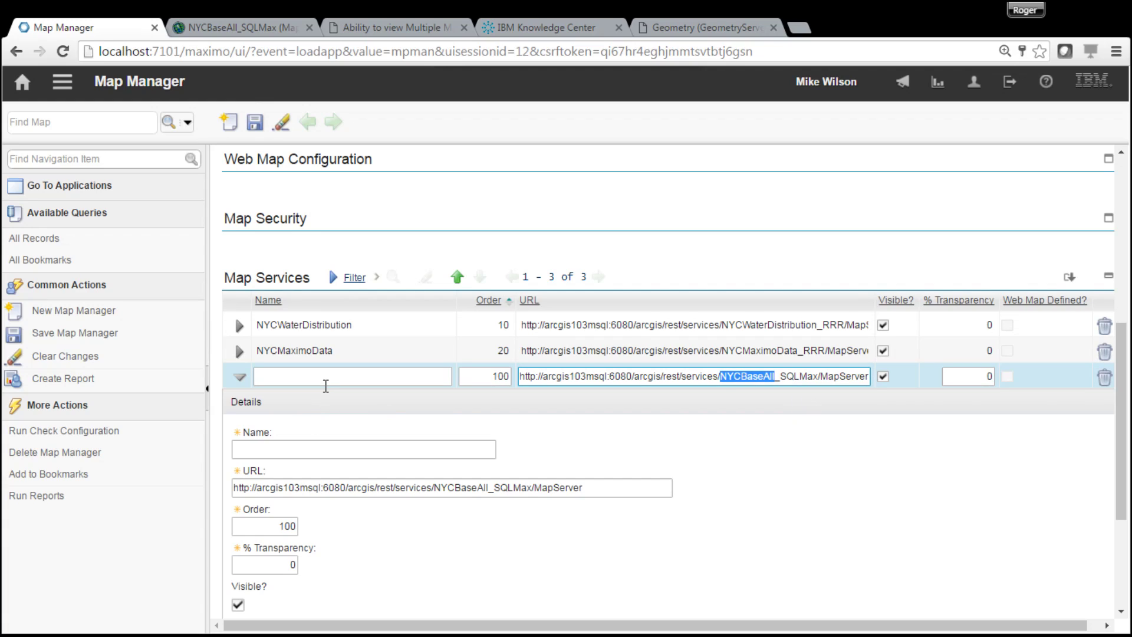
left_click(326, 387)
key("ctrl+v")
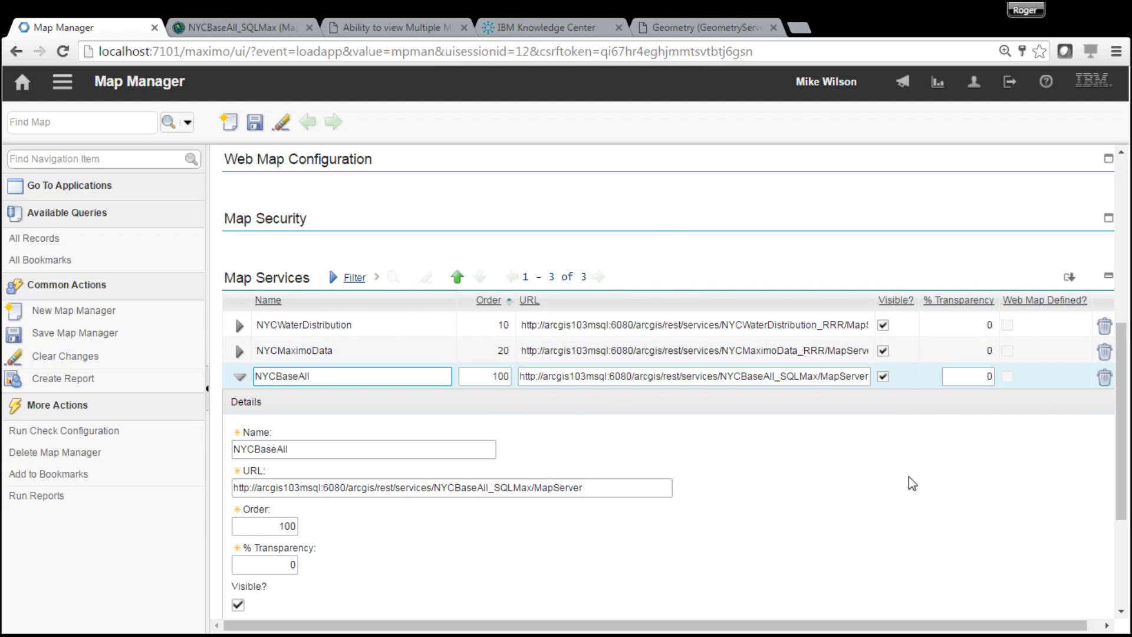
left_click_drag(1122, 465, 1130, 565)
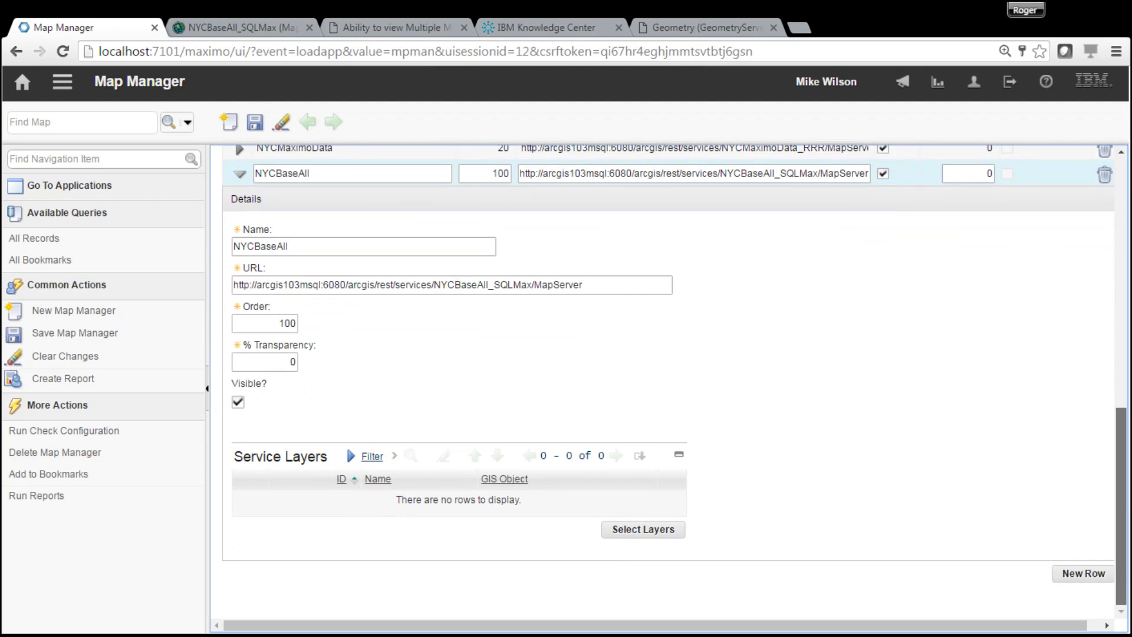
left_click_drag(1125, 560, 1124, 444)
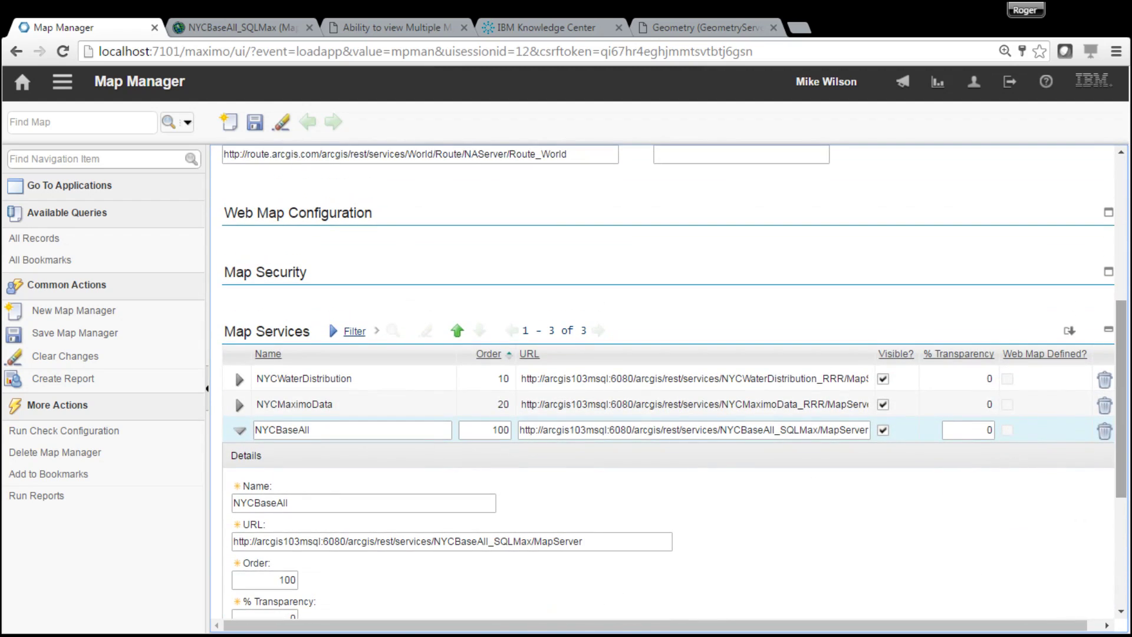
left_click(255, 122)
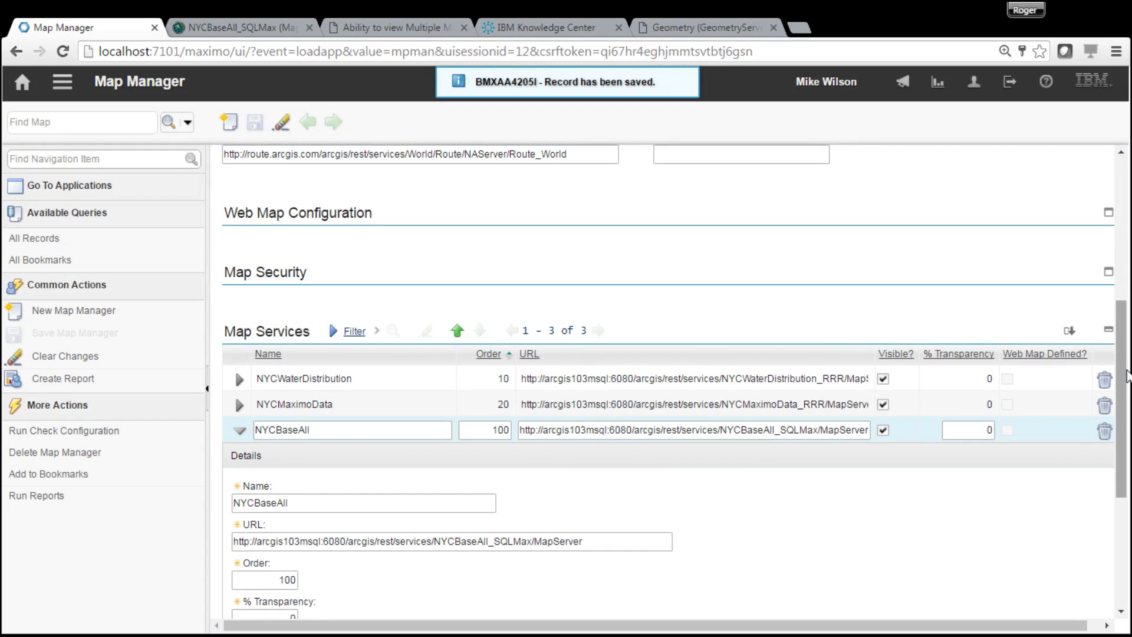
left_click_drag(1122, 382, 1124, 236)
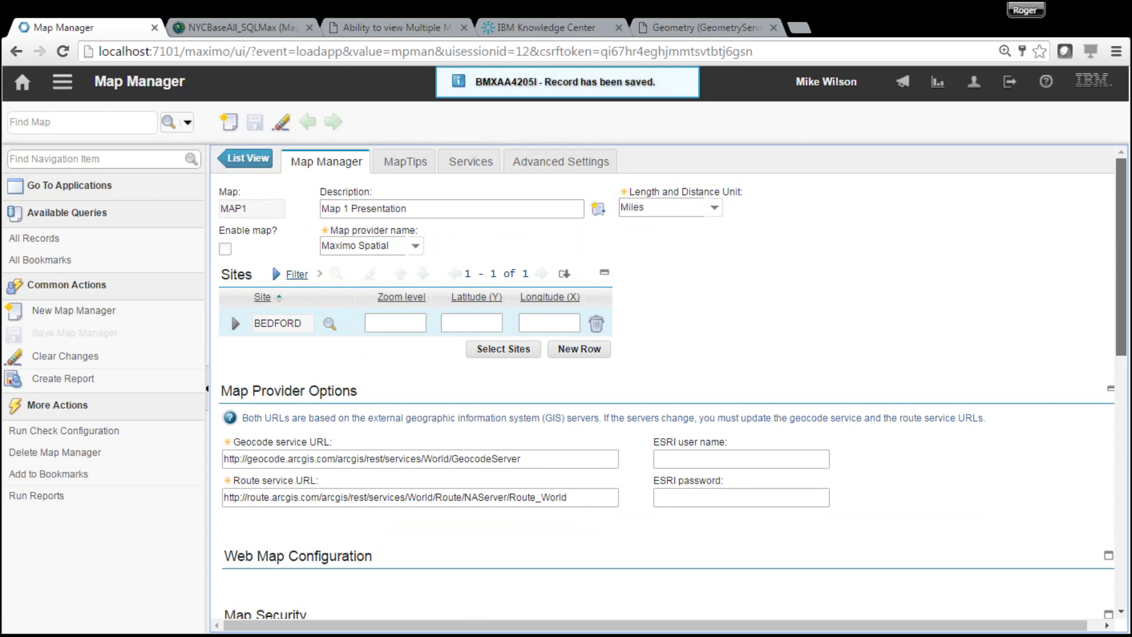
- Collapse the NYCBaseAll service details and expand the BEDFORD site row
scroll(235, 480, "down", 4)
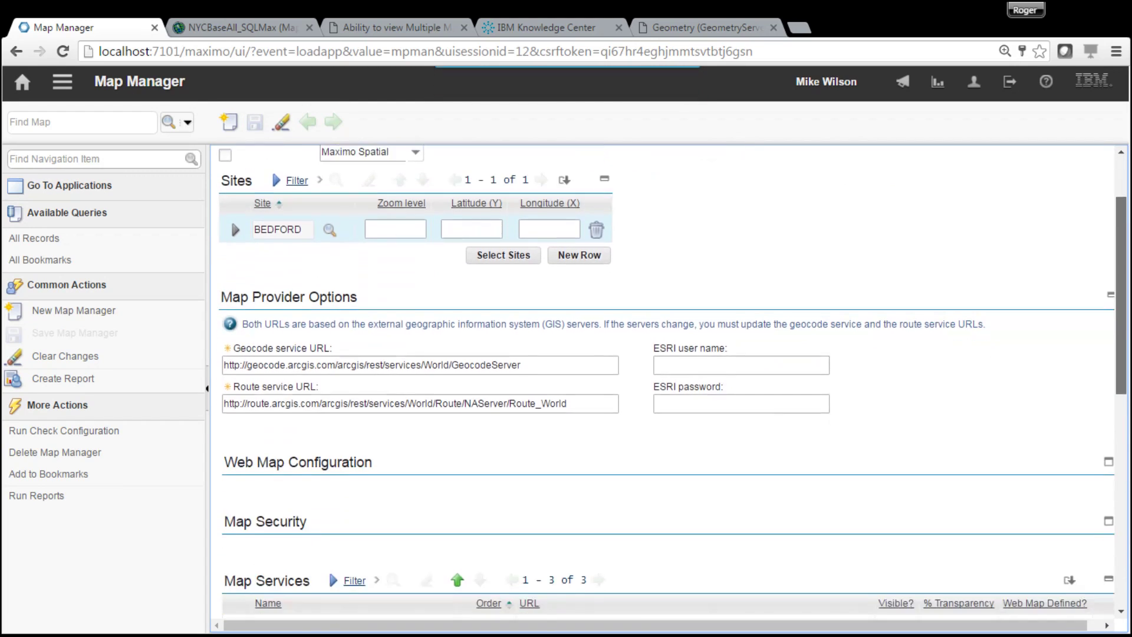
scroll(236, 480, "down", 6)
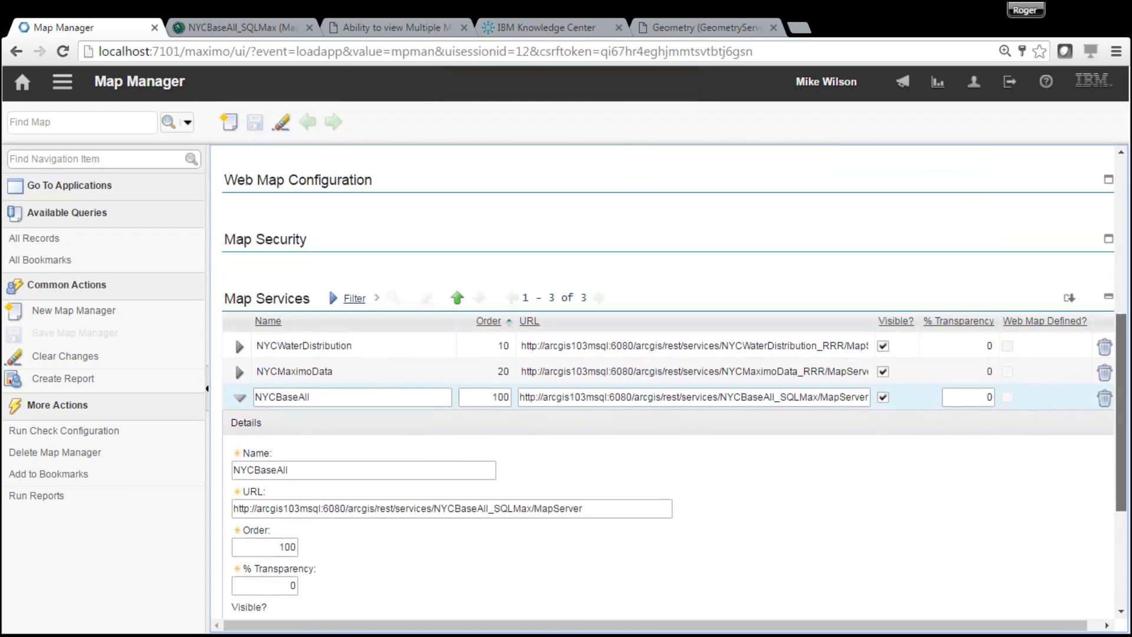
scroll(322, 354, "up", 3)
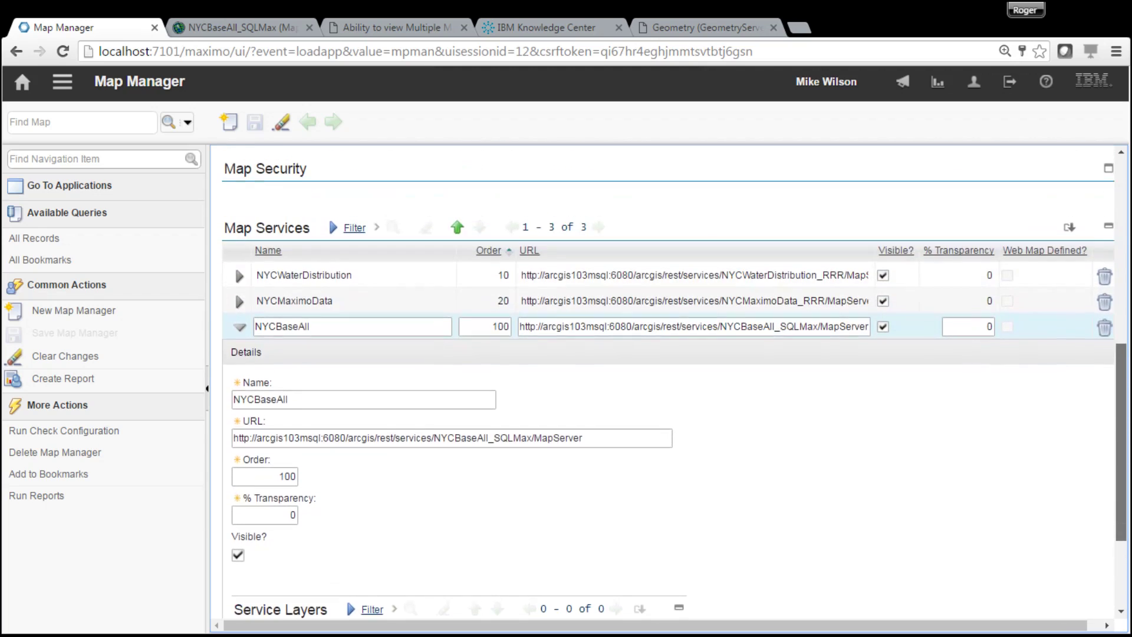
left_click(240, 332)
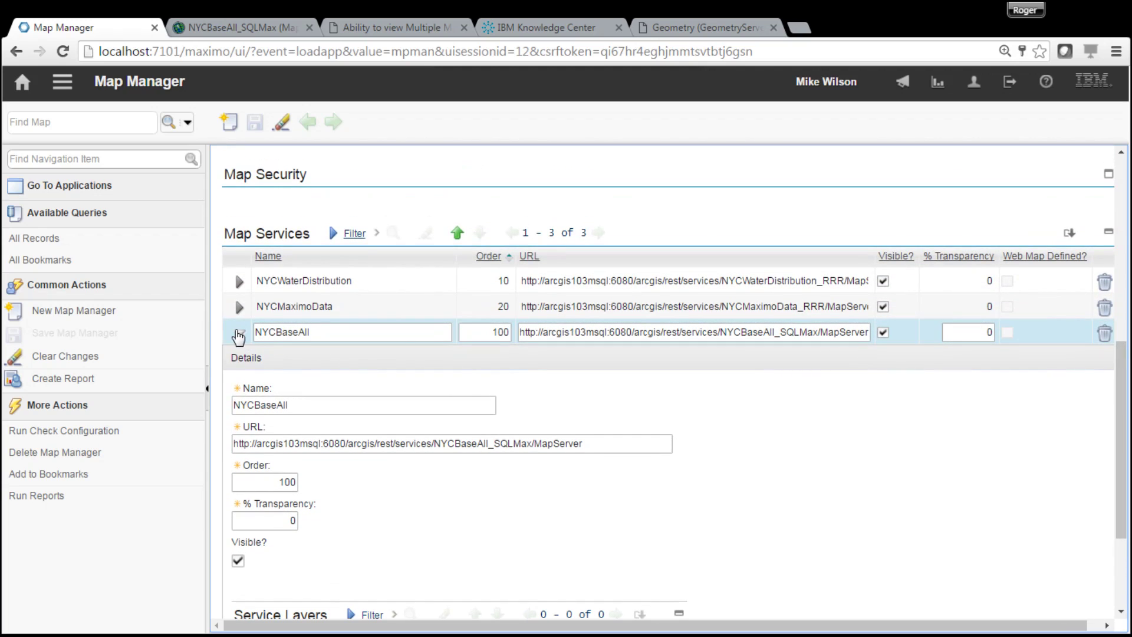
scroll(1123, 377, "up", 4)
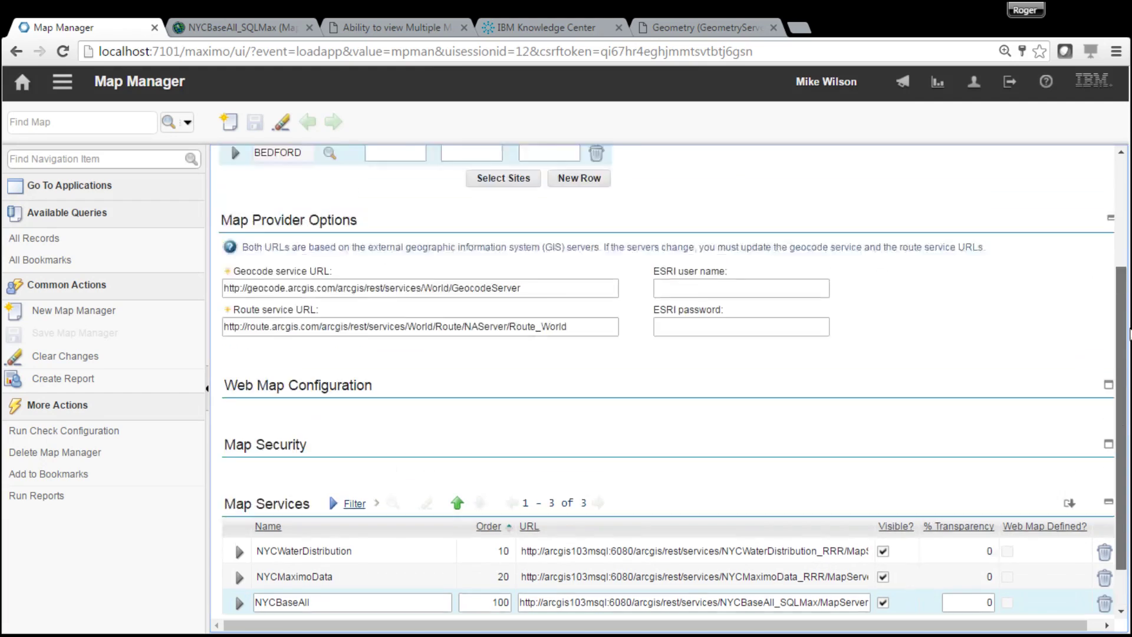
mouse_move(1121, 309)
left_mouse_down()
mouse_move(1121, 366)
mouse_move(1121, 310)
left_mouse_up()
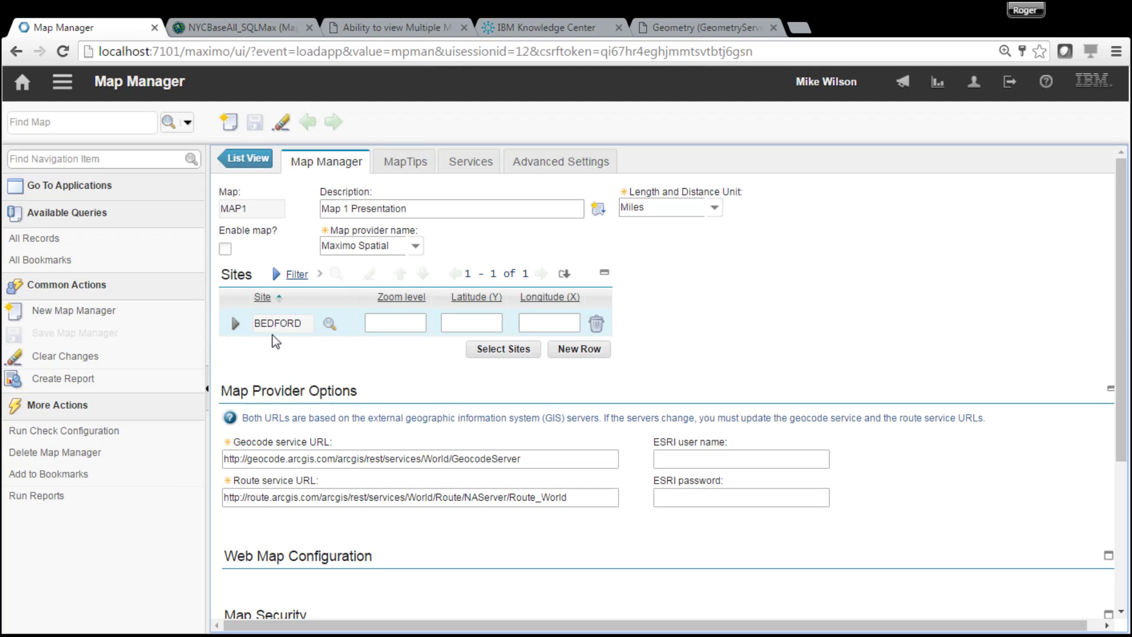
left_click(238, 324)
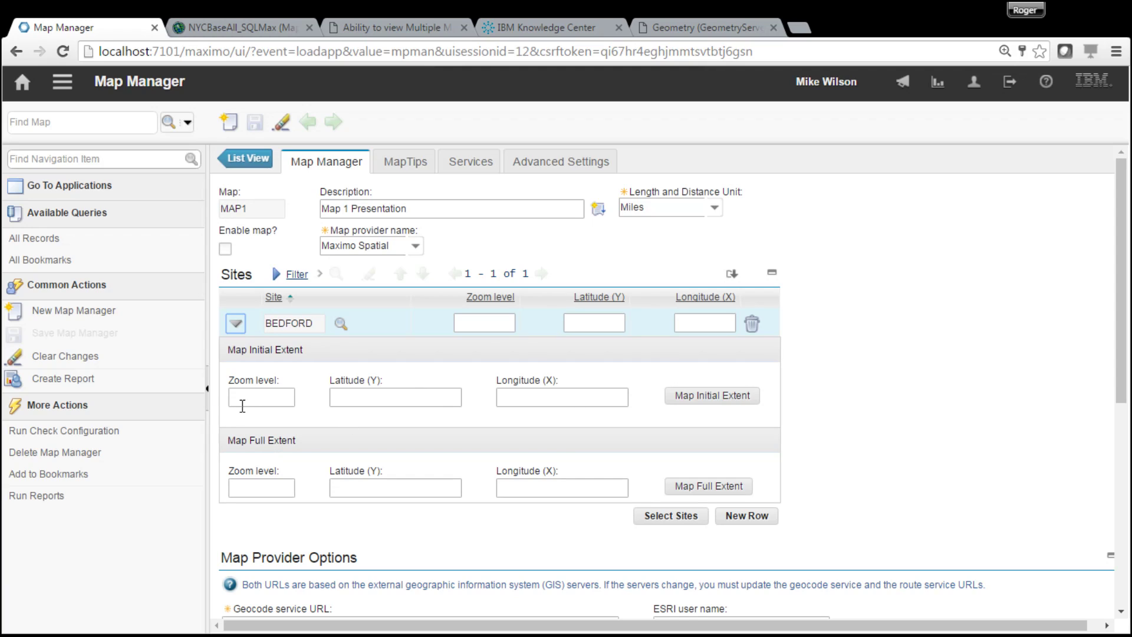
- Enable the map, save MAP1, and open BEDFORD's Map Initial Extent location picker
left_click(225, 250)
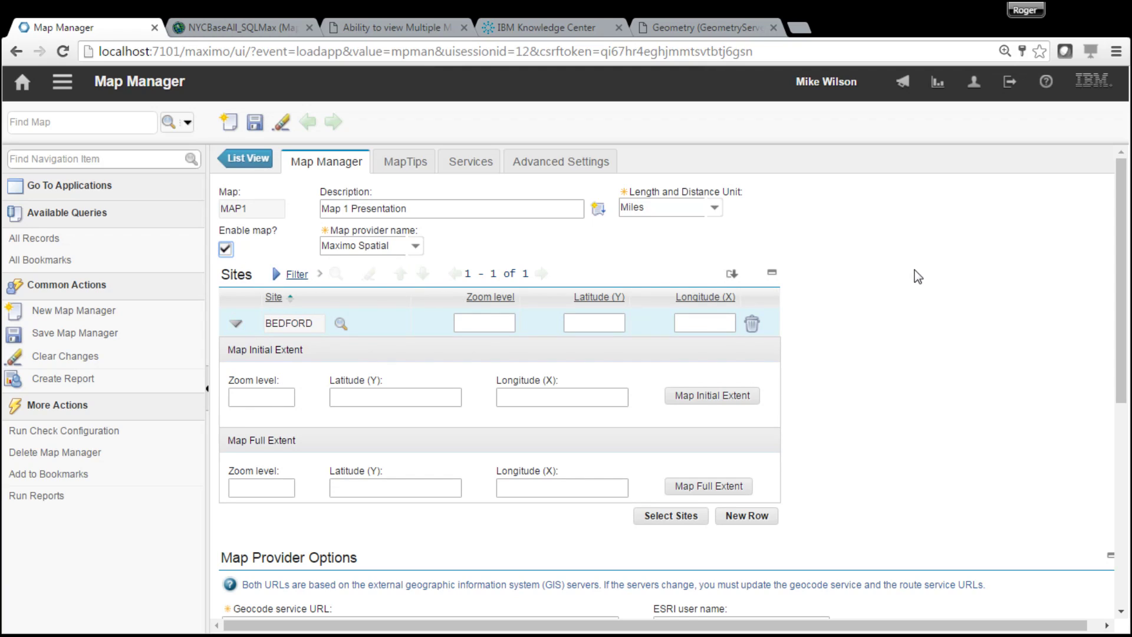
left_click(255, 122)
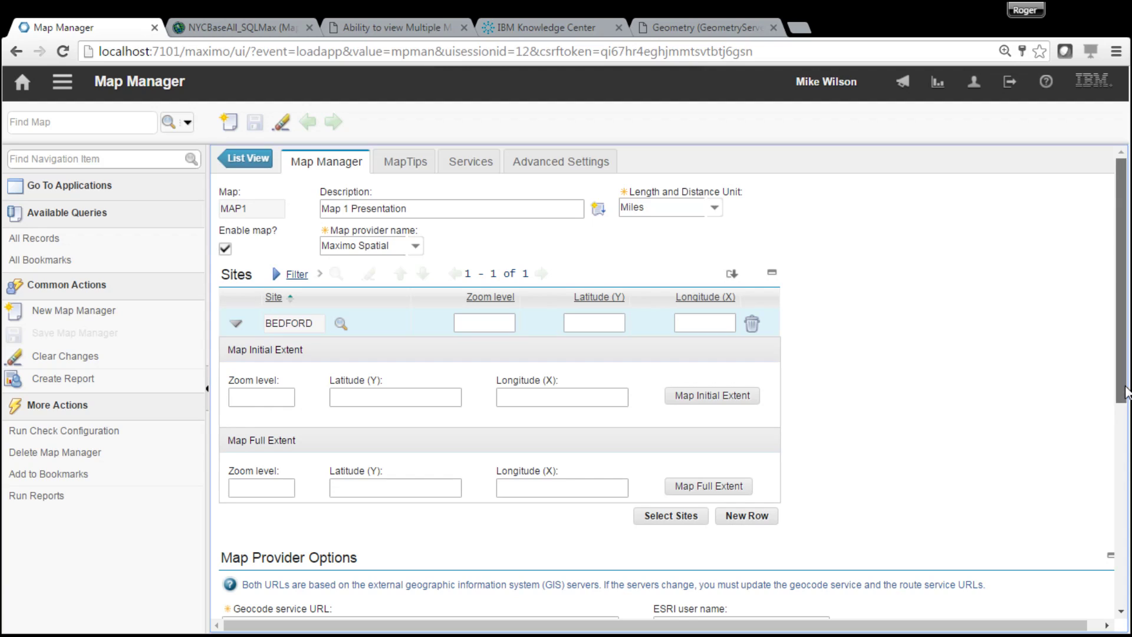
scroll(1126, 392, "down", 2)
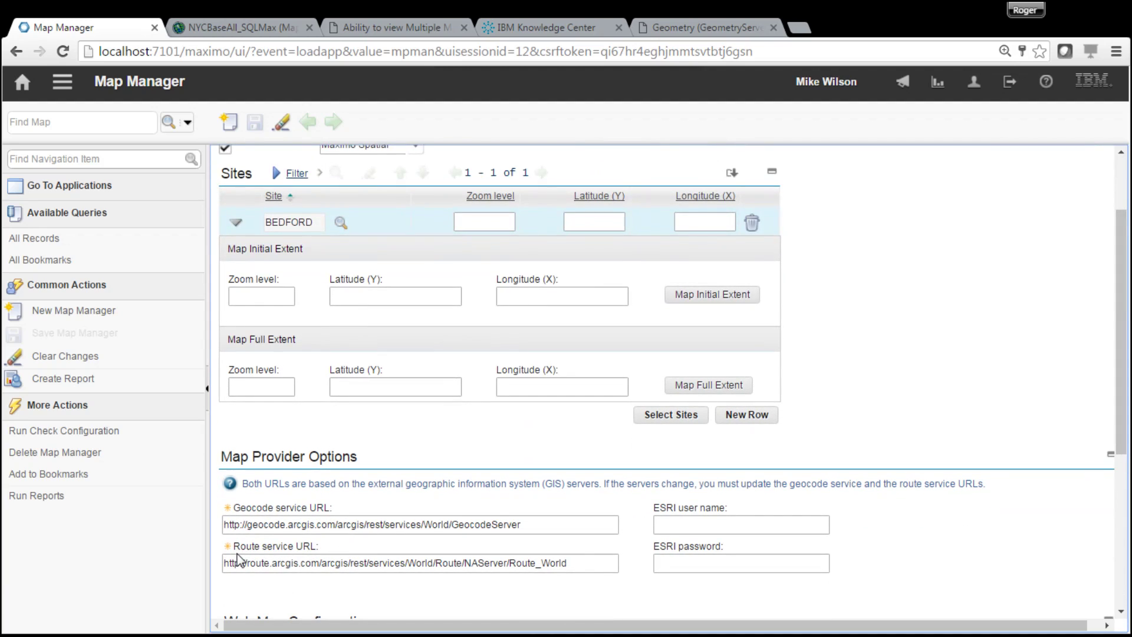
left_click_drag(1127, 446, 1127, 376)
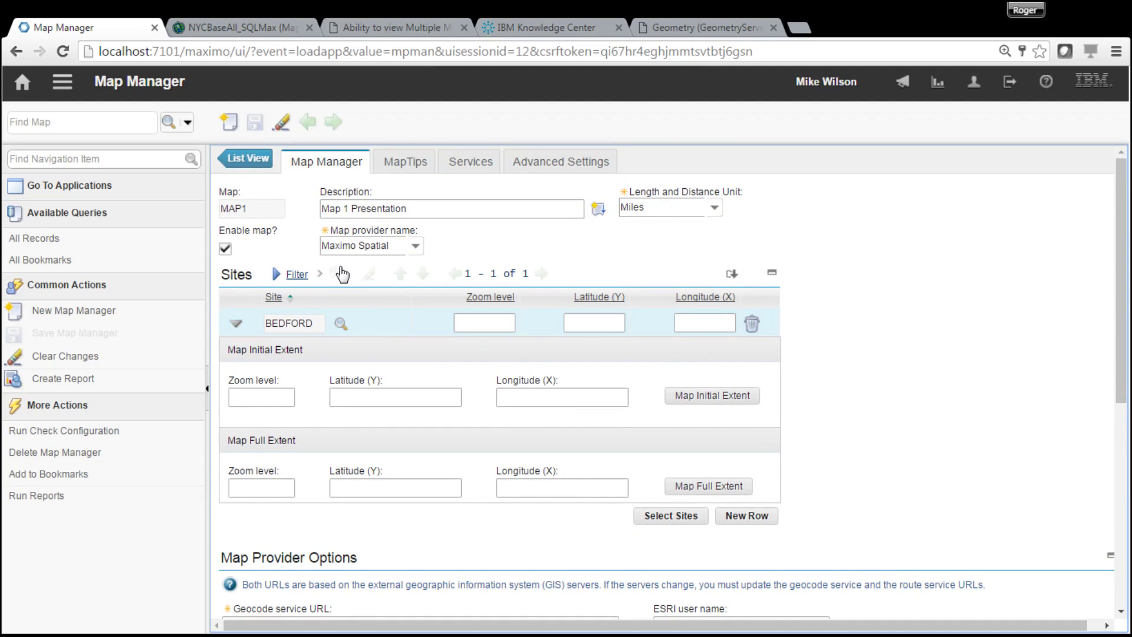
left_click(703, 407)
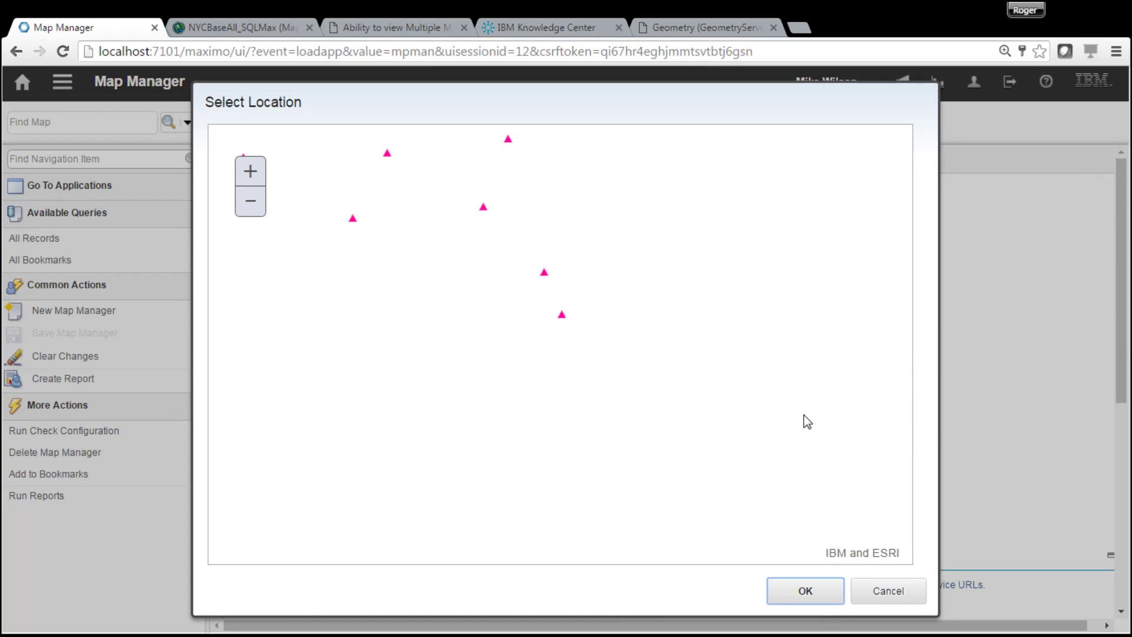
scroll(807, 422, "down", 2)
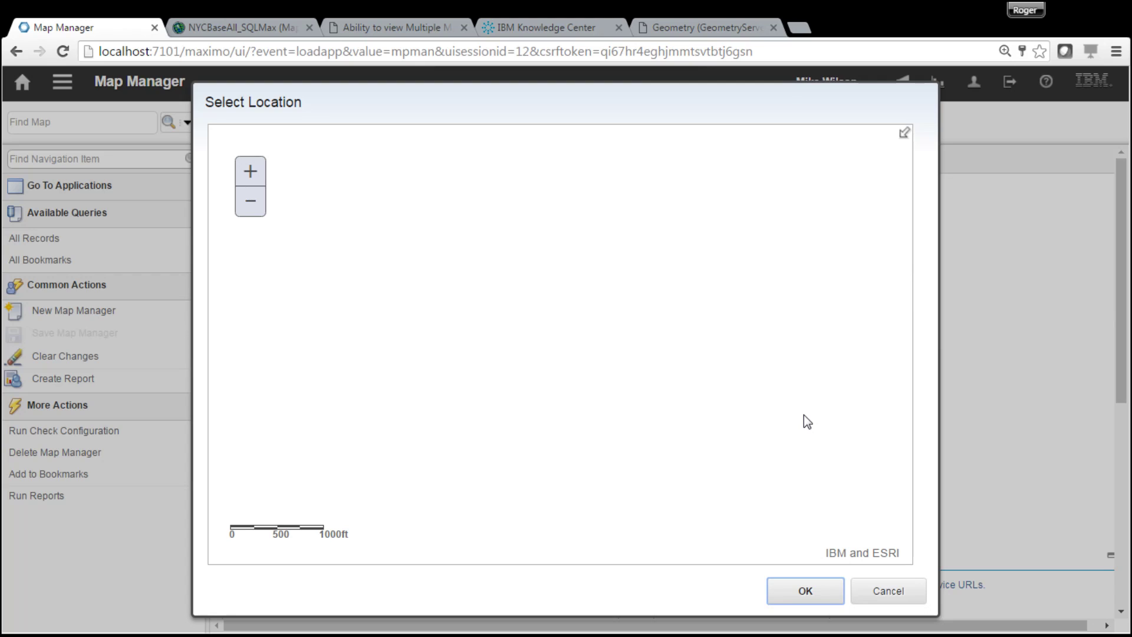
left_click(903, 133)
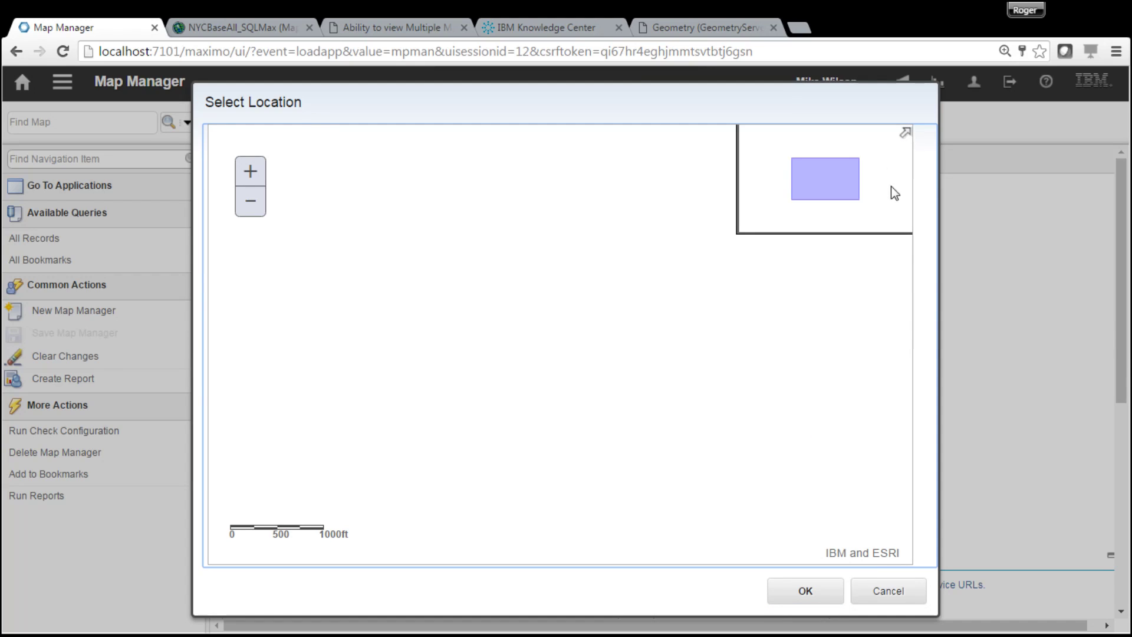
left_click(250, 201)
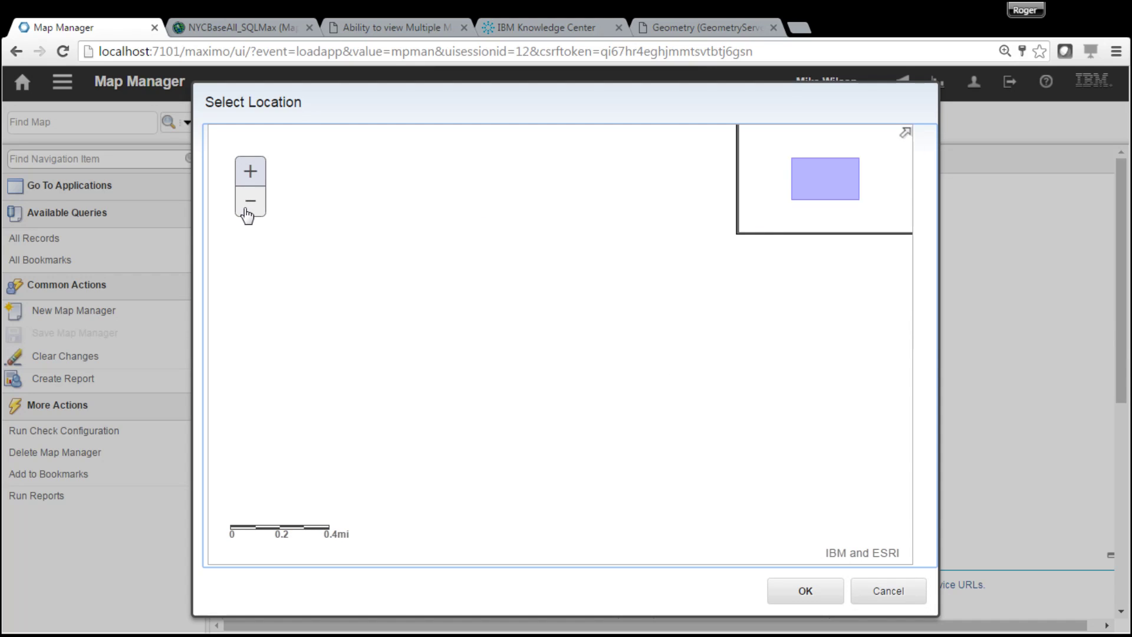
left_click(251, 202)
left_click(251, 201)
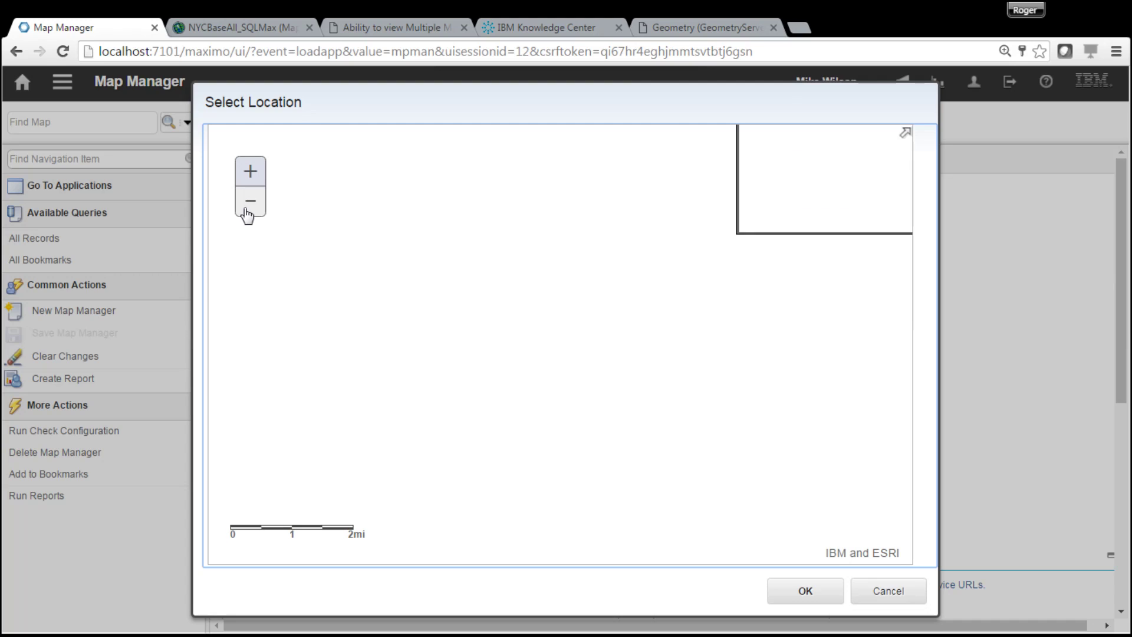
left_click(250, 201)
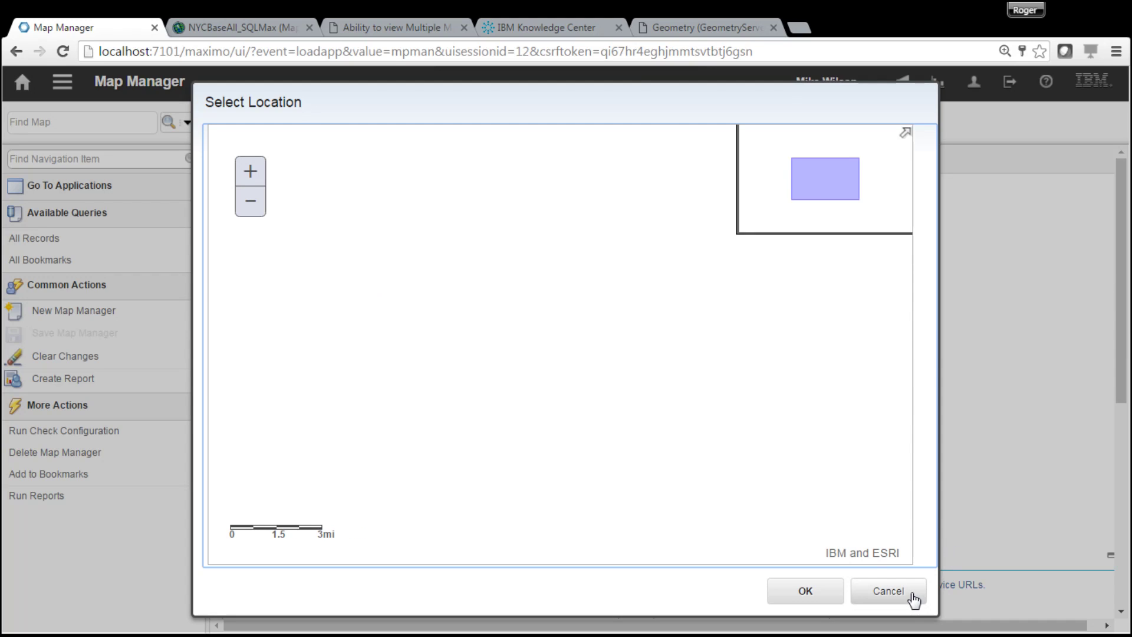
left_click(897, 596)
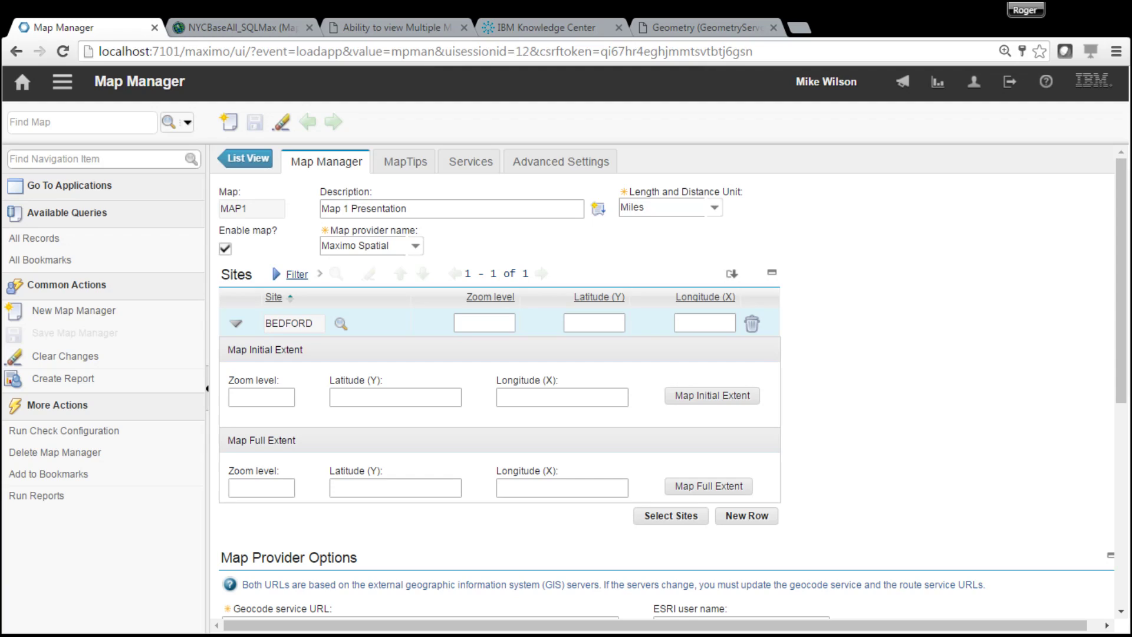
- Enter BEDFORD's initial extent: latitude 213,373.2702820400, longitude 987,153.2202808000, and check it on the map
left_click(441, 392)
type("213,373.270282040")
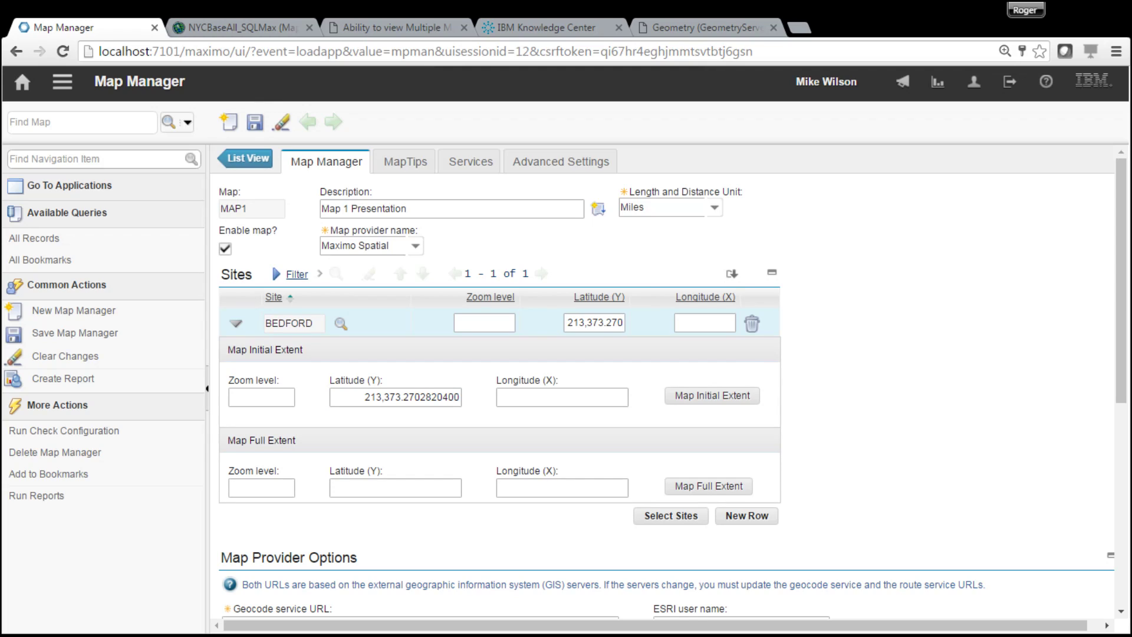
left_click(556, 400)
type("987,153.2202808000")
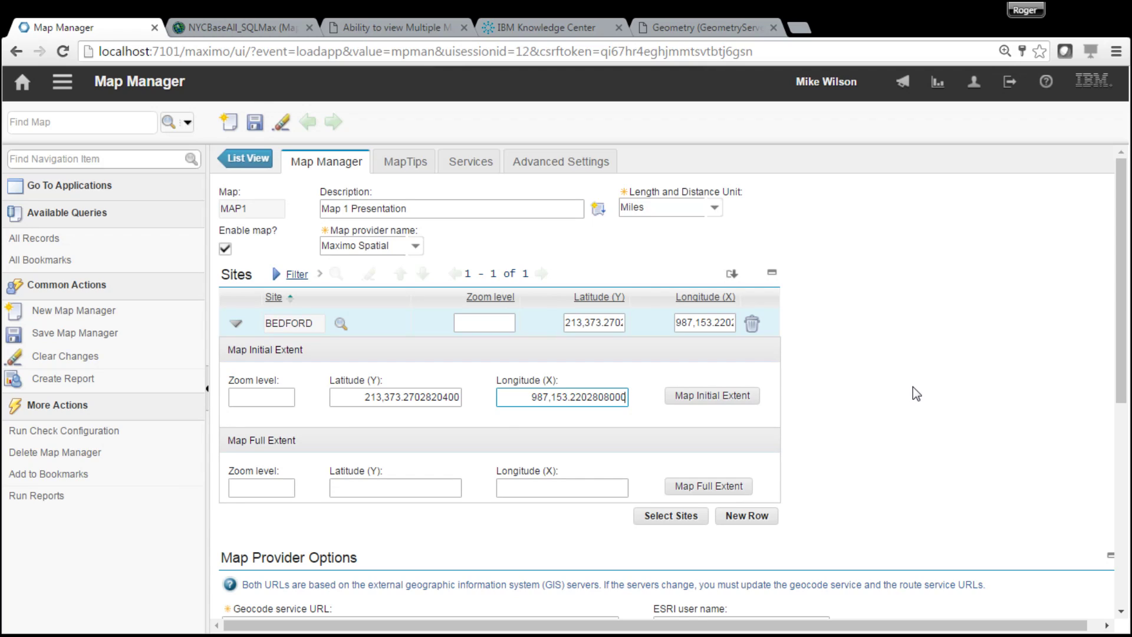
left_click(705, 401)
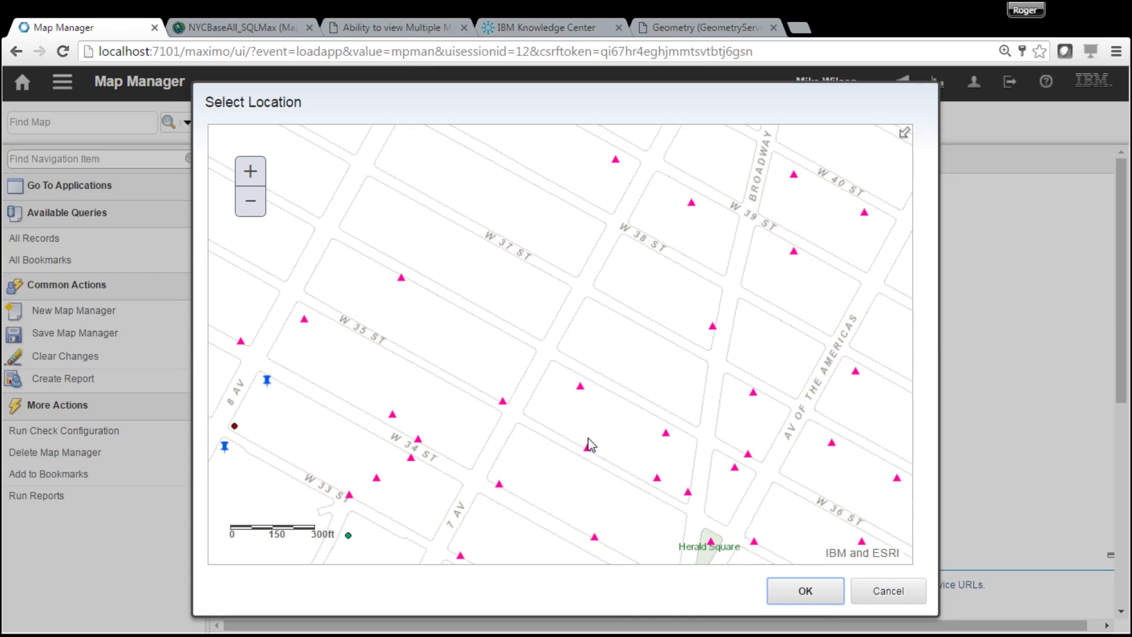
- Pan the location map to the Madison Av area and save it as BEDFORD's zoom 1.00 initial extent
left_click_drag(578, 442, 405, 252)
left_click_drag(715, 441, 673, 260)
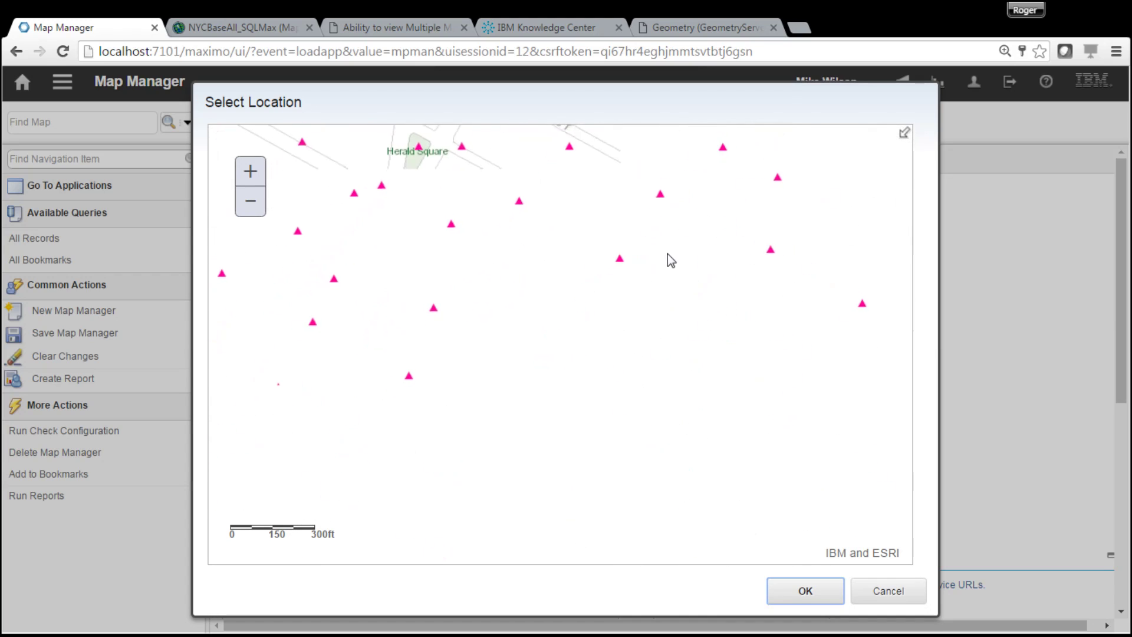
left_click_drag(755, 452, 662, 269)
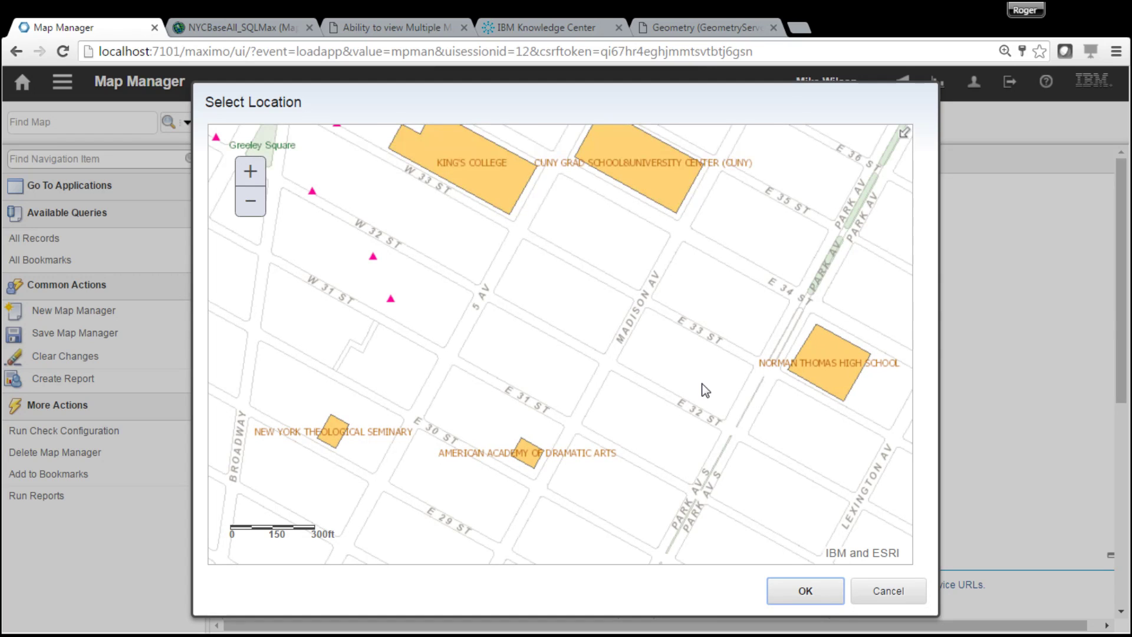
left_click(804, 603)
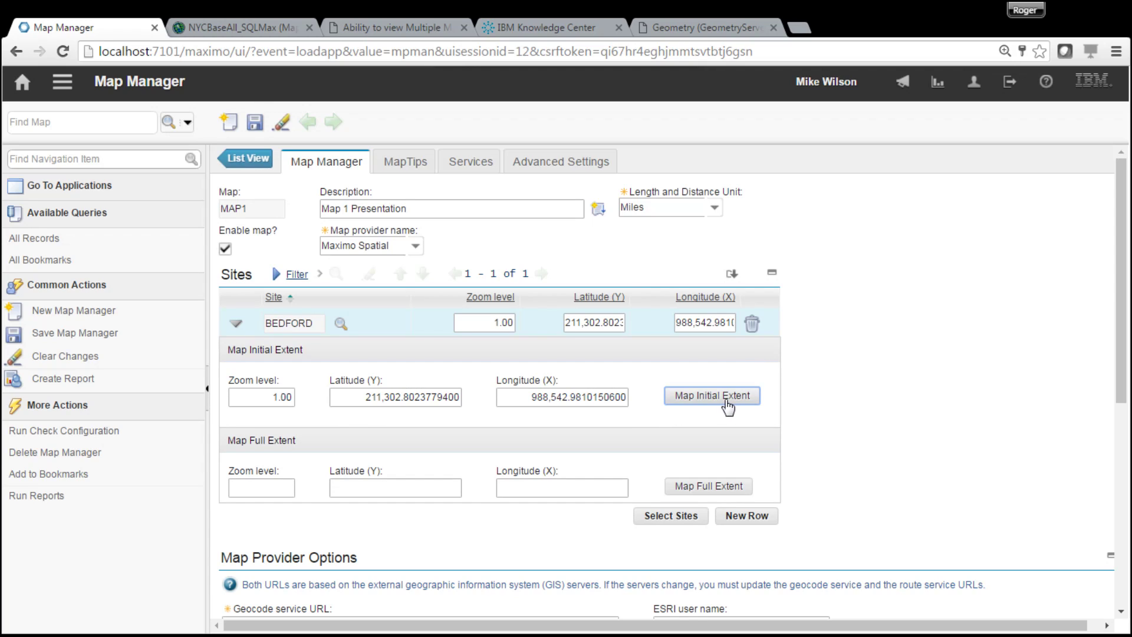
left_click(255, 122)
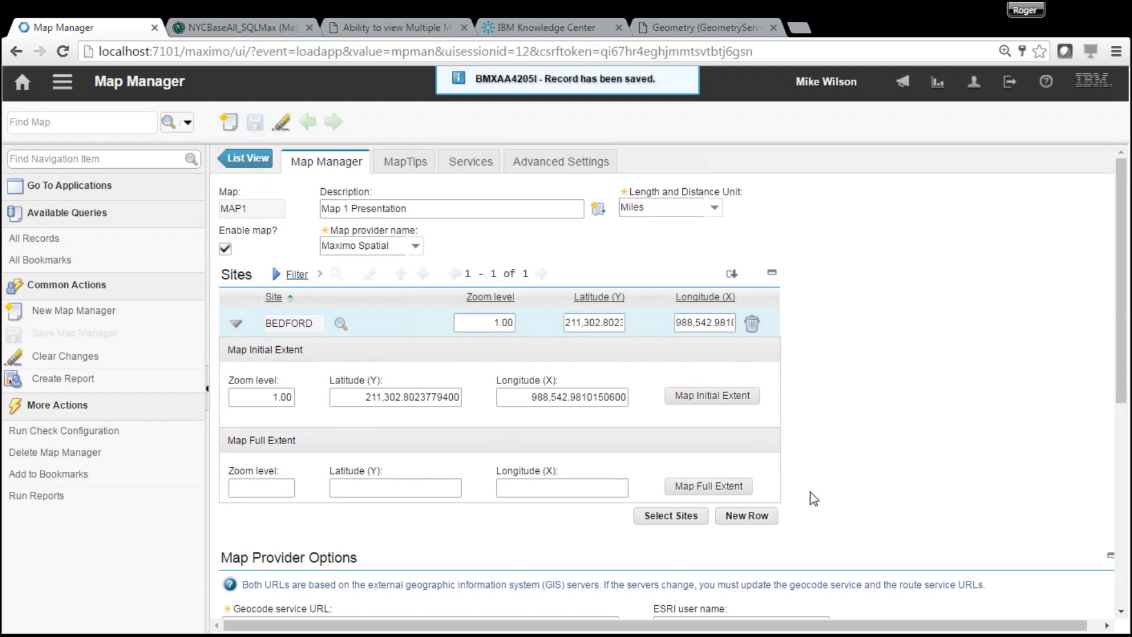
- Zoom the location map in to building footprints and accept it as the initial extent
left_click(741, 396)
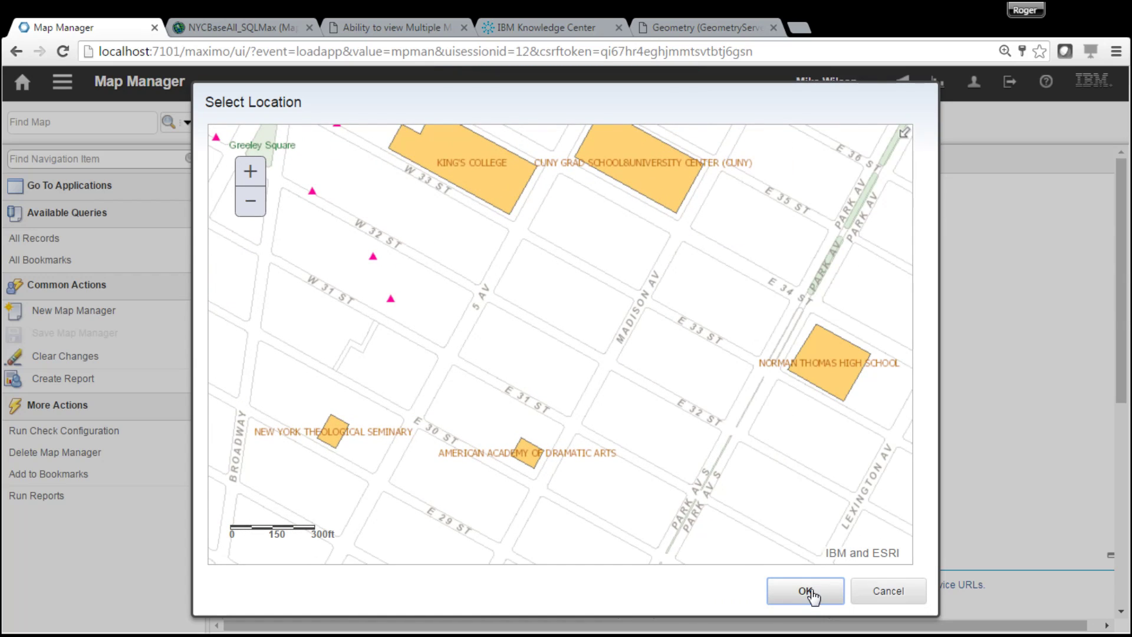
left_click(252, 173)
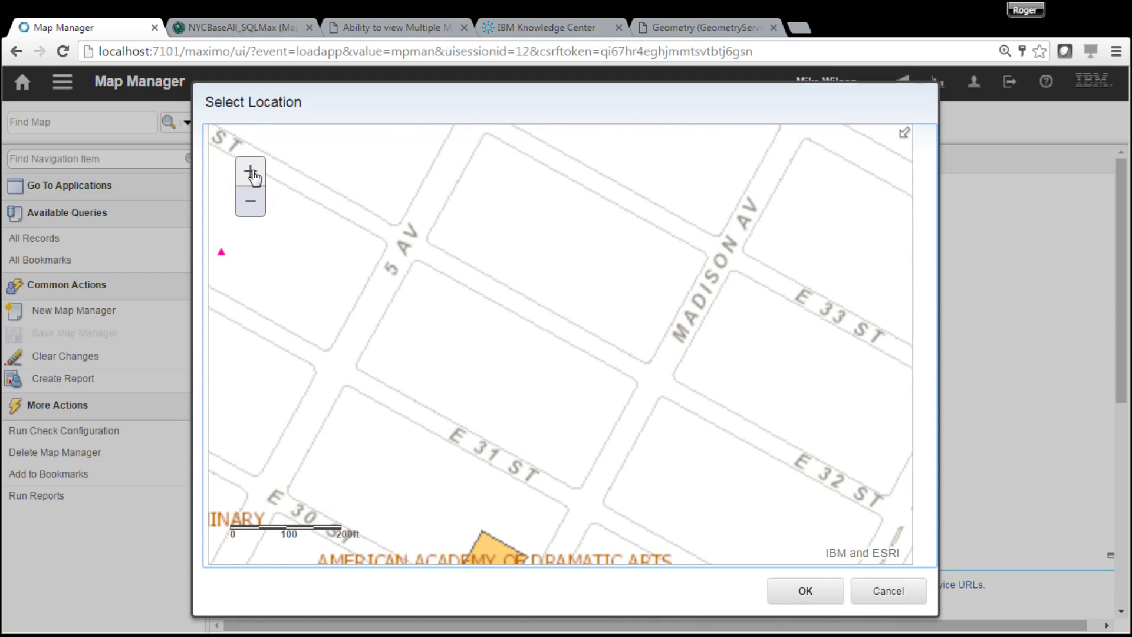
left_click(252, 174)
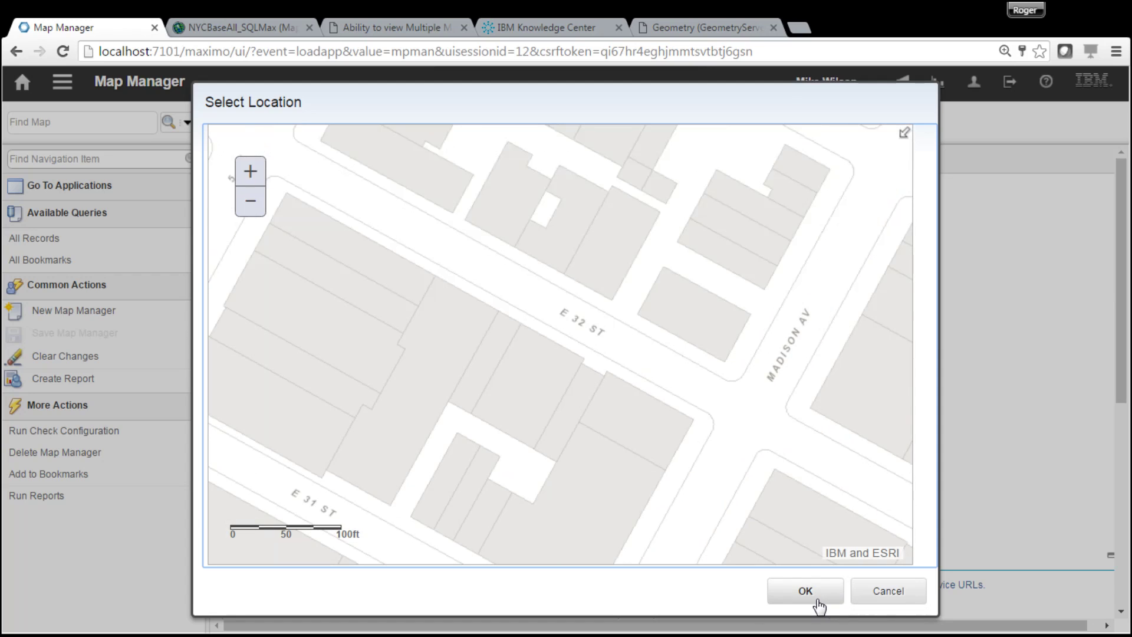
left_click(806, 591)
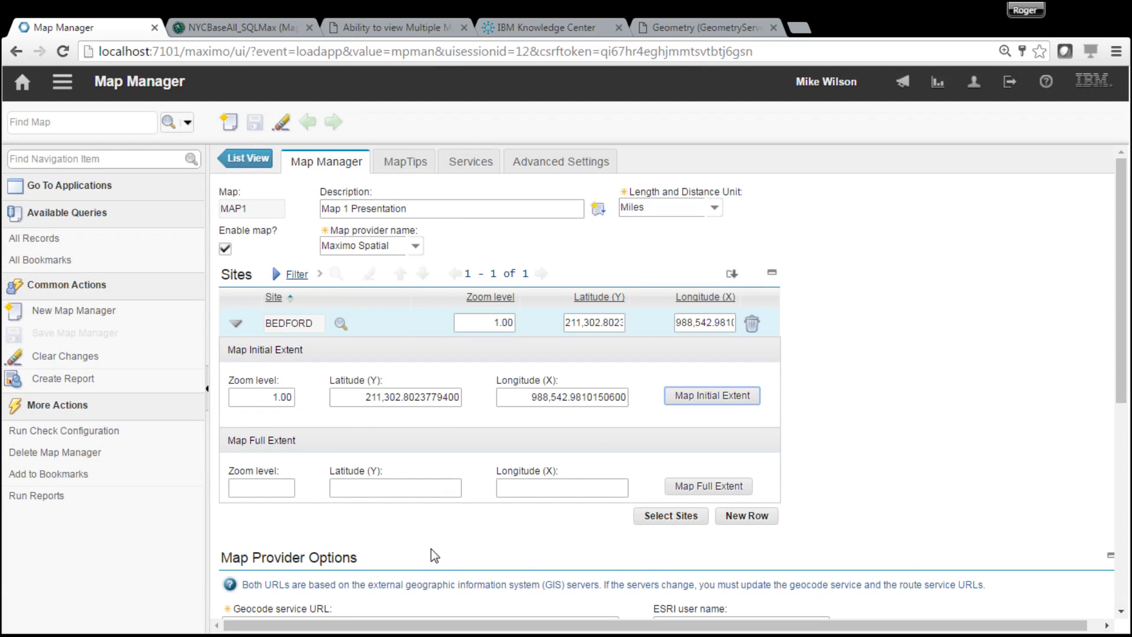
- Change the initial extent zoom level to .5 and save the record
double_click(286, 397)
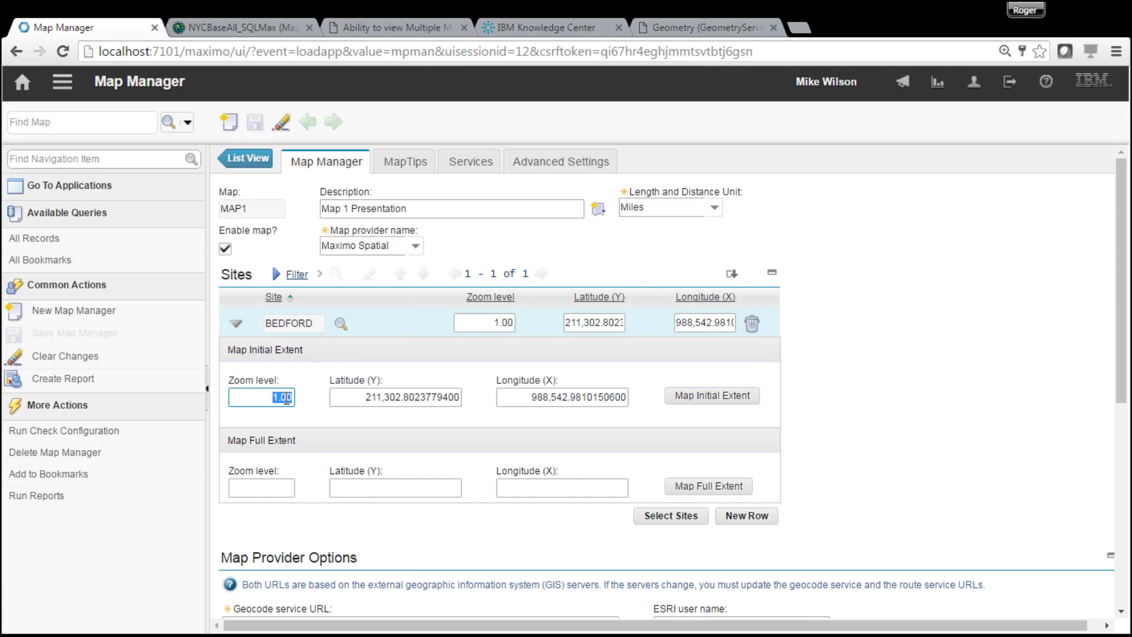
type(".5")
key("Tab")
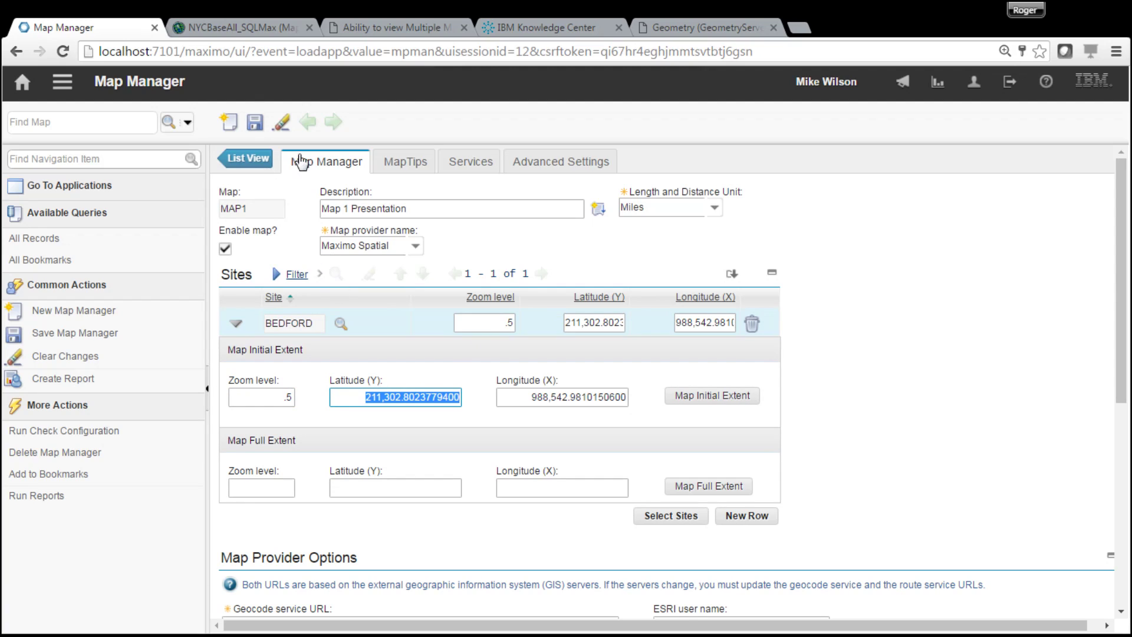
left_click(255, 123)
- Pan the location map to Greeley Square, use it as the initial extent, and save
left_click(712, 395)
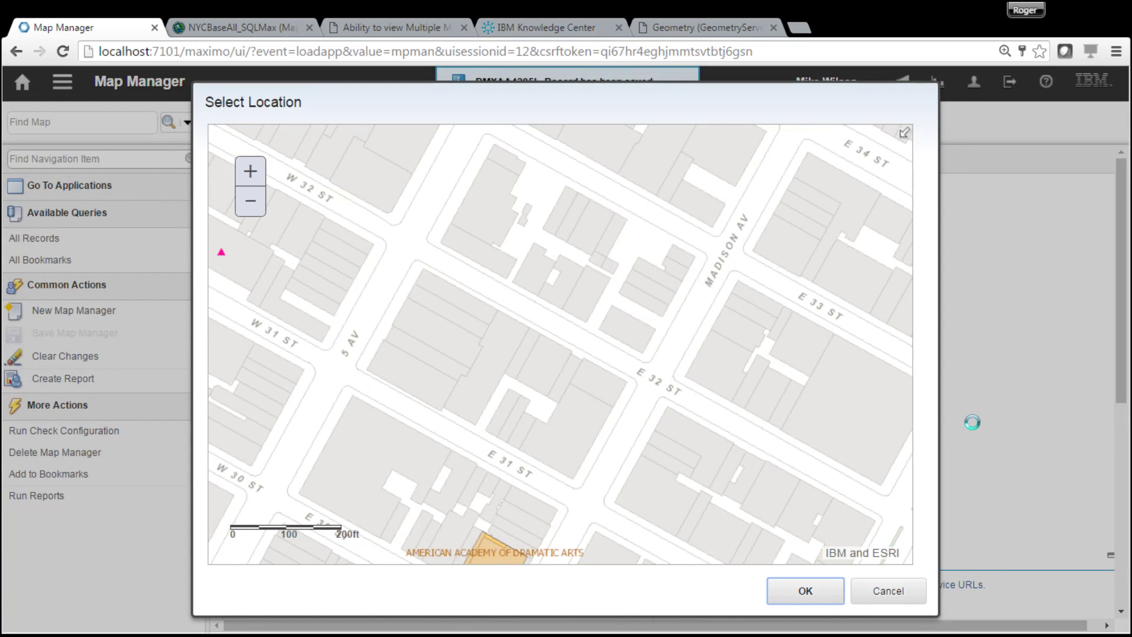
left_click_drag(528, 283, 767, 416)
left_click_drag(487, 245, 730, 442)
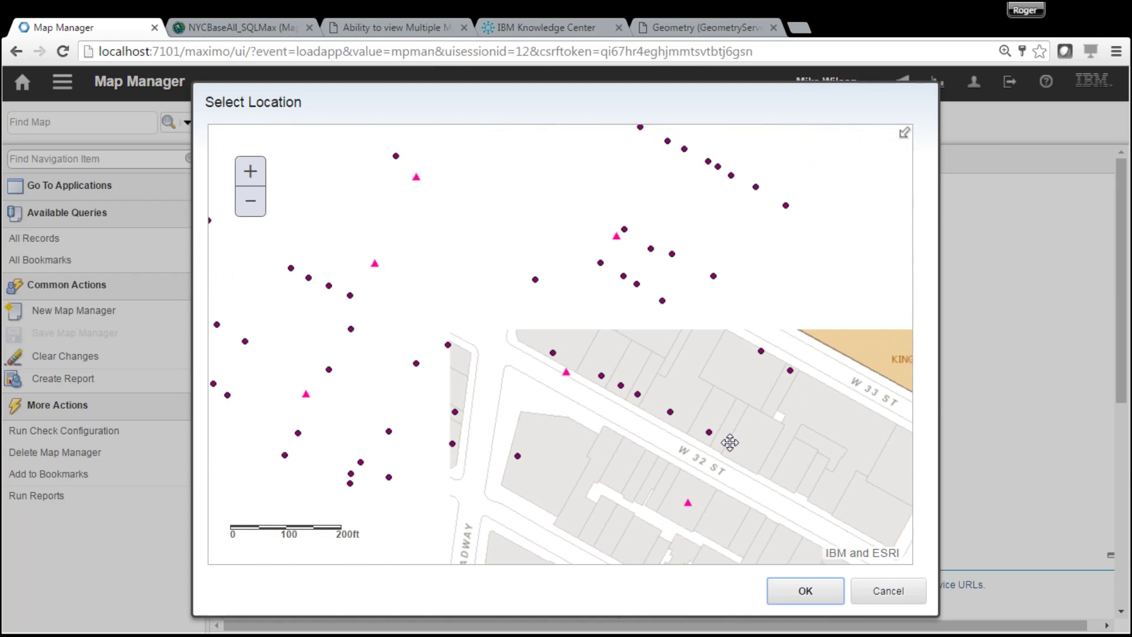
left_click_drag(624, 371, 699, 417)
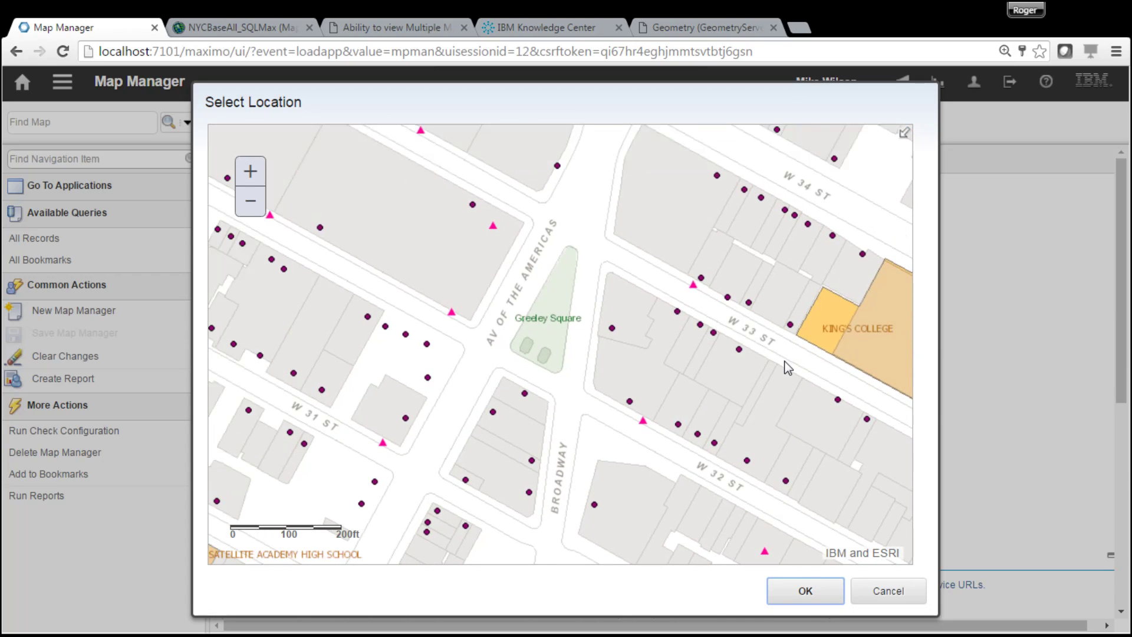
left_click(805, 591)
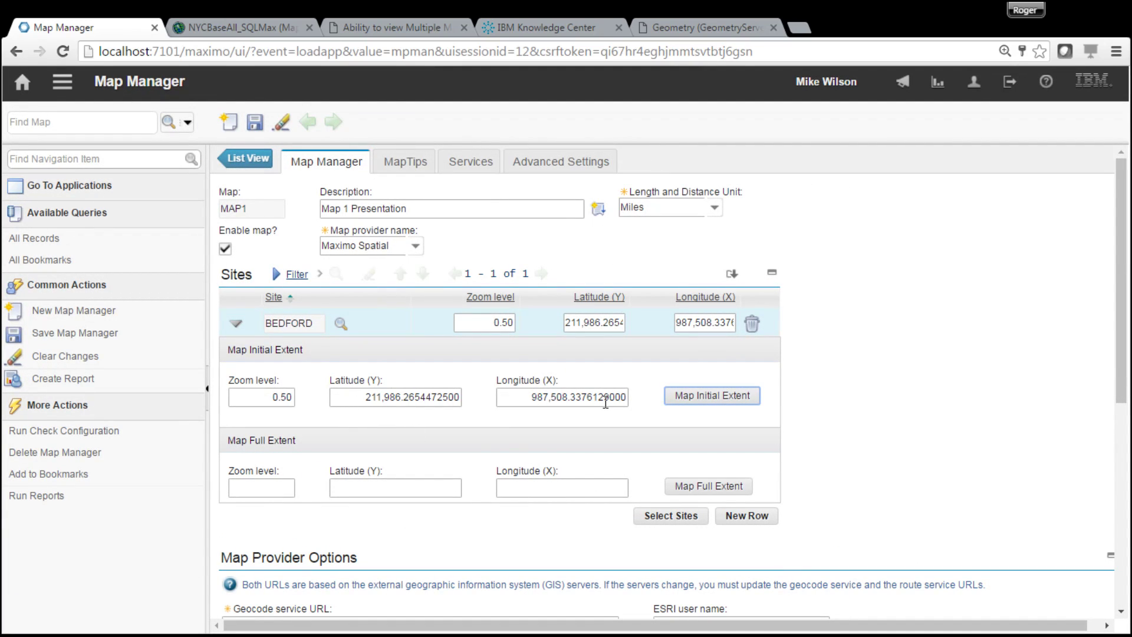
left_click(255, 122)
- Reopen the location map to verify the saved extent, then cancel without changes
left_click(724, 407)
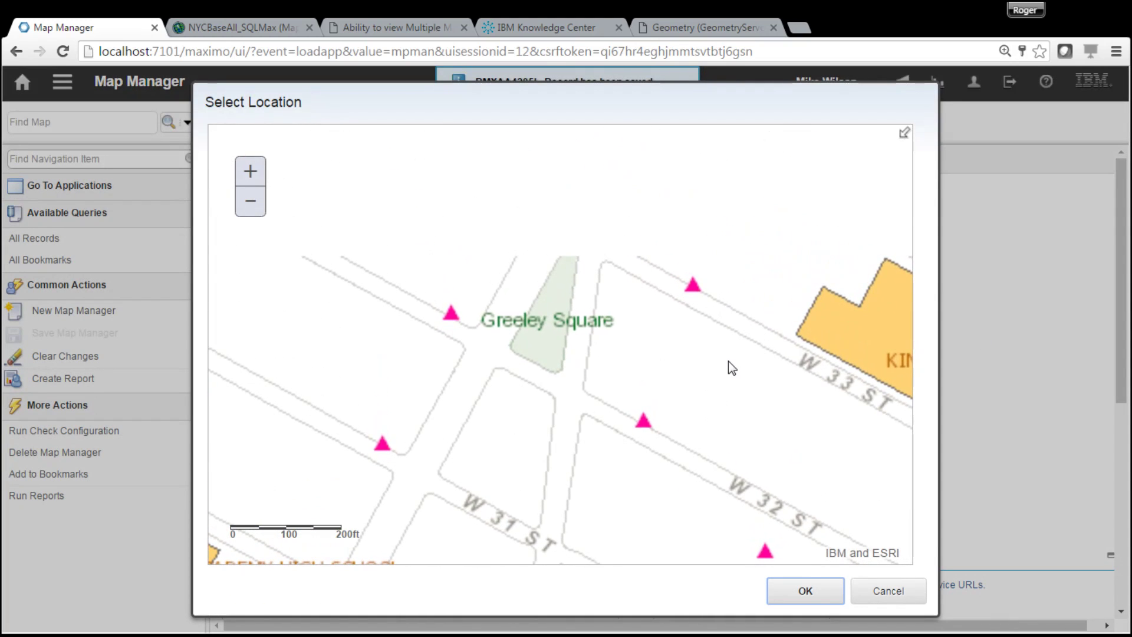
left_click(889, 592)
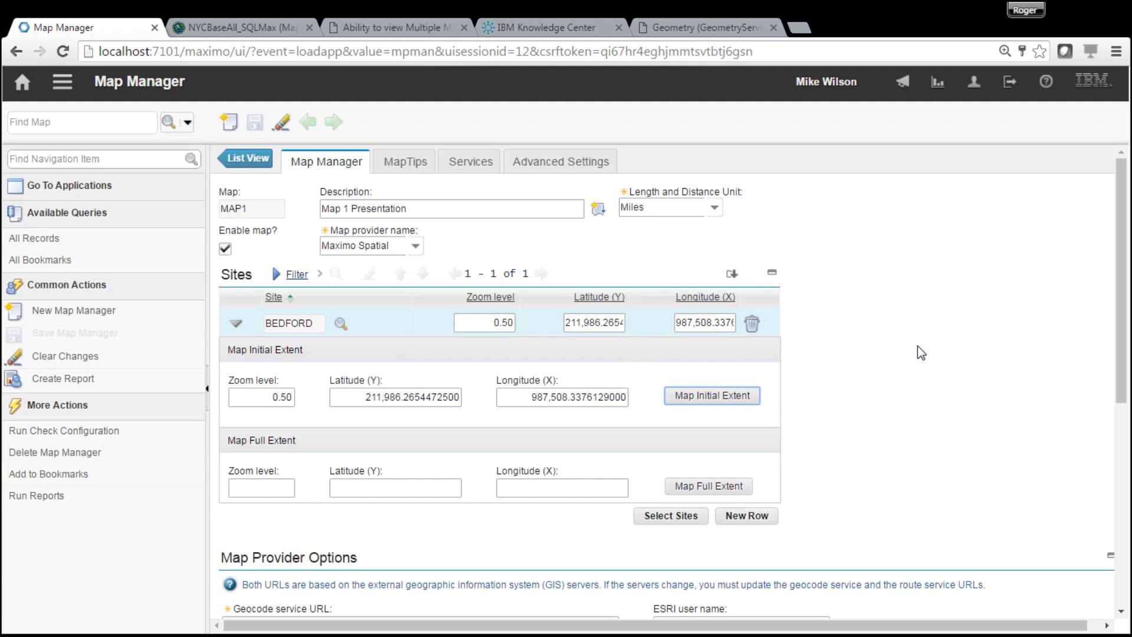
scroll(1124, 338, "down", 2)
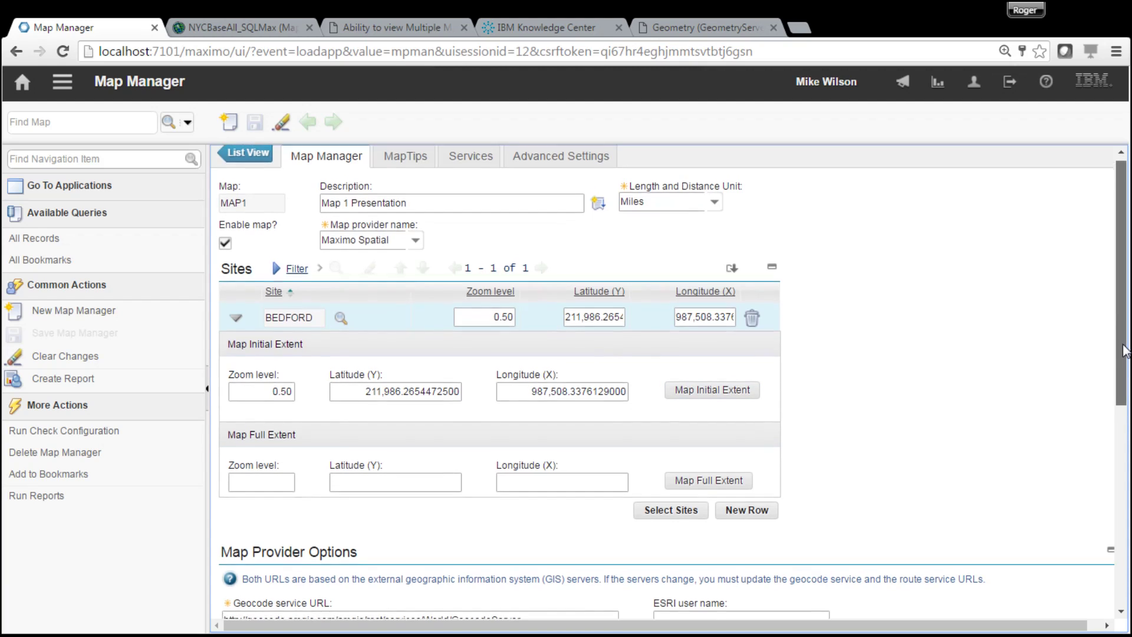
scroll(671, 381, "up", 2)
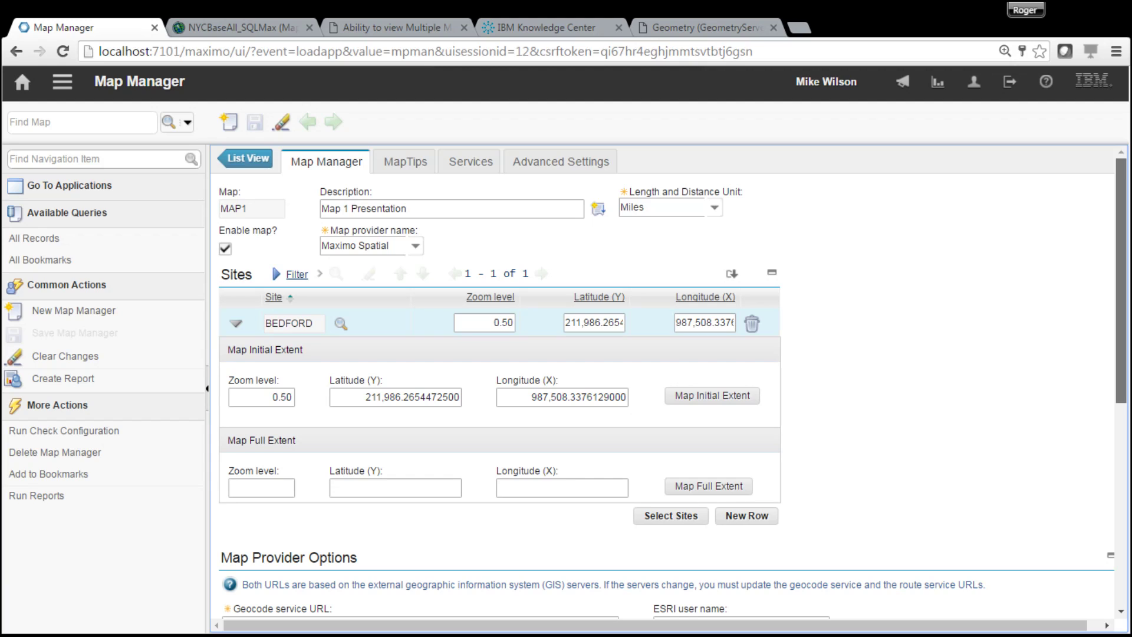
scroll(669, 381, "down", 1)
scroll(672, 382, "up", 1)
scroll(669, 381, "down", 7)
scroll(669, 381, "up", 7)
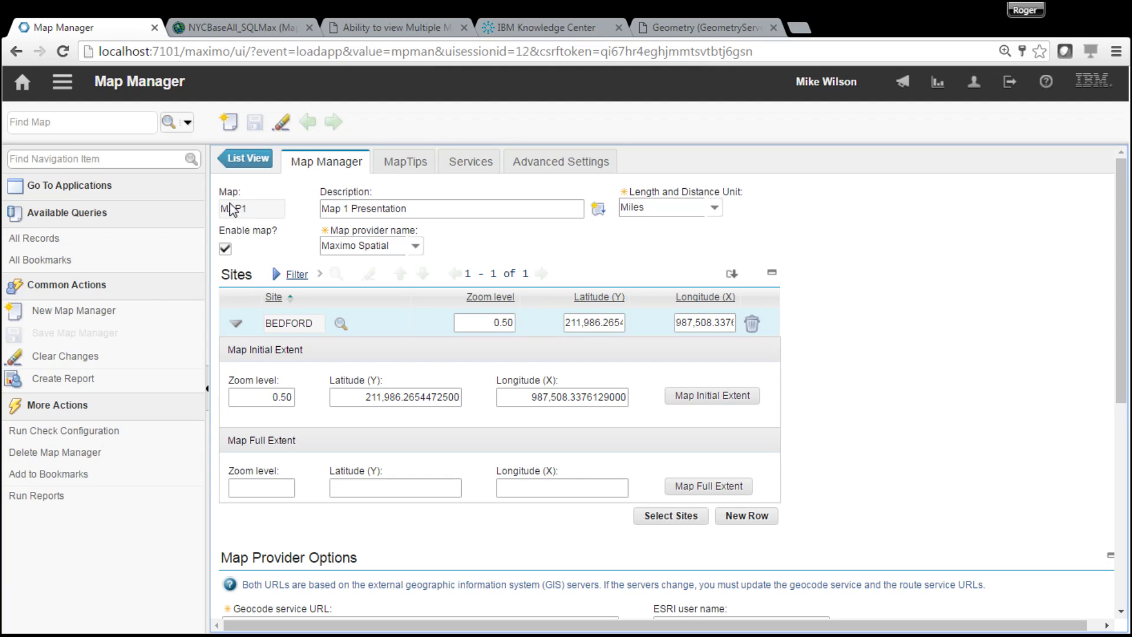
left_click(62, 82)
- Open asset 13143, Chain Wash Assembly, from the BEDFORD asset list and show its map
mouse_move(152, 107)
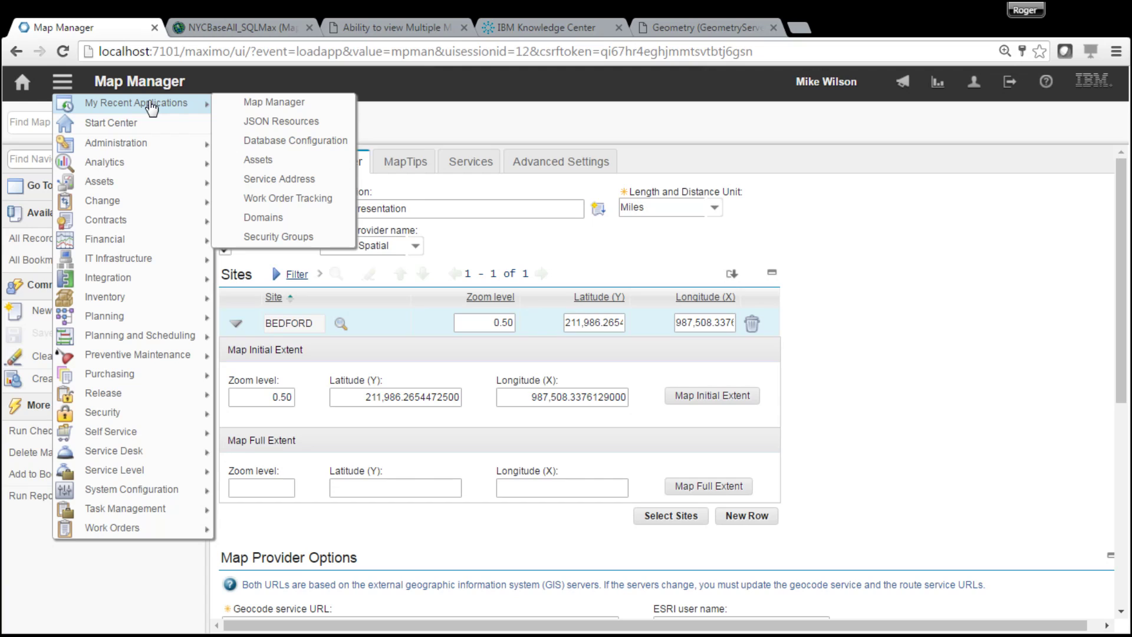
left_click(257, 160)
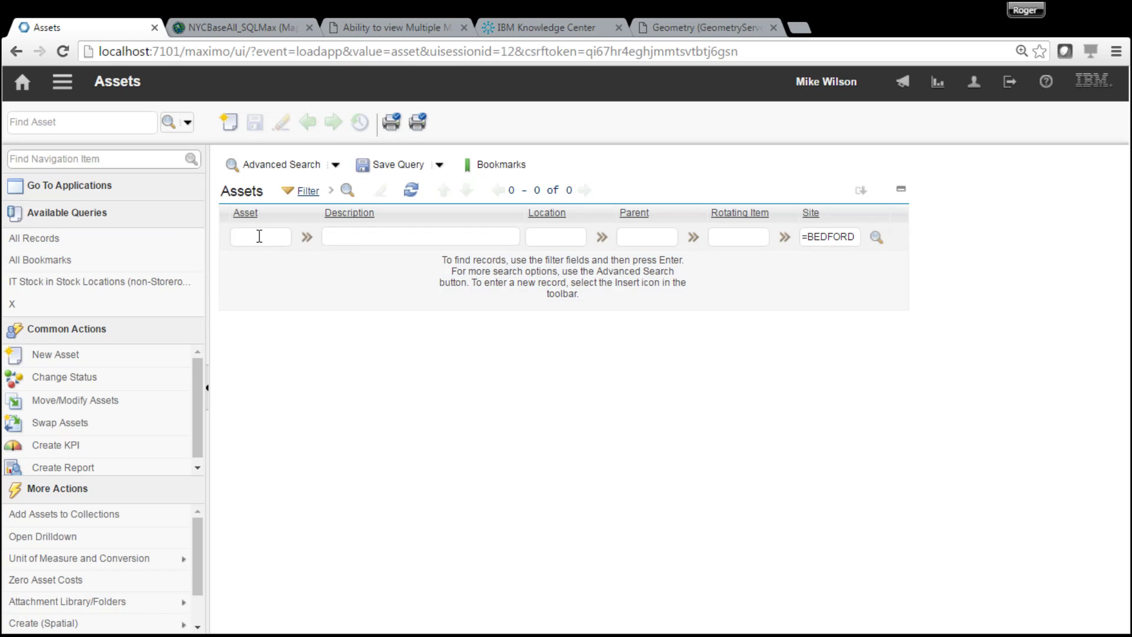
left_click(264, 263)
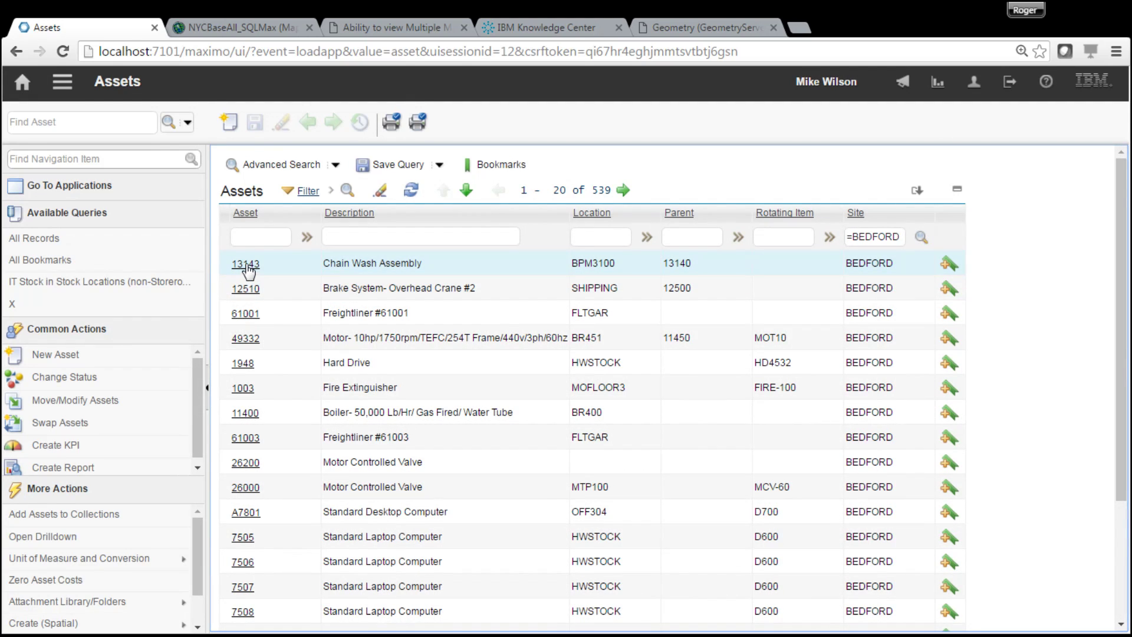
left_click(245, 264)
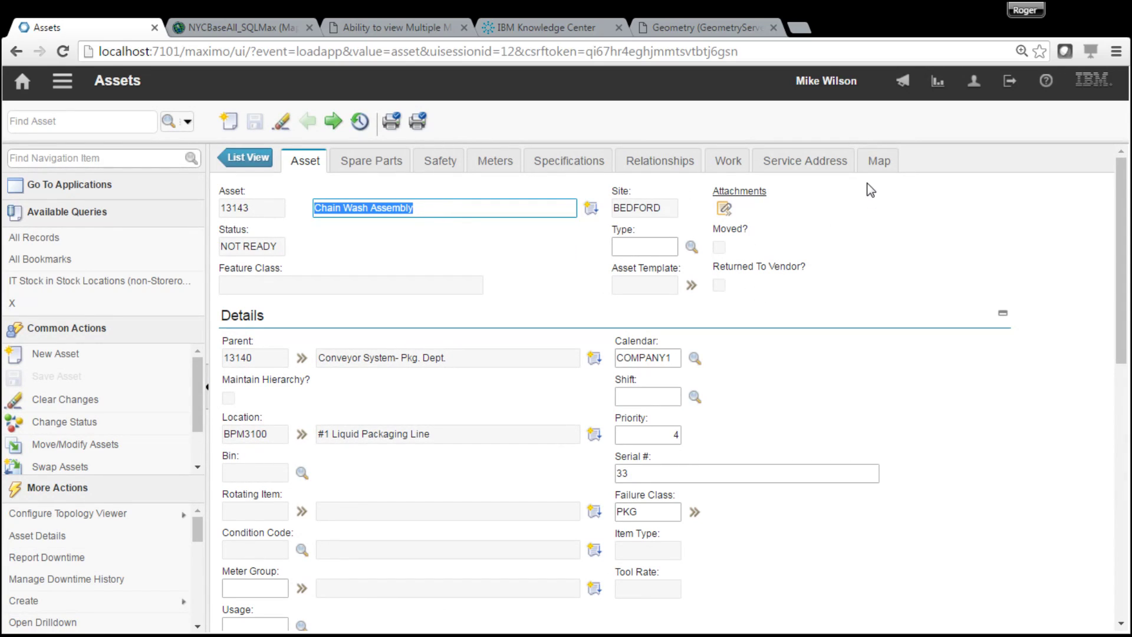
left_click(878, 160)
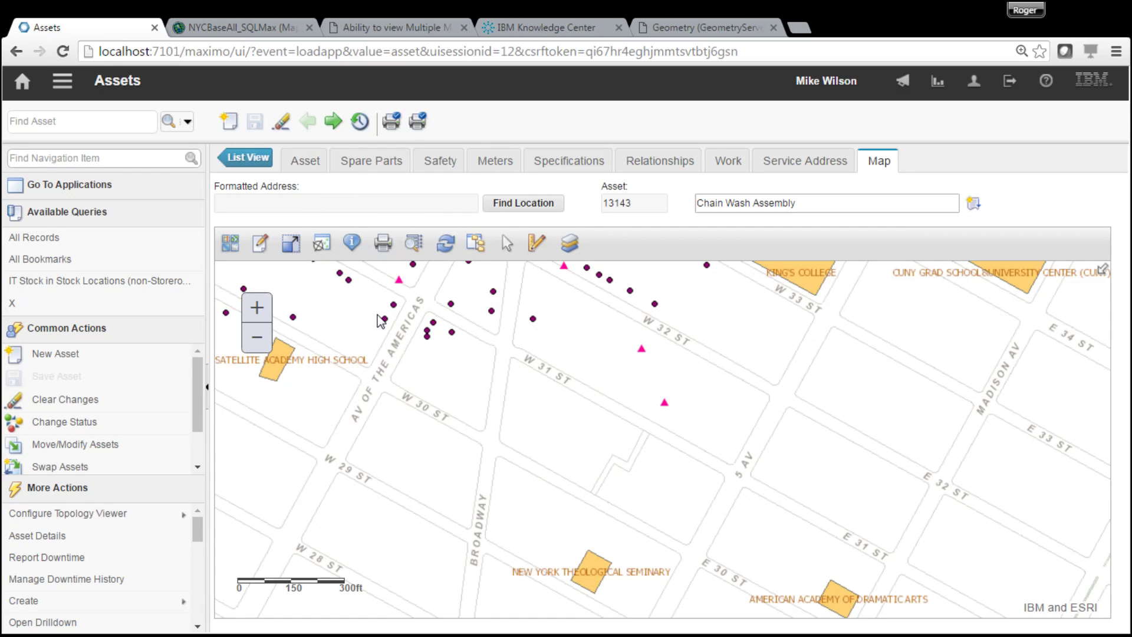
- Review the editable SQLMax.DBO.wMeter and SQLMax.DBO.wHydrant layers in the asset map's Edit panel, then close it
left_click(262, 251)
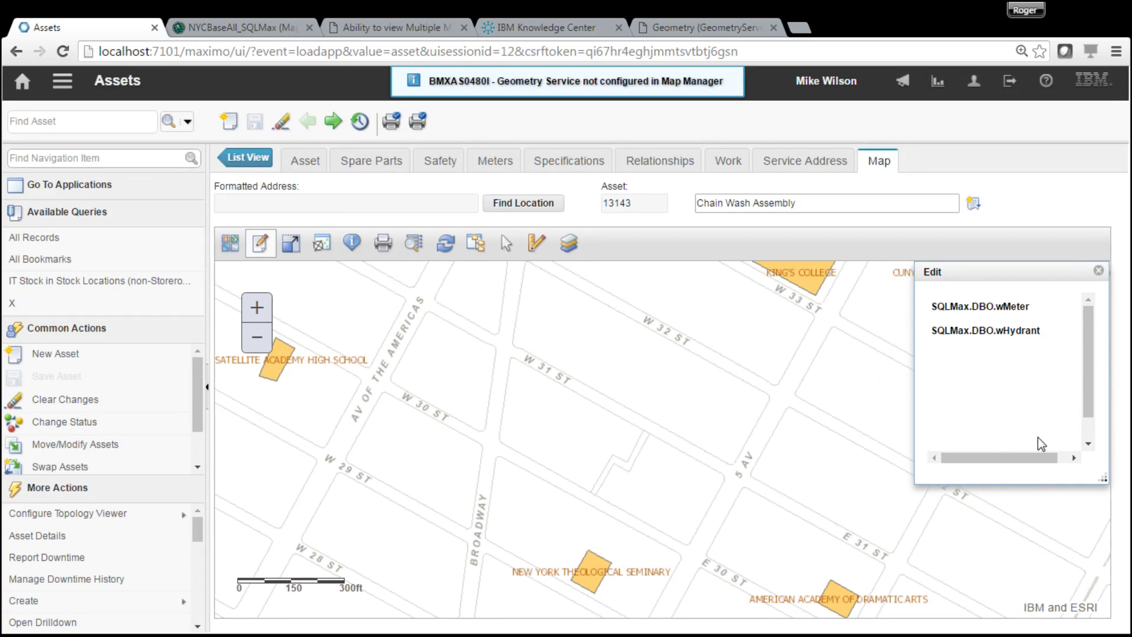
left_click(1030, 312)
left_click(1029, 335)
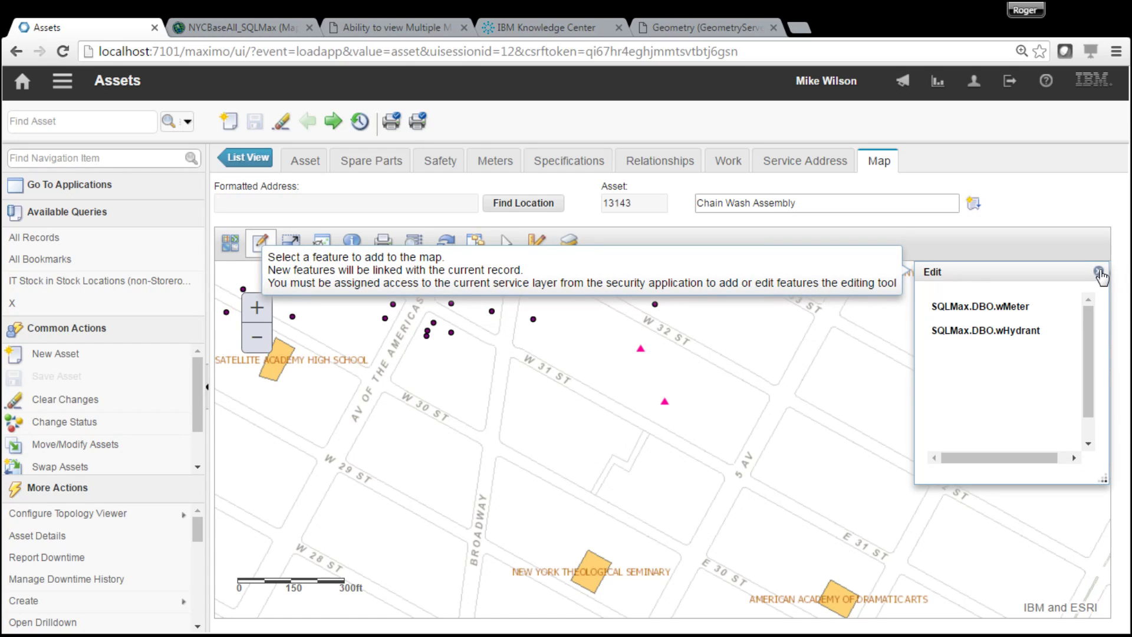
left_click(1099, 271)
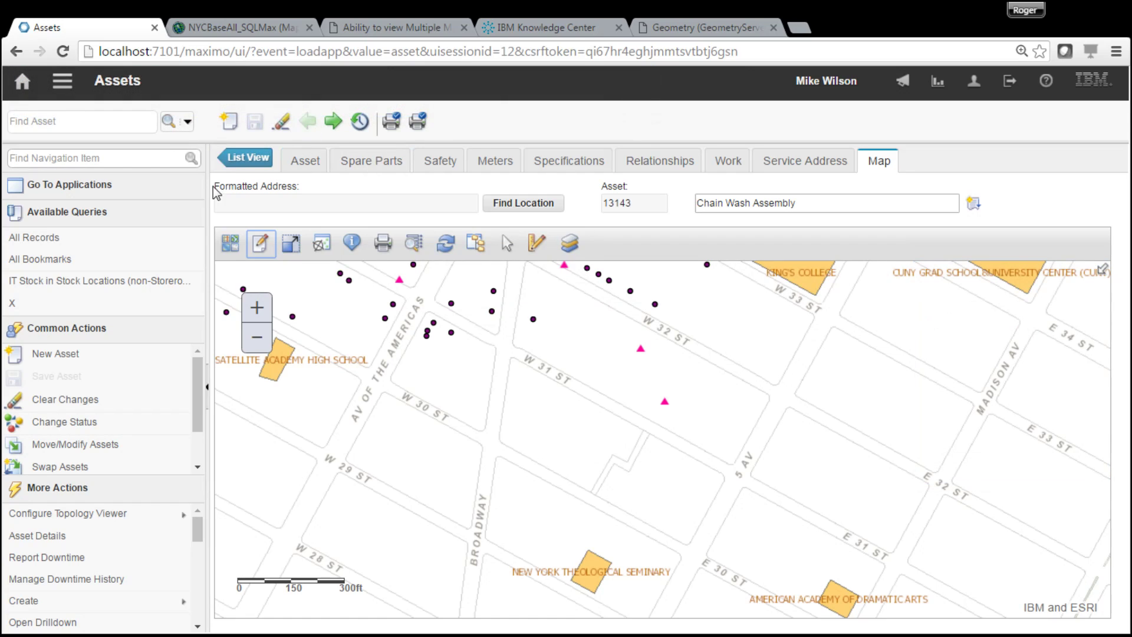
left_click(62, 81)
mouse_move(195, 108)
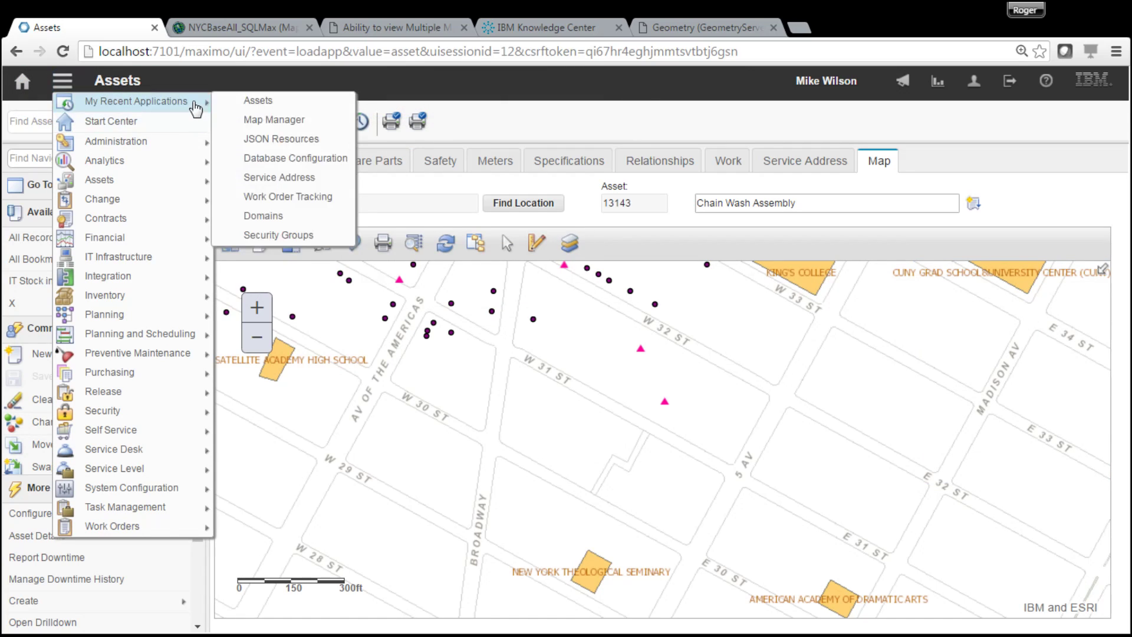
- Open work order 1005, Electric Cart Tune-Up, in Work Order Tracking and show its map
left_click(289, 205)
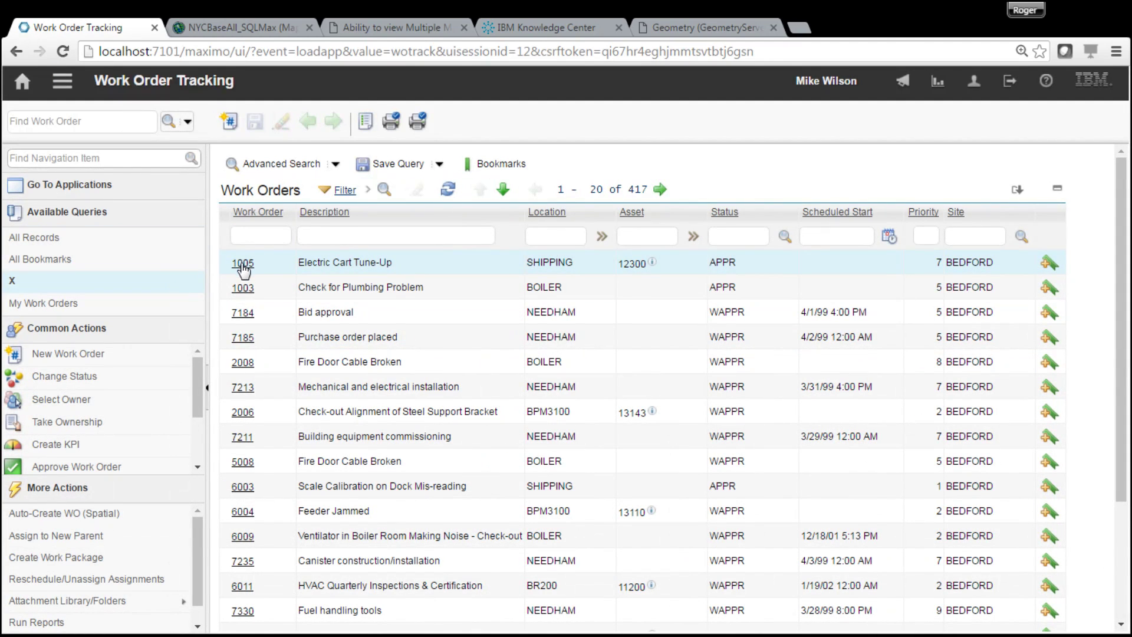
left_click(242, 264)
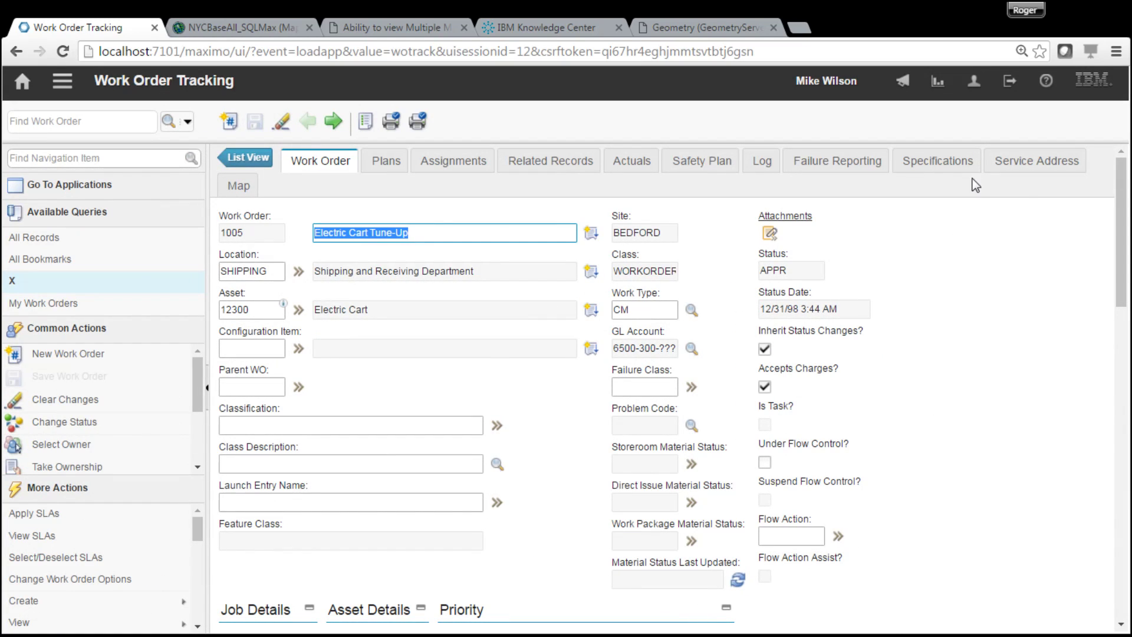
left_click(236, 186)
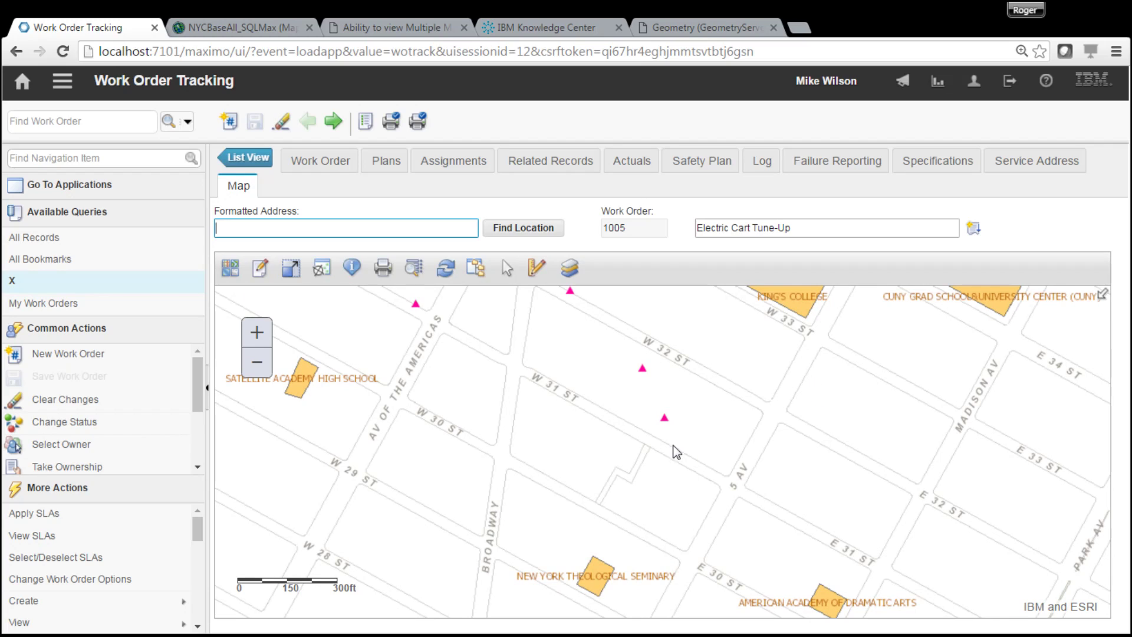
- Try adding a feature on the work order map, find creation disabled, and close the Edit panel
left_click(260, 268)
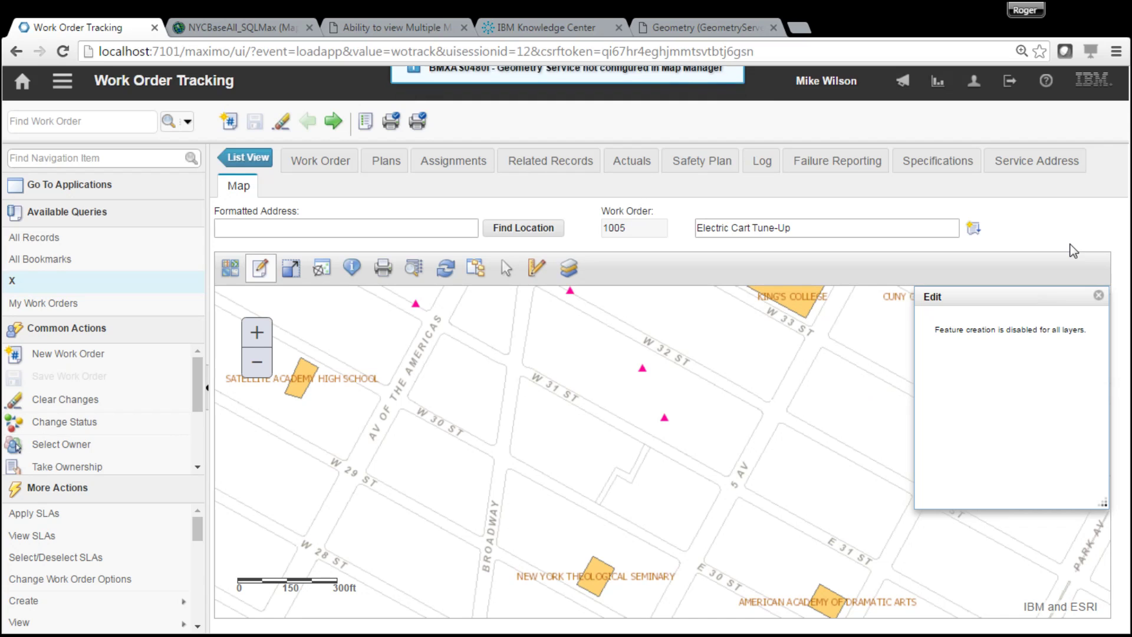
left_click(1099, 298)
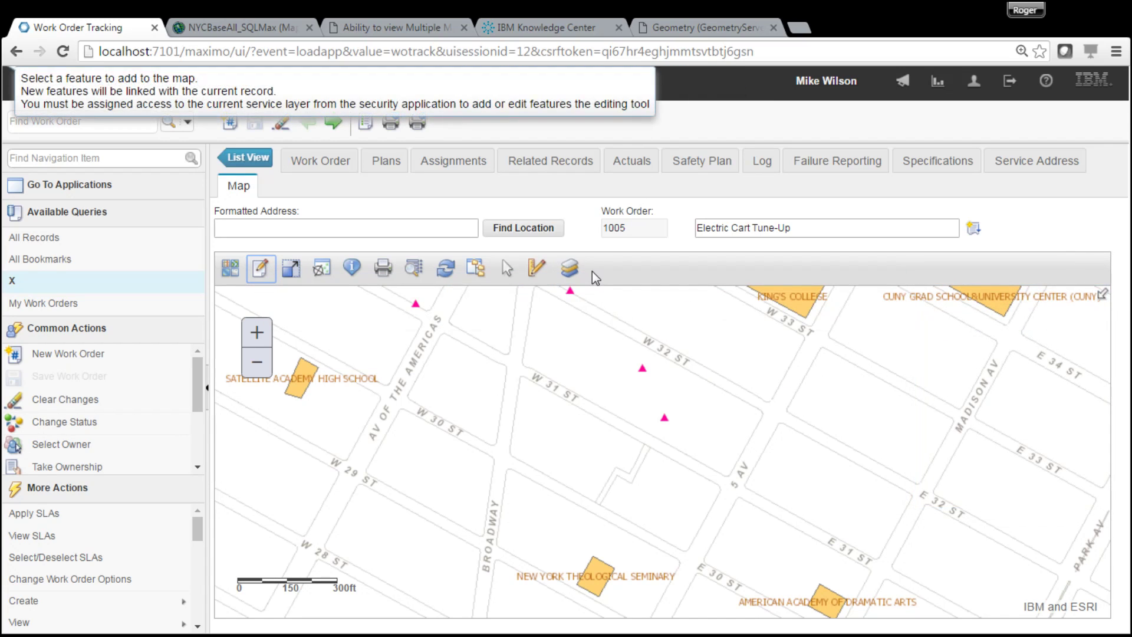
left_click(569, 269)
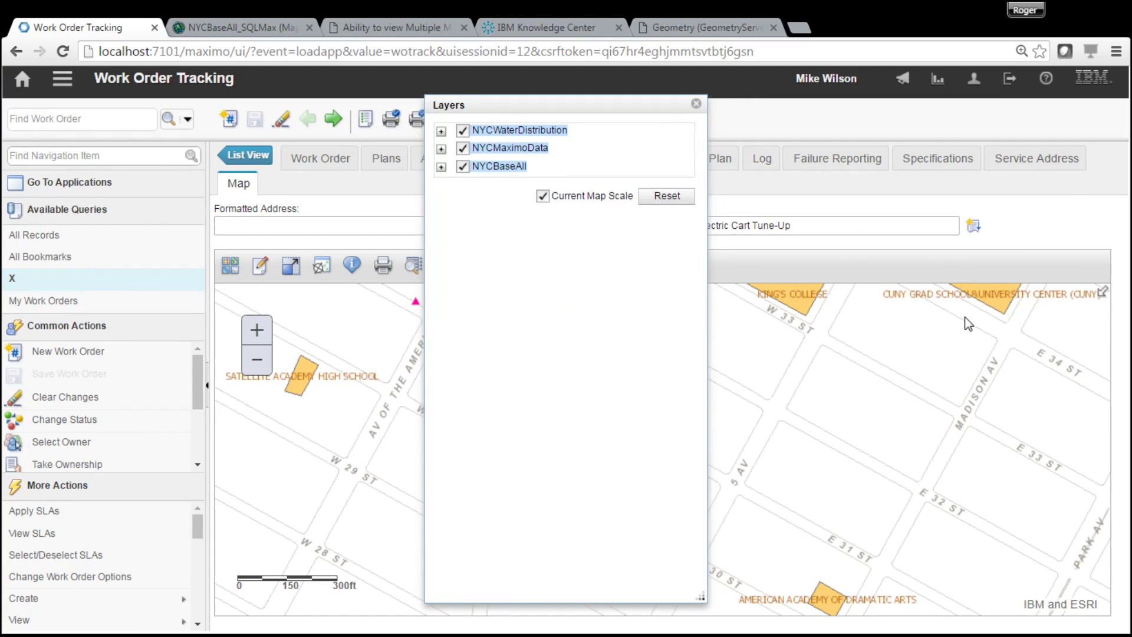
- Expand NYCWaterDistribution and NYCMaximoData and switch on the Work Order Point and SERVADDRESSPOINT layers
left_click(441, 132)
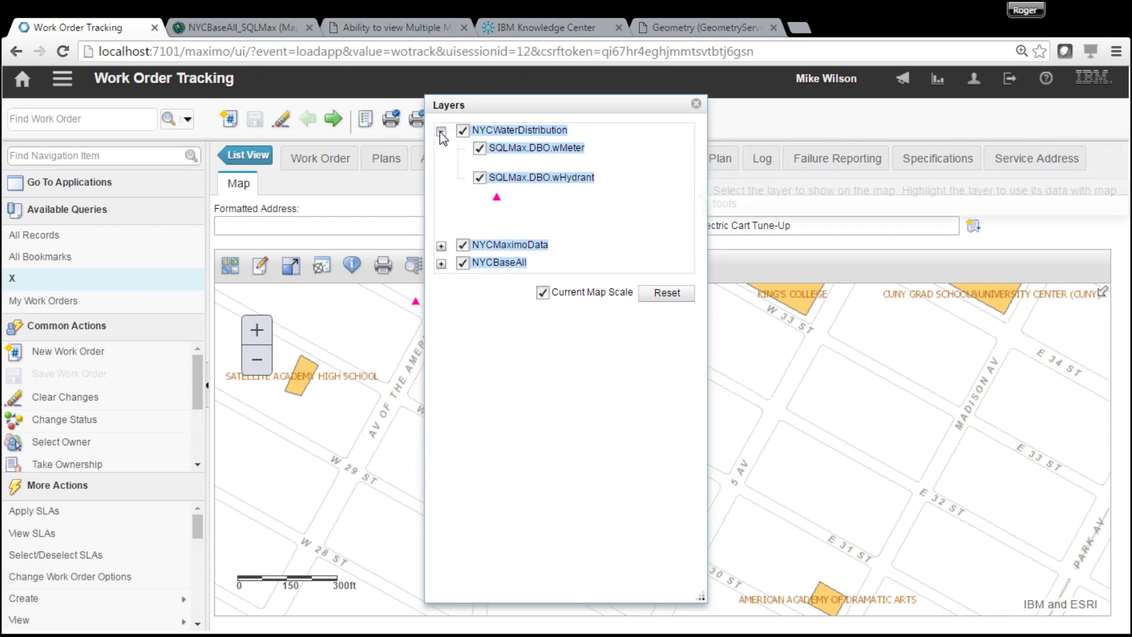
left_click(442, 247)
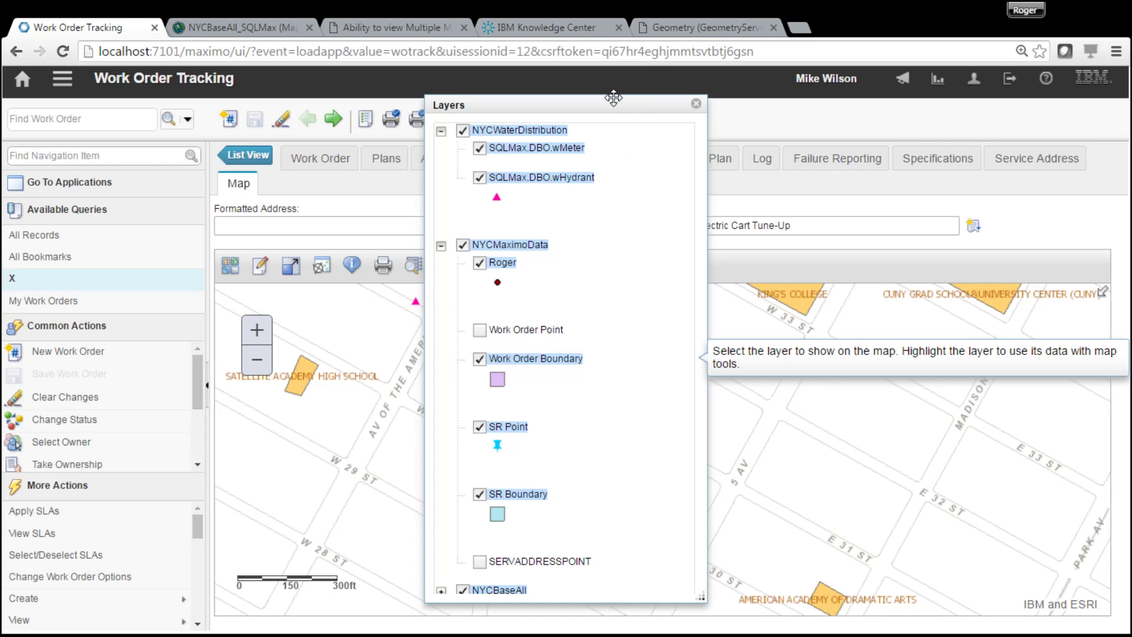
left_click(481, 331)
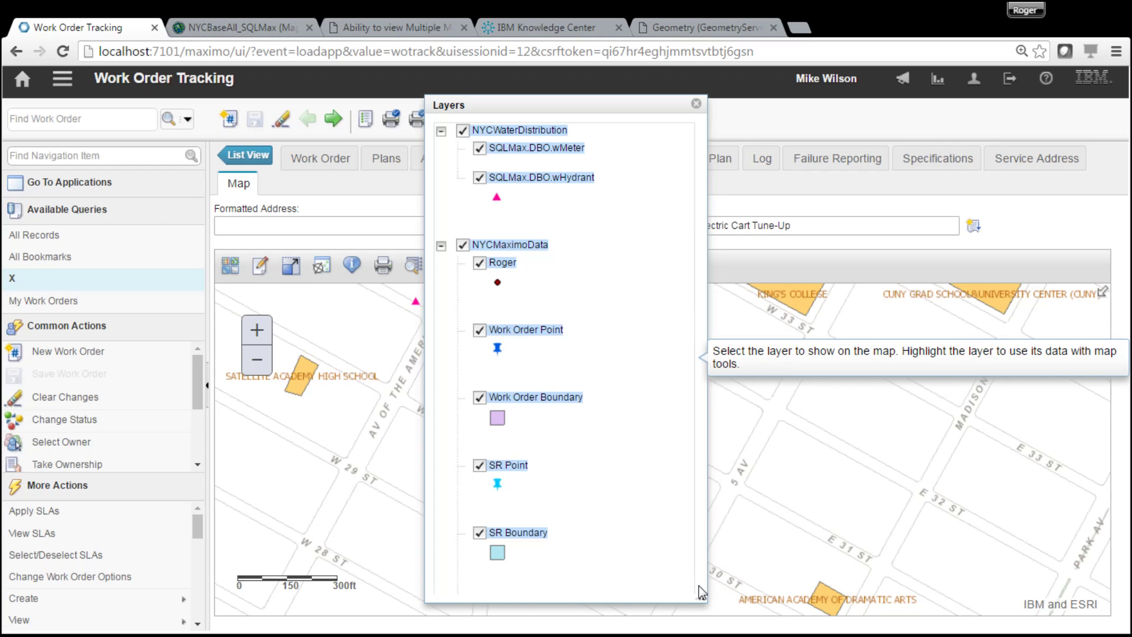
left_click_drag(702, 596, 707, 632)
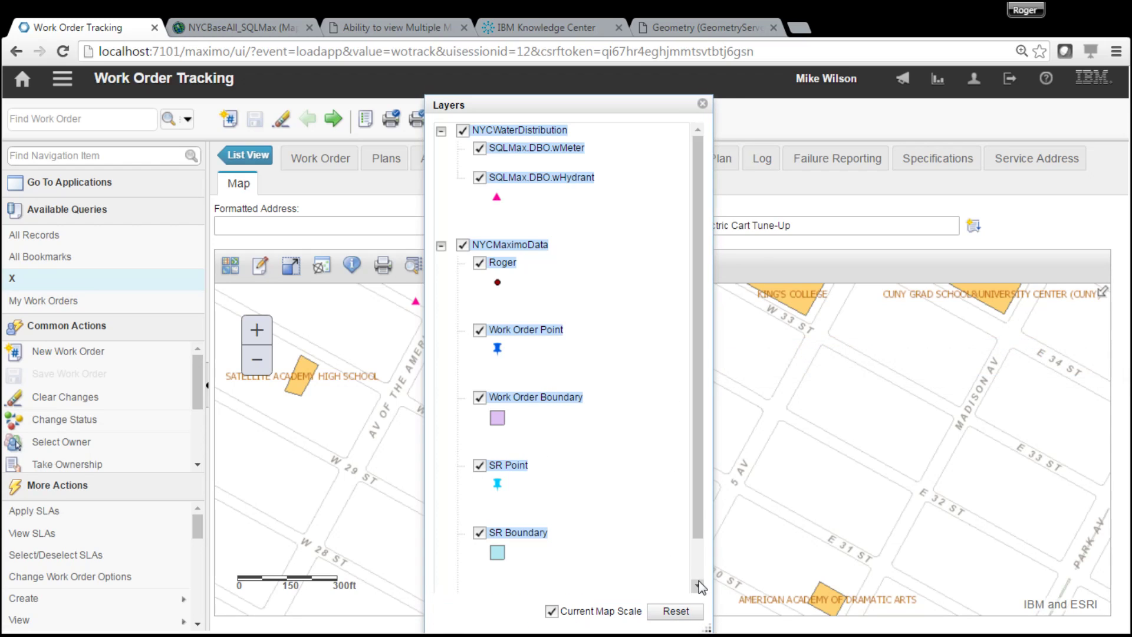
left_click_drag(701, 533, 712, 586)
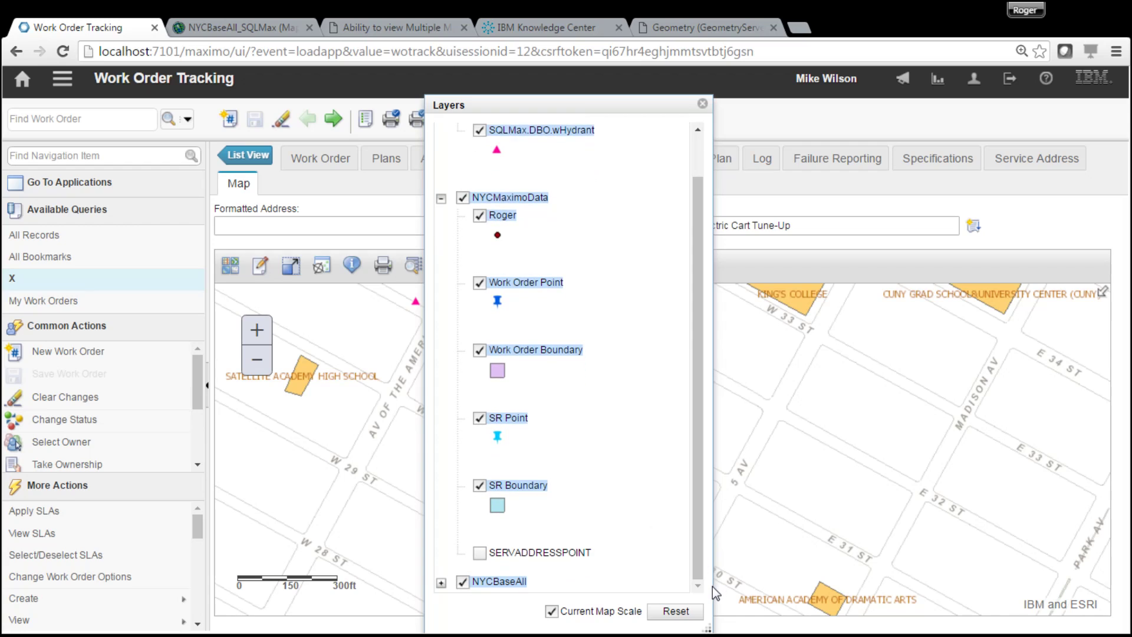
left_click(481, 555)
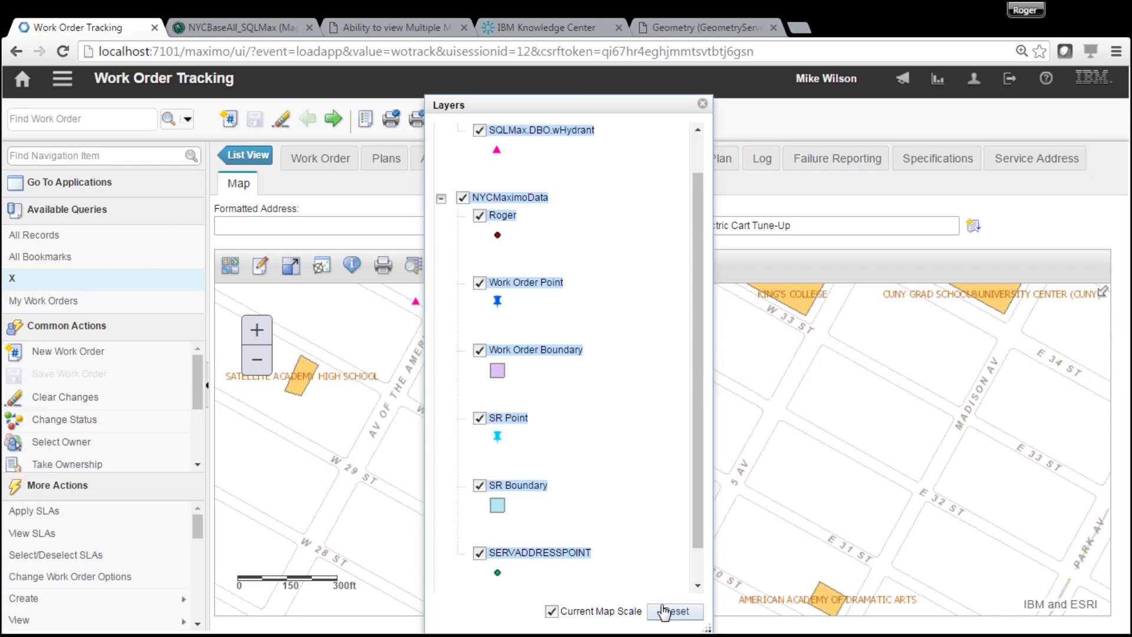
left_click(703, 104)
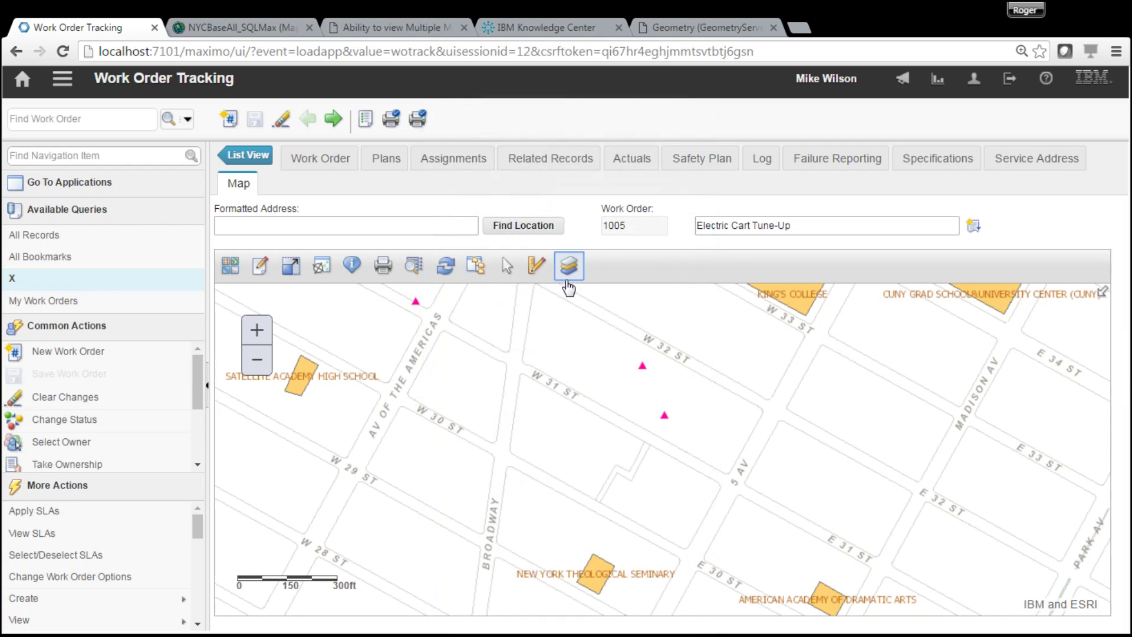
- Select the Work Order Point template in the map's Edit panel, then close the panel
left_click(260, 265)
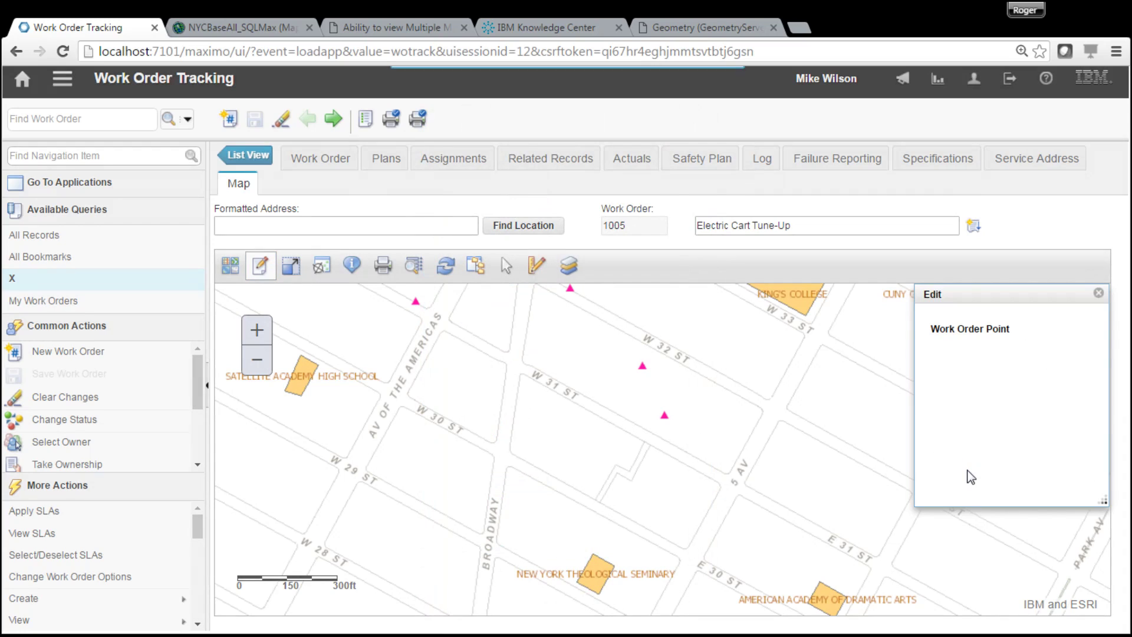
left_click(977, 338)
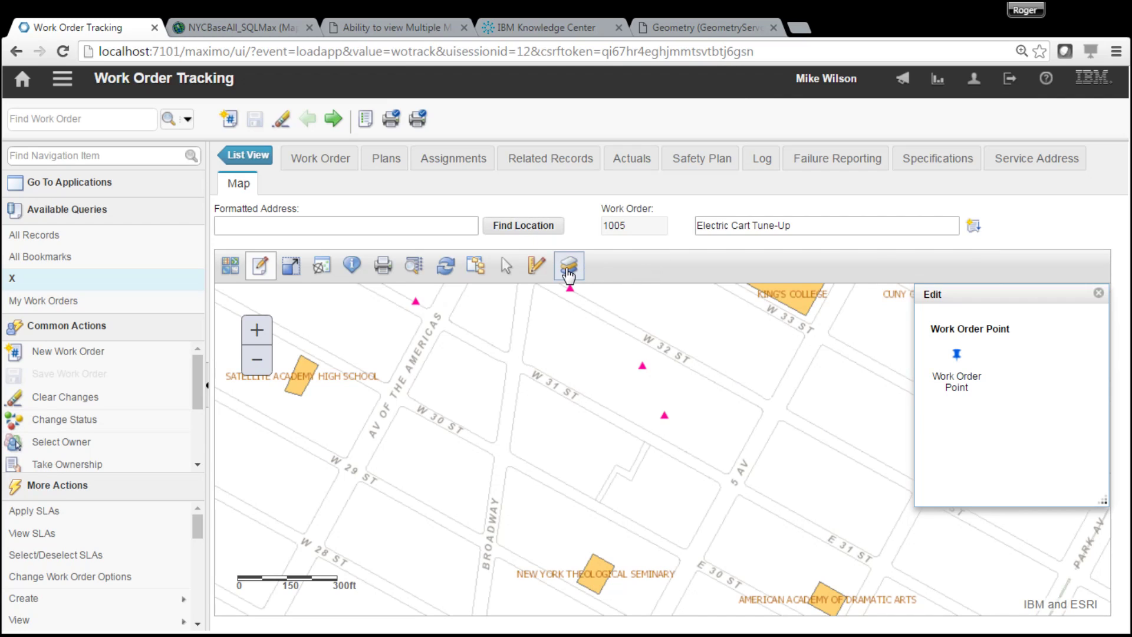
left_click(1099, 295)
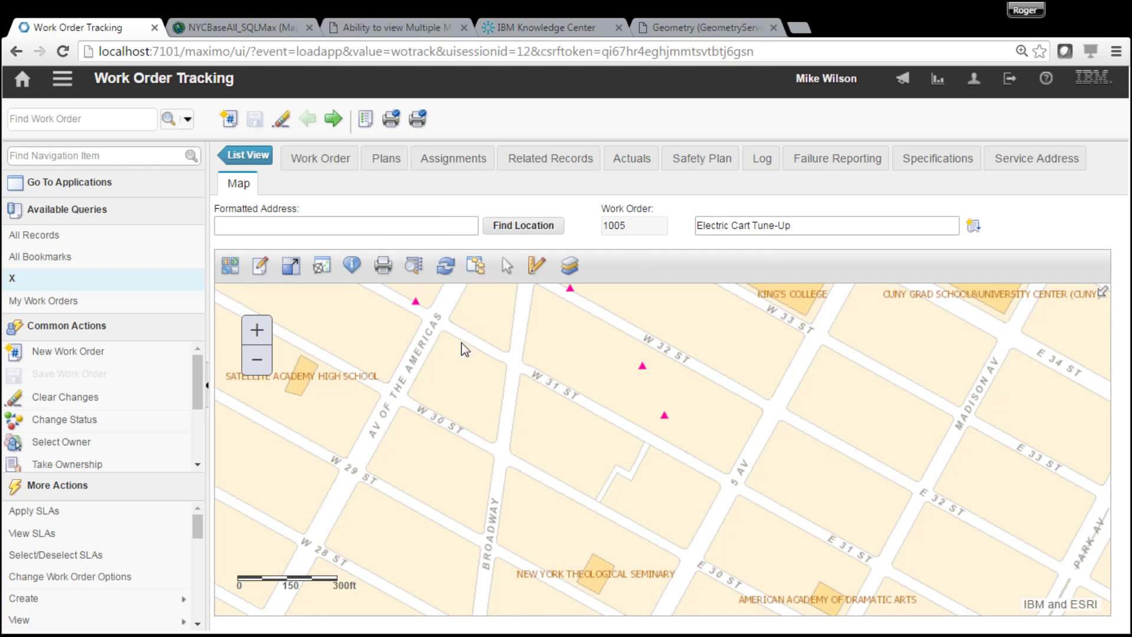
- Reopen MAP1 in Map Manager and review its services NYCWaterDistribution, NYCMaximoData and NYCBaseAll (orders 10, 20, 100)
left_click(61, 87)
mouse_move(111, 105)
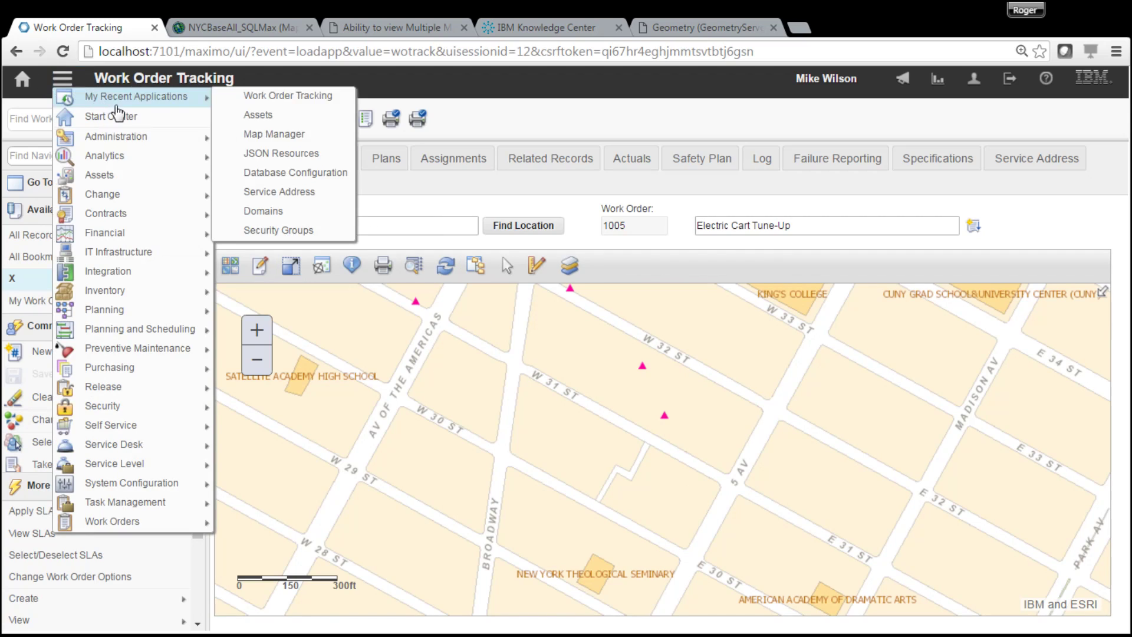
left_click(321, 134)
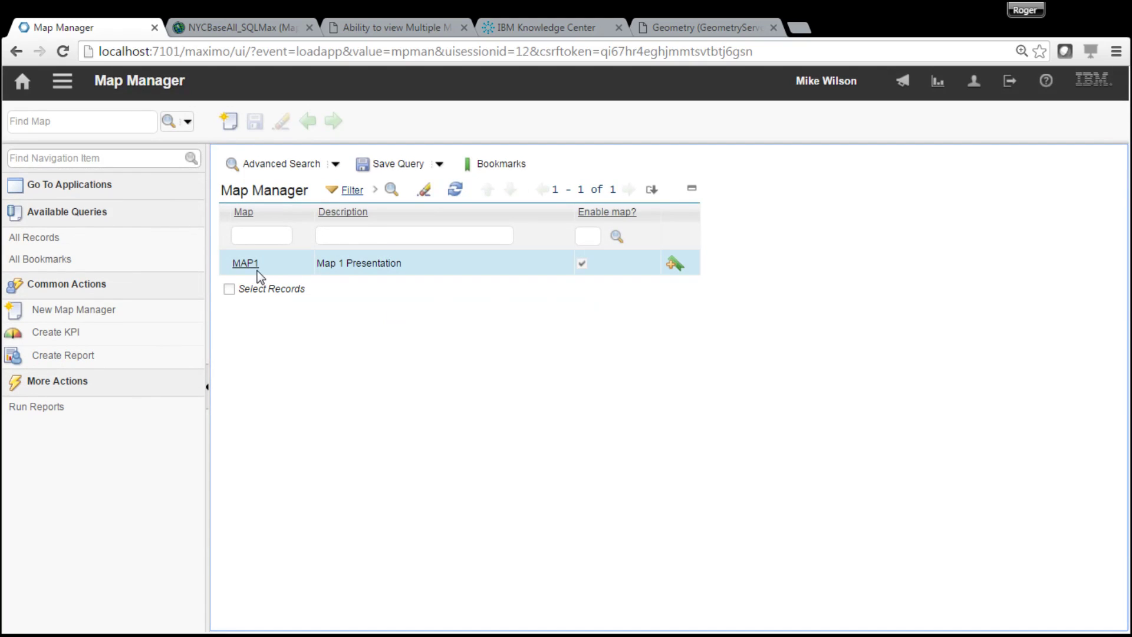
left_click(247, 266)
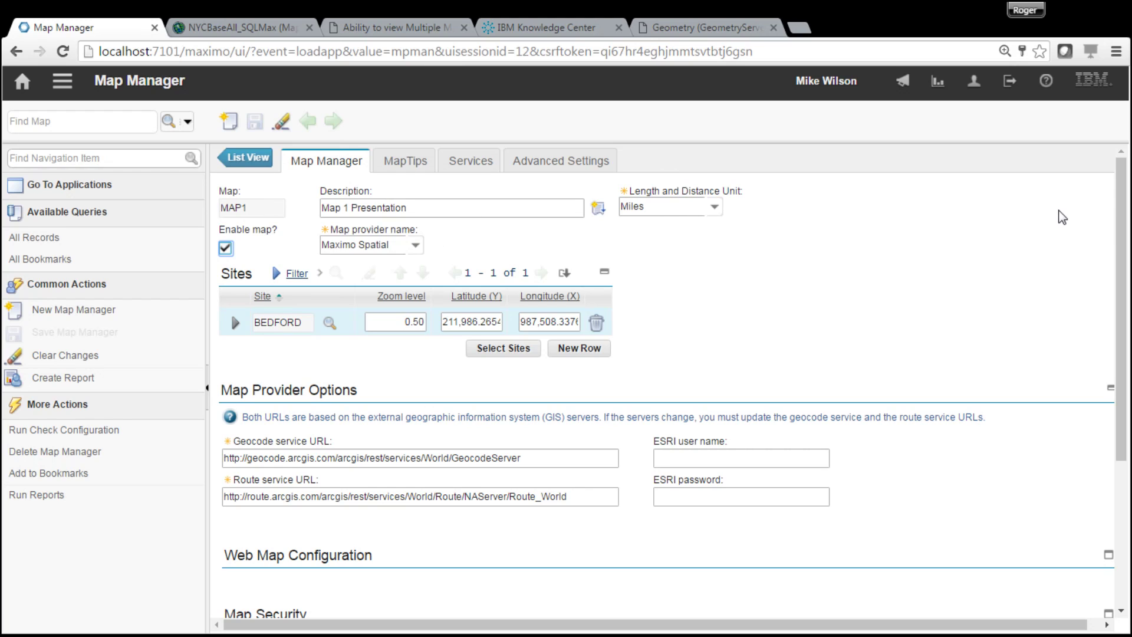
left_click_drag(1116, 312, 1109, 481)
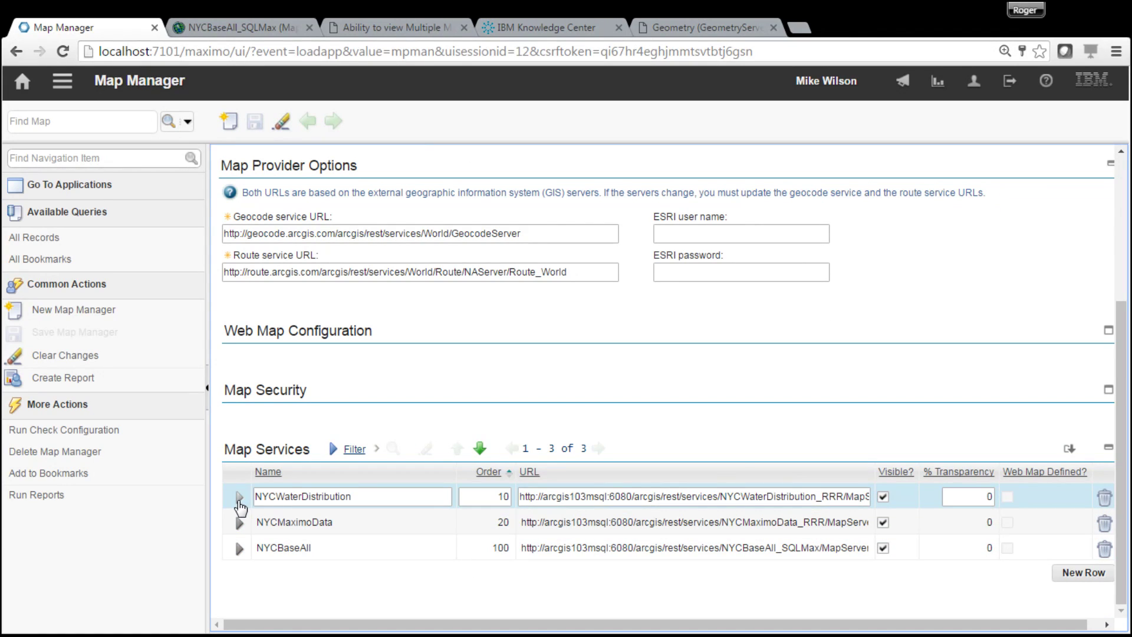
mouse_move(1123, 560)
left_mouse_down()
mouse_move(1123, 410)
mouse_move(1124, 560)
left_mouse_up()
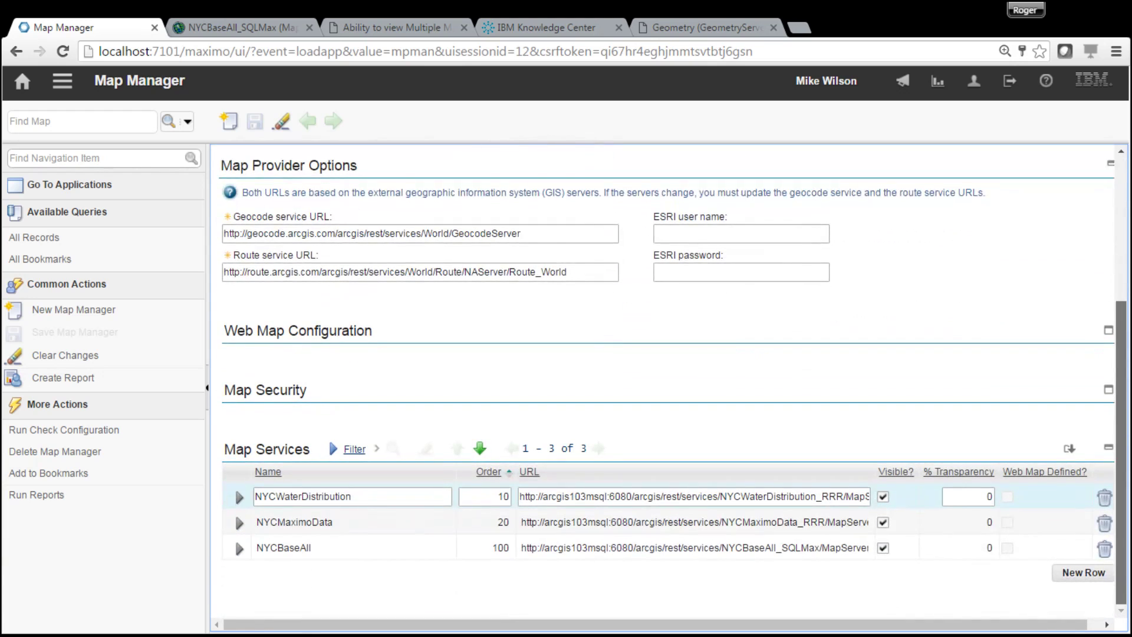
scroll(672, 384, "up", 4)
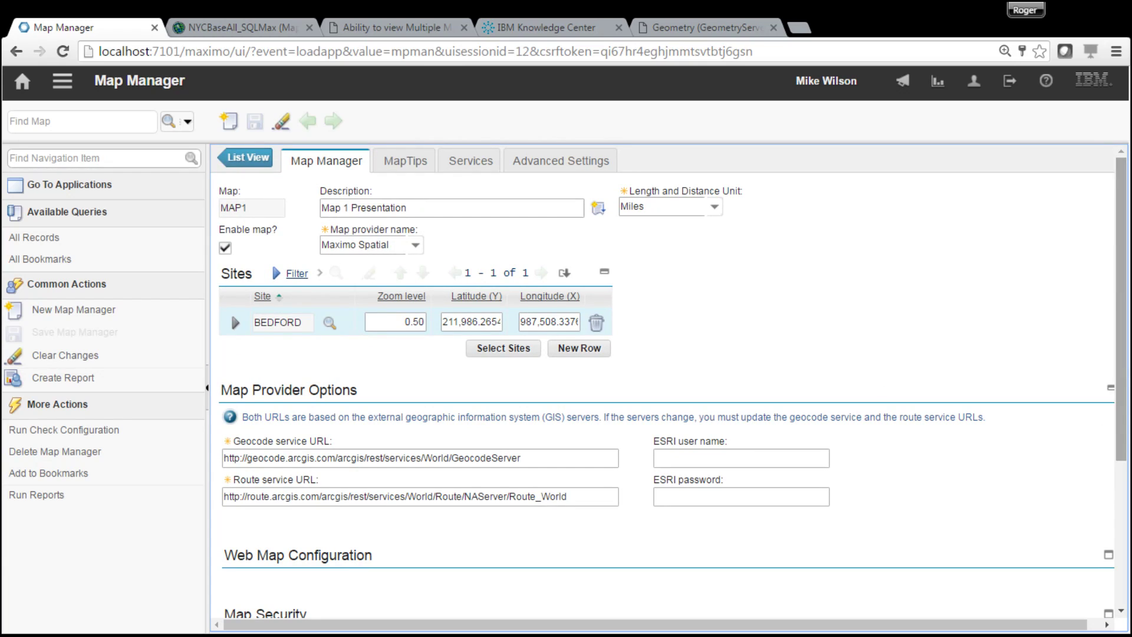
scroll(1110, 574, "down", 4)
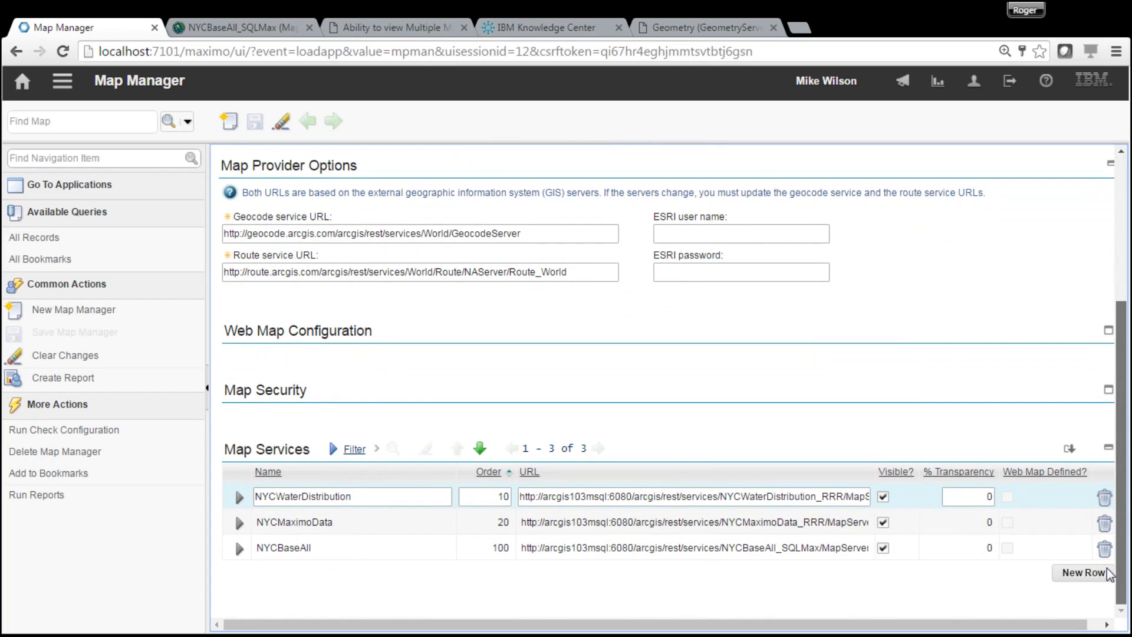
scroll(1110, 574, "up", 4)
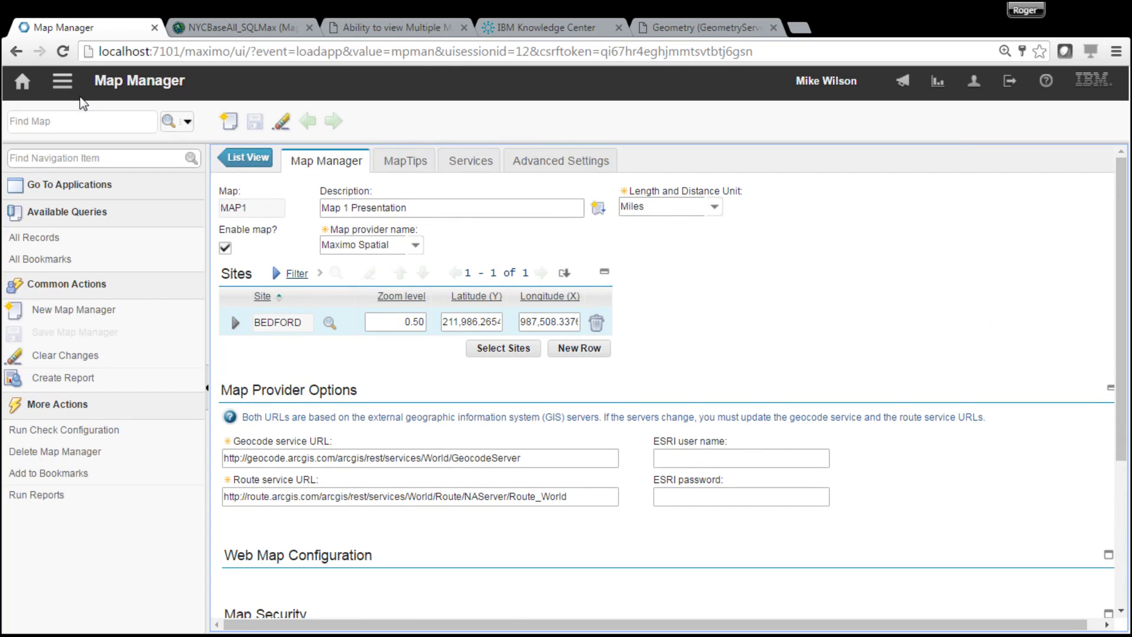
- Create asset TEST1 with description 'Test 1' in the Assets application and save it
left_click(66, 82)
mouse_move(141, 104)
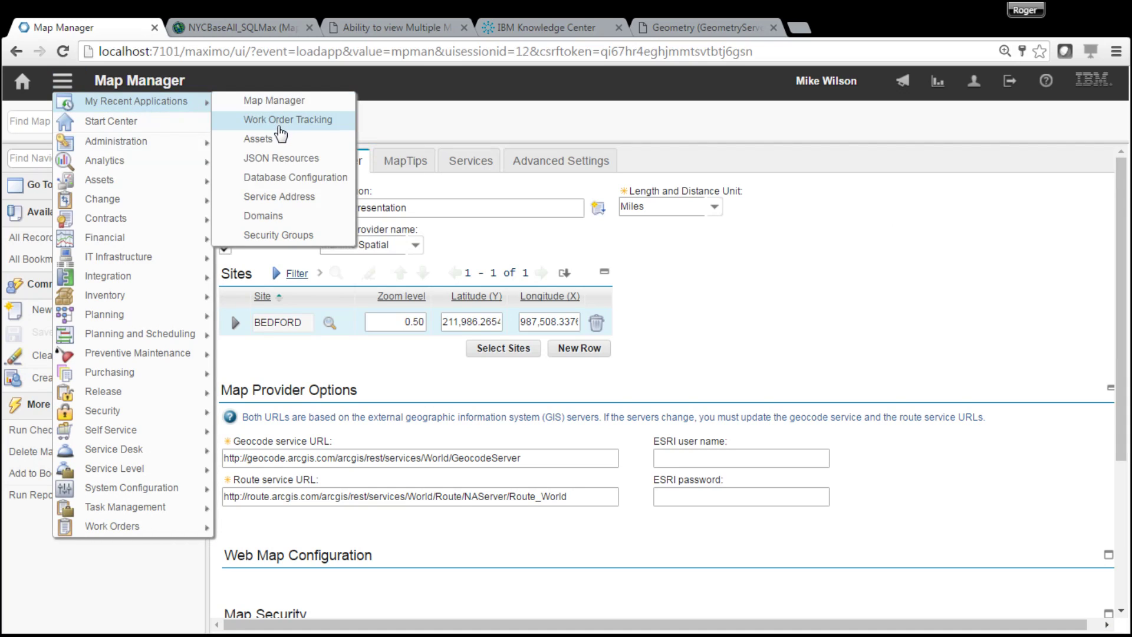
left_click(276, 141)
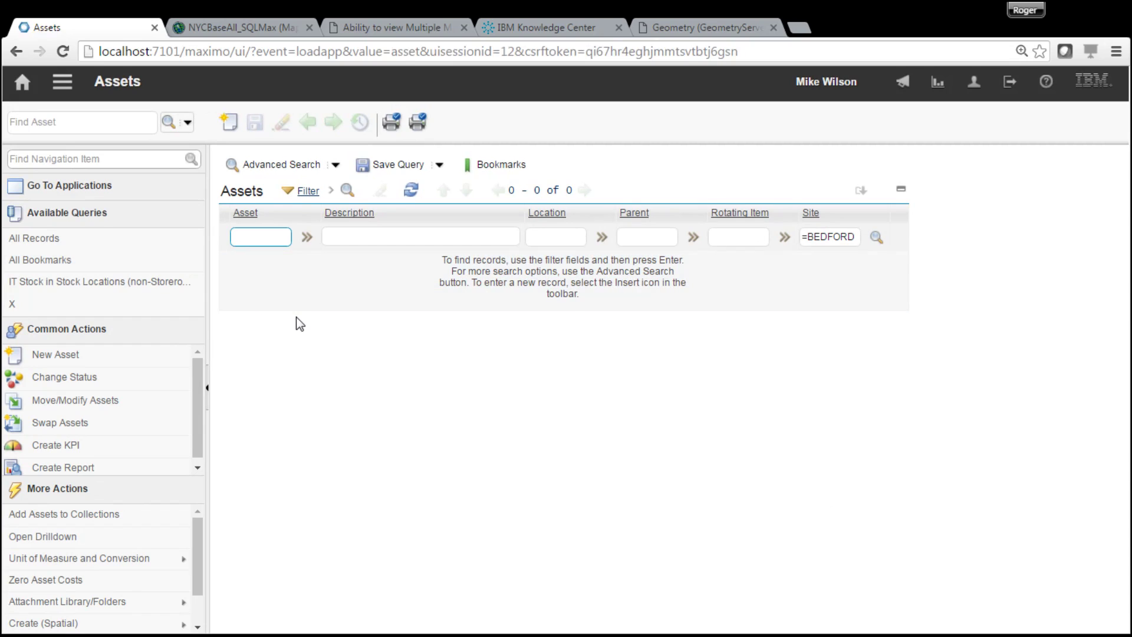
left_click(228, 122)
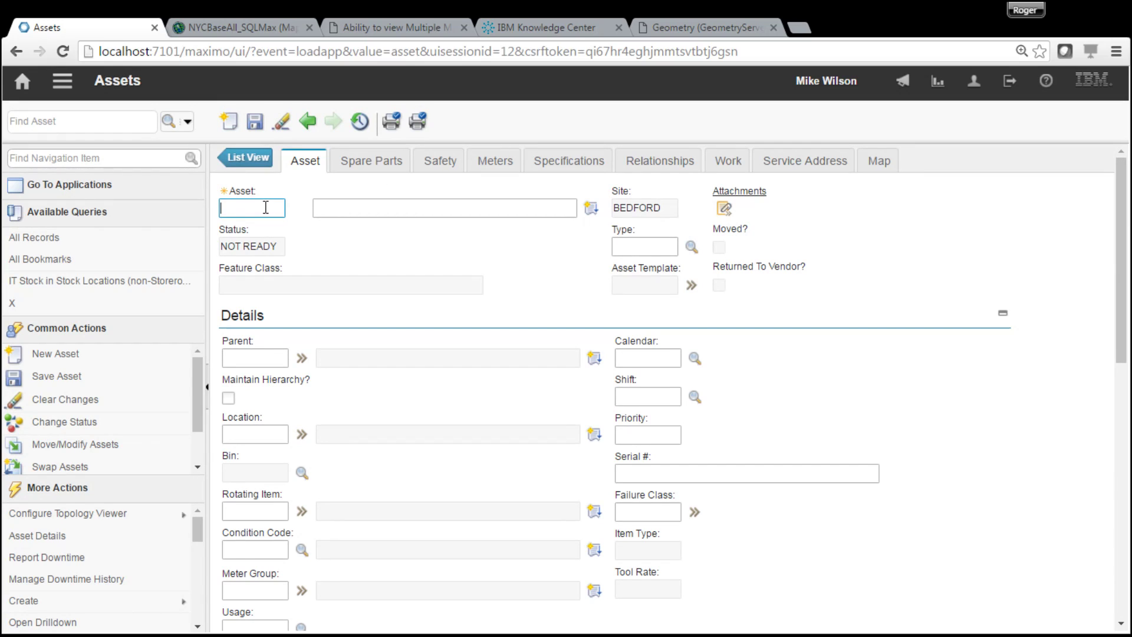
type("Test1")
left_click(365, 212)
type("Test 1")
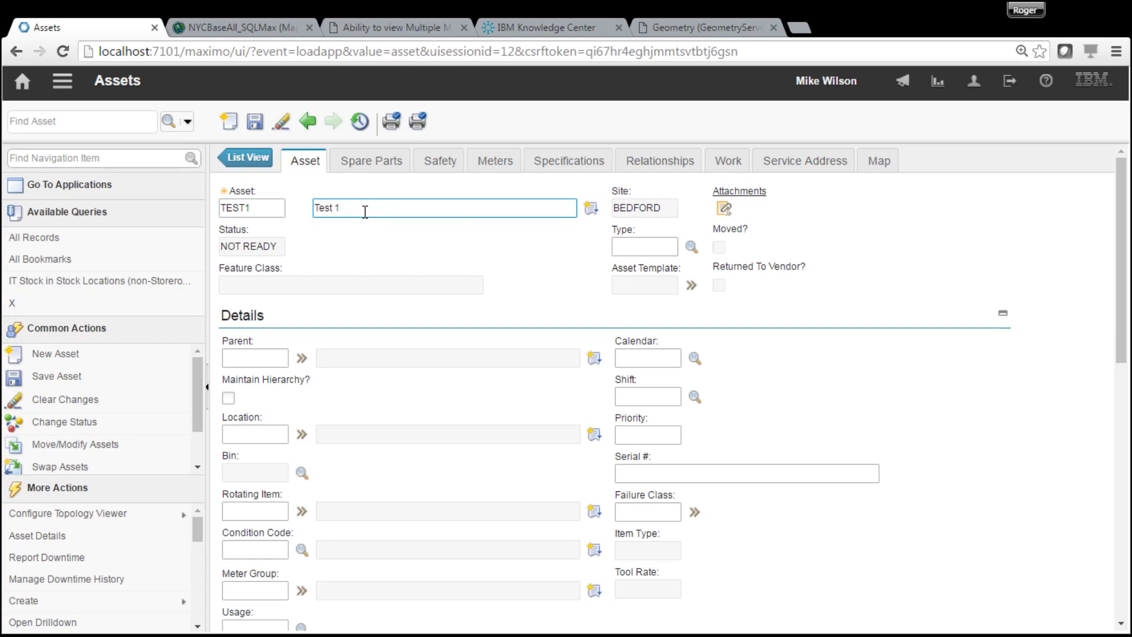
left_click(255, 124)
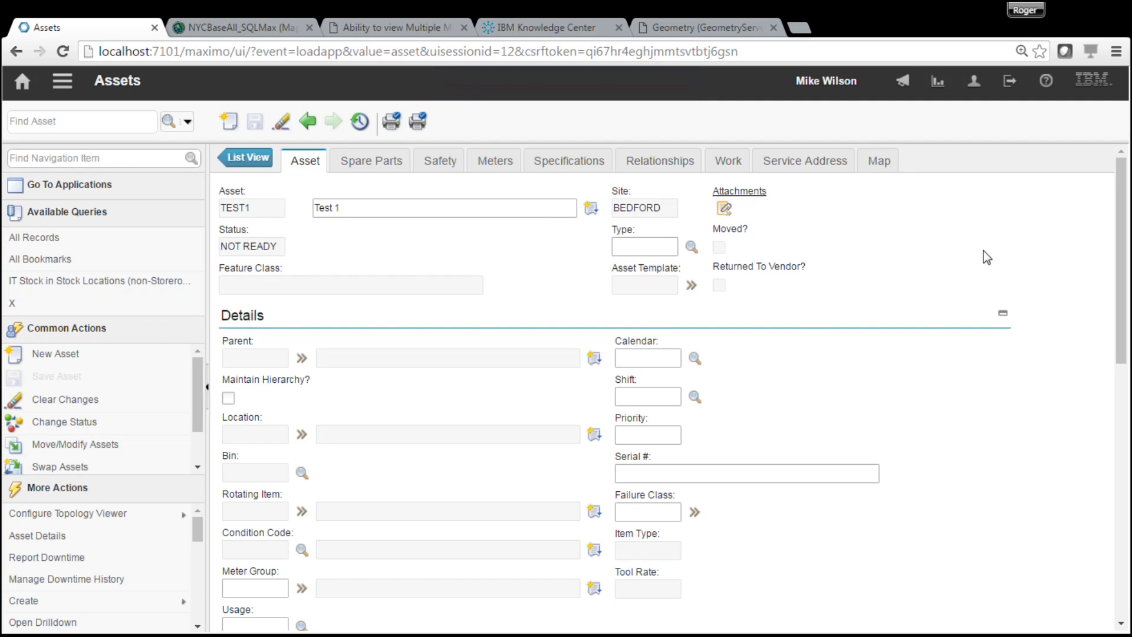
- Show asset TEST1's map with the street base map around W 32 St and hydrant markers
left_click(879, 161)
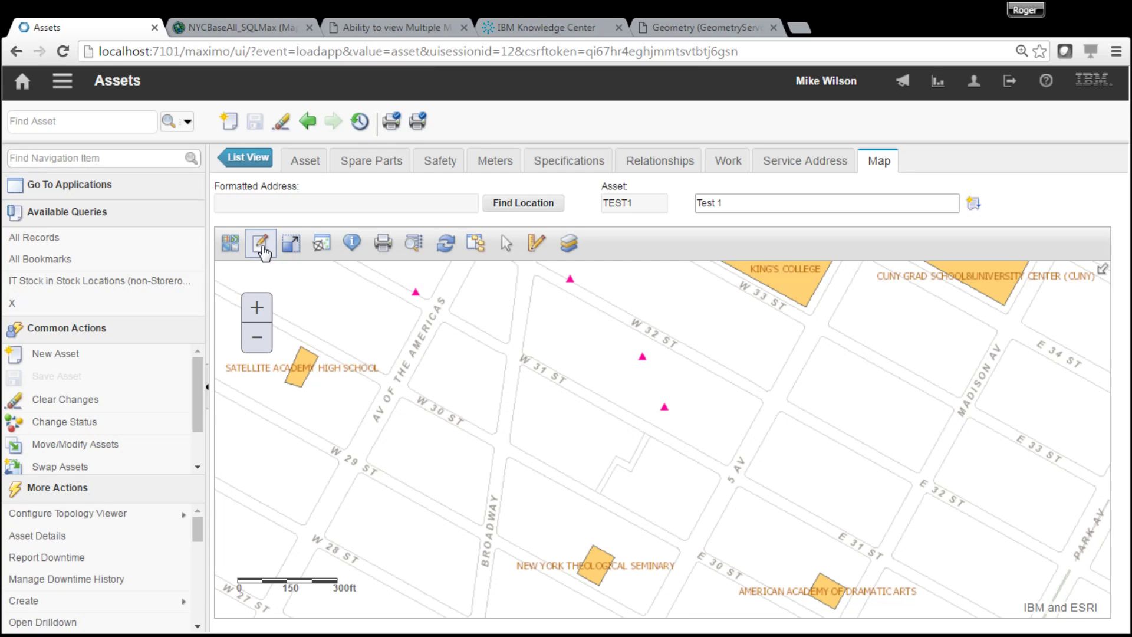
- Identify a hydrant point and page to result 4 of 4, showing wHydrant feature 432's attributes
left_click(352, 244)
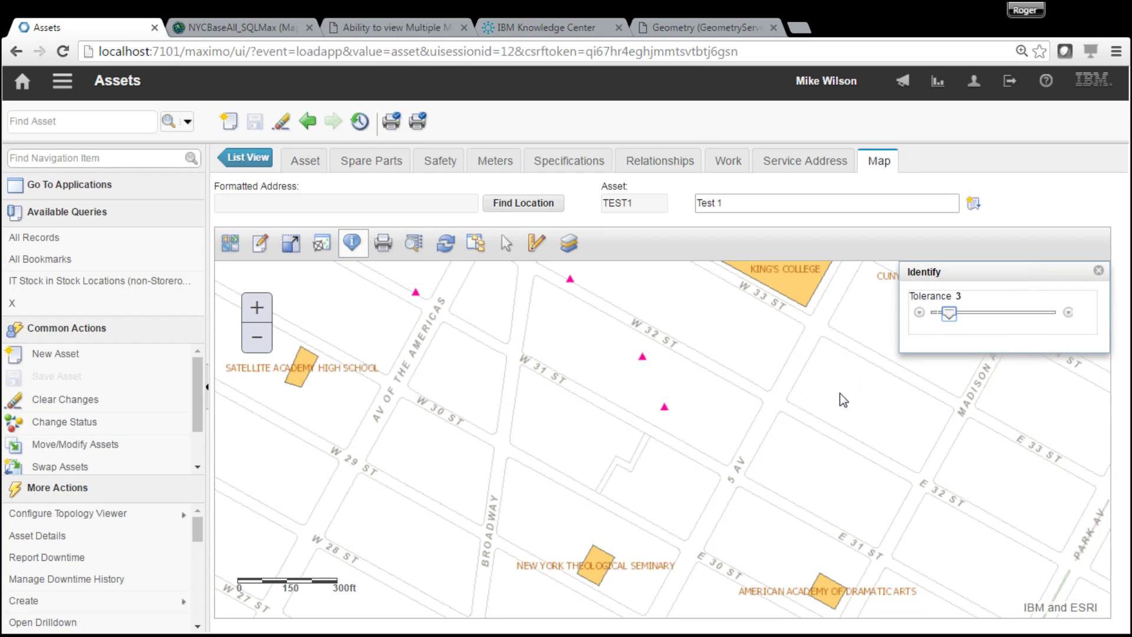
left_click(665, 409)
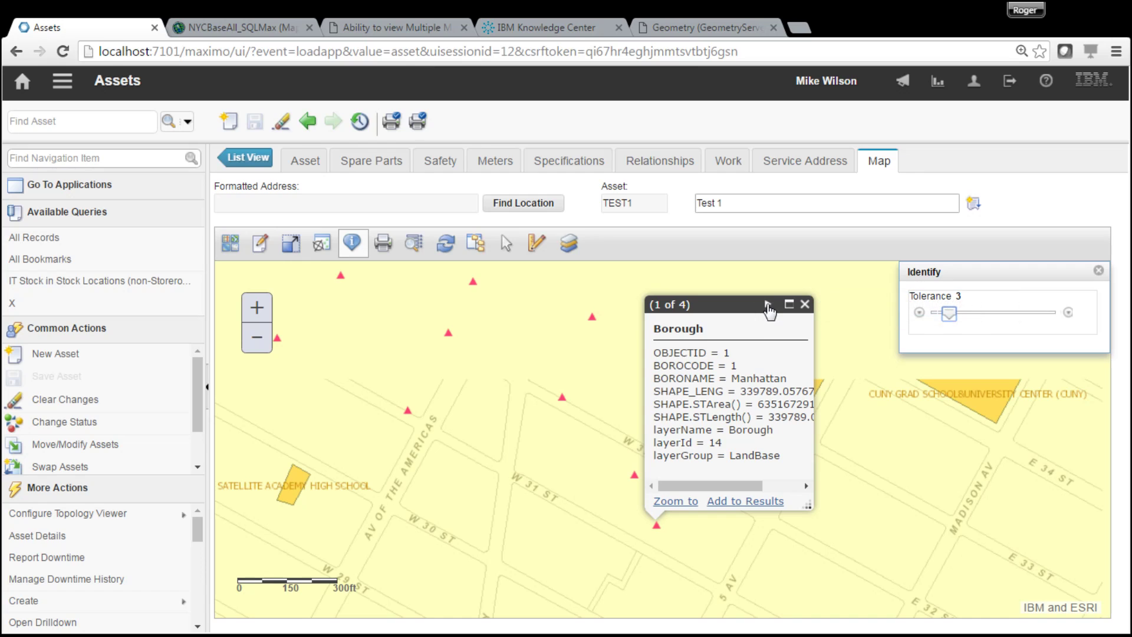
left_click(768, 305)
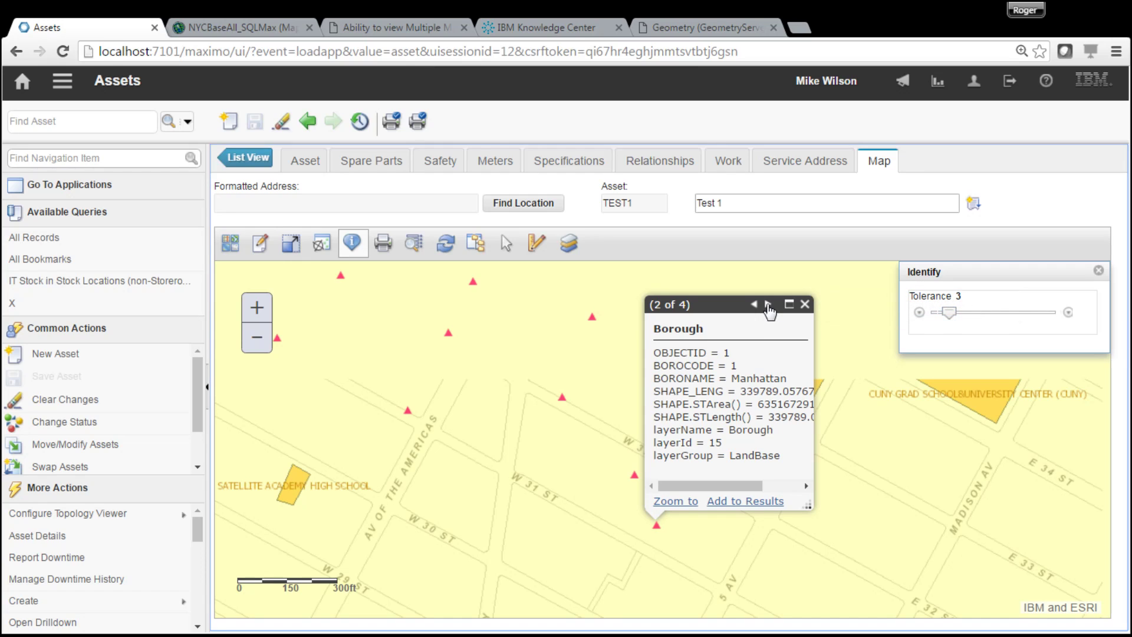
left_click(768, 304)
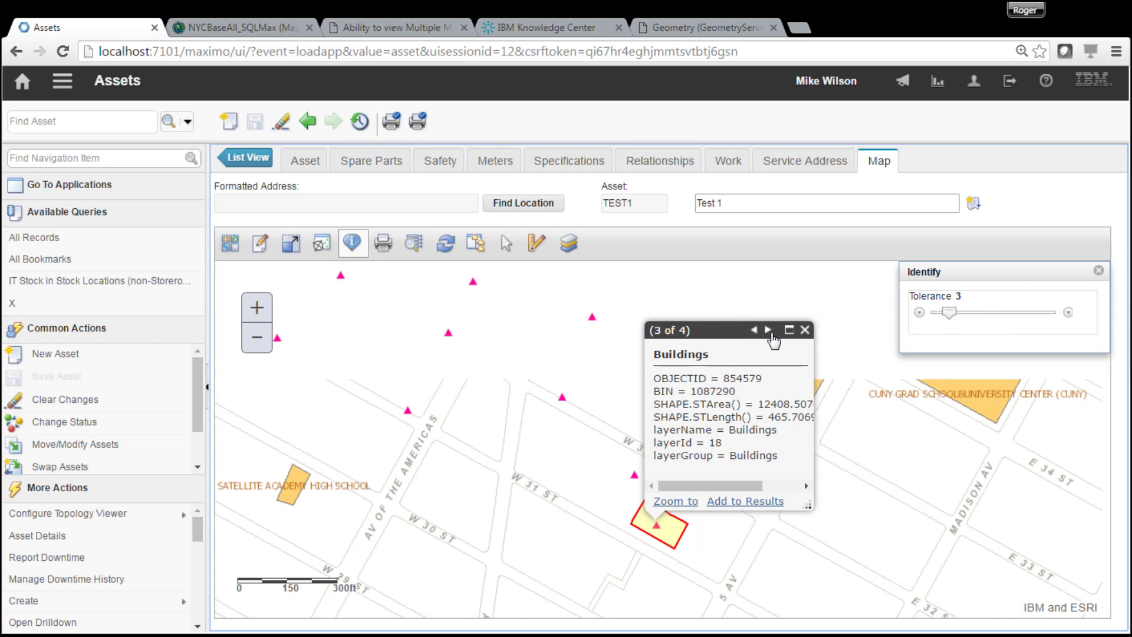
left_click(768, 330)
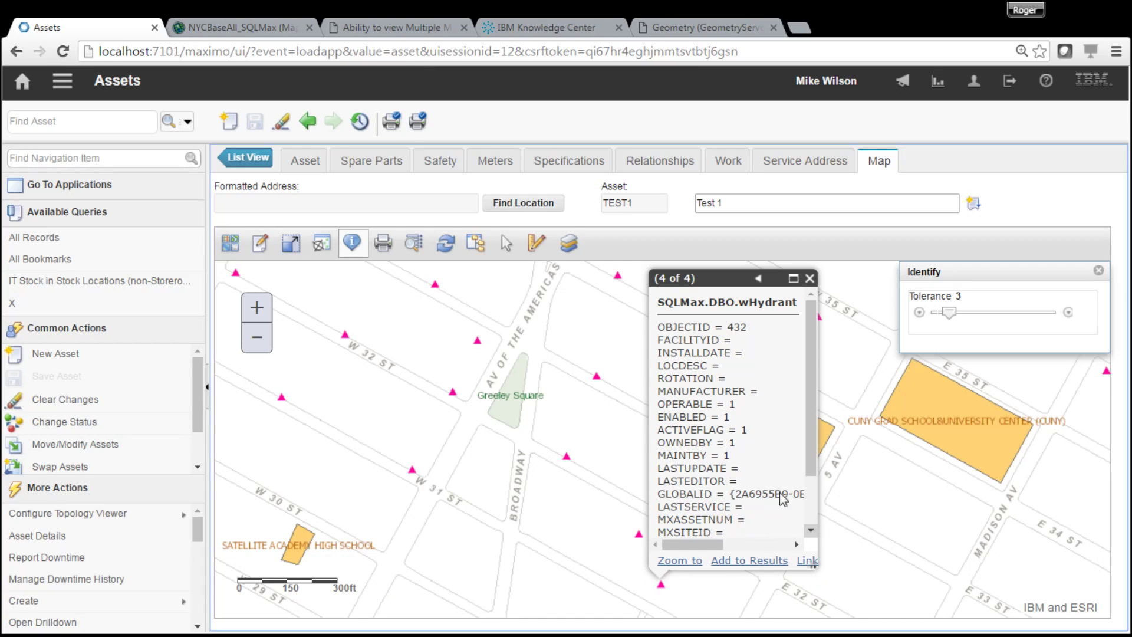
left_click_drag(810, 561, 809, 558)
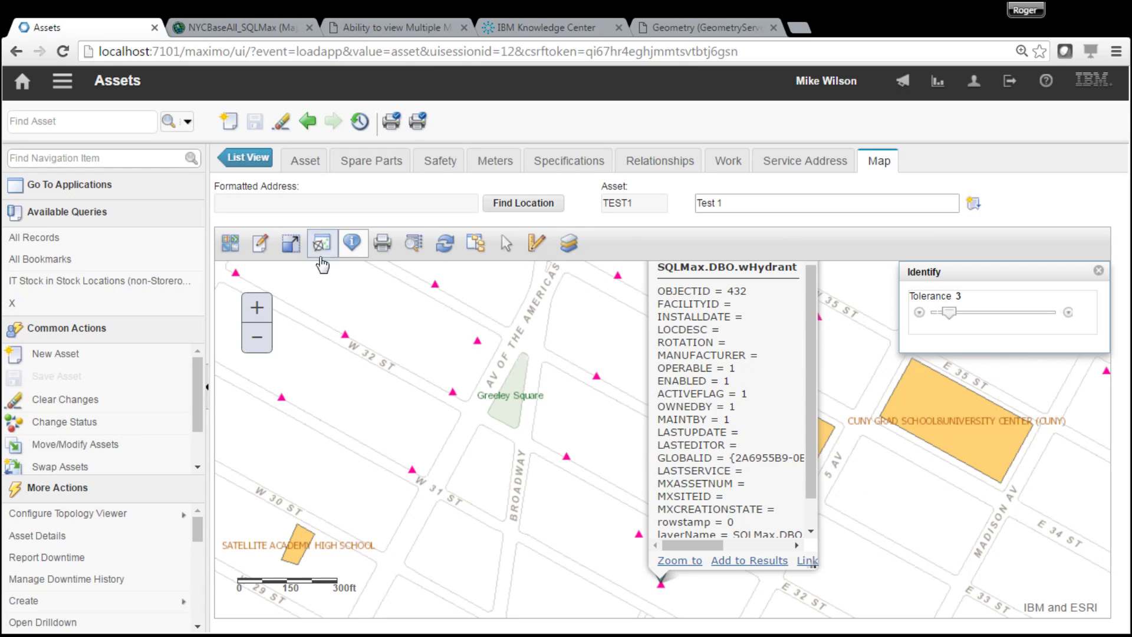
left_click(443, 243)
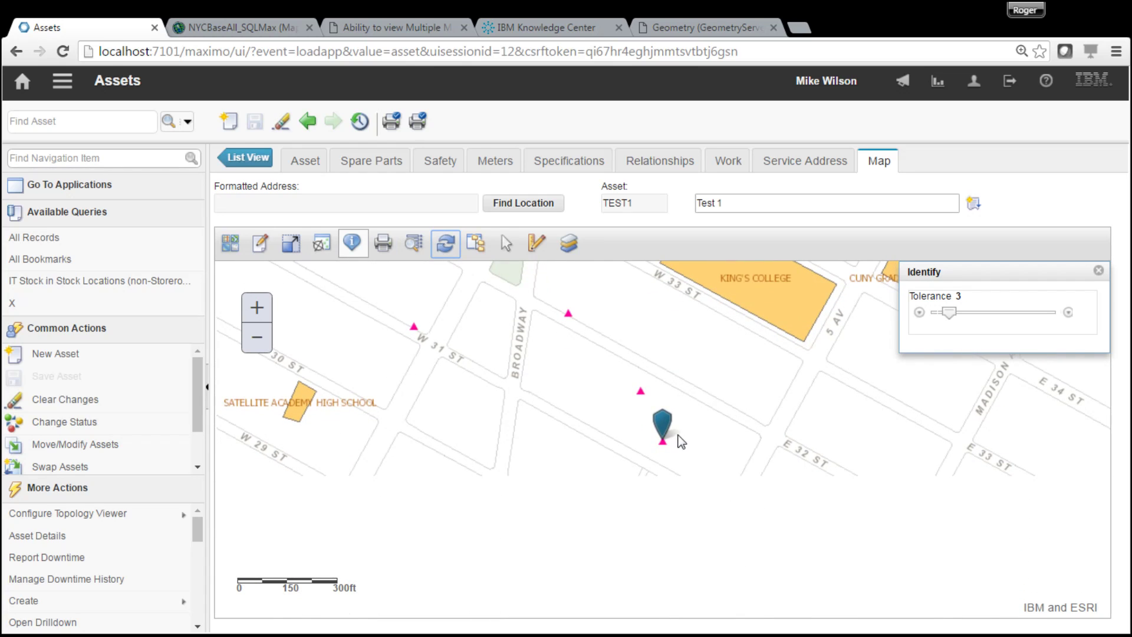
- Confirm the TEST1 pin on hydrant 432 and check its GISHYD1 feature class on the Asset tab
mouse_move(665, 439)
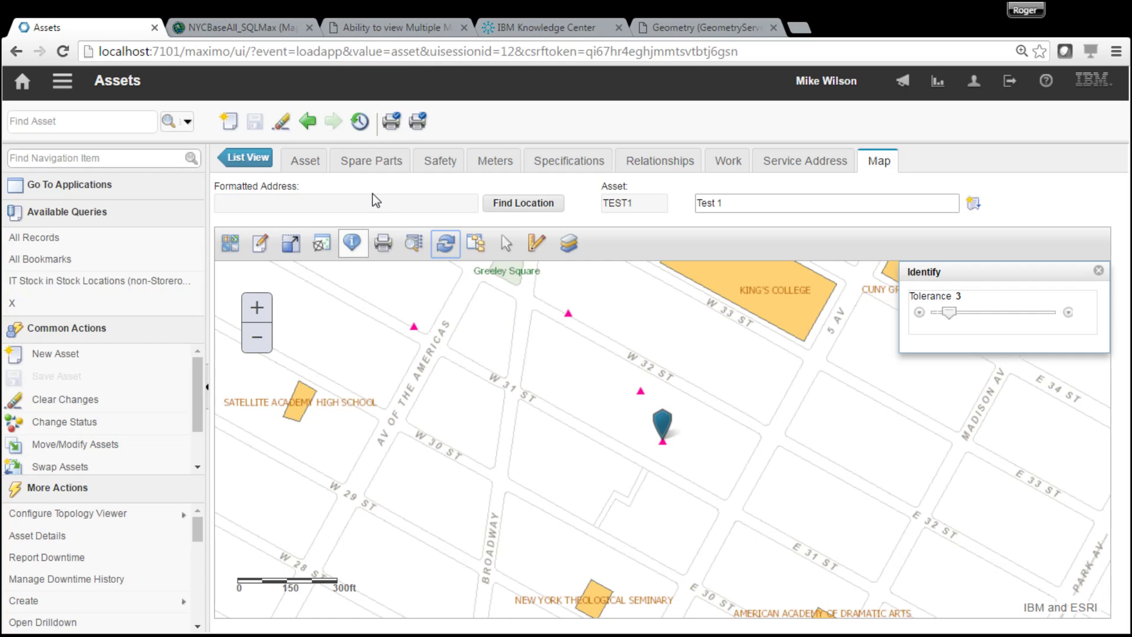
left_click(301, 165)
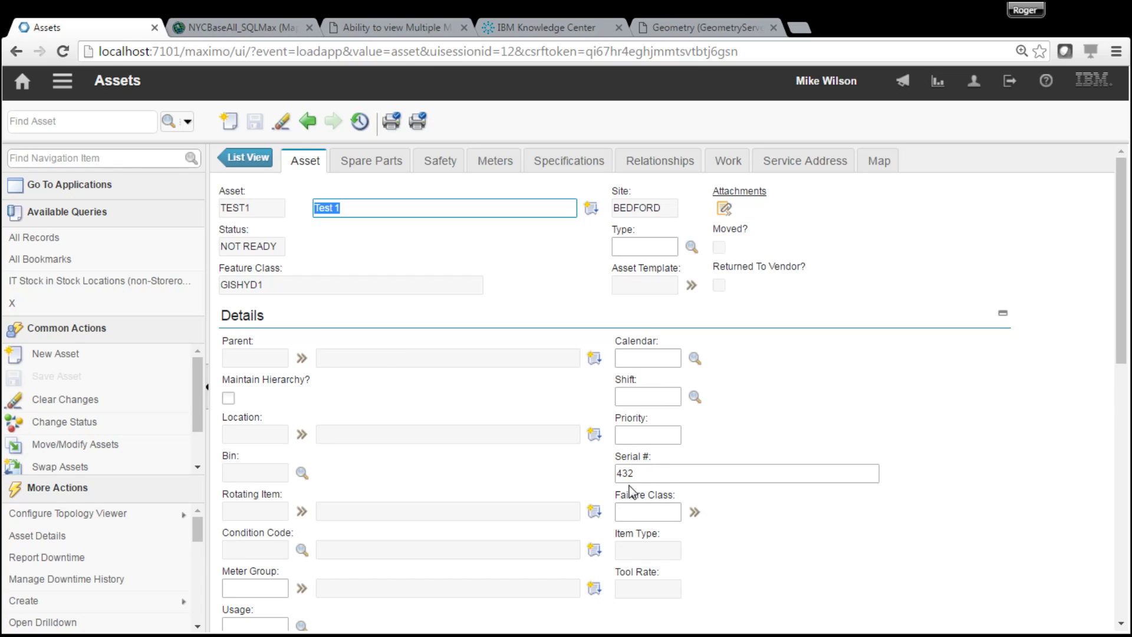
left_click(881, 164)
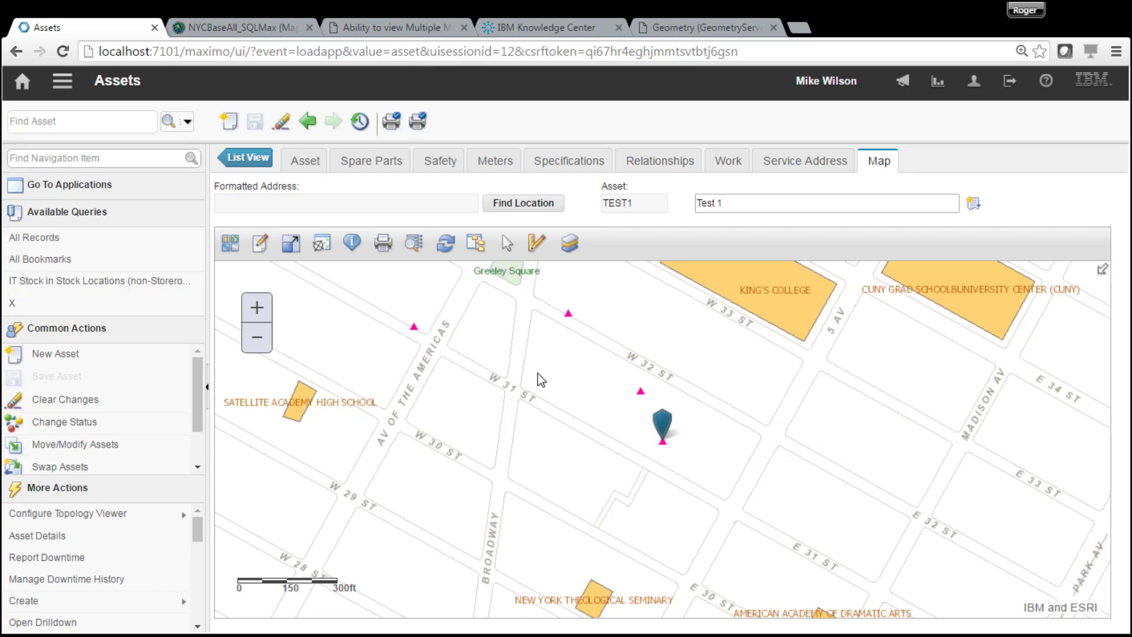
left_click(352, 243)
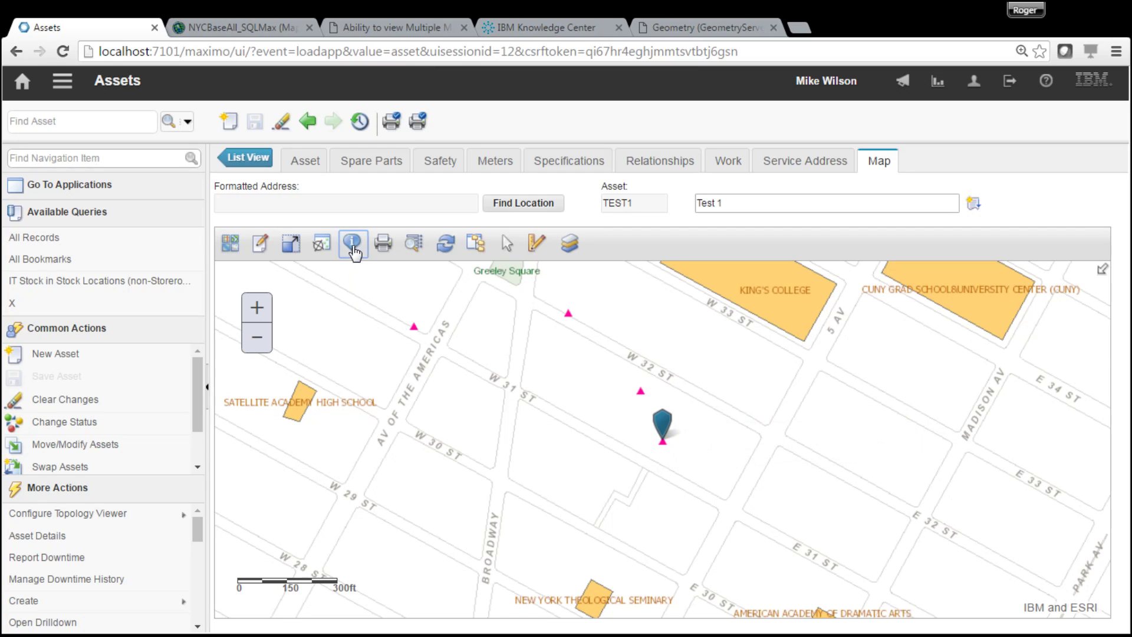
- Identify the TEST1 pin and page to result 4 of 4 showing hydrant 432's wHydrant attributes
left_click(664, 443)
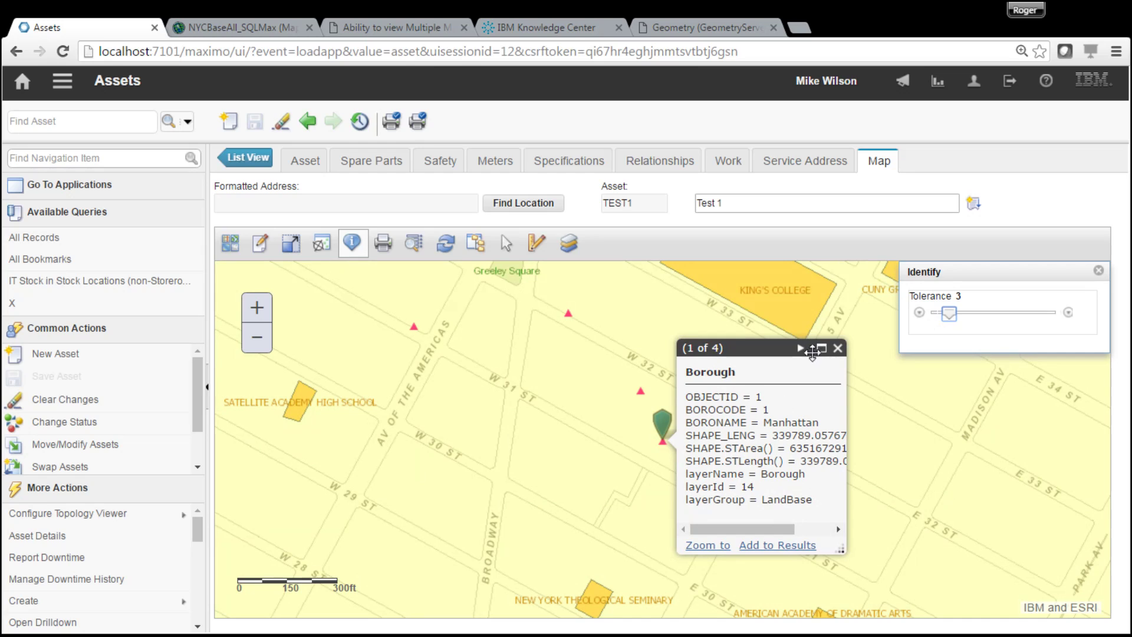
left_click(801, 348)
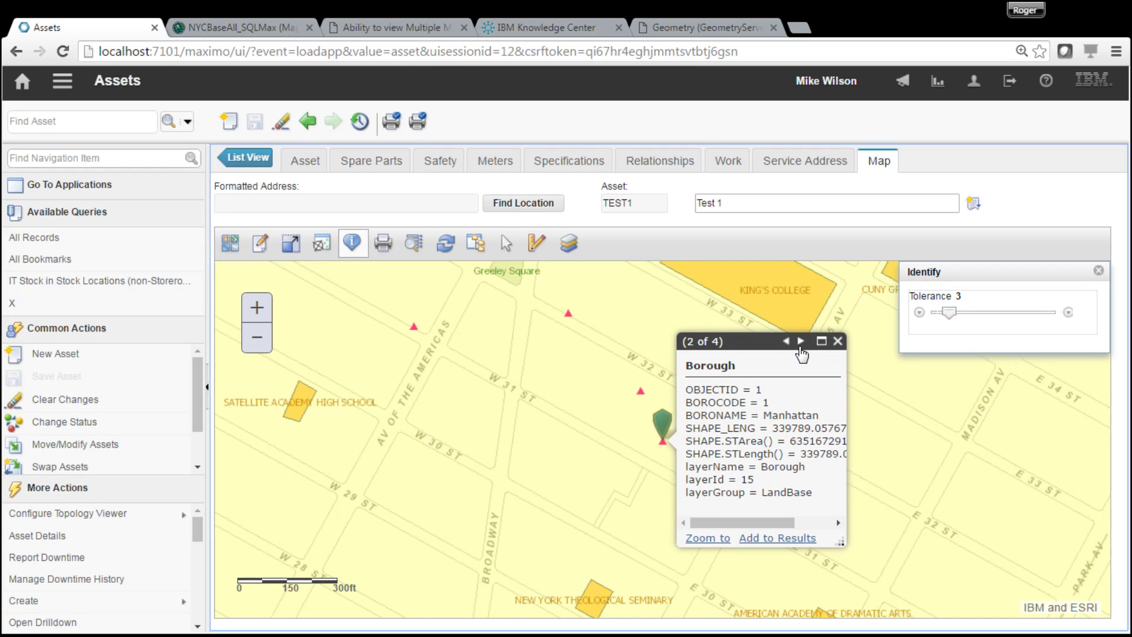
left_click(801, 342)
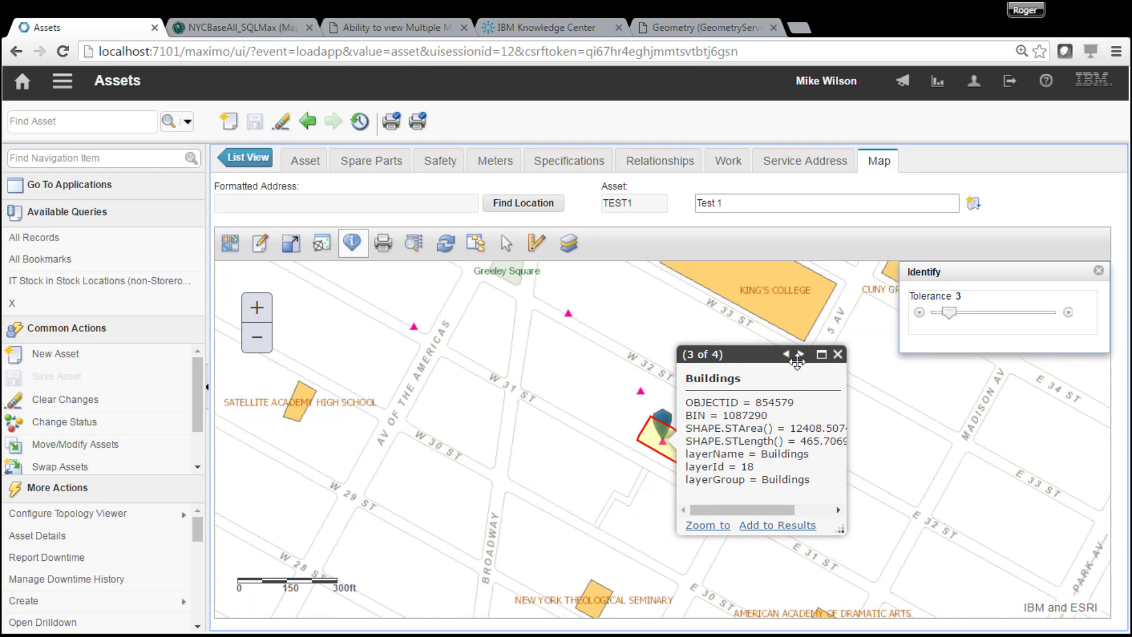
left_click(800, 355)
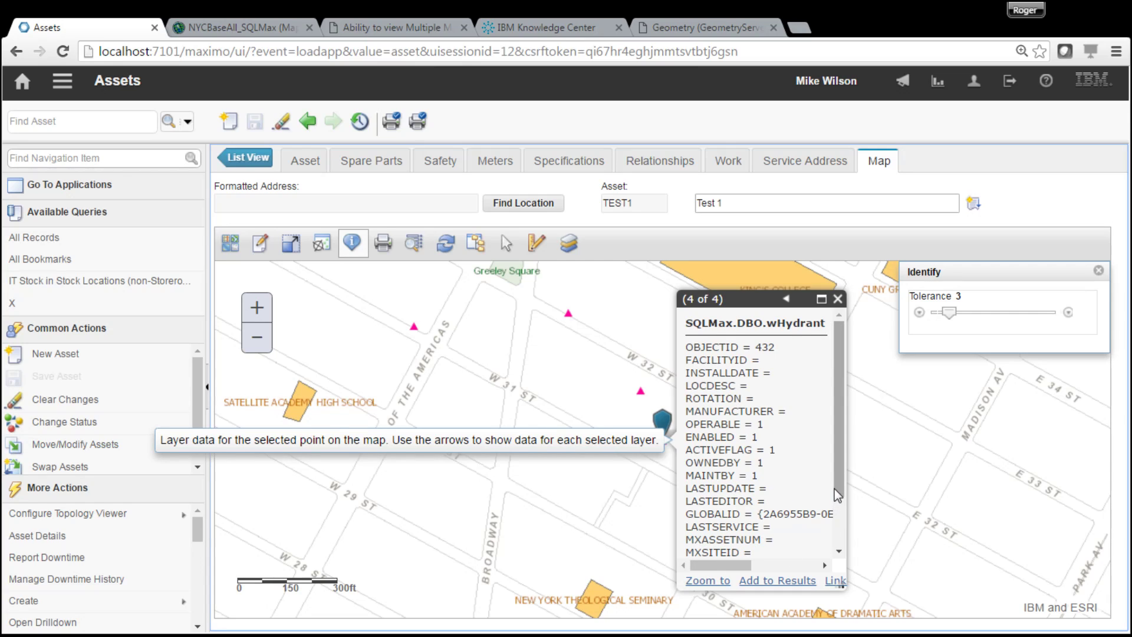
left_click_drag(841, 493, 837, 533)
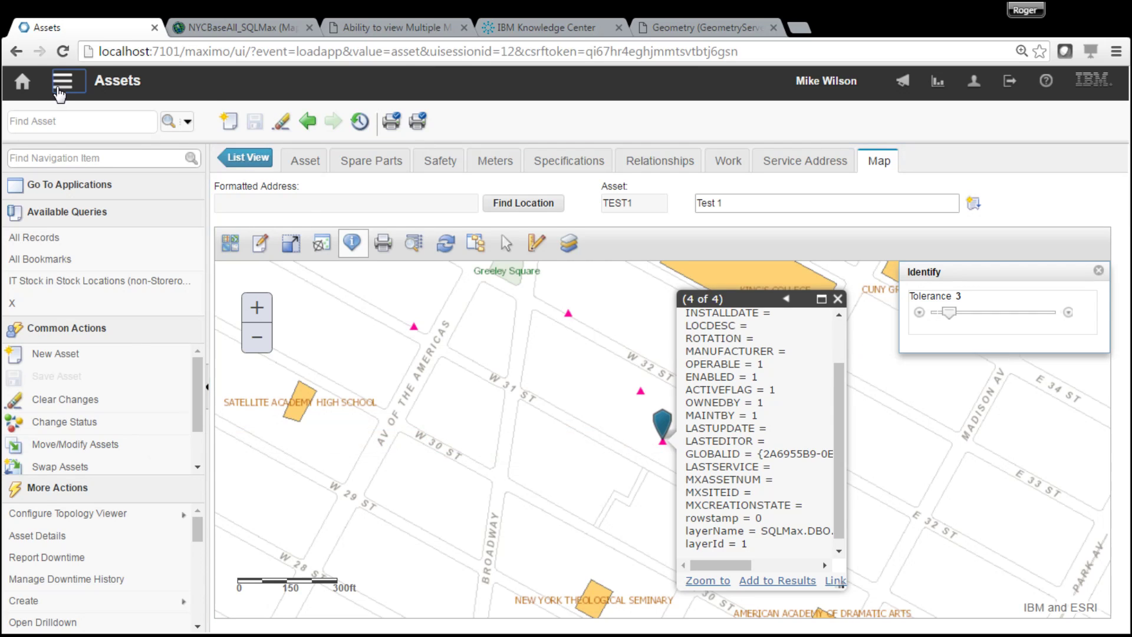
left_click(59, 87)
- Open MAP1 in Map Manager and expand NYCWaterDistribution's wMeter layer (GISMTR1) details
mouse_move(148, 101)
left_click(295, 114)
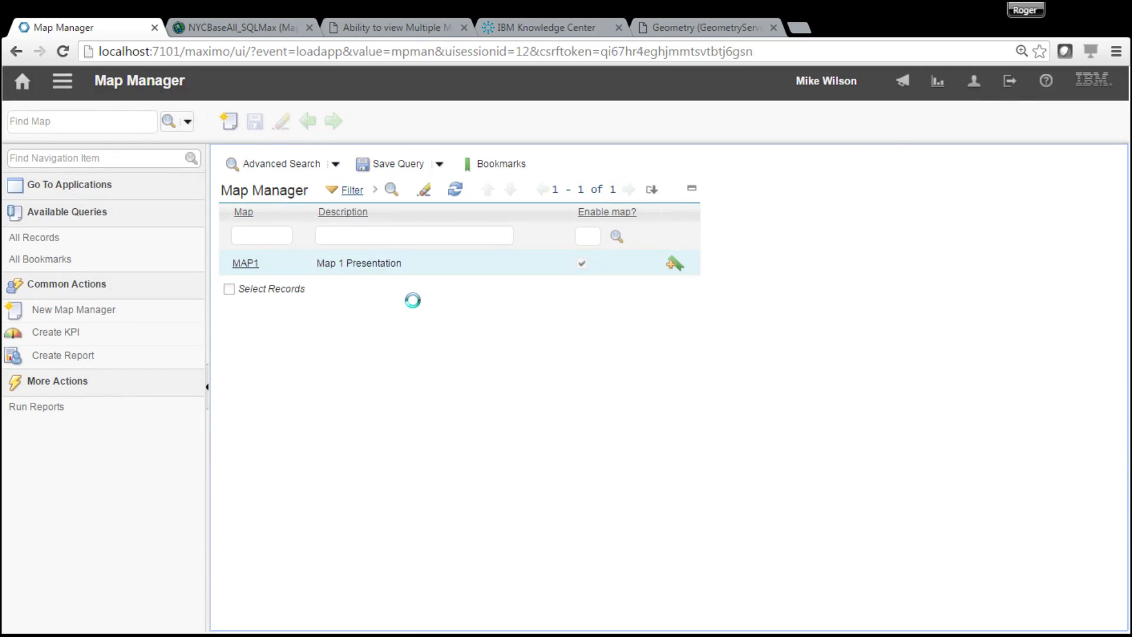
left_click(247, 263)
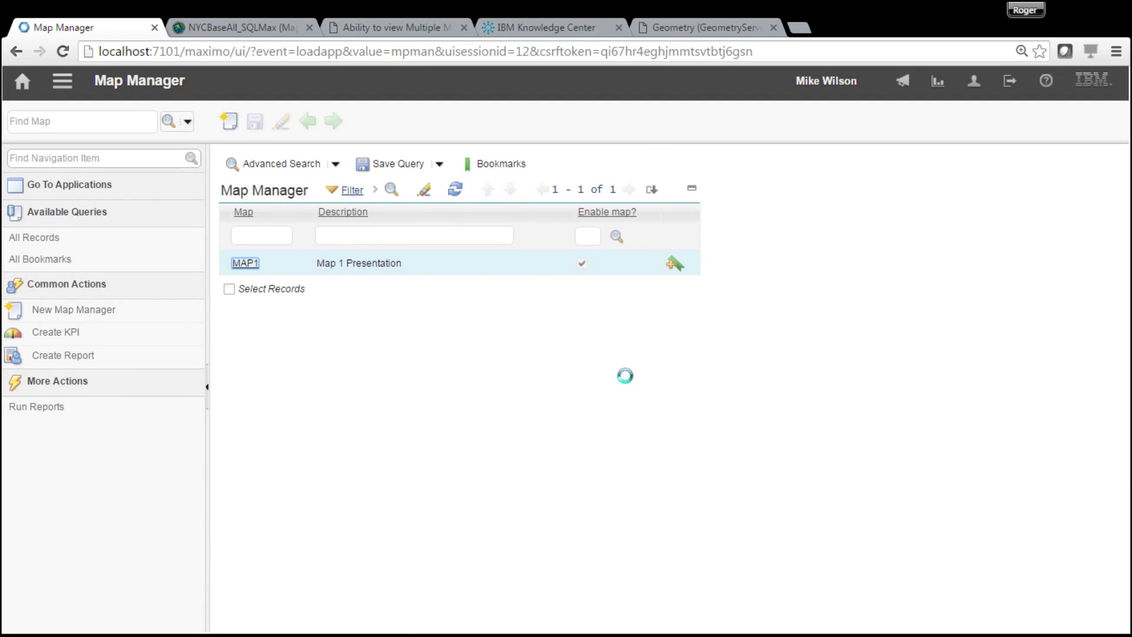
scroll(1114, 611, "down", 5)
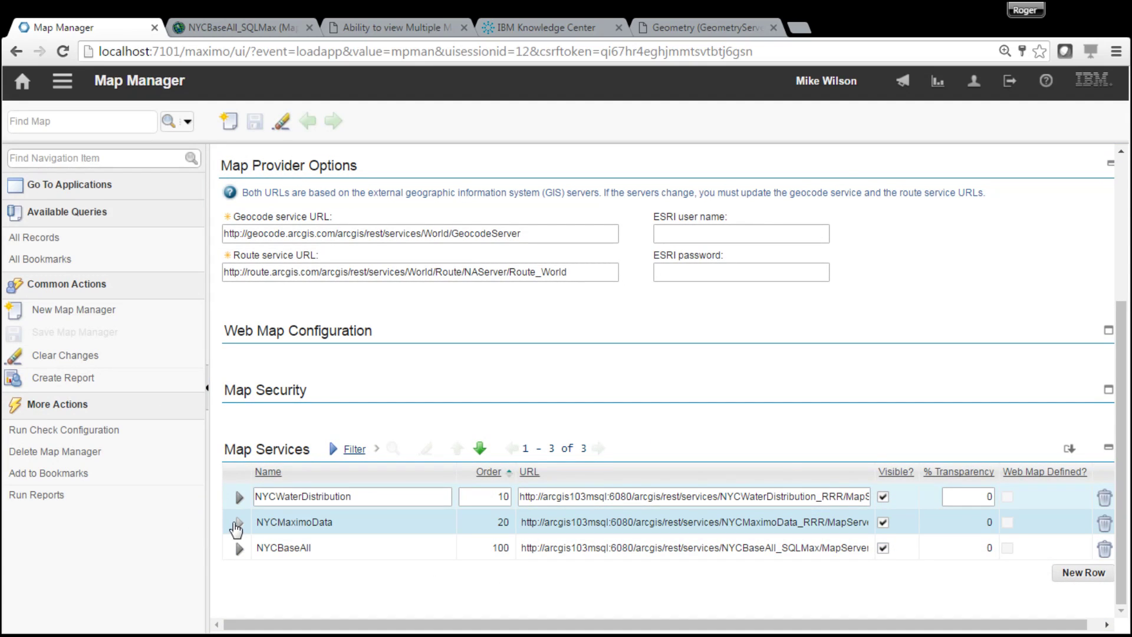
left_click(239, 497)
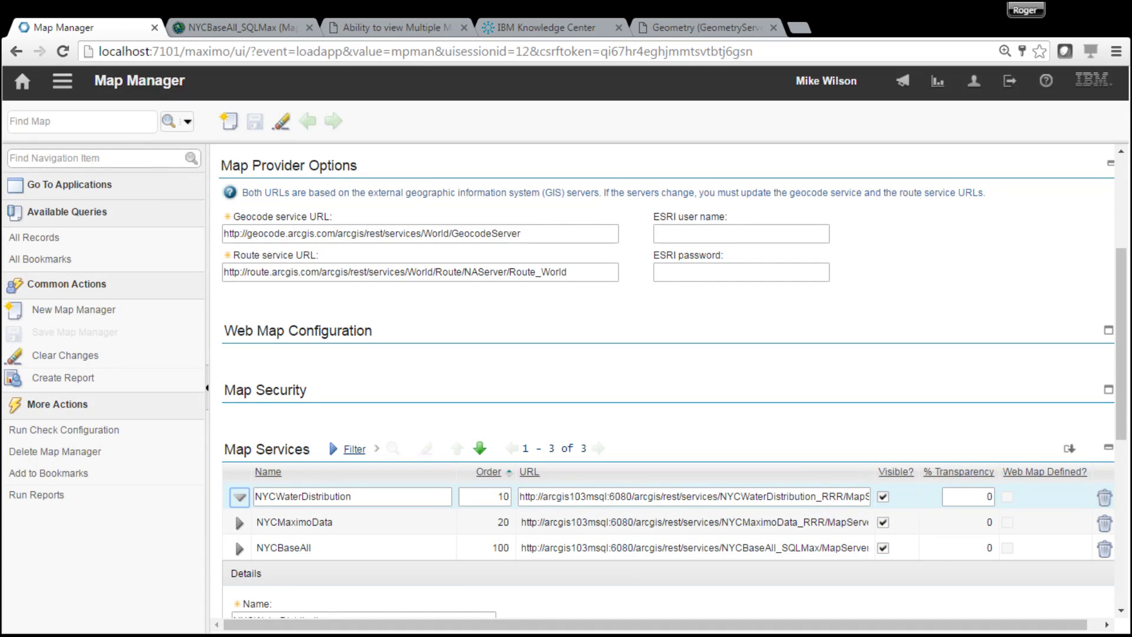
scroll(1108, 574, "down", 7)
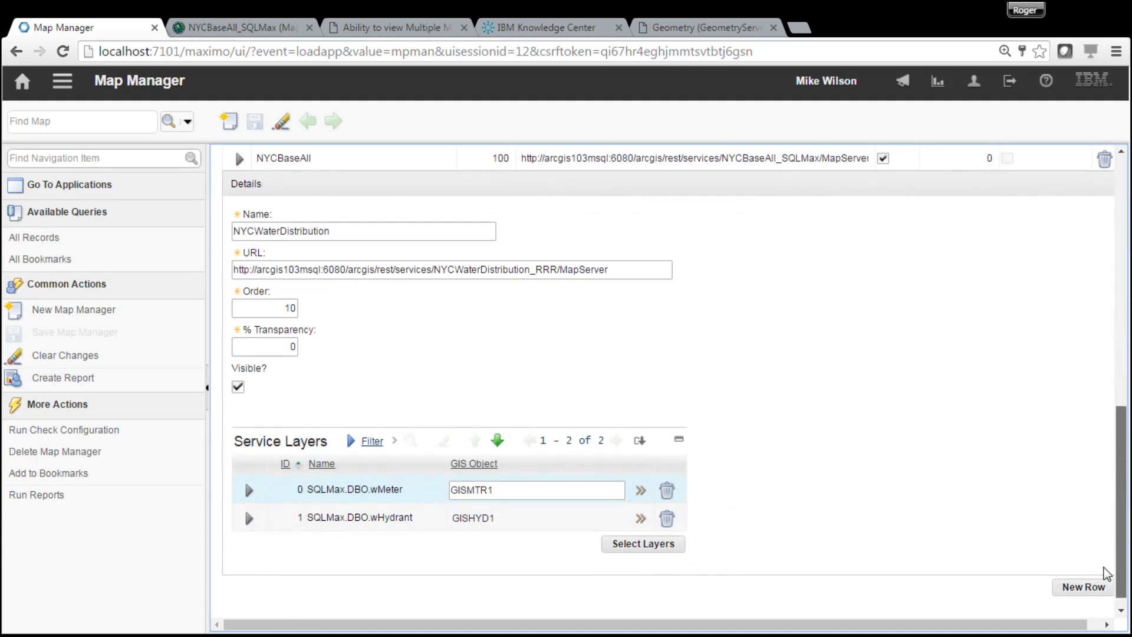
left_click(249, 490)
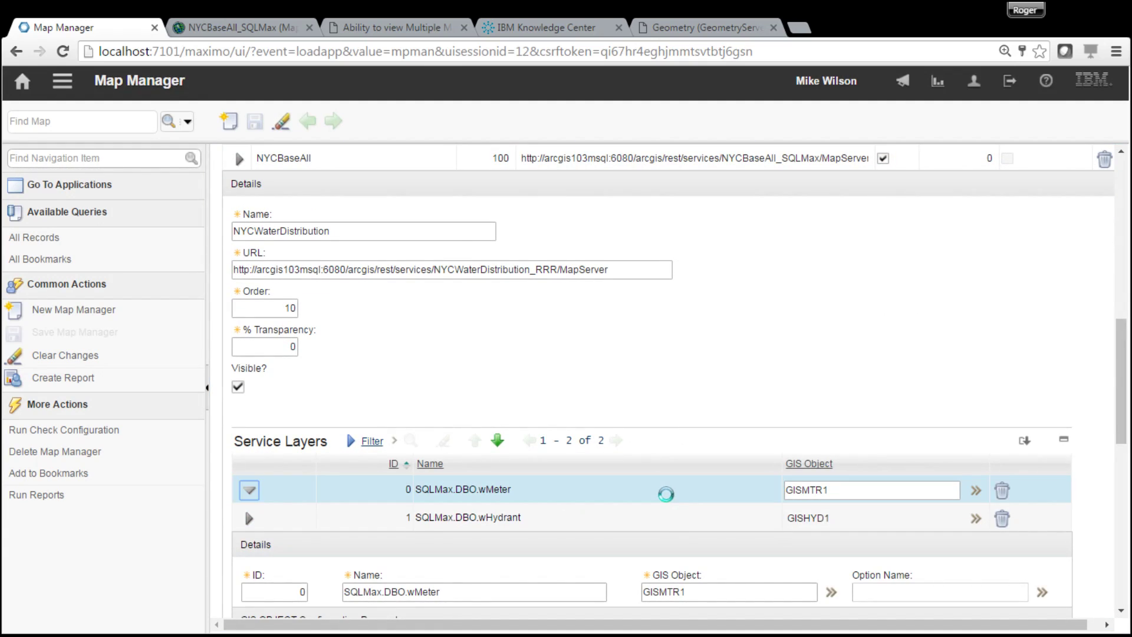
left_click_drag(1127, 424, 1122, 266)
left_click(62, 81)
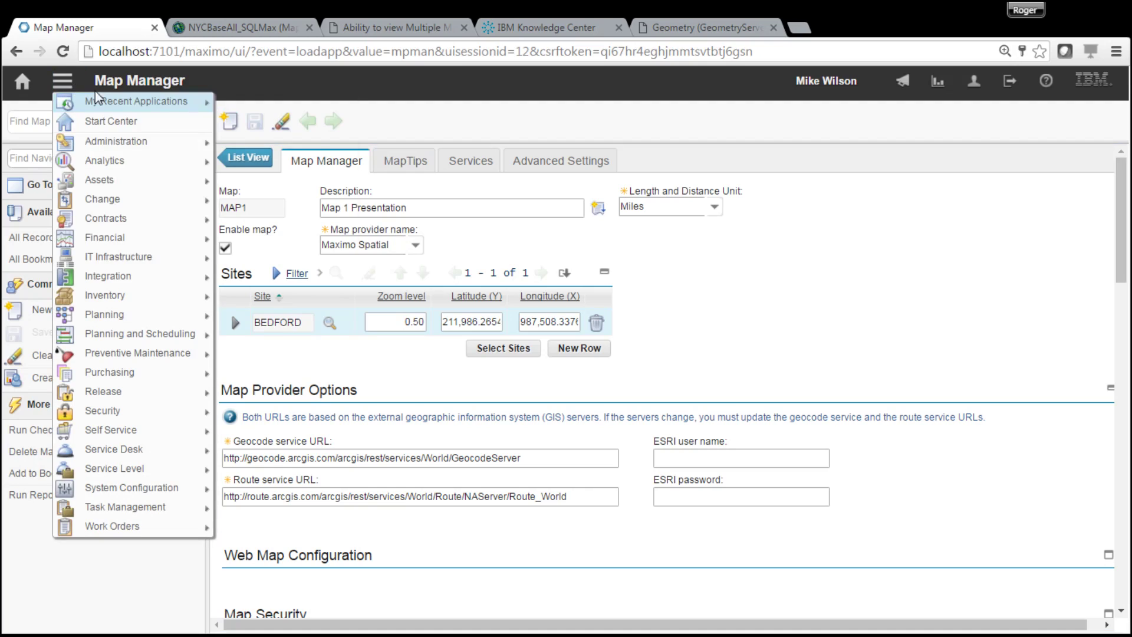
- Create a new asset AssetTest2 described 'Asset Test 2'; saving fails with an error
mouse_move(177, 104)
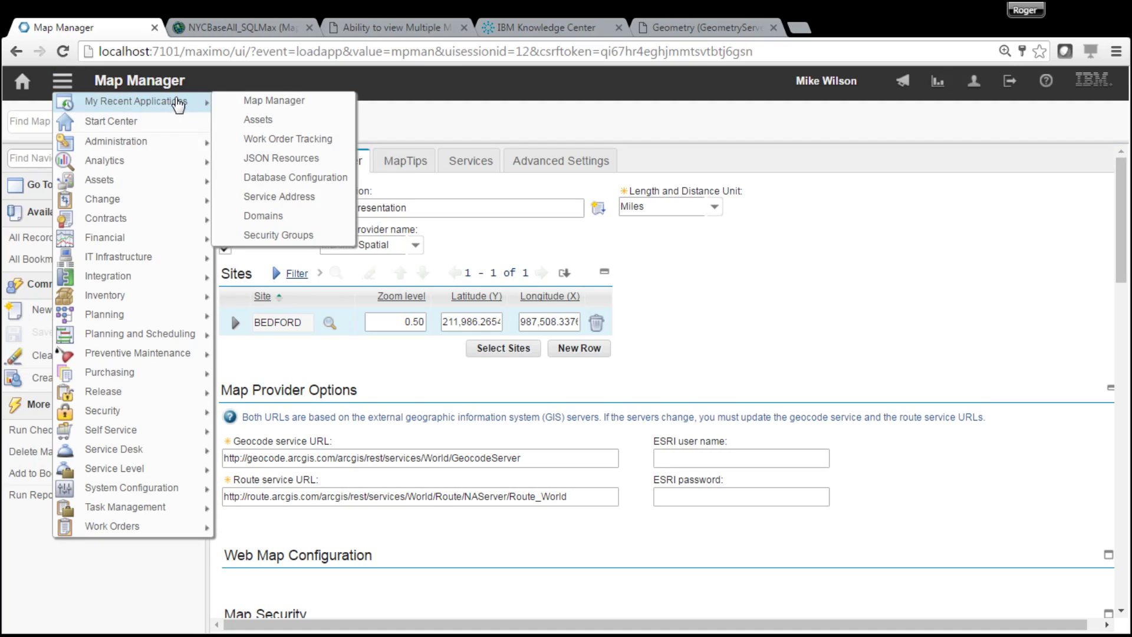
left_click(255, 121)
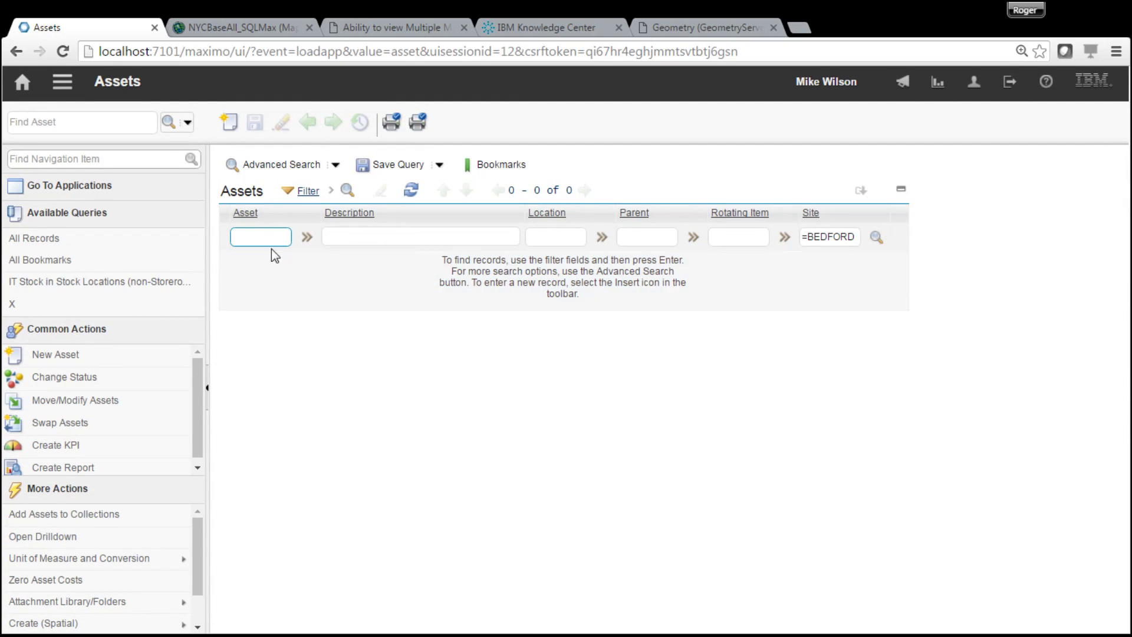
left_click(233, 126)
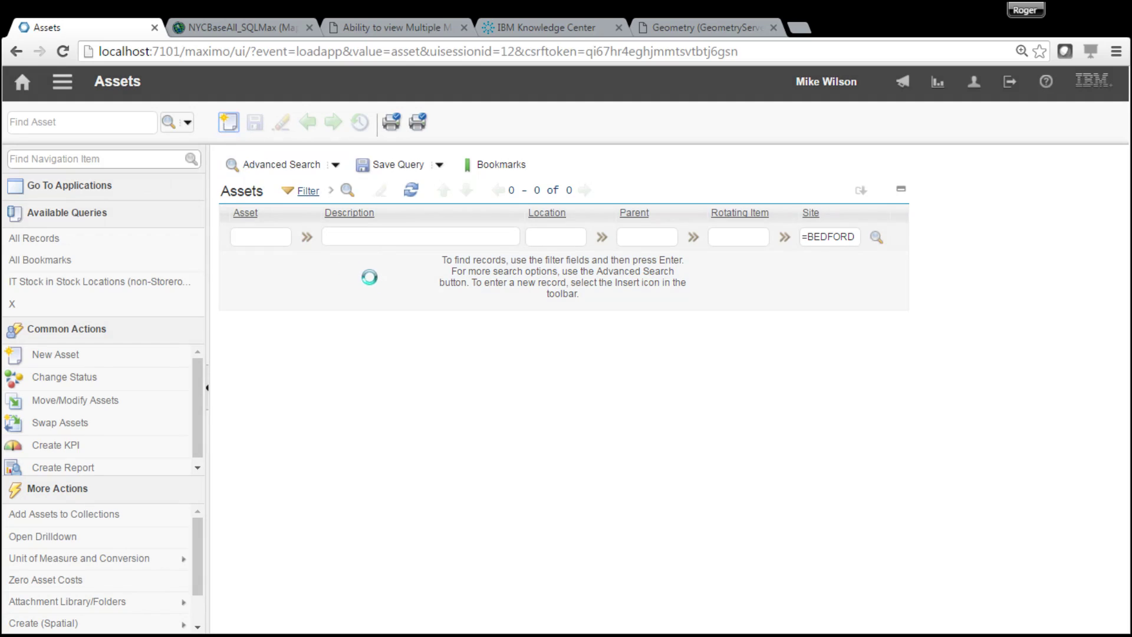
type("Asset")
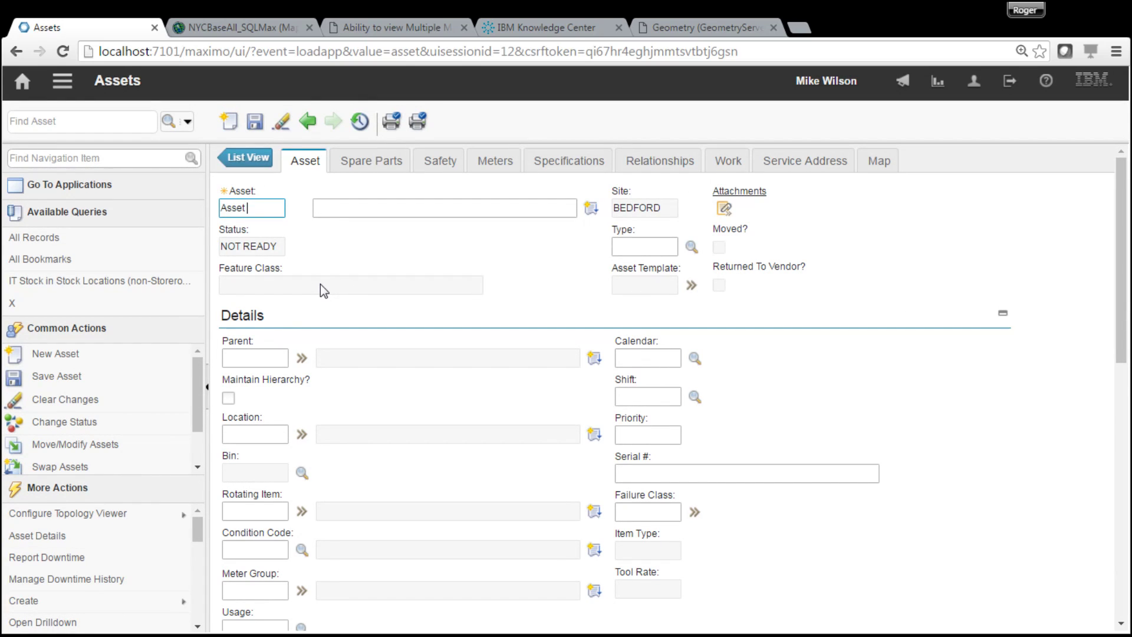
type("Test2")
left_click(414, 215)
type("Asset")
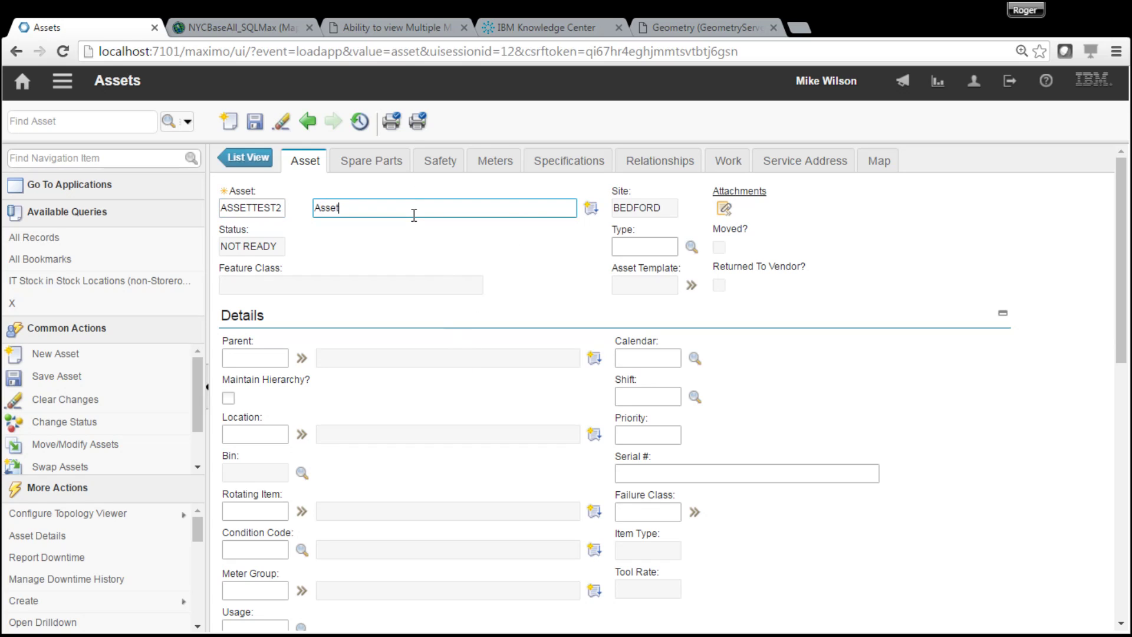
type(" Test 2")
left_click(262, 123)
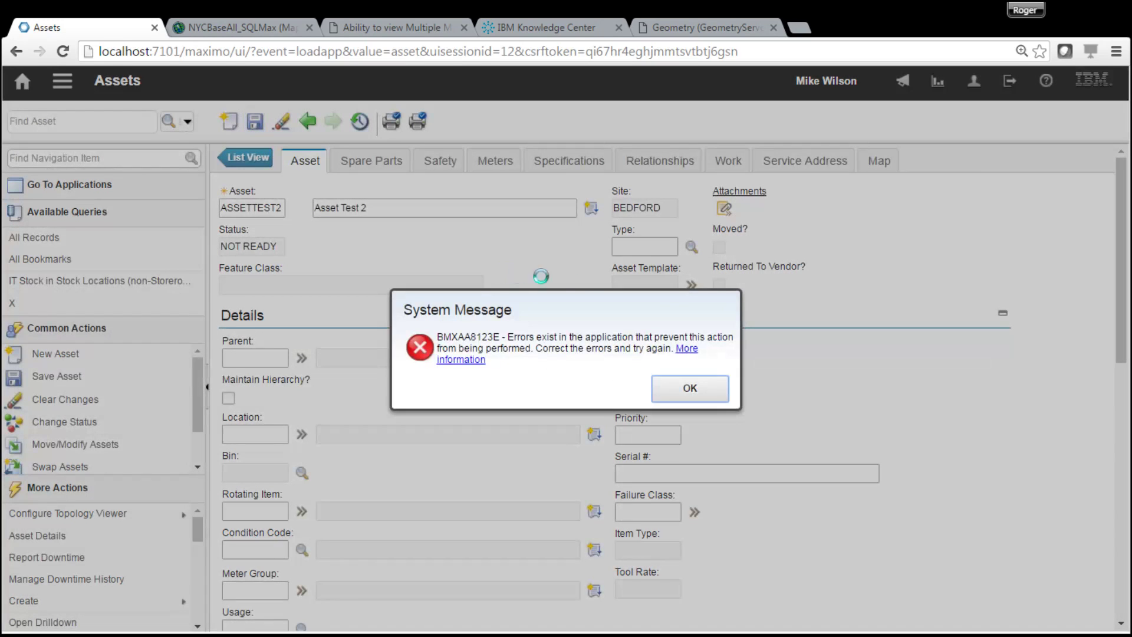
left_click(690, 389)
- Retry saving with asset number ASSETTEST2, which also returns an error
left_click(254, 209)
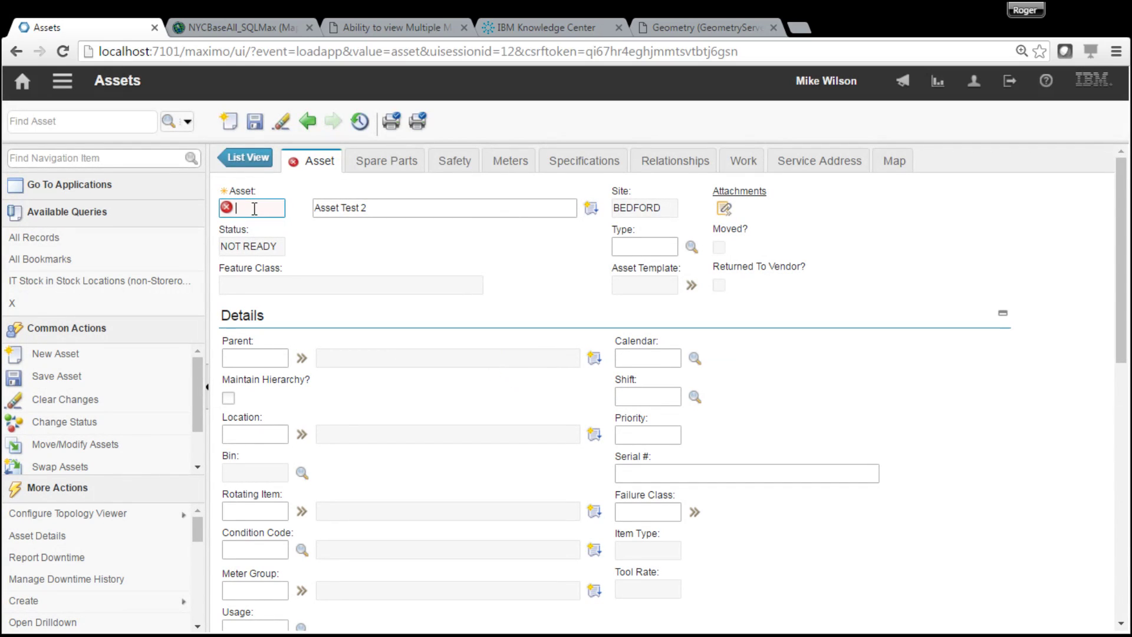
type("ASSET")
type("TEST2")
left_click(254, 121)
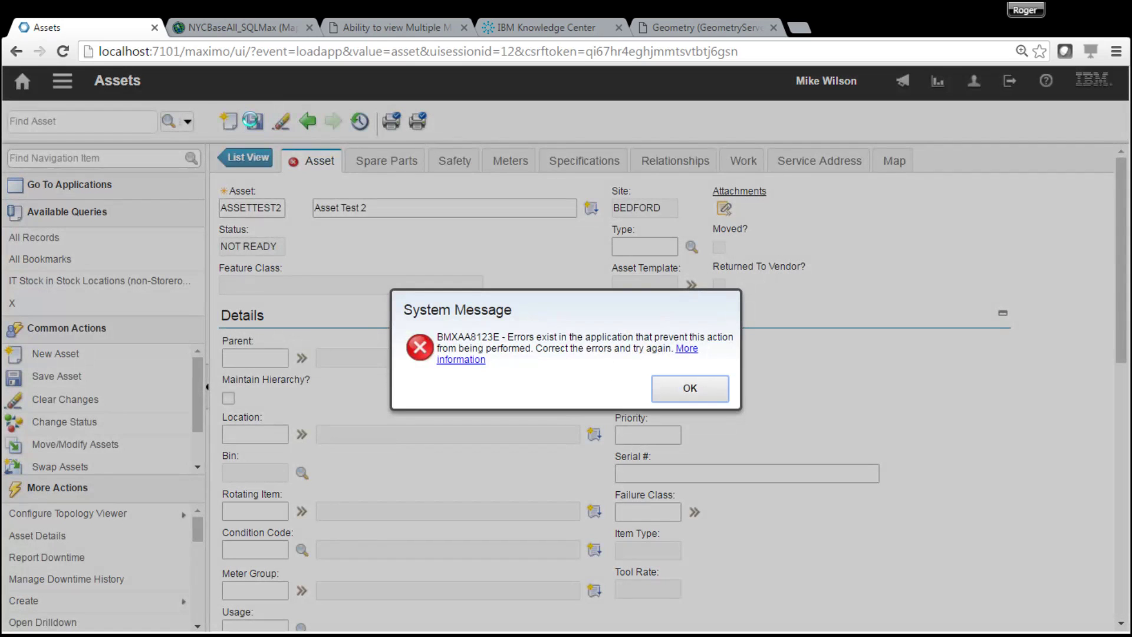
left_click(708, 401)
- Change the asset to ASSETTEST3 with description 'Asset Test 3' and save the record
left_click(272, 213)
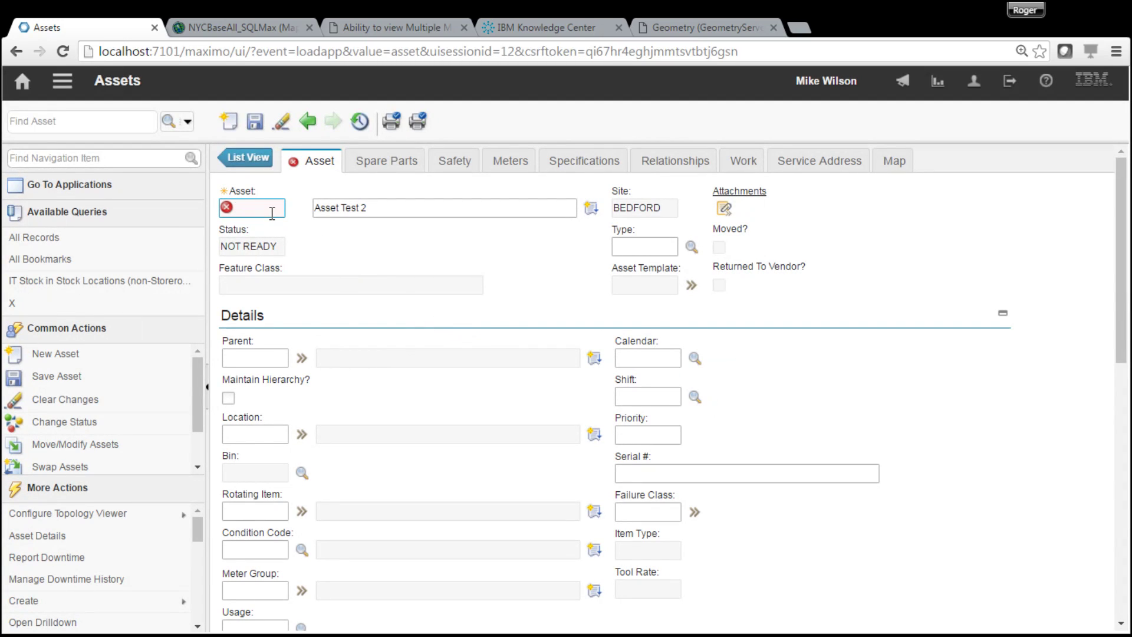
type("ASSETT")
type("EST")
type("3")
left_click(395, 201)
left_click(394, 201)
key("BackSpace")
type("3")
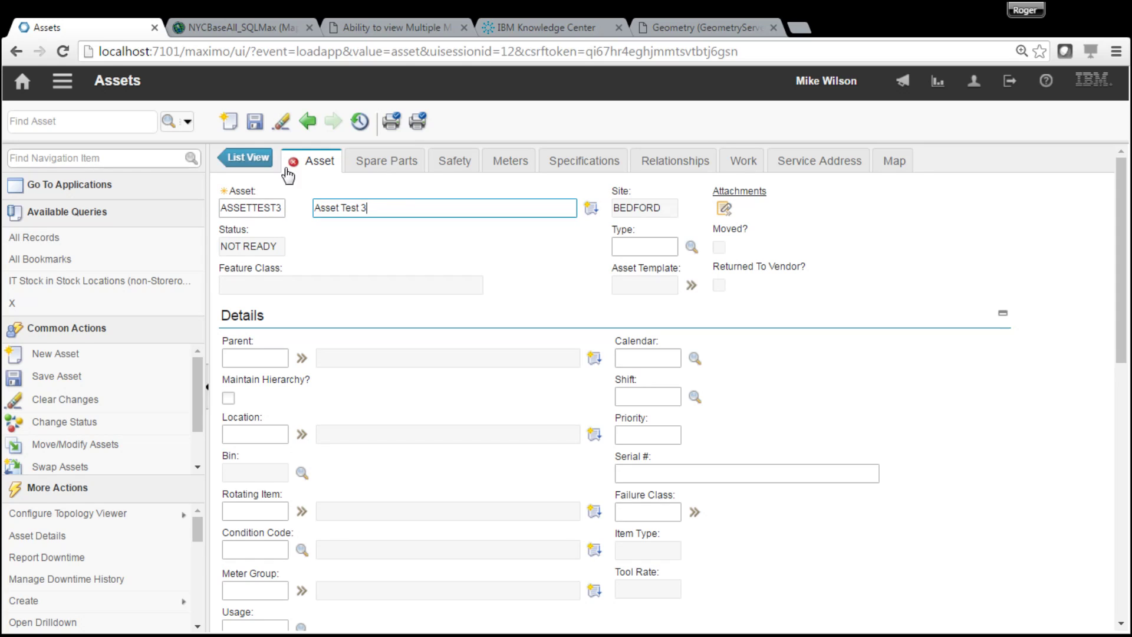
left_click(252, 122)
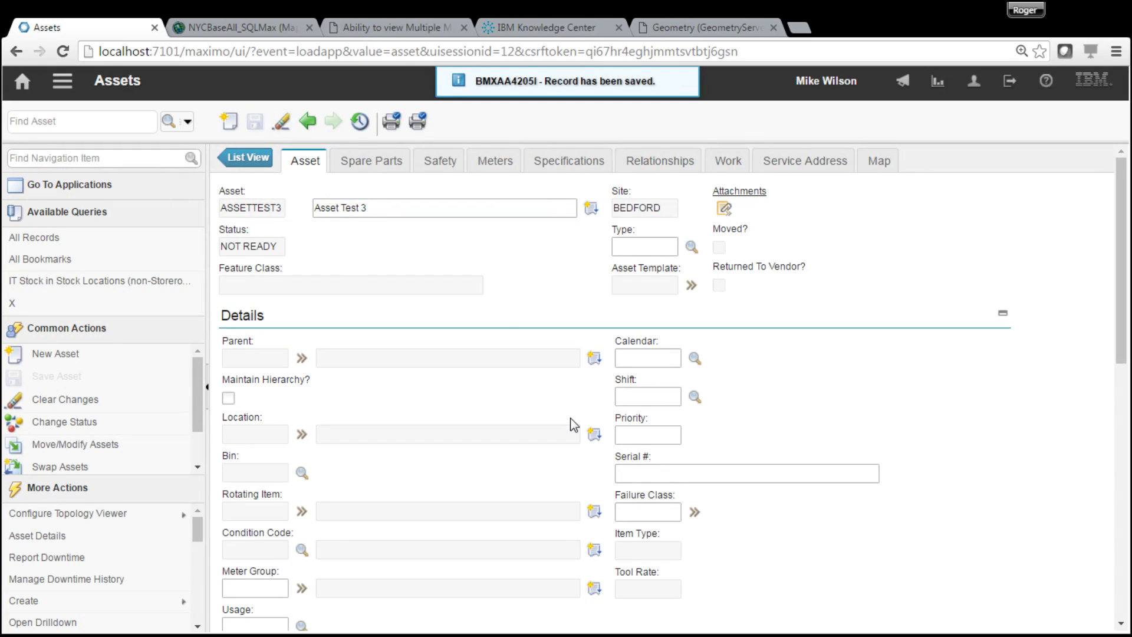
- On ASSETTEST3's map, select the SQLMax.DBO.wMeter edit template, then refresh the map
left_click(888, 171)
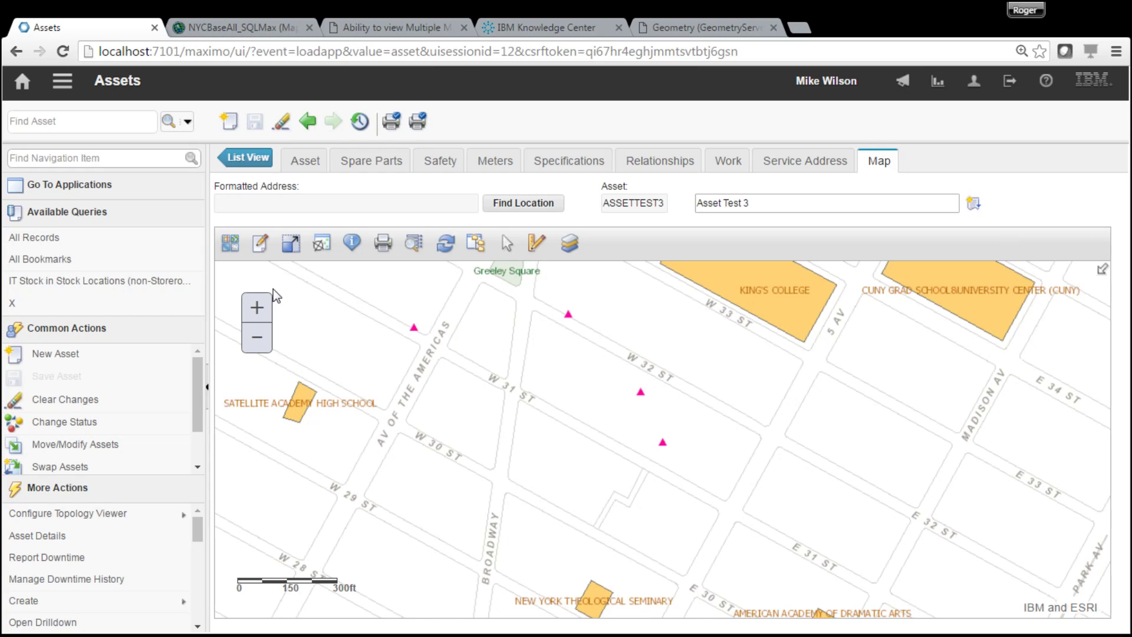
left_click(265, 249)
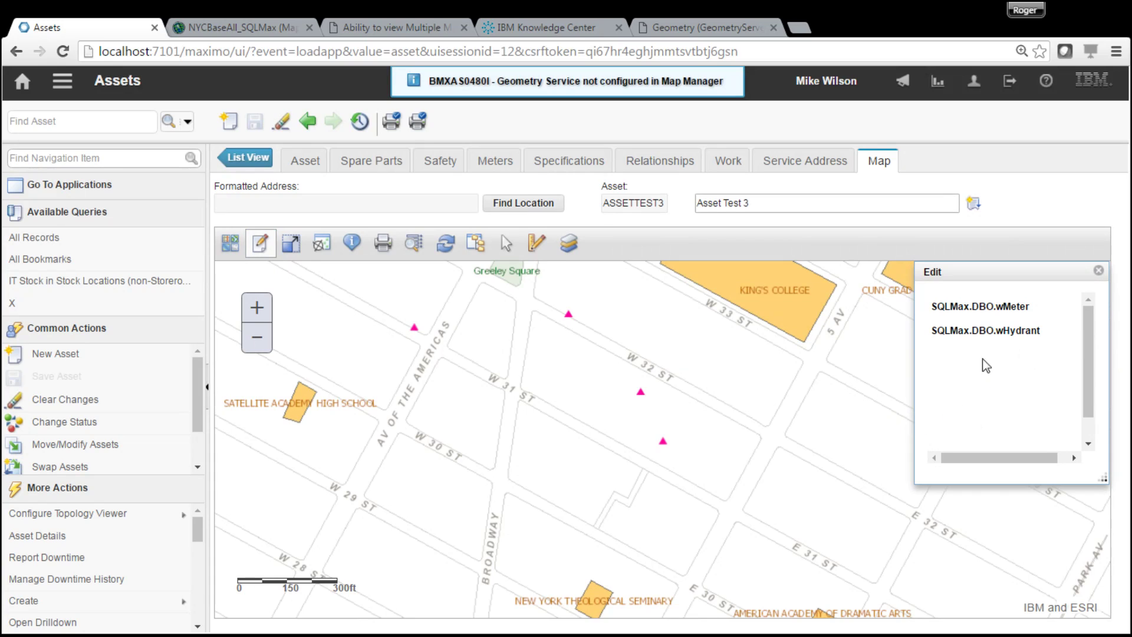
left_click(991, 309)
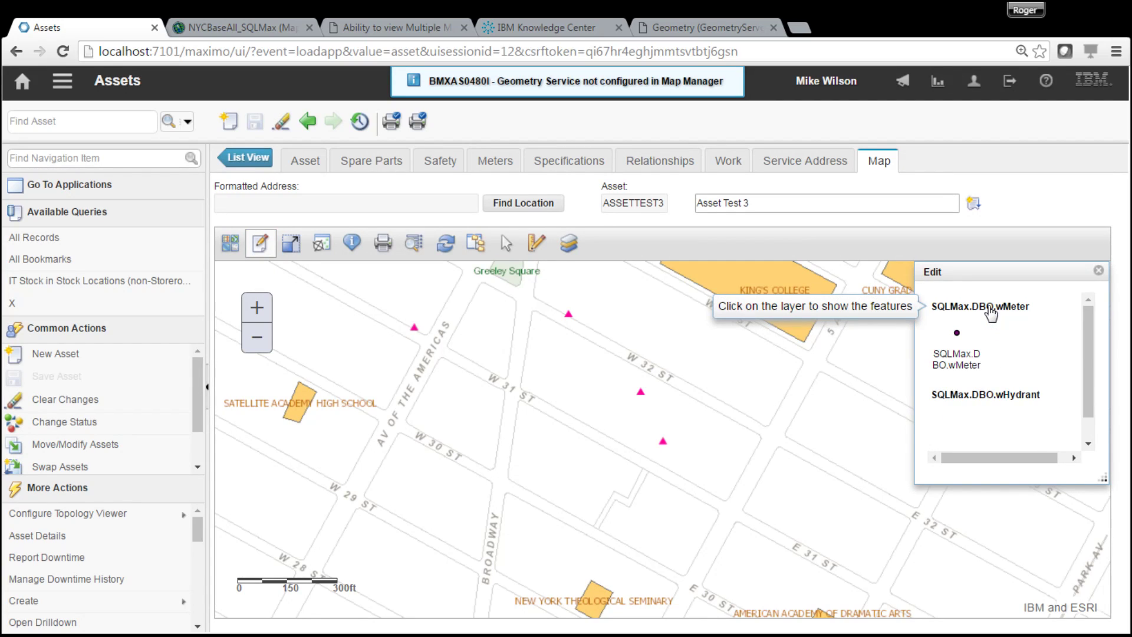
left_click(957, 338)
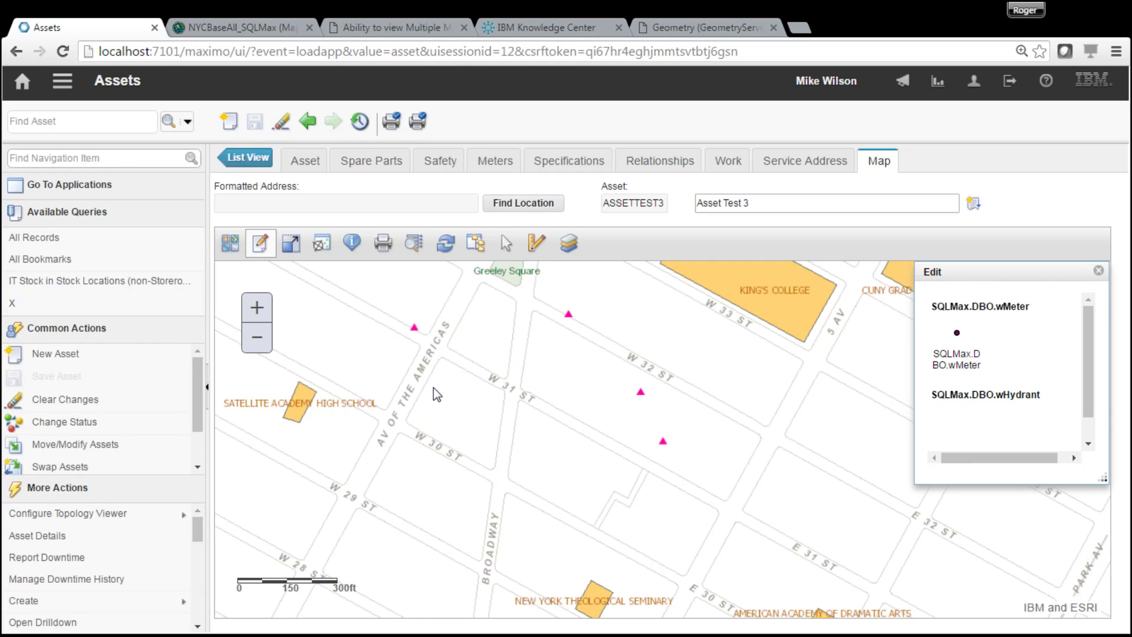
left_click(453, 252)
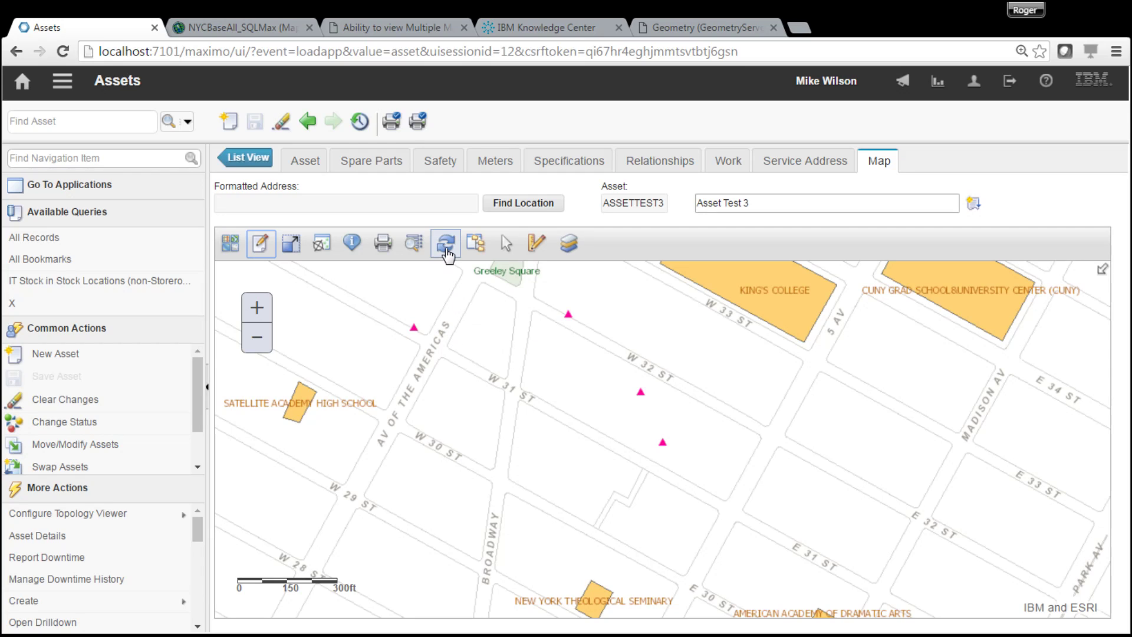
- Refresh ASSETTEST3's map, switch between Asset and Map tabs, and show the map layer list
left_click(446, 251)
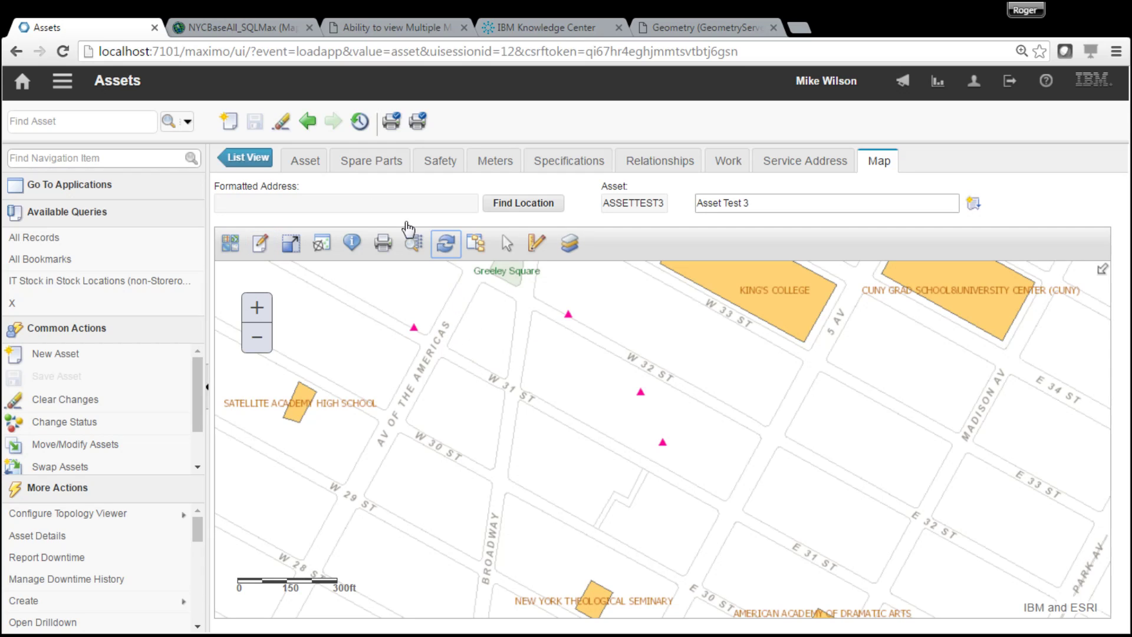
left_click(306, 165)
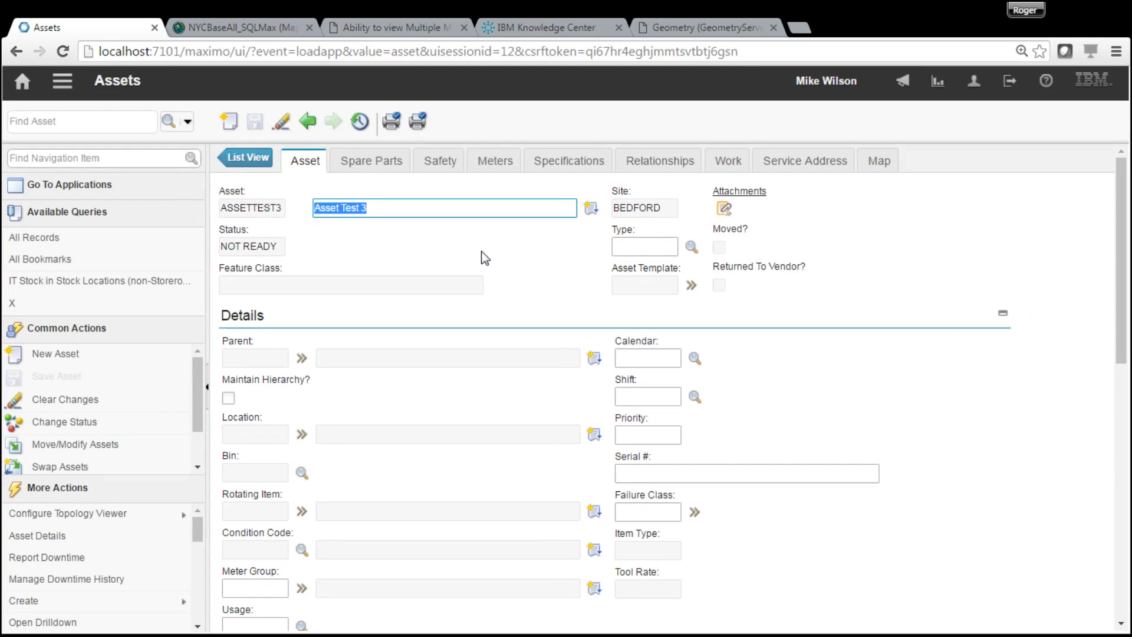
left_click(879, 162)
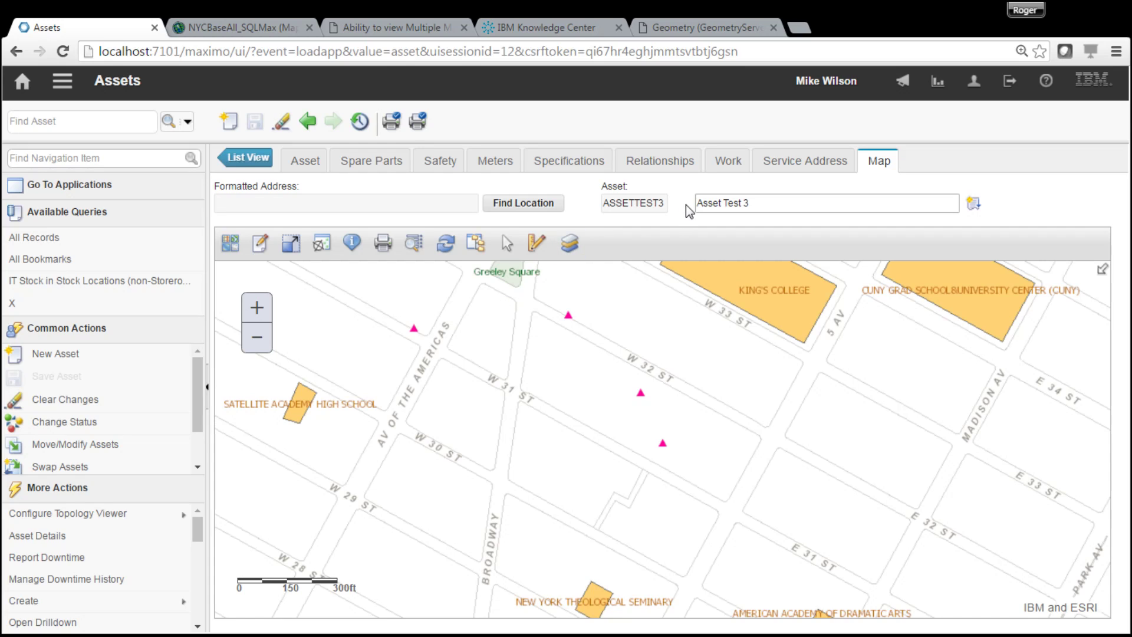
left_click(305, 164)
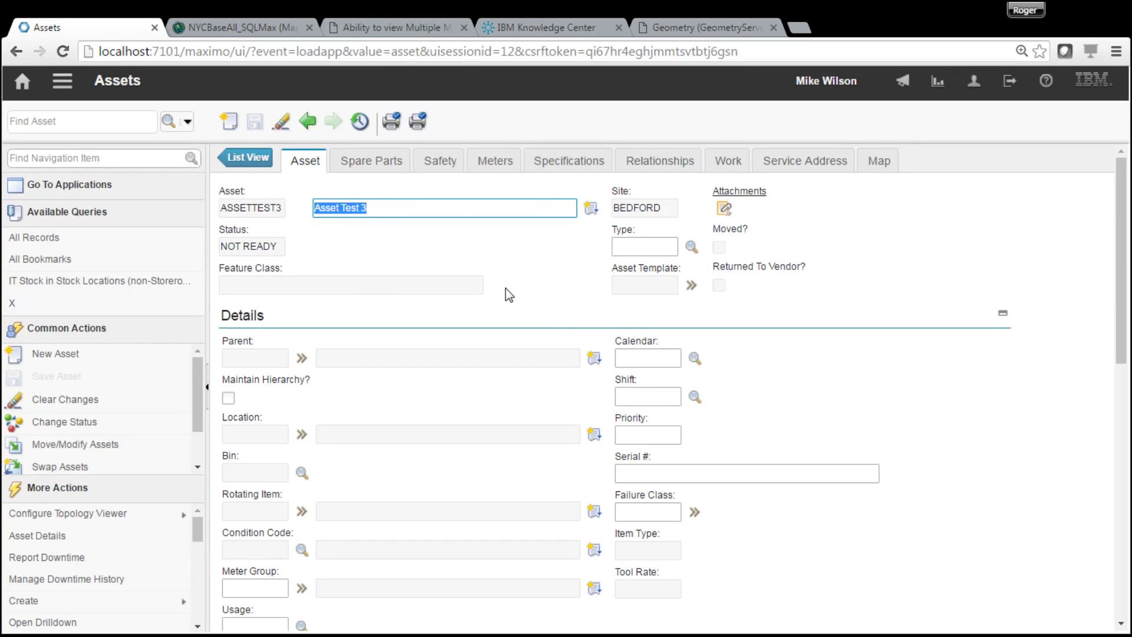
left_click(879, 161)
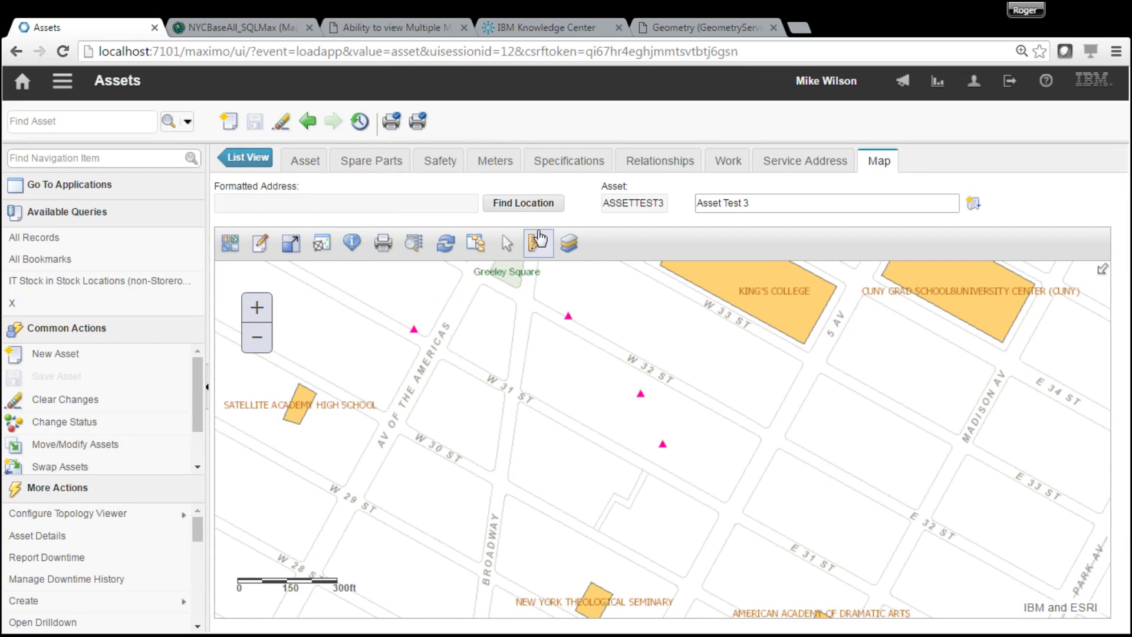
left_click(570, 242)
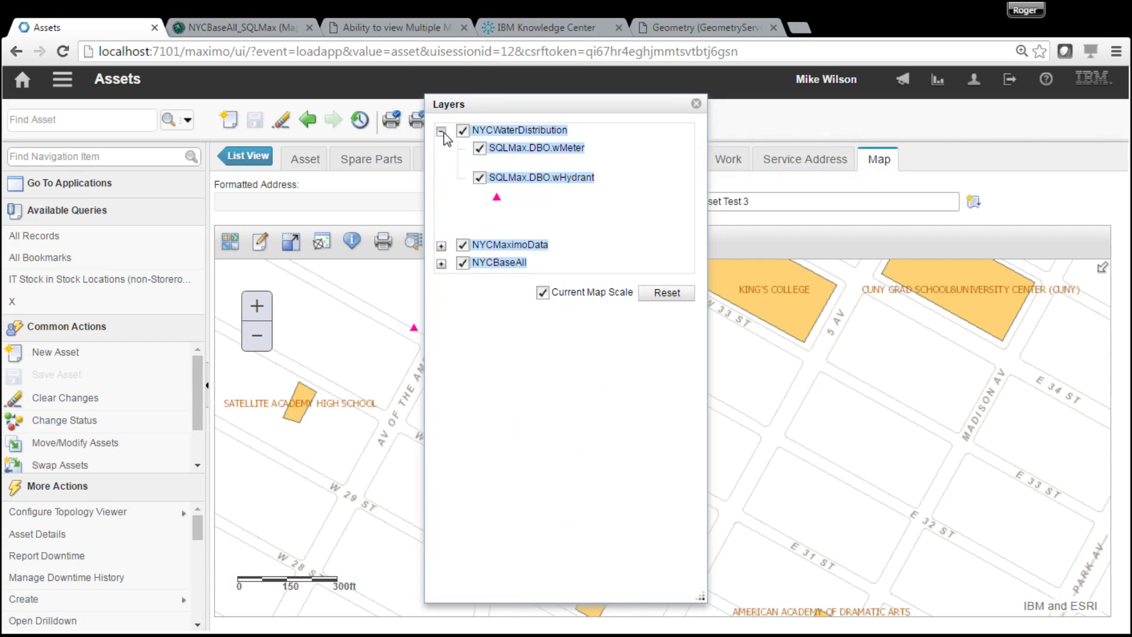
- Expand the NYCMaximoData layer group and close the layer list
left_click(441, 245)
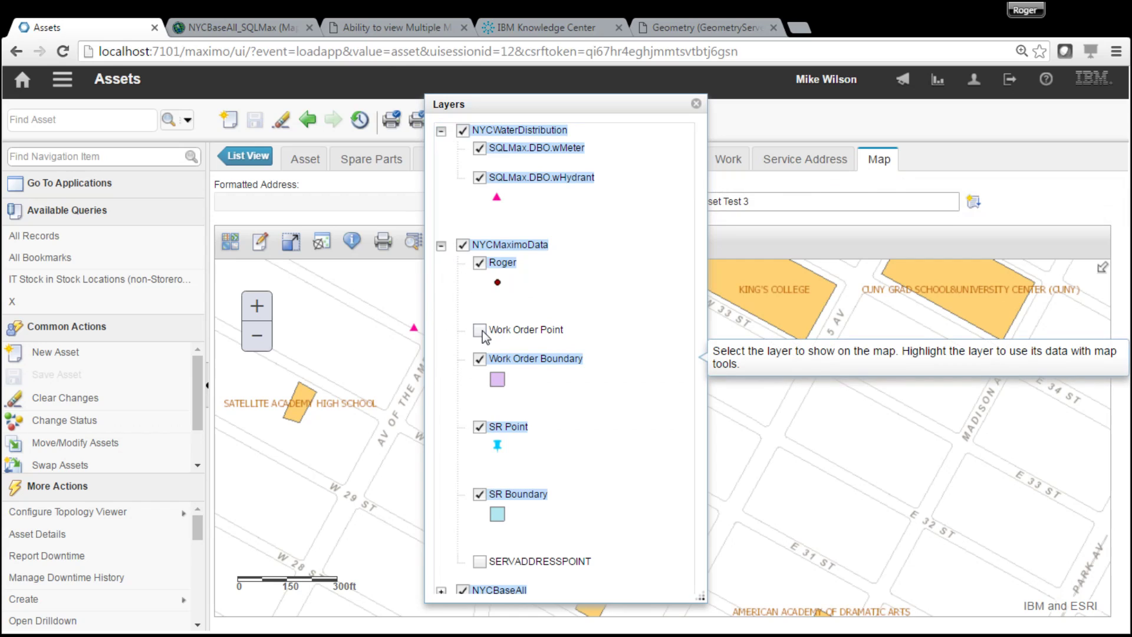
left_click(697, 105)
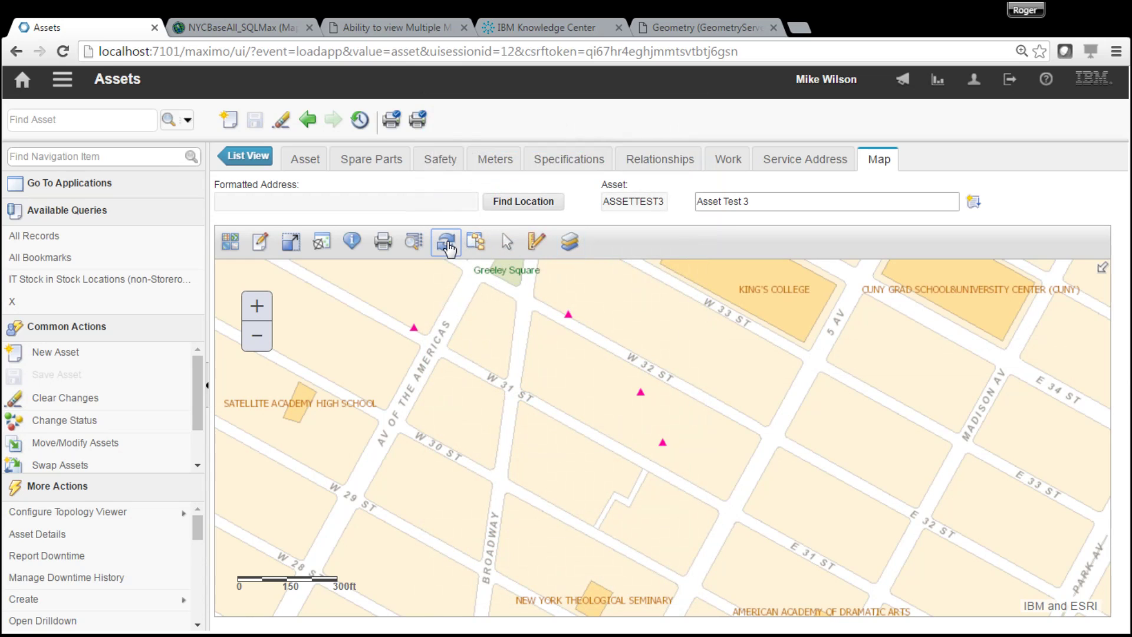
- Try placing a wMeter feature on the map, then close editing and return to the asset details
left_click(261, 244)
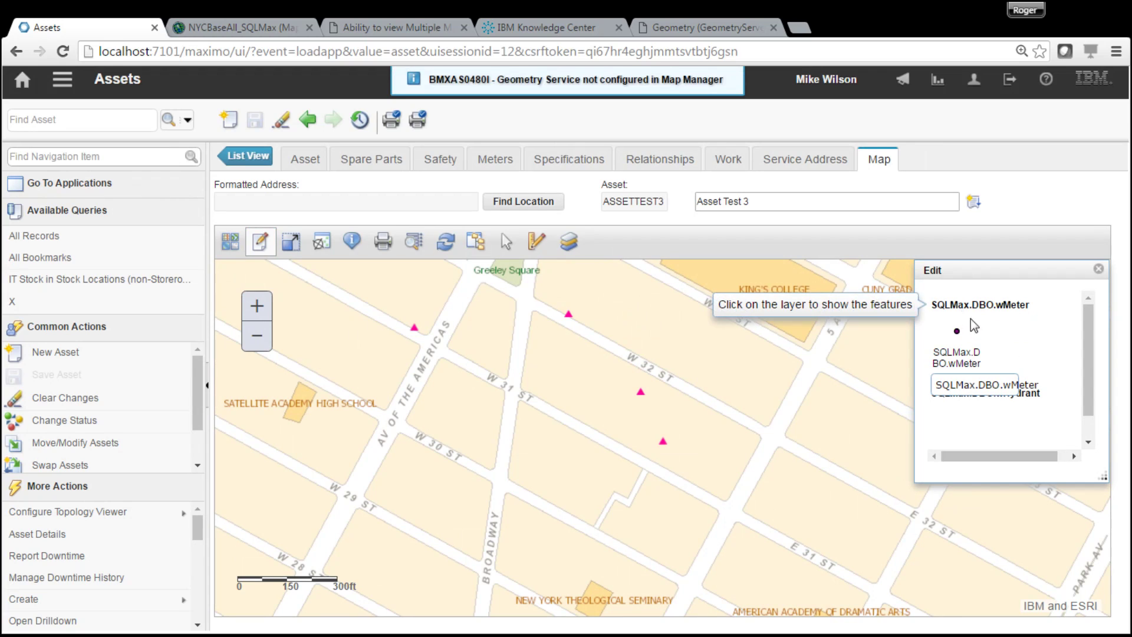
left_click(958, 338)
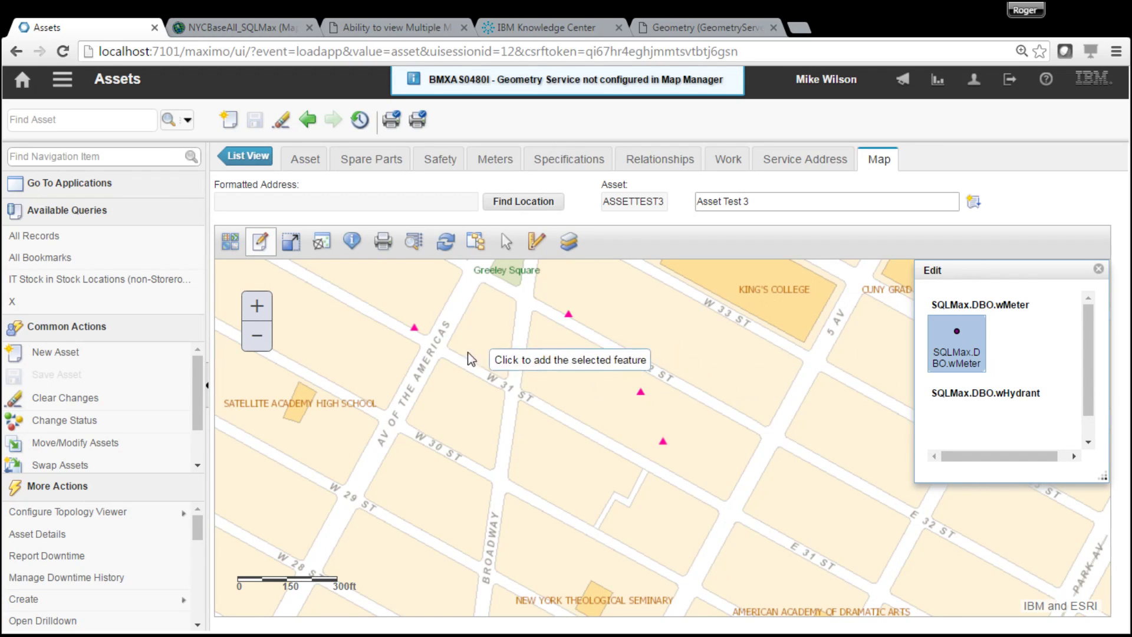
left_click(441, 378)
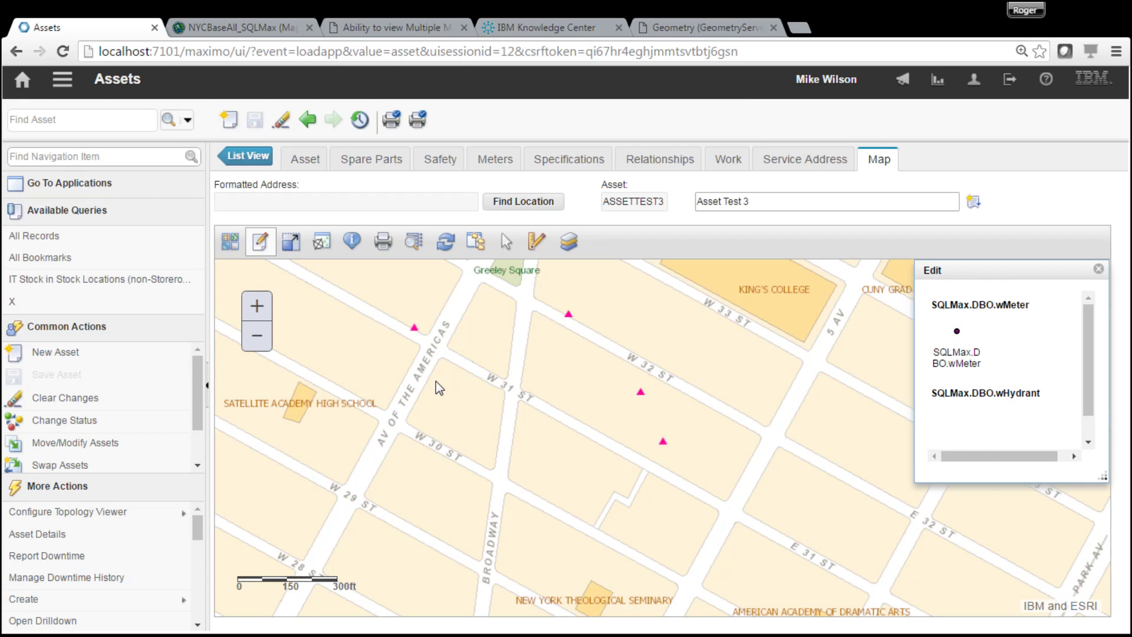
left_click(447, 243)
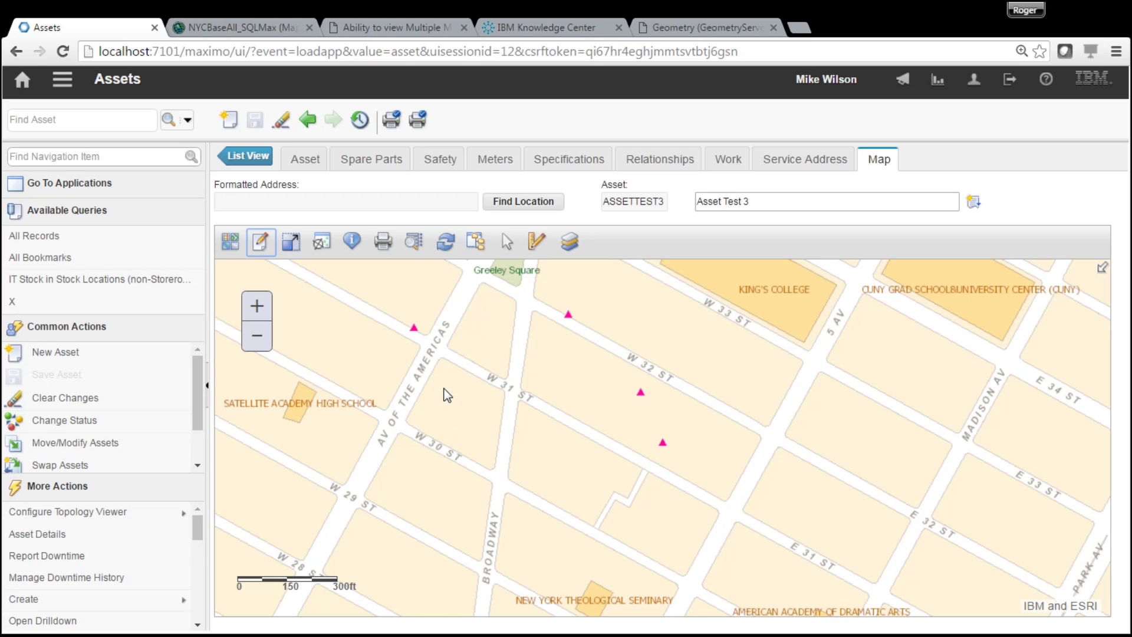
left_click(313, 159)
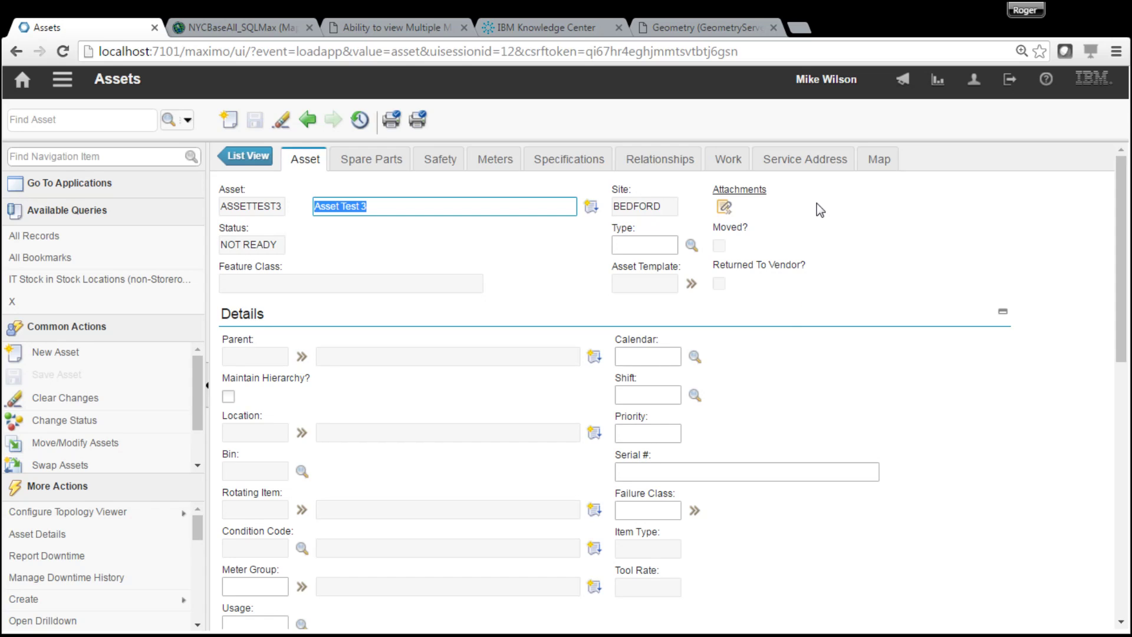
- Reopen MAP1 in Map Manager, expand NYCWaterDistribution's wMeter layer, then sign out of Maximo
left_click(62, 78)
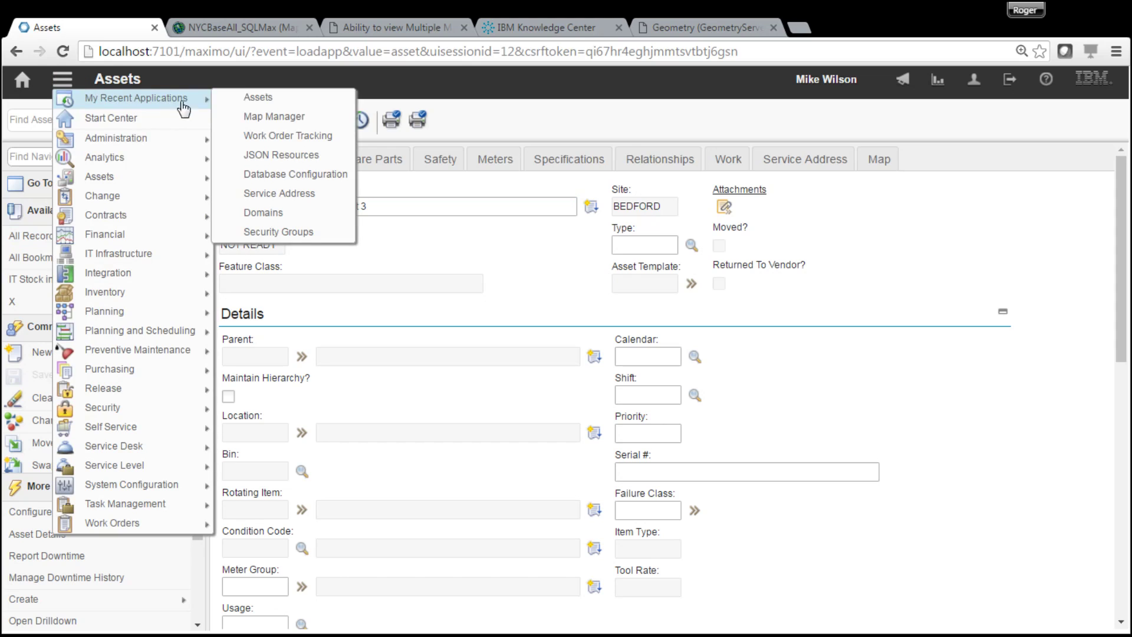
left_click(265, 116)
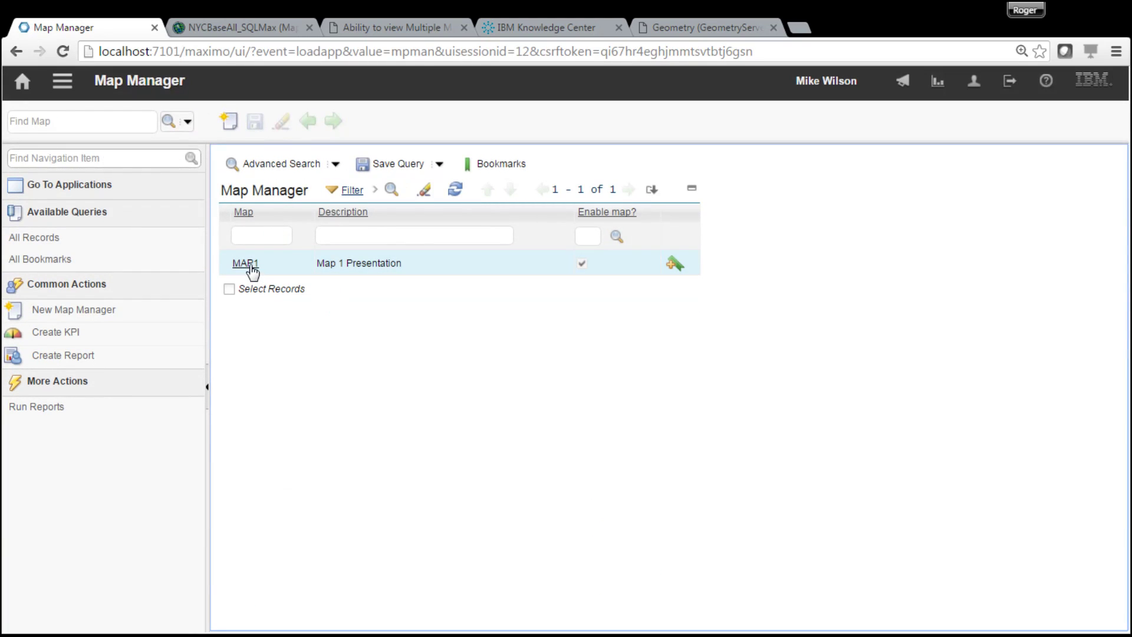
left_click(245, 263)
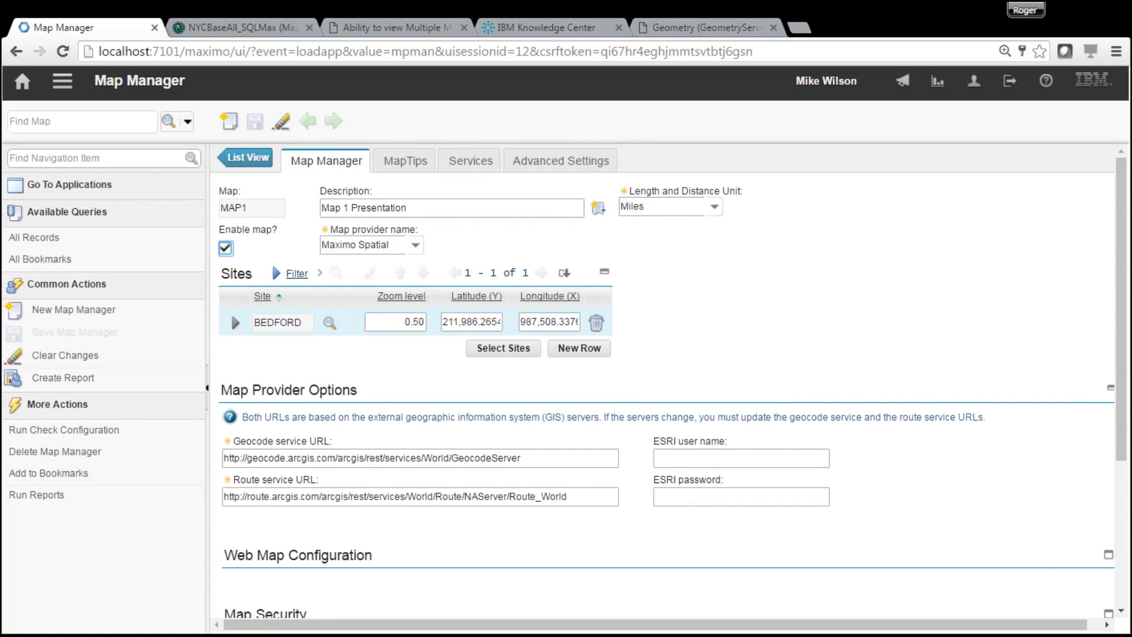
scroll(1124, 413, "down", 4)
left_click(238, 497)
left_click_drag(1127, 395, 1117, 559)
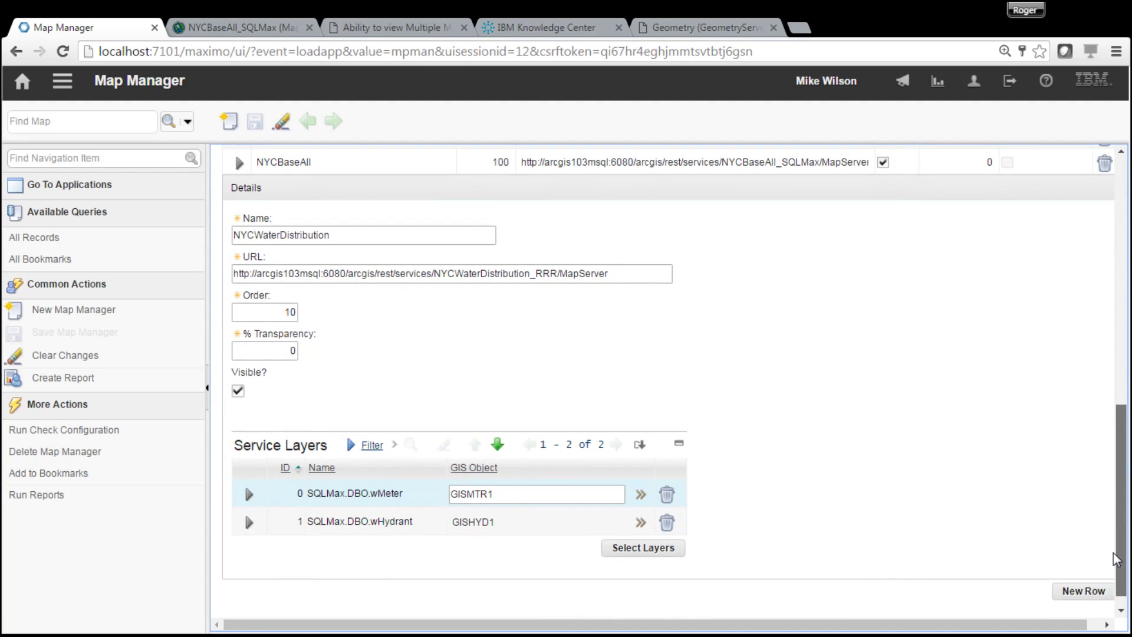
left_click(249, 495)
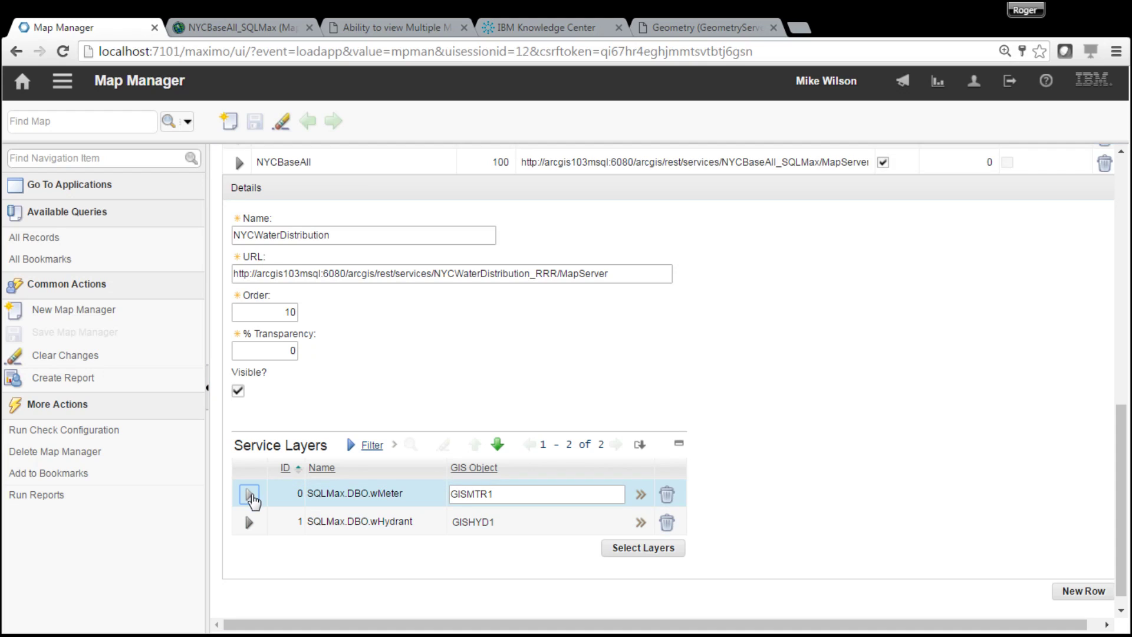
left_click_drag(1123, 401, 1121, 483)
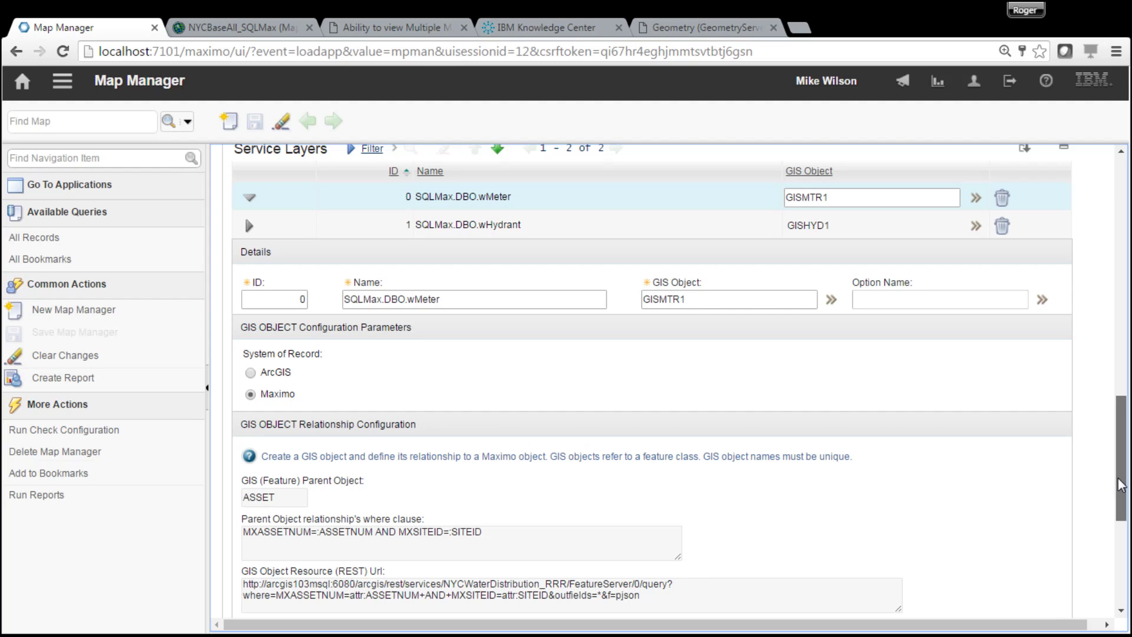
left_click_drag(1120, 485, 1120, 230)
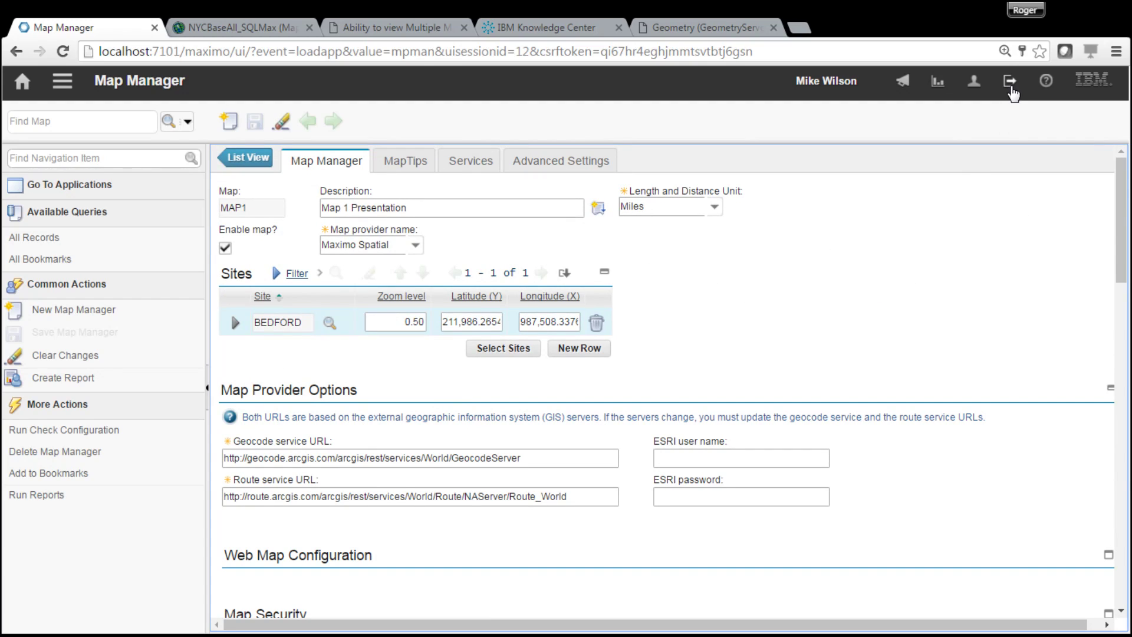
left_click(1011, 90)
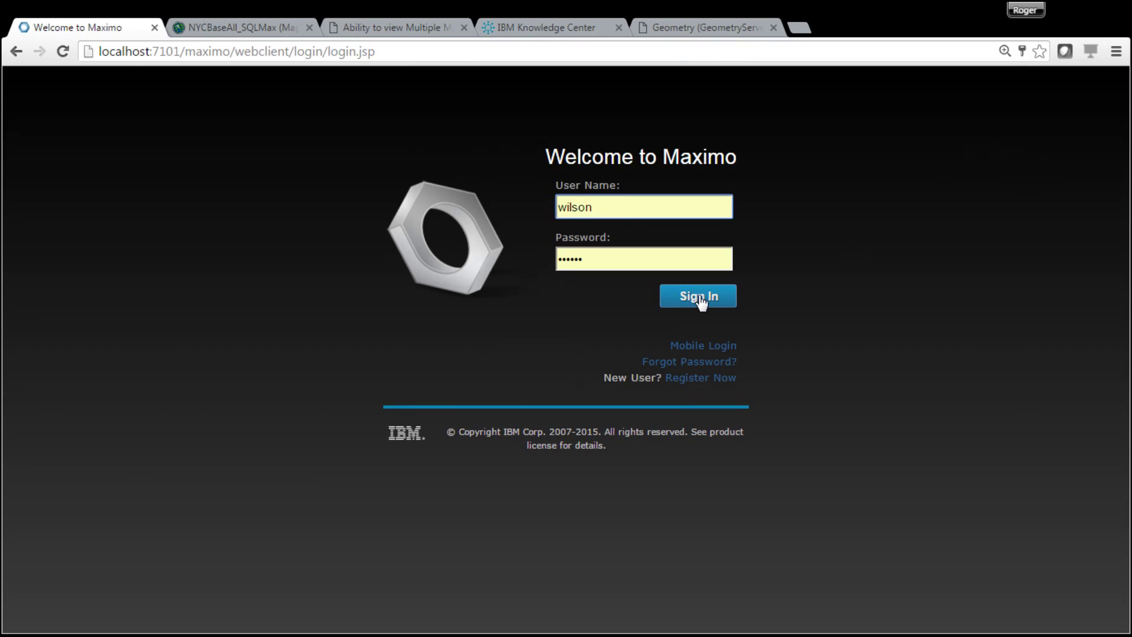
- Sign back in to Maximo and open Assets from My Recent Applications
left_click(700, 299)
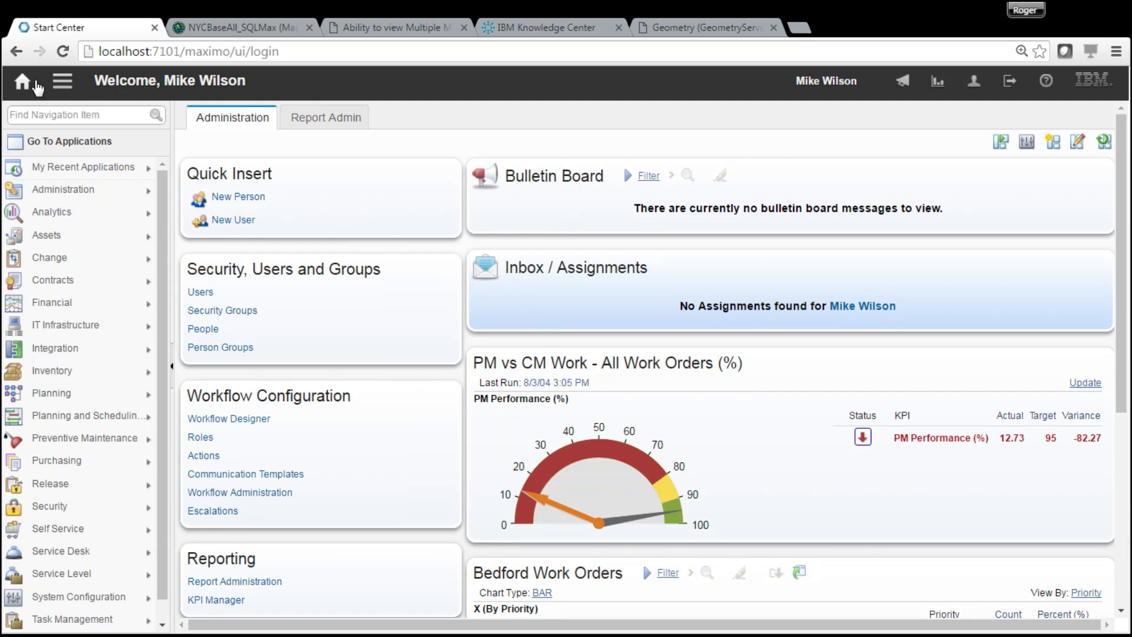
left_click(63, 83)
mouse_move(157, 101)
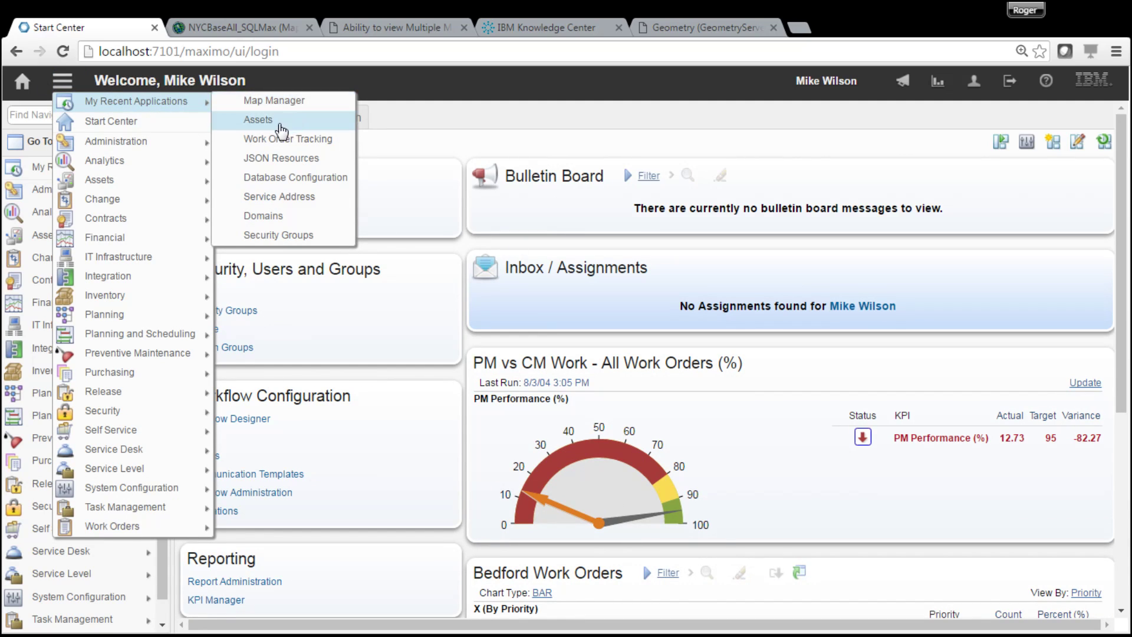
left_click(280, 122)
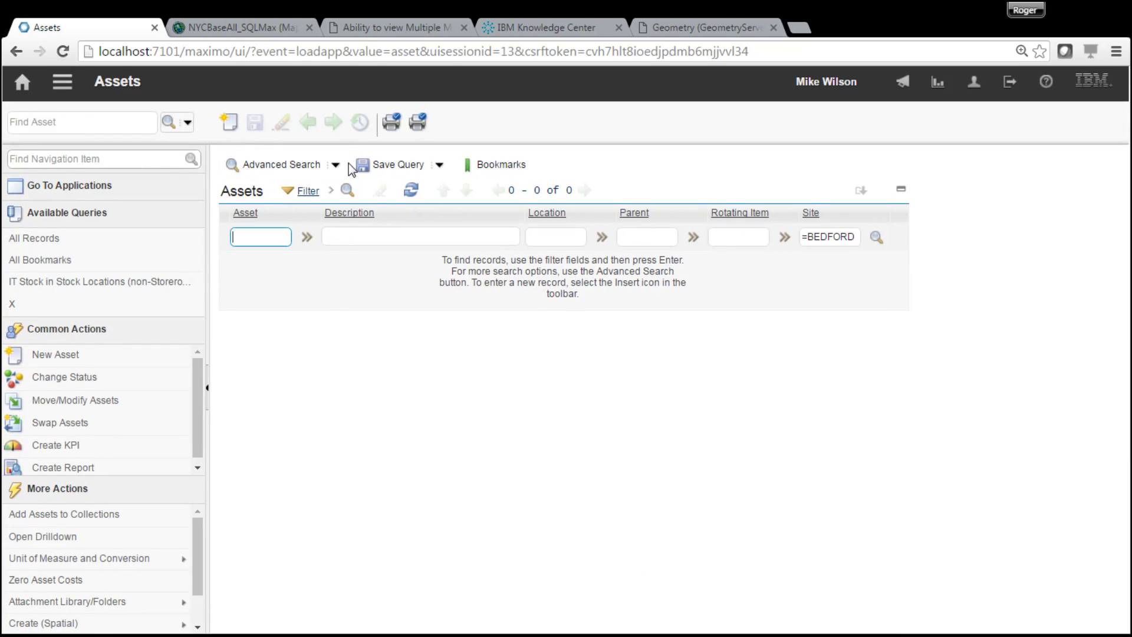
- Filter assets by 'test', open ASSETTEST3 and show its map
type("test")
key("Return")
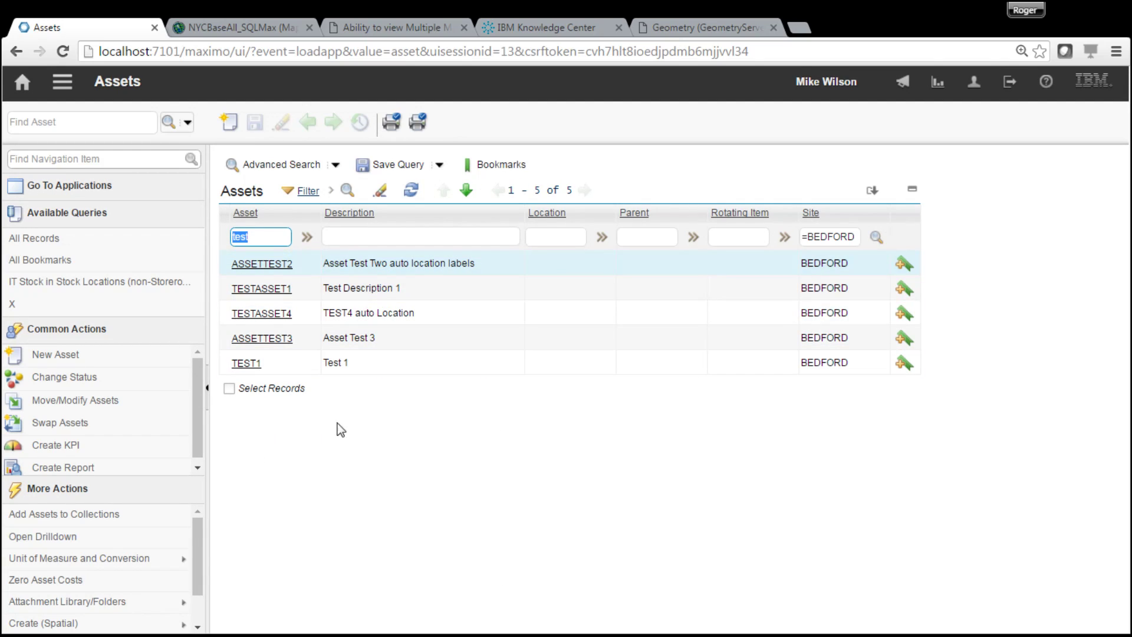
left_click(264, 340)
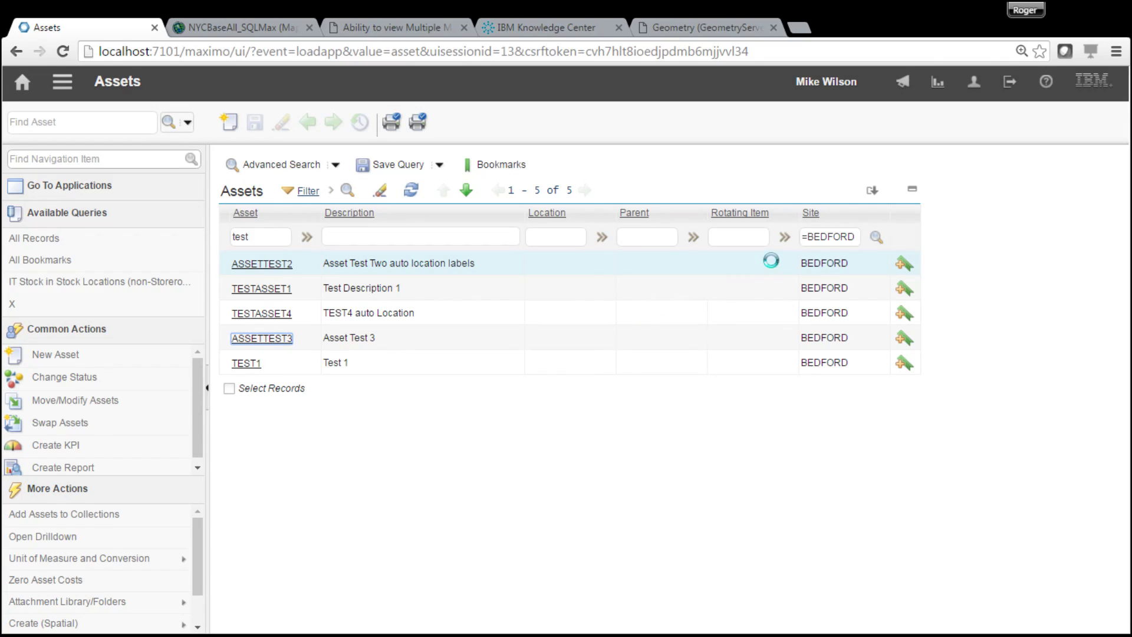
left_click(876, 161)
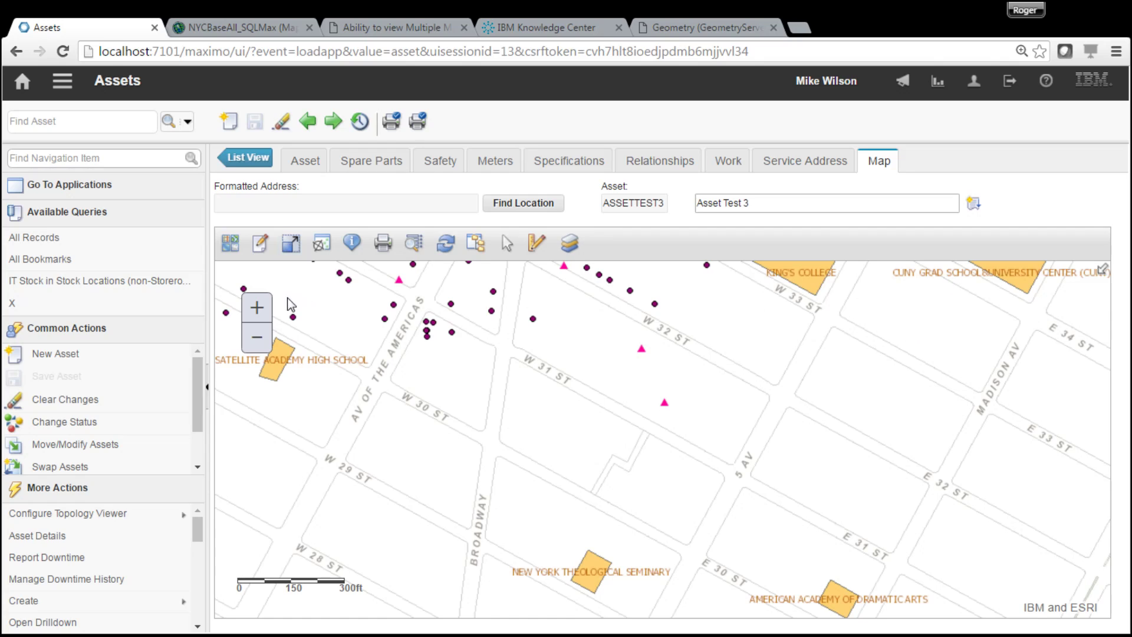
- Place a new SQLMax.DBO.wMeter water meter at Avenue of the Americas and W 30 St
left_click(261, 245)
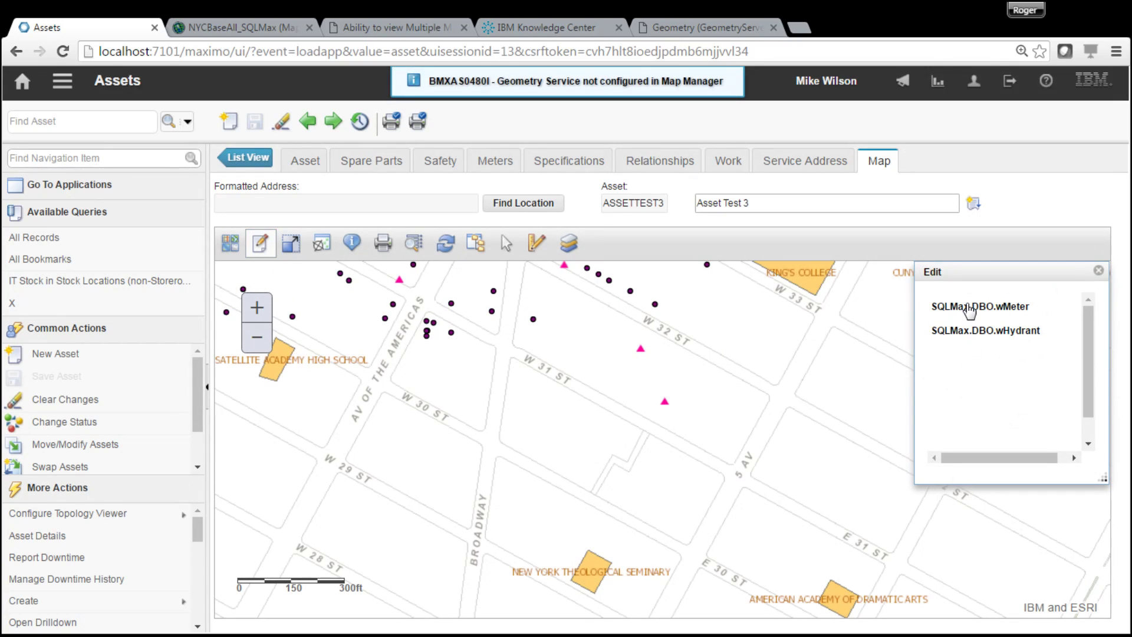
left_click(970, 306)
left_click(963, 351)
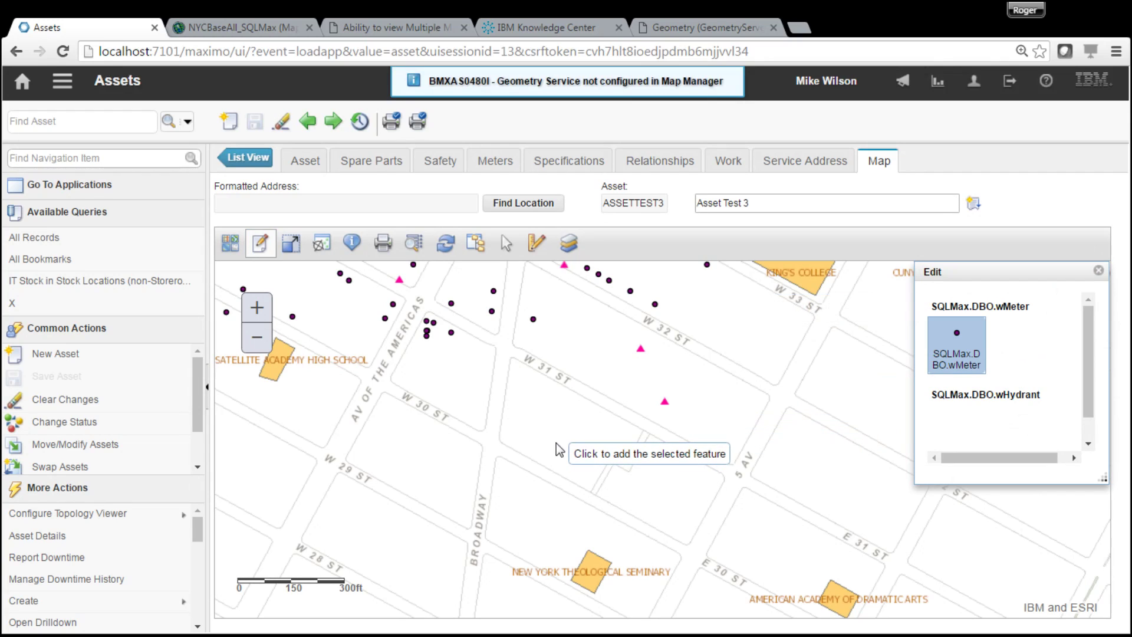
left_click(383, 405)
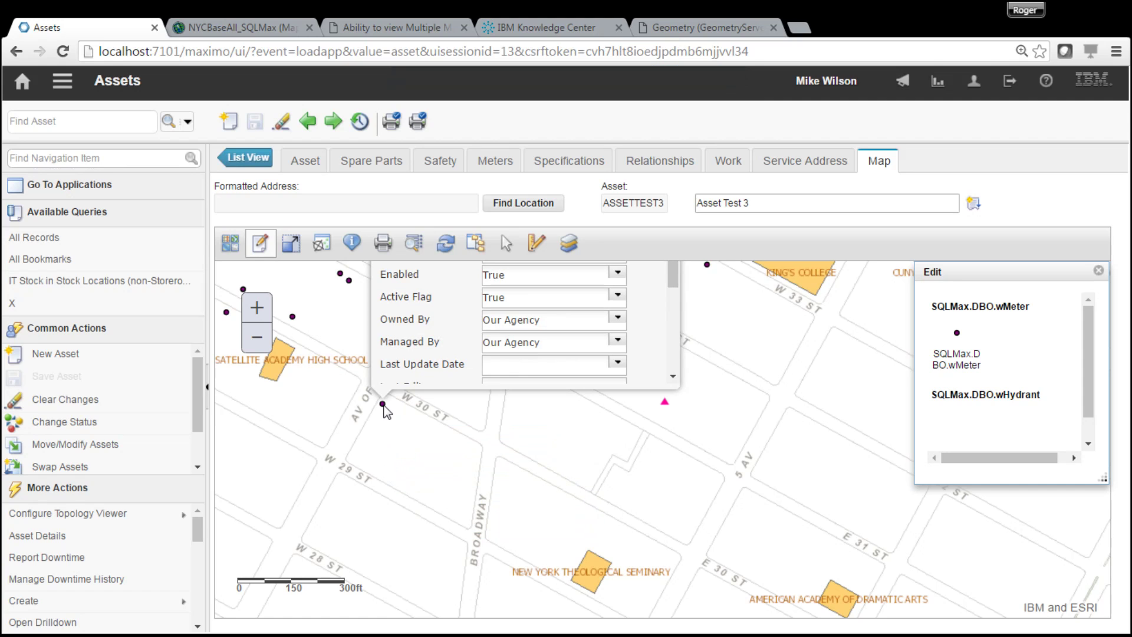
- Close the new meter's attribute form and finish feature editing
left_click_drag(805, 338, 809, 541)
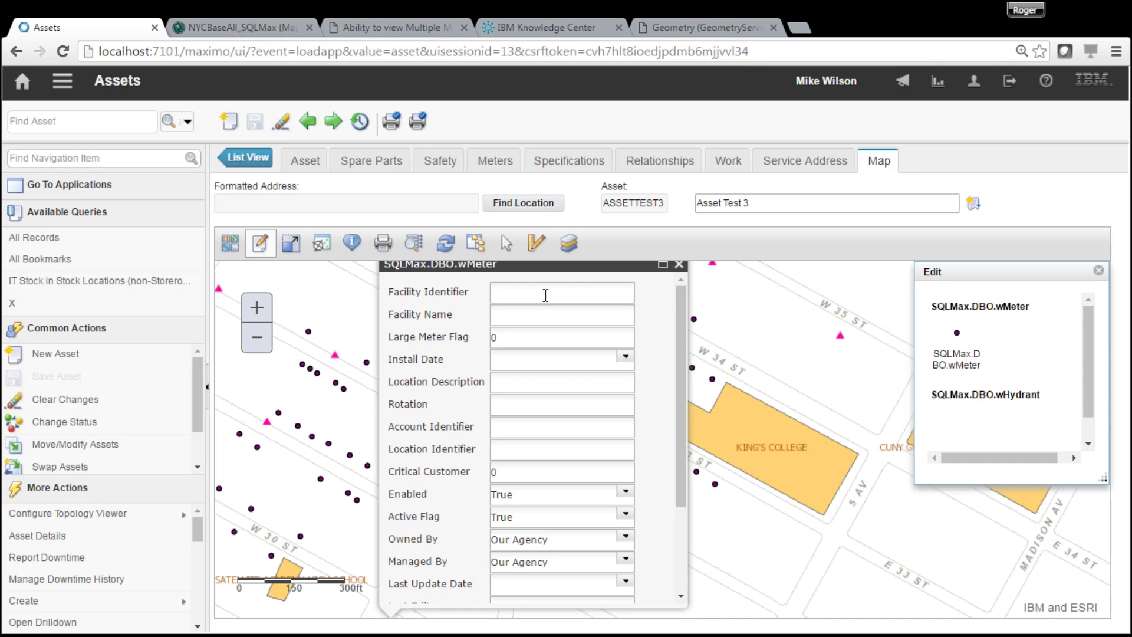
left_click_drag(682, 481, 675, 399)
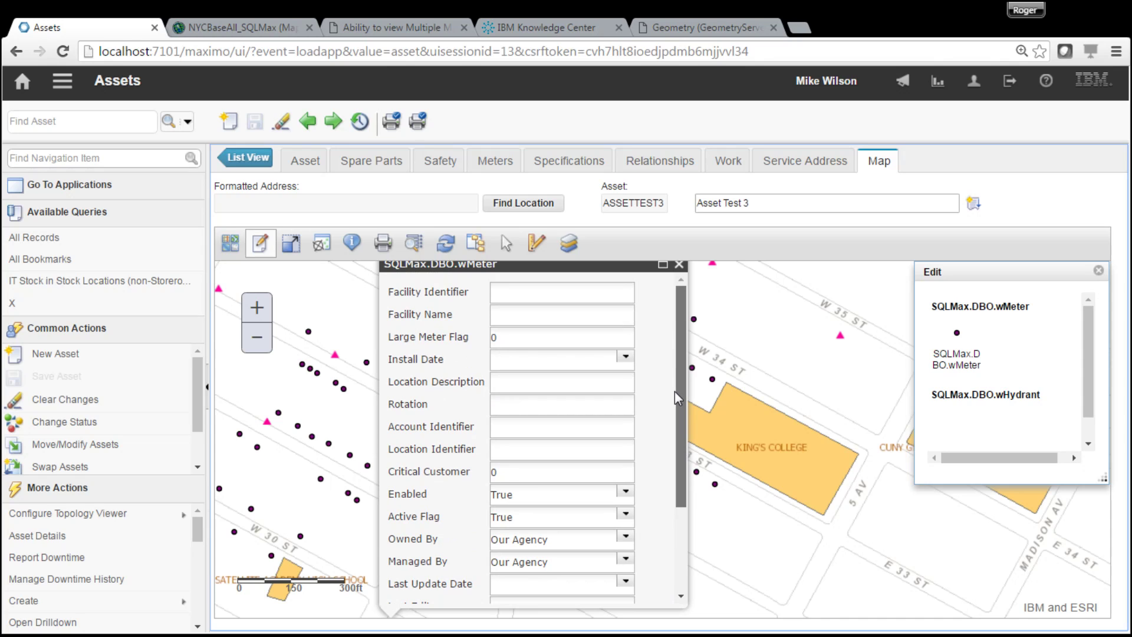
left_click_drag(682, 440, 674, 350)
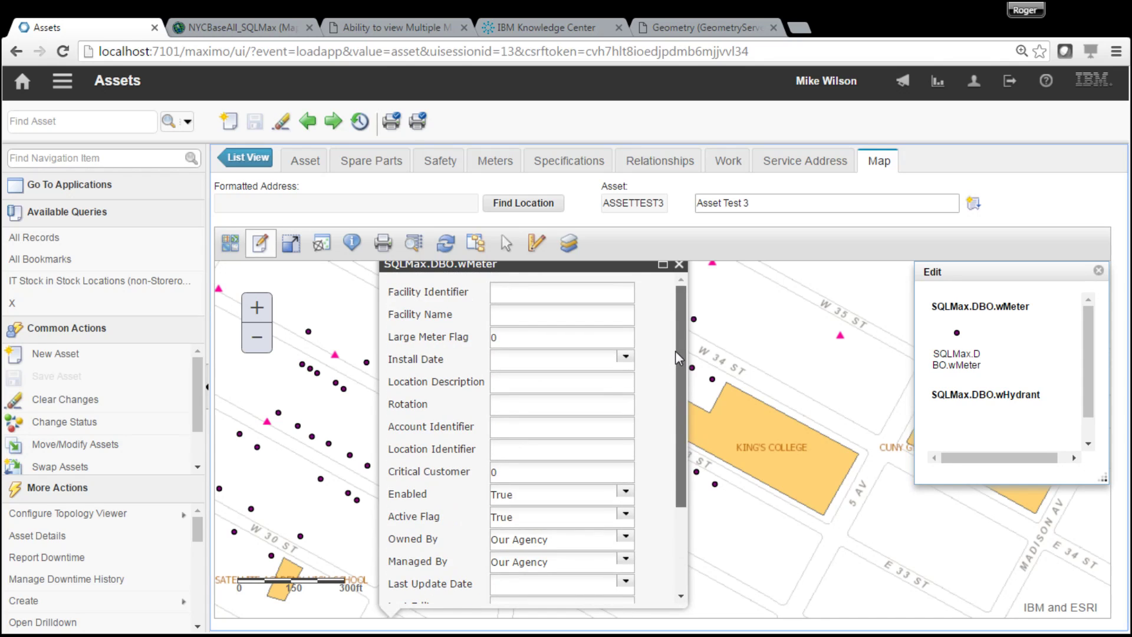
left_click(679, 264)
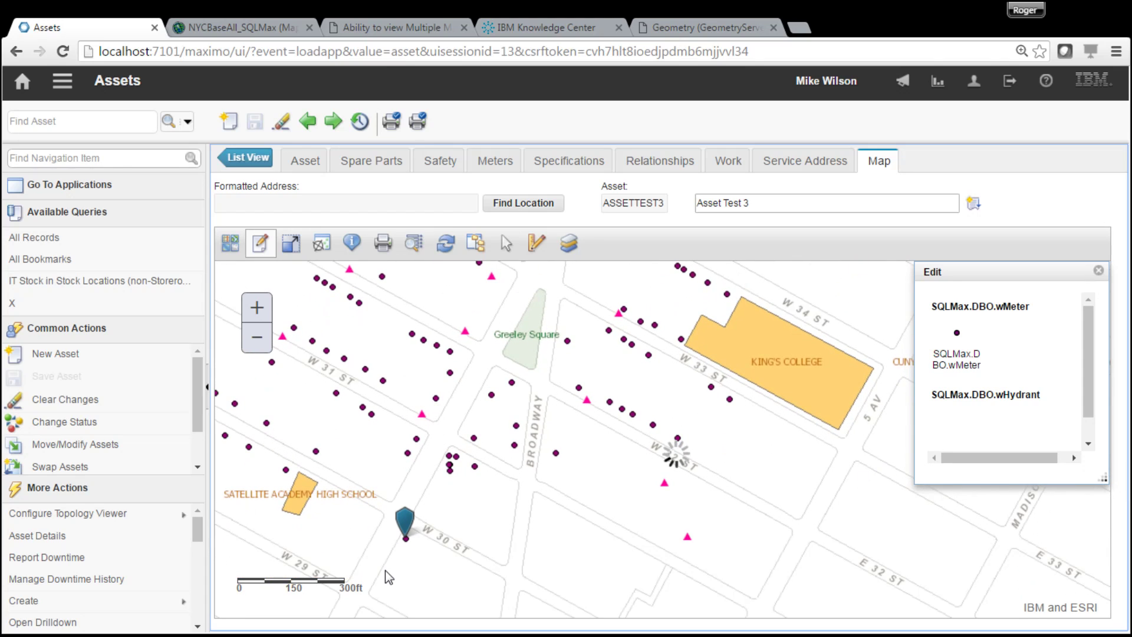
left_click_drag(823, 535, 827, 464)
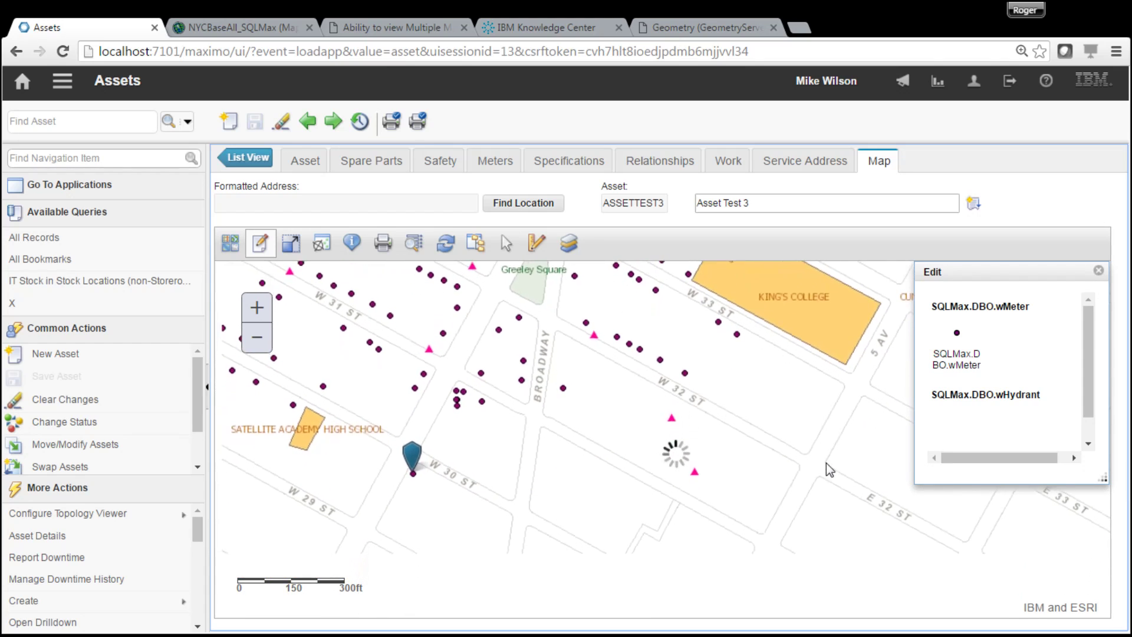
mouse_move(416, 470)
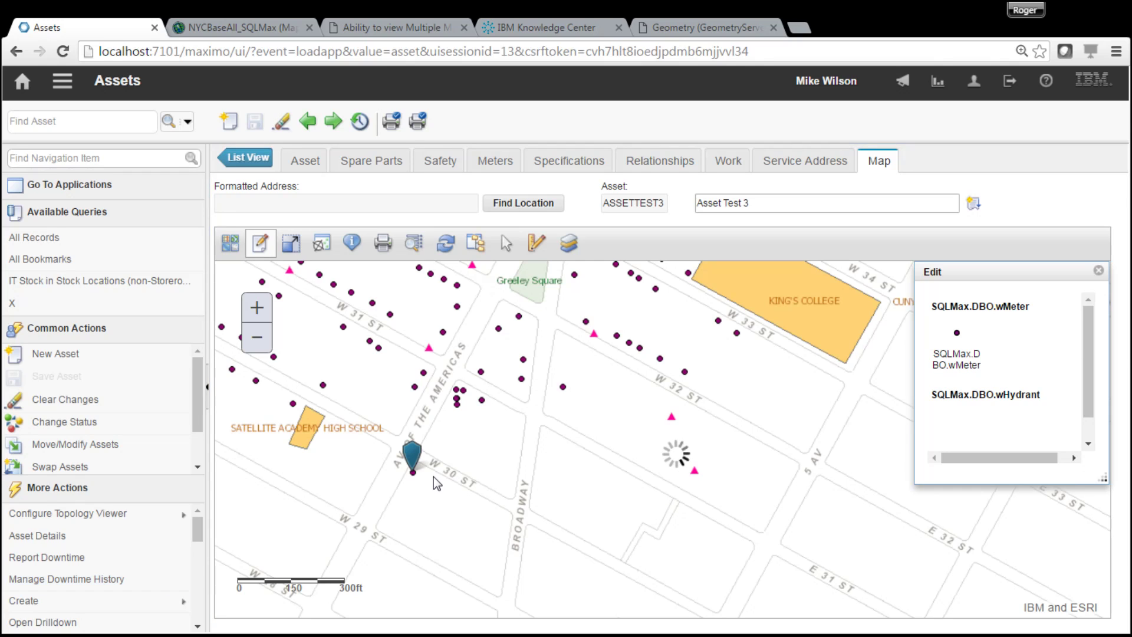
left_click(1099, 270)
- Identify the new meter and page to the wMeter result showing MXASSETNUM ASSETTEST3, site BEDFORD
left_click(352, 243)
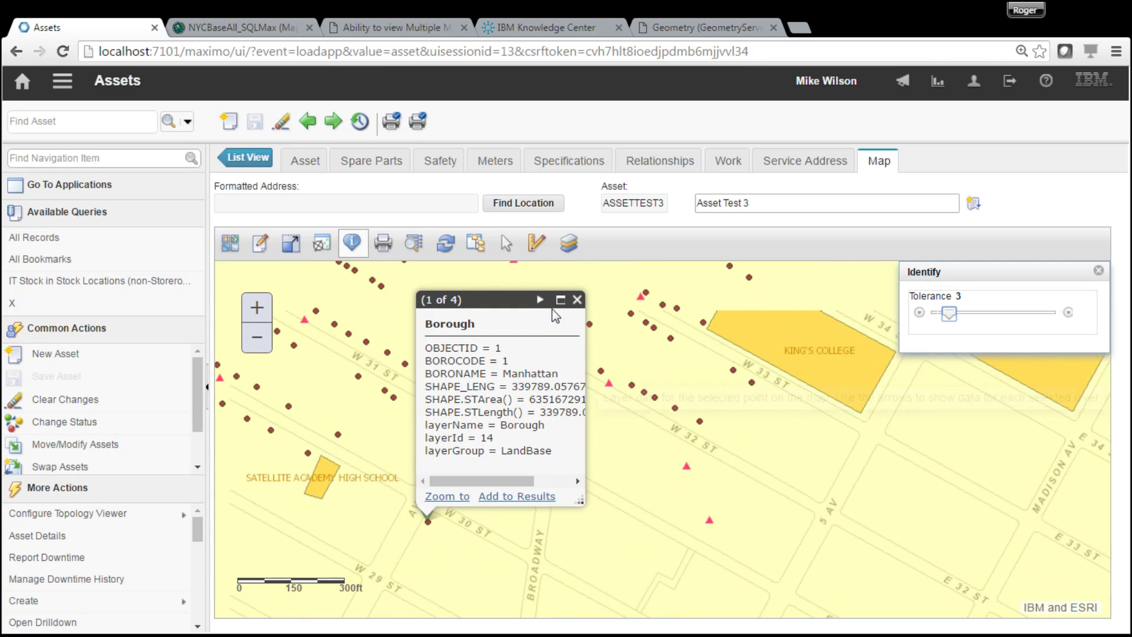
left_click(541, 301)
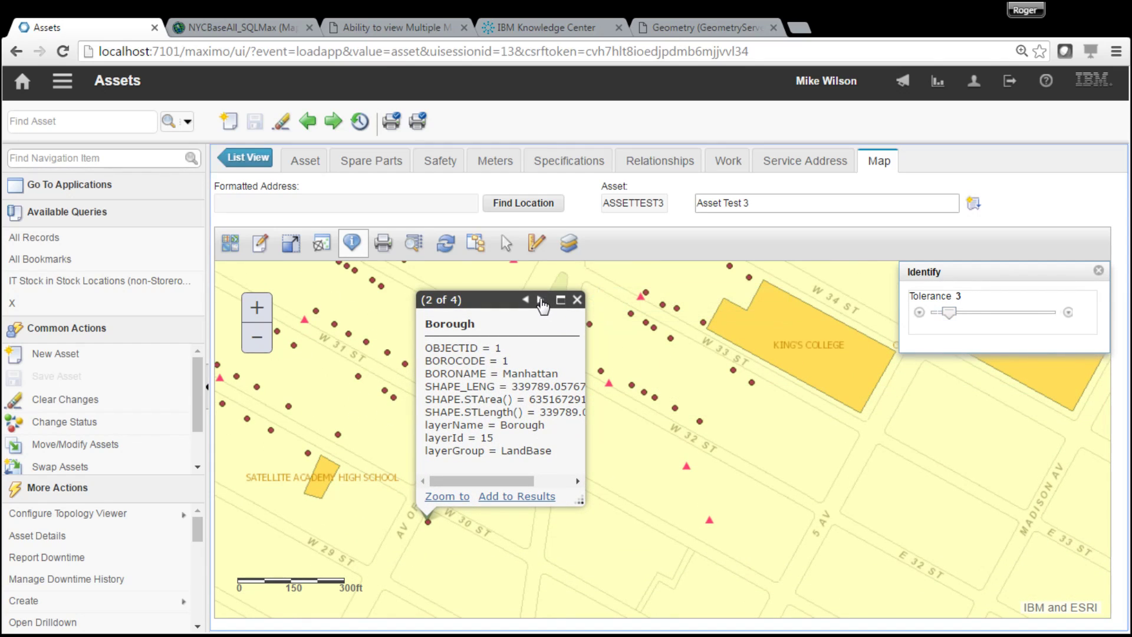
left_click(540, 301)
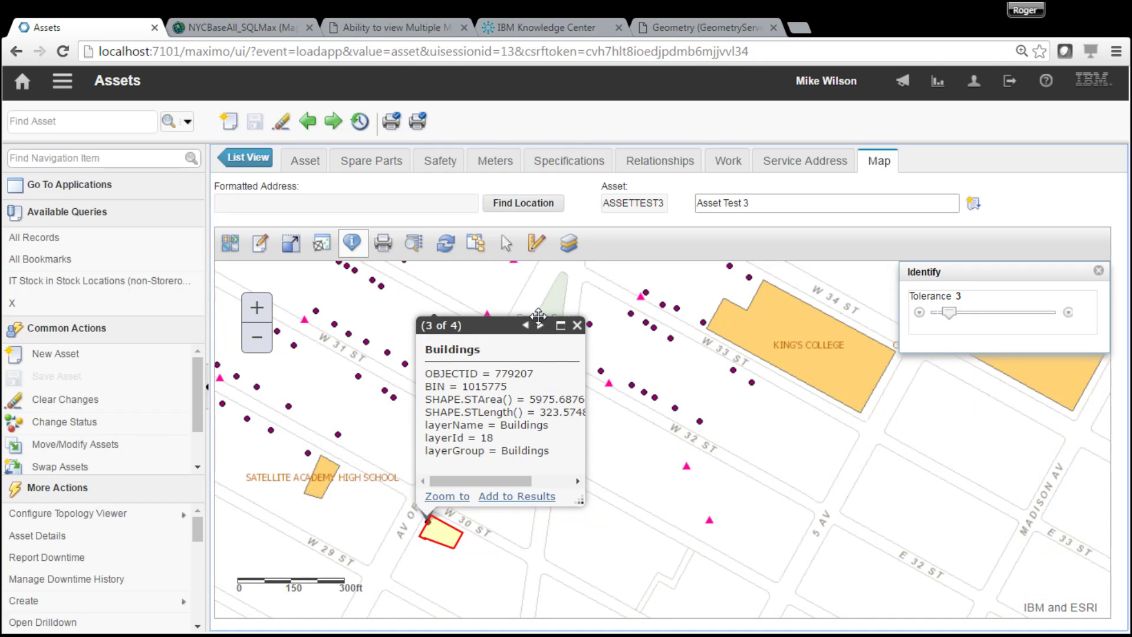
left_click(541, 325)
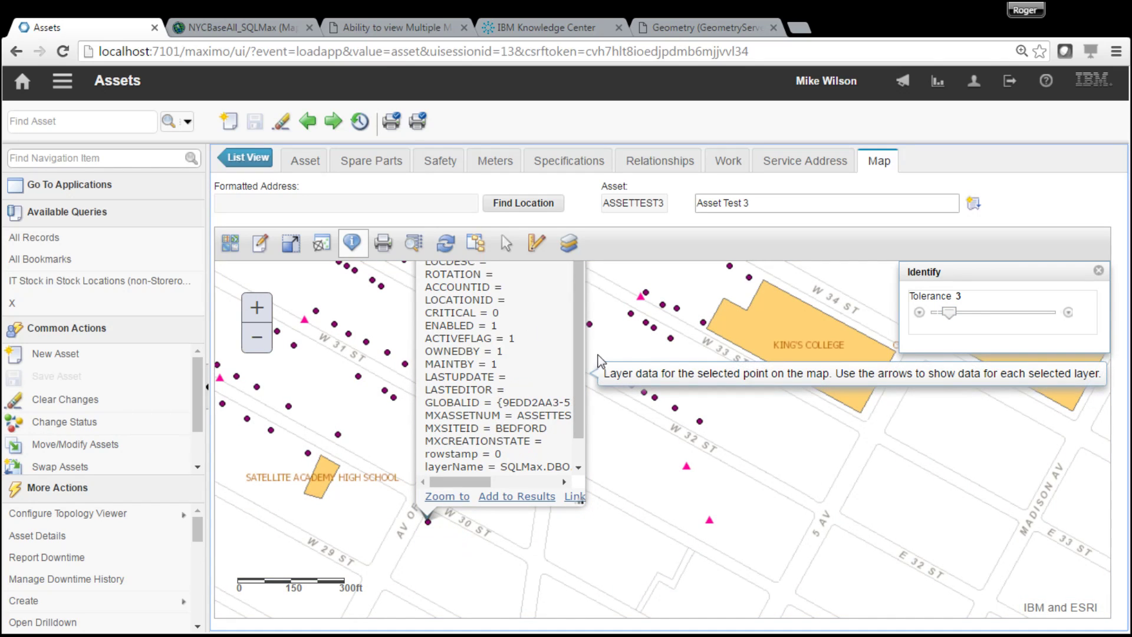
left_click_drag(749, 354, 742, 408)
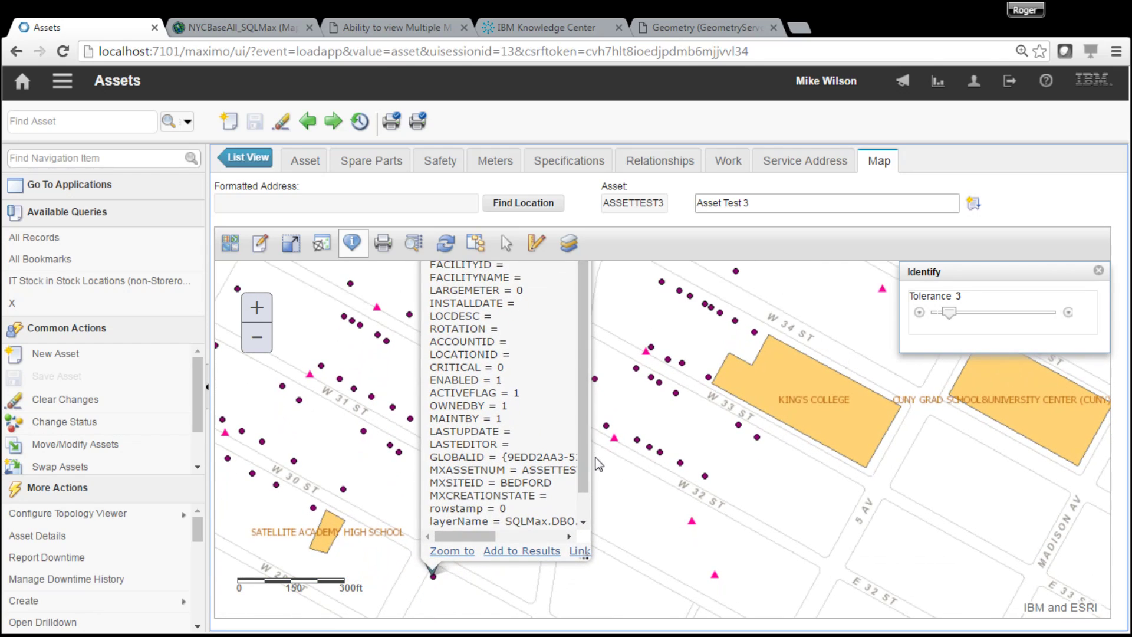
left_click_drag(586, 555, 678, 568)
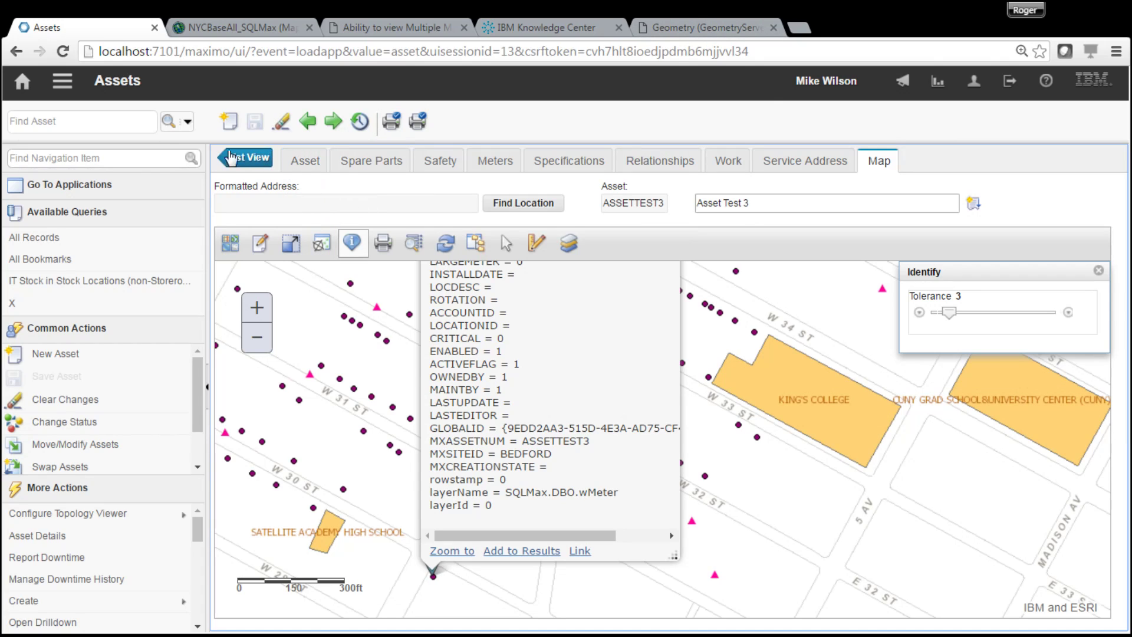
- Open MAP1 in Map Manager to view NYCWaterDistribution, NYCMaximoData and NYCBaseAll services
left_click(62, 82)
mouse_move(177, 101)
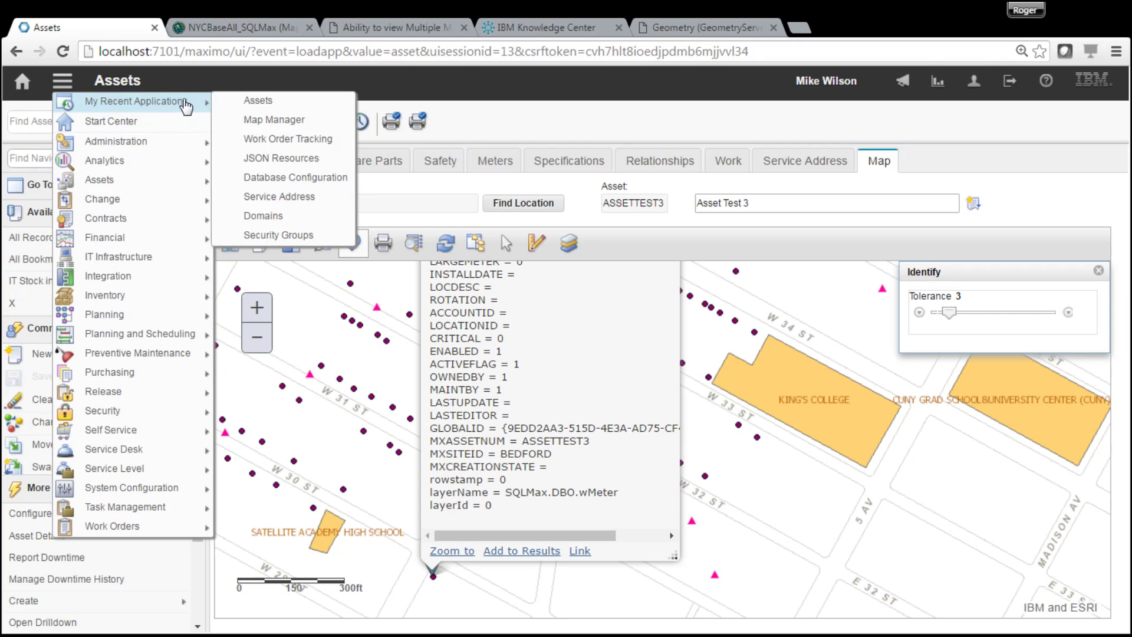
left_click(277, 120)
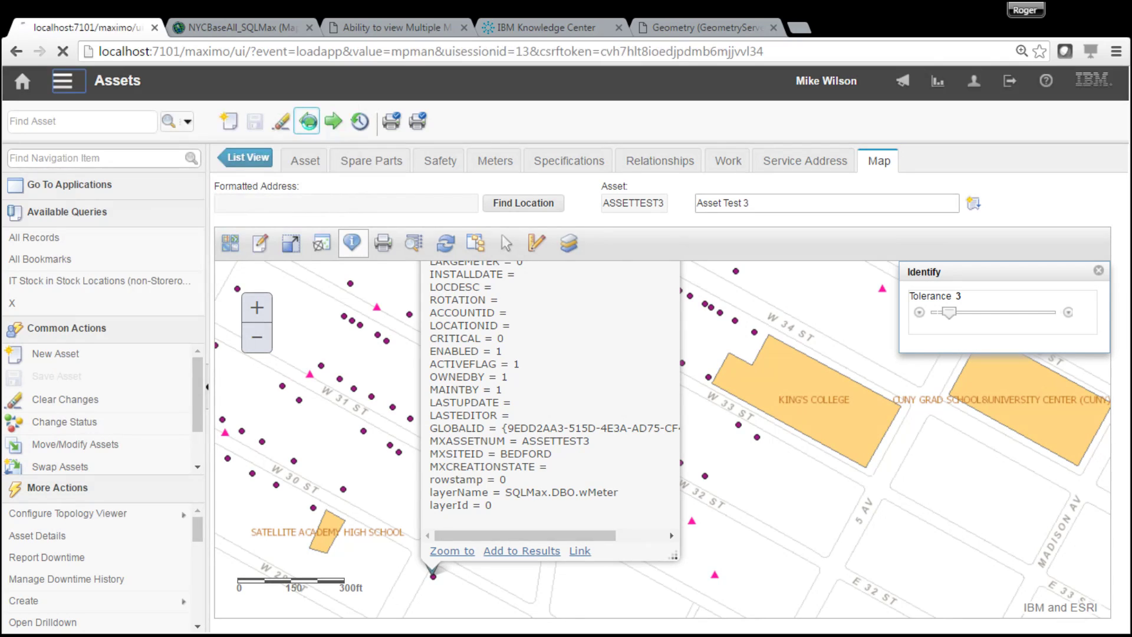
key("Return")
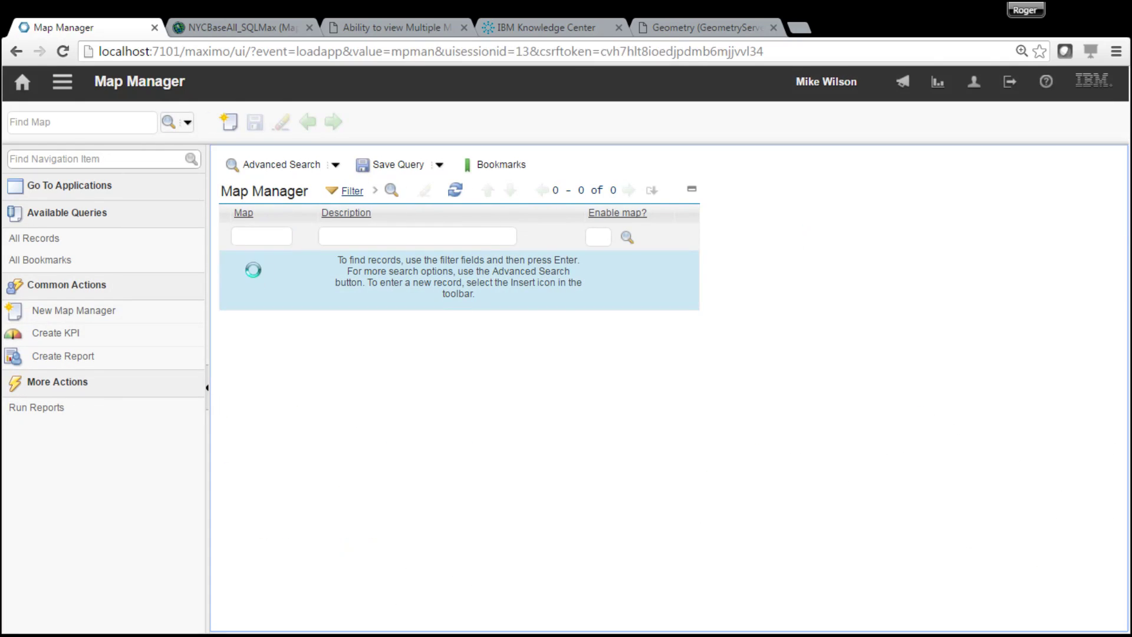
left_click(248, 266)
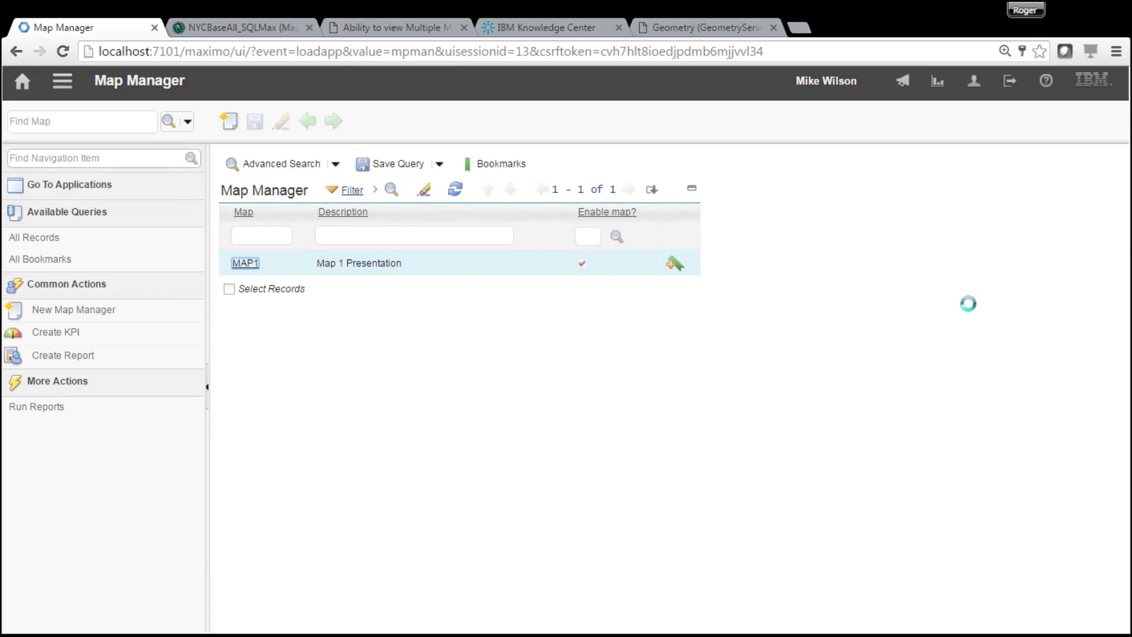
left_click_drag(1127, 319, 1114, 512)
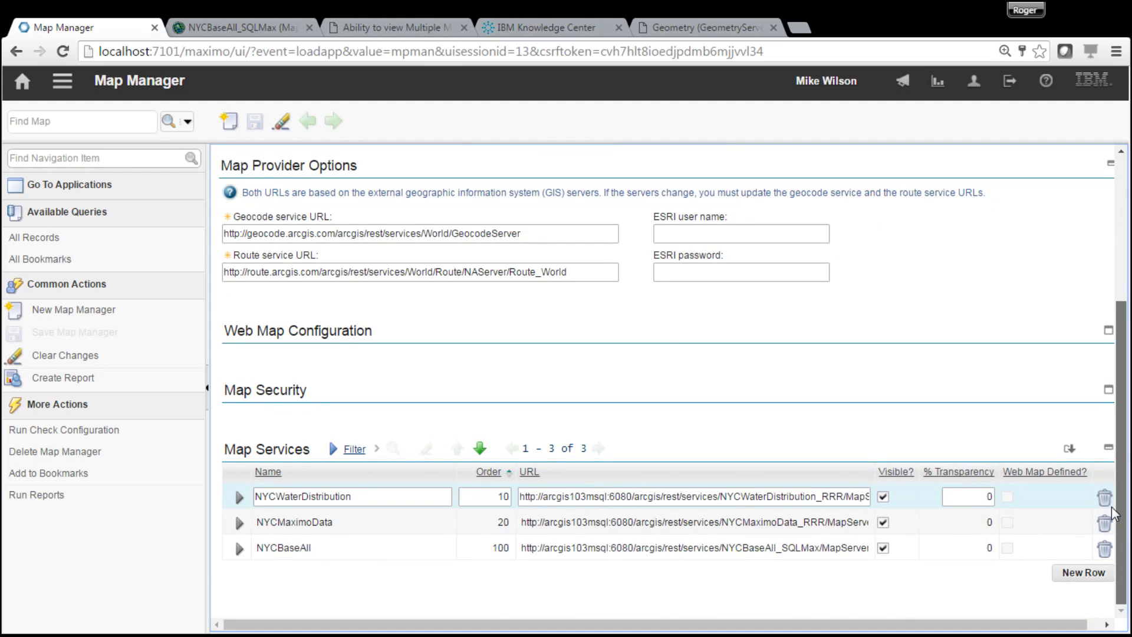
left_click_drag(1113, 508, 1114, 508)
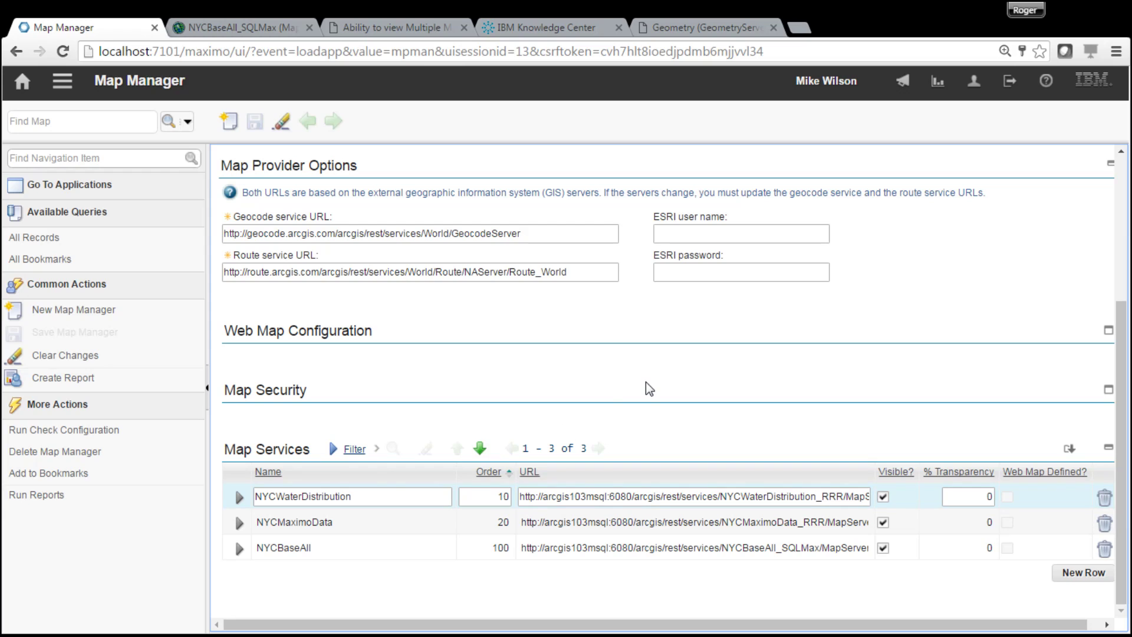